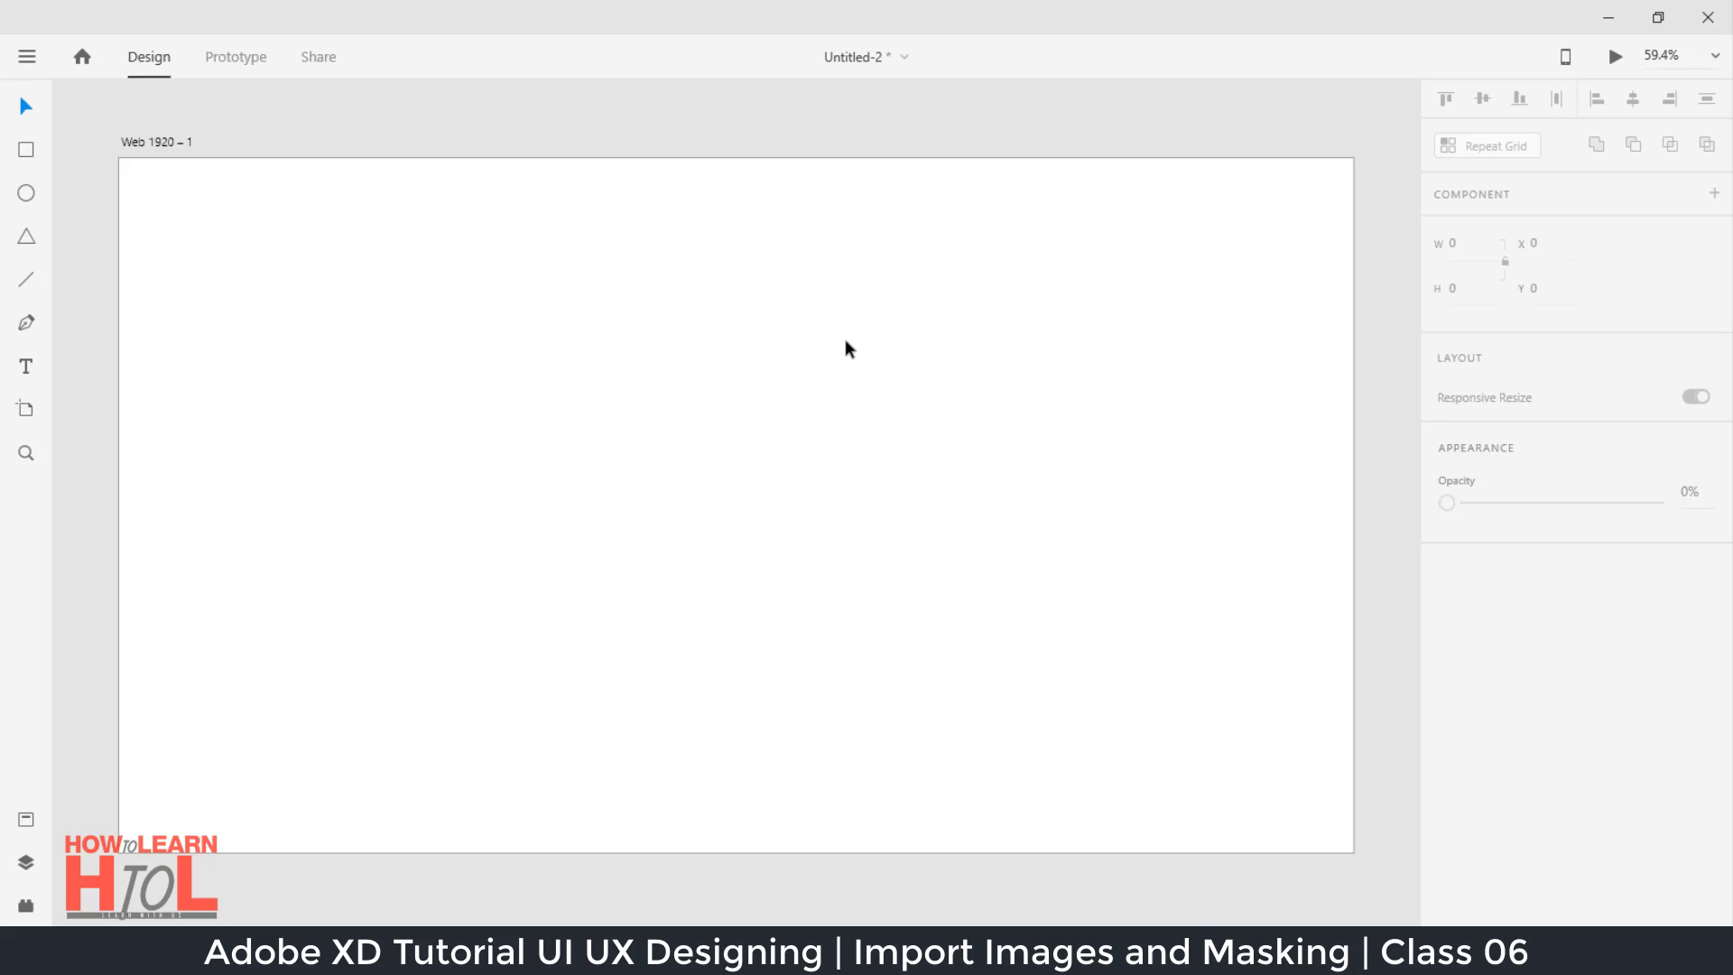
Step: Import the image child-807547_1920.jpg from the Images folder onto the Web 1920 artboard
{"action": "left_click", "coordinate": [26, 60]}
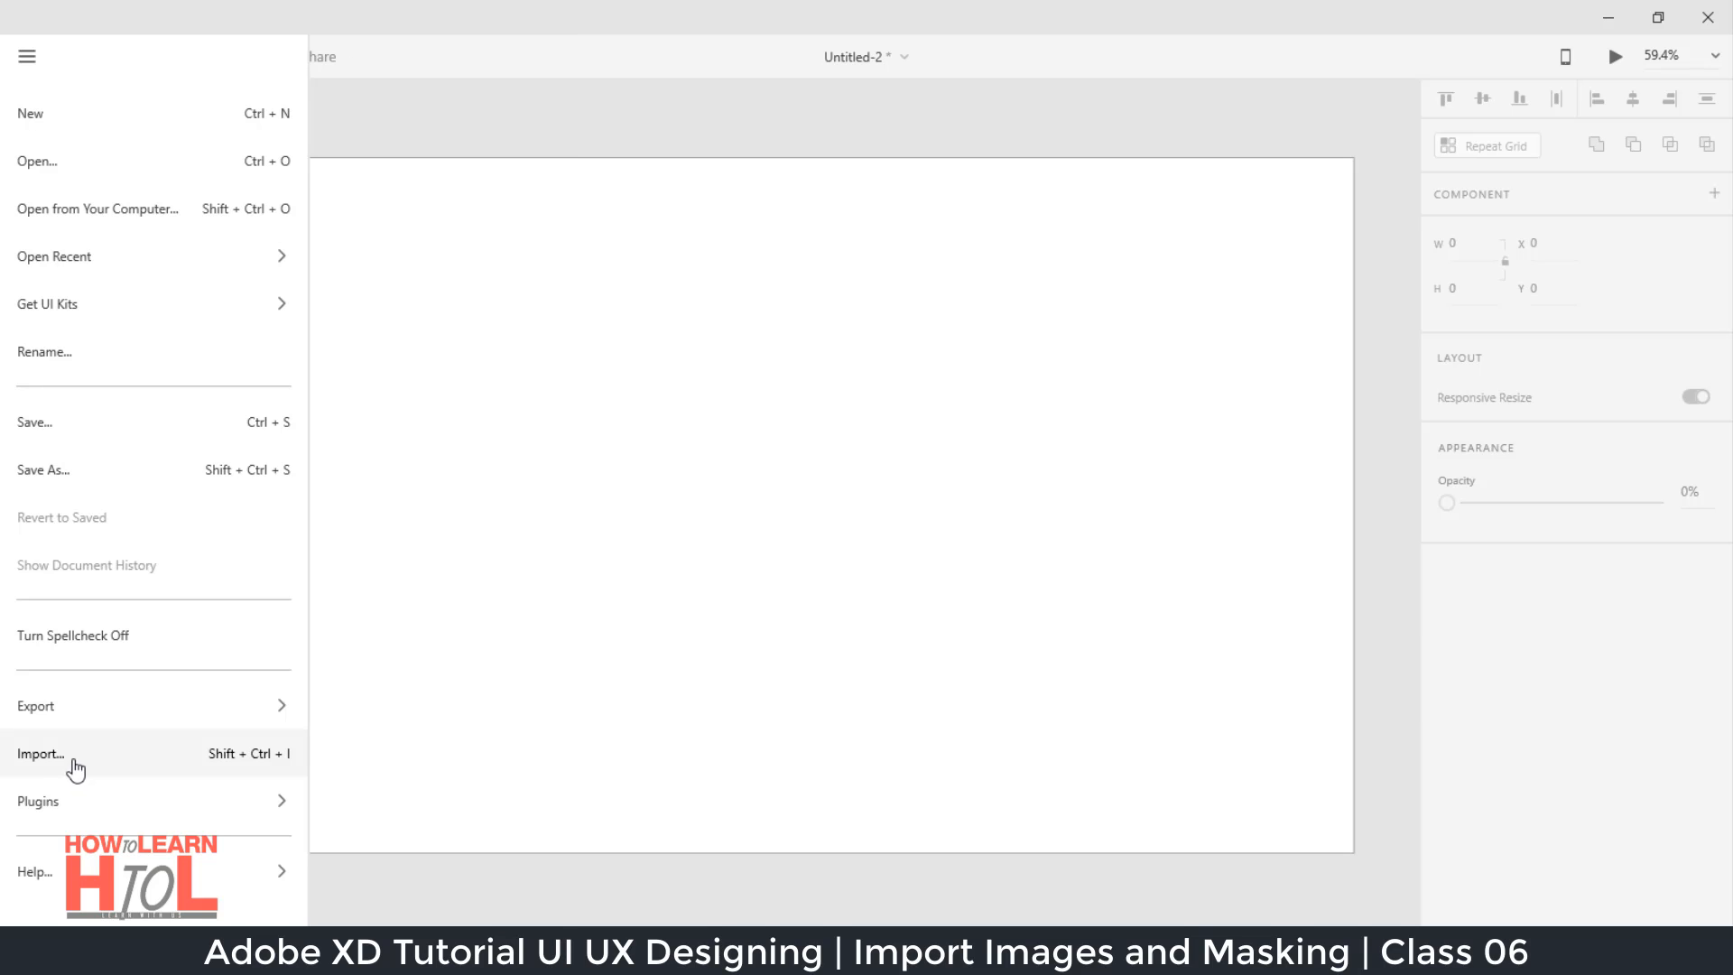
{"action": "left_click", "coordinate": [46, 756]}
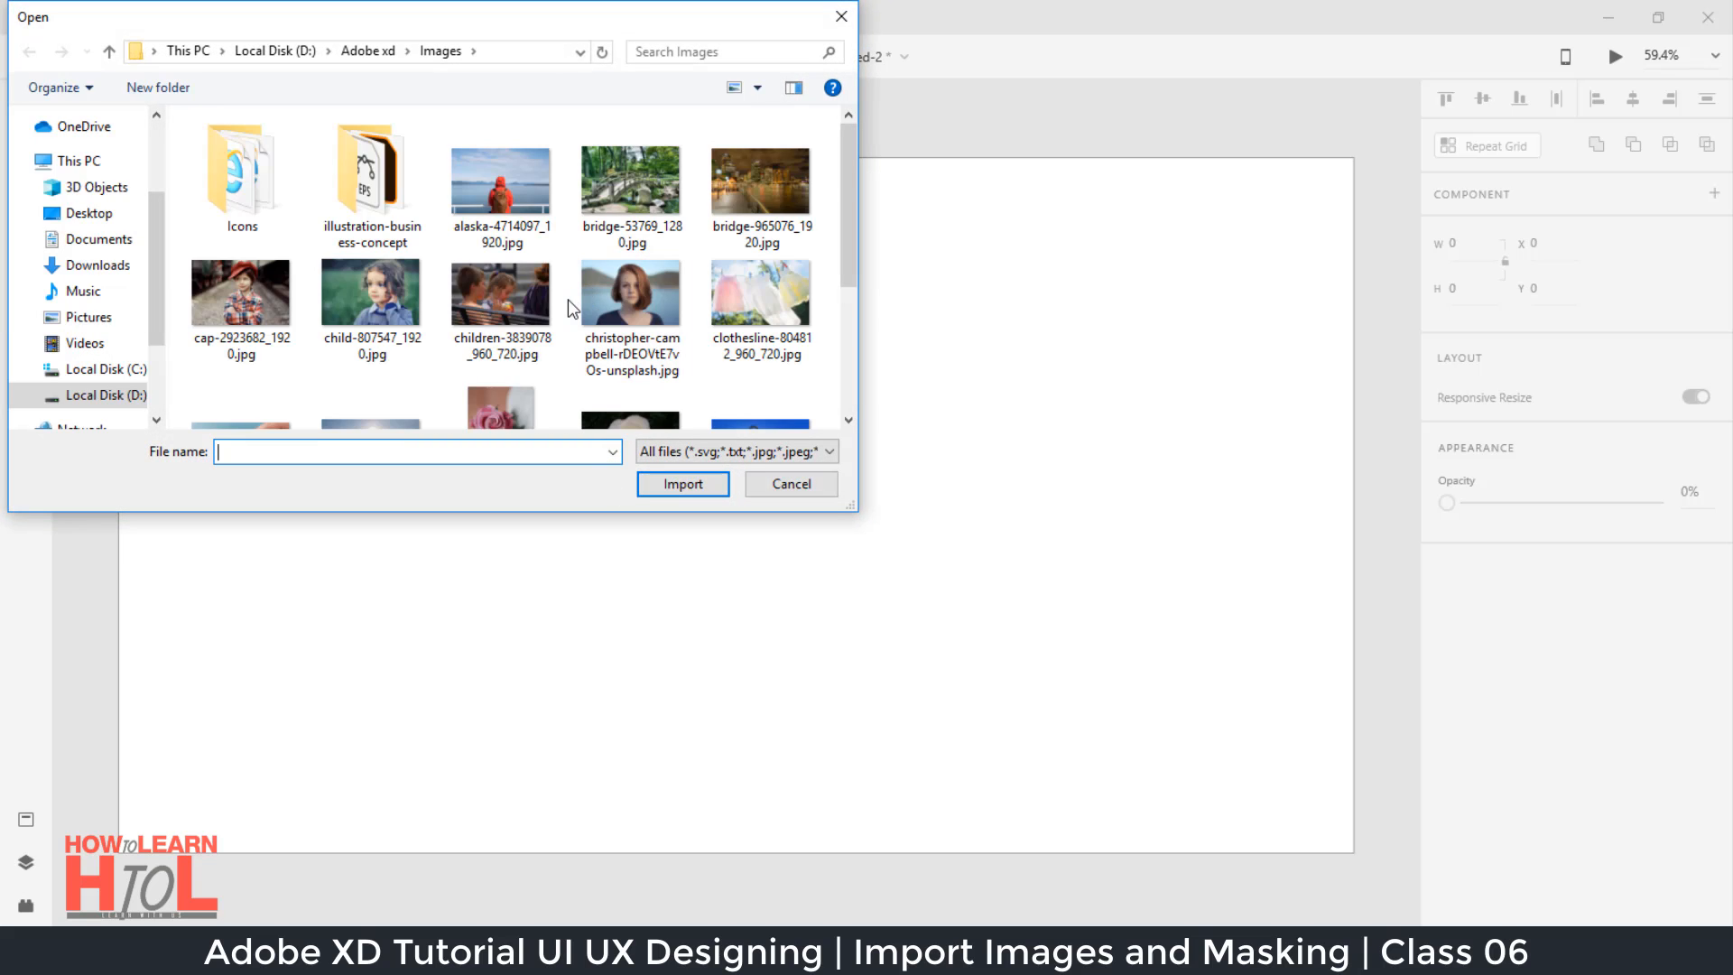
{"action": "scroll", "coordinate": [566, 300], "scroll_direction": "down", "scroll_amount": 2}
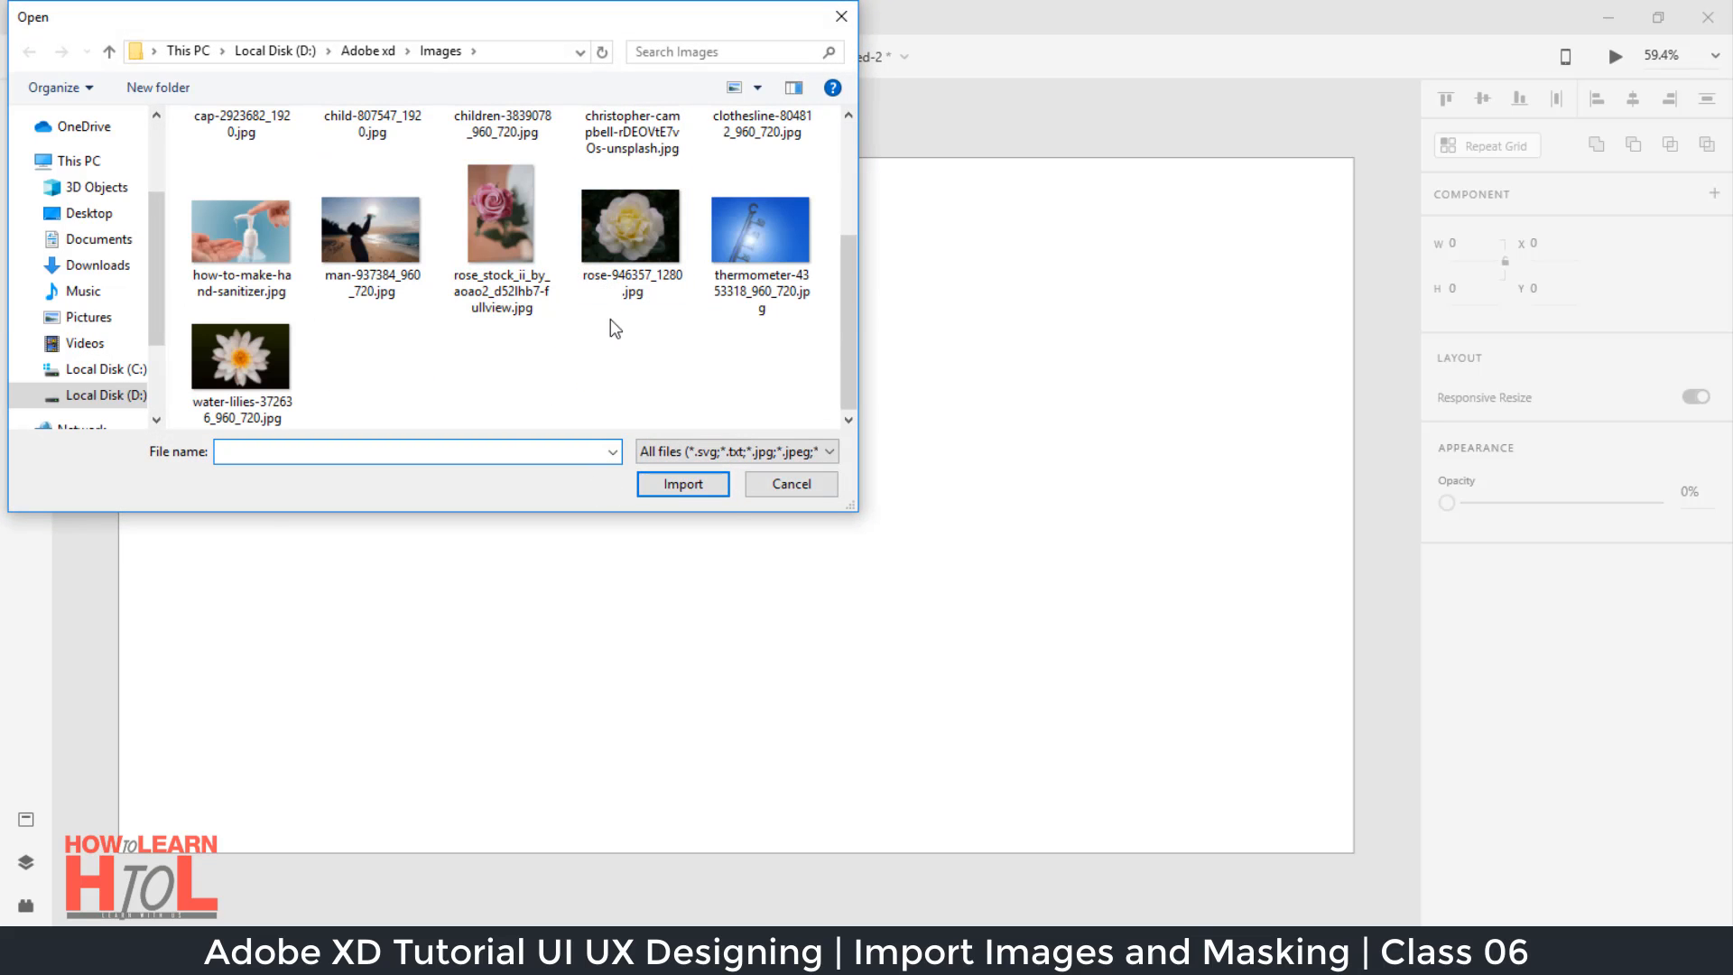
{"action": "scroll", "coordinate": [572, 325], "scroll_direction": "up", "scroll_amount": 3}
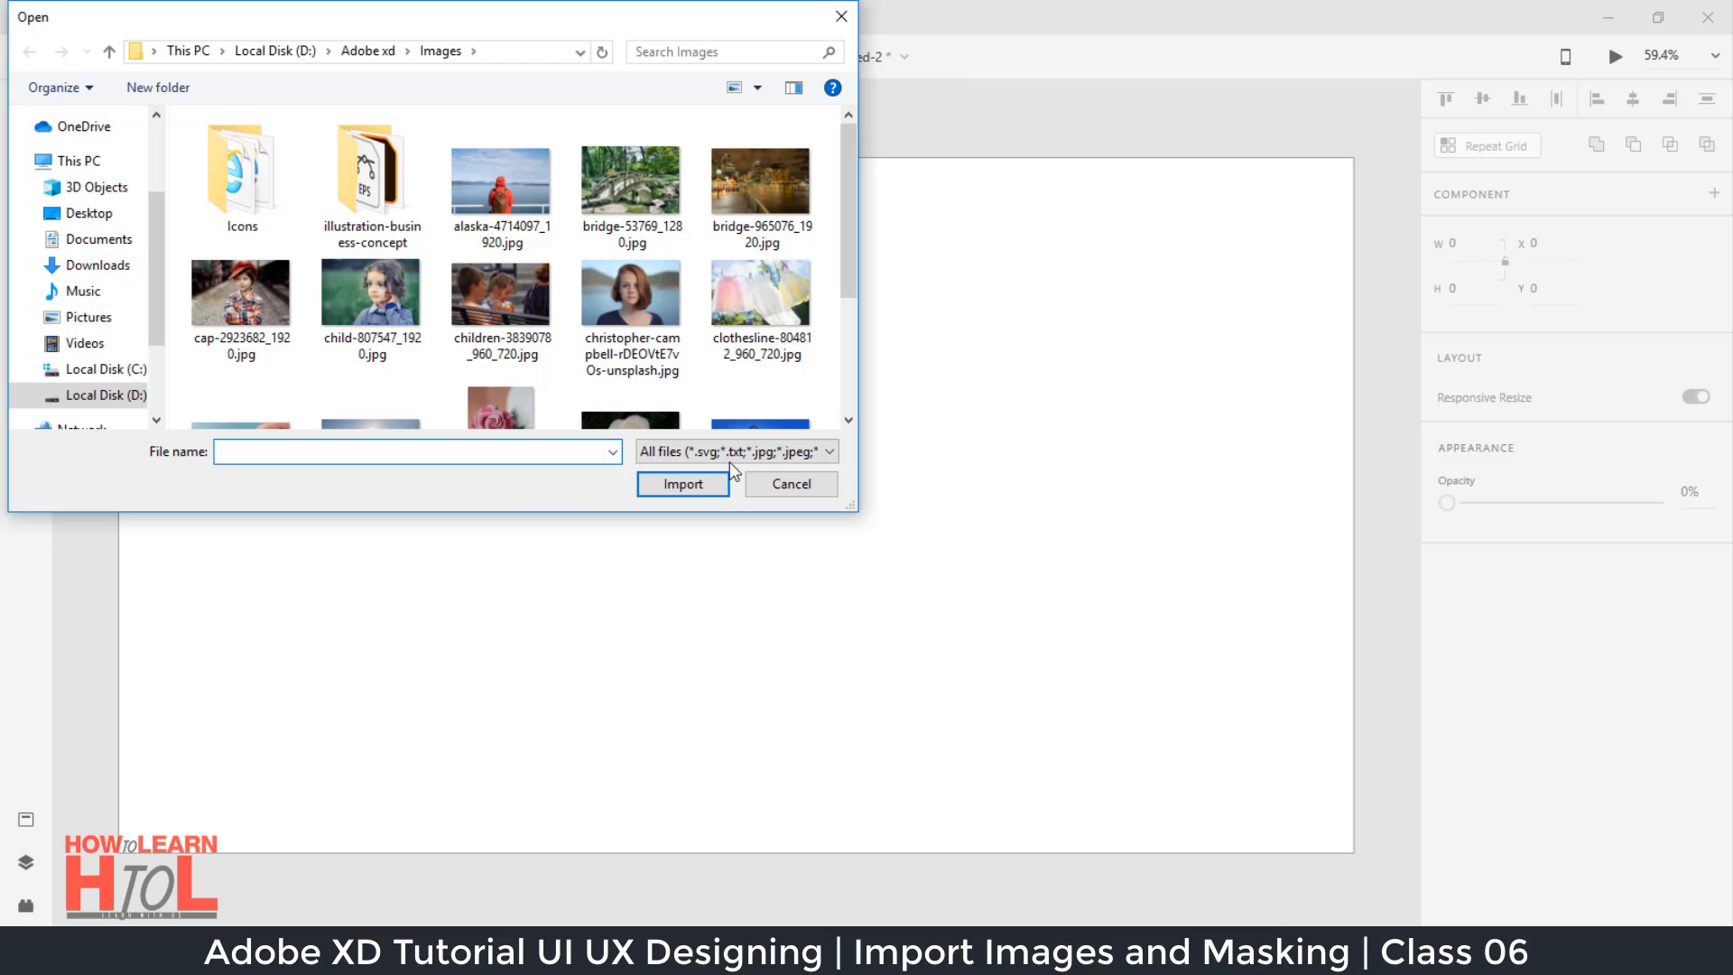
{"action": "left_click", "coordinate": [751, 456]}
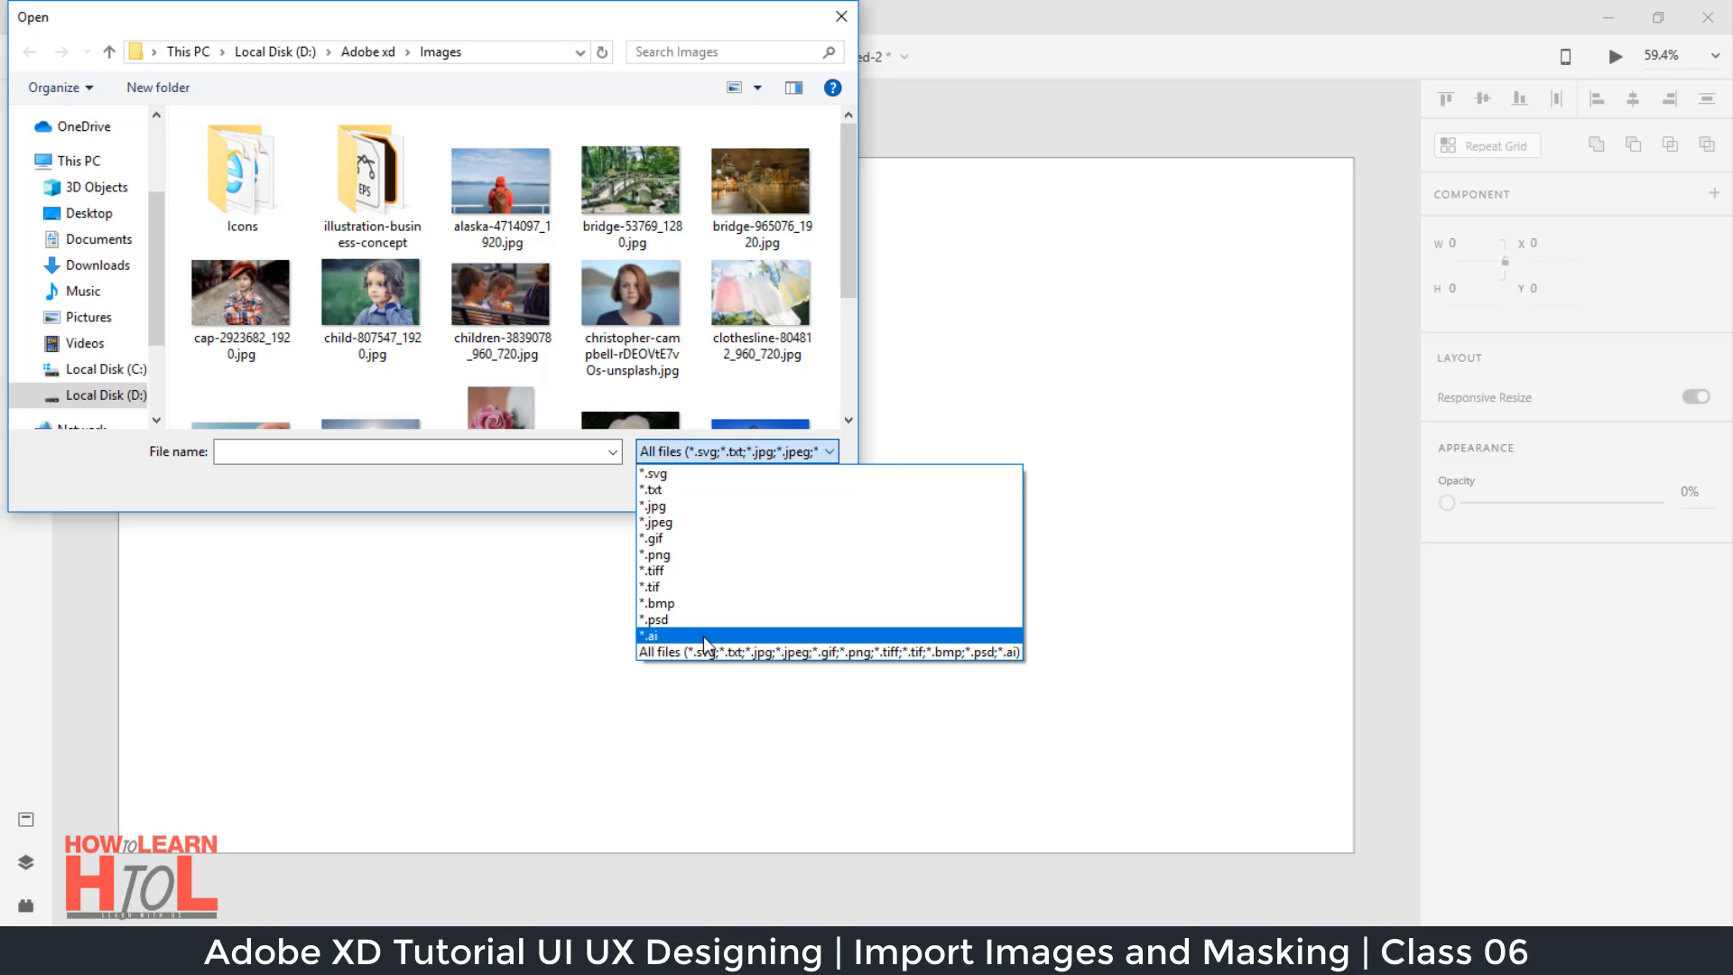
{"action": "left_click", "coordinate": [523, 491]}
{"action": "left_click", "coordinate": [511, 197]}
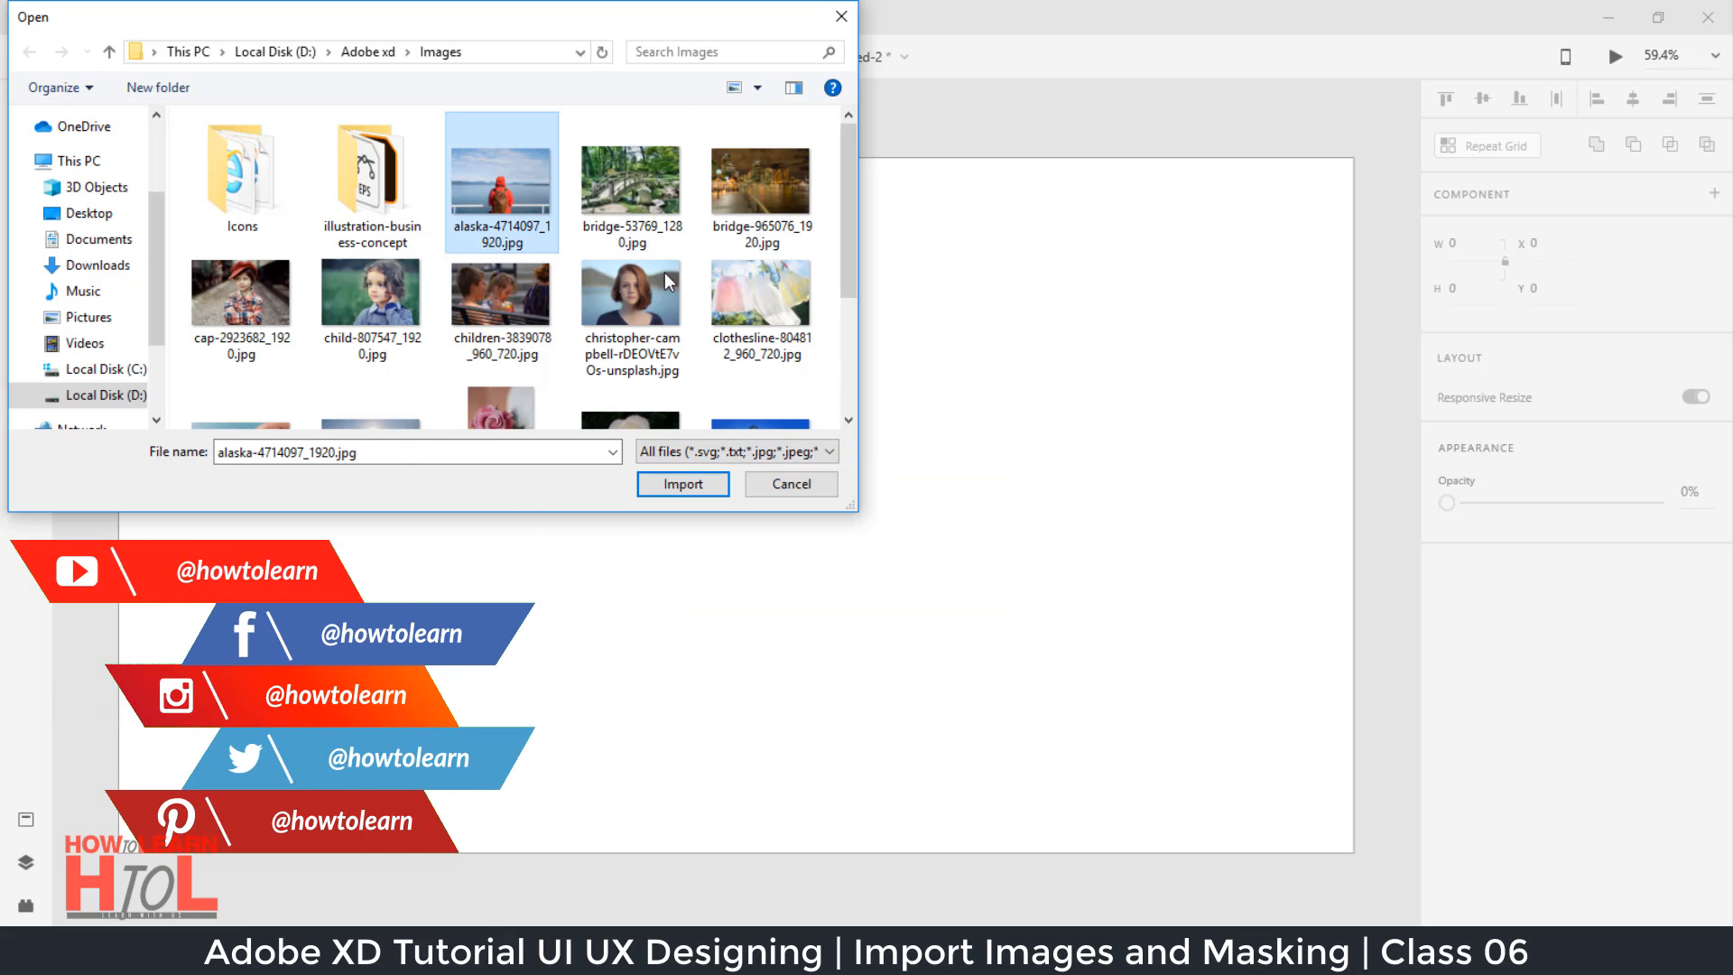
{"action": "left_click", "coordinate": [365, 289]}
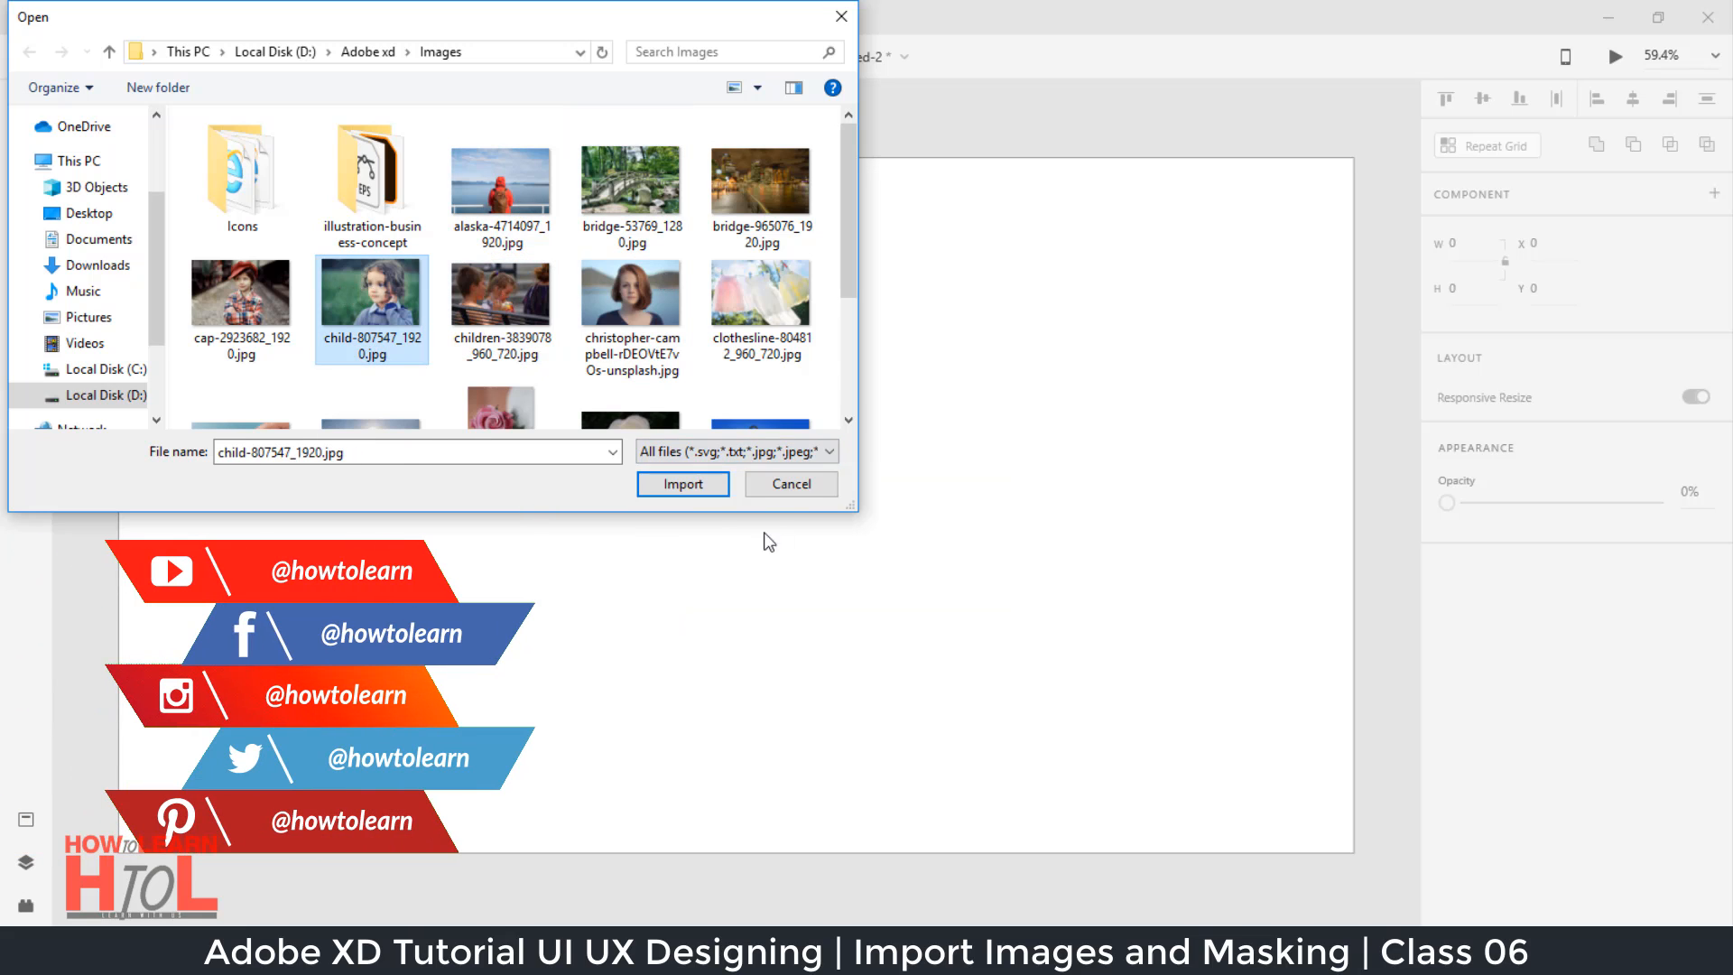
{"action": "left_click", "coordinate": [685, 485]}
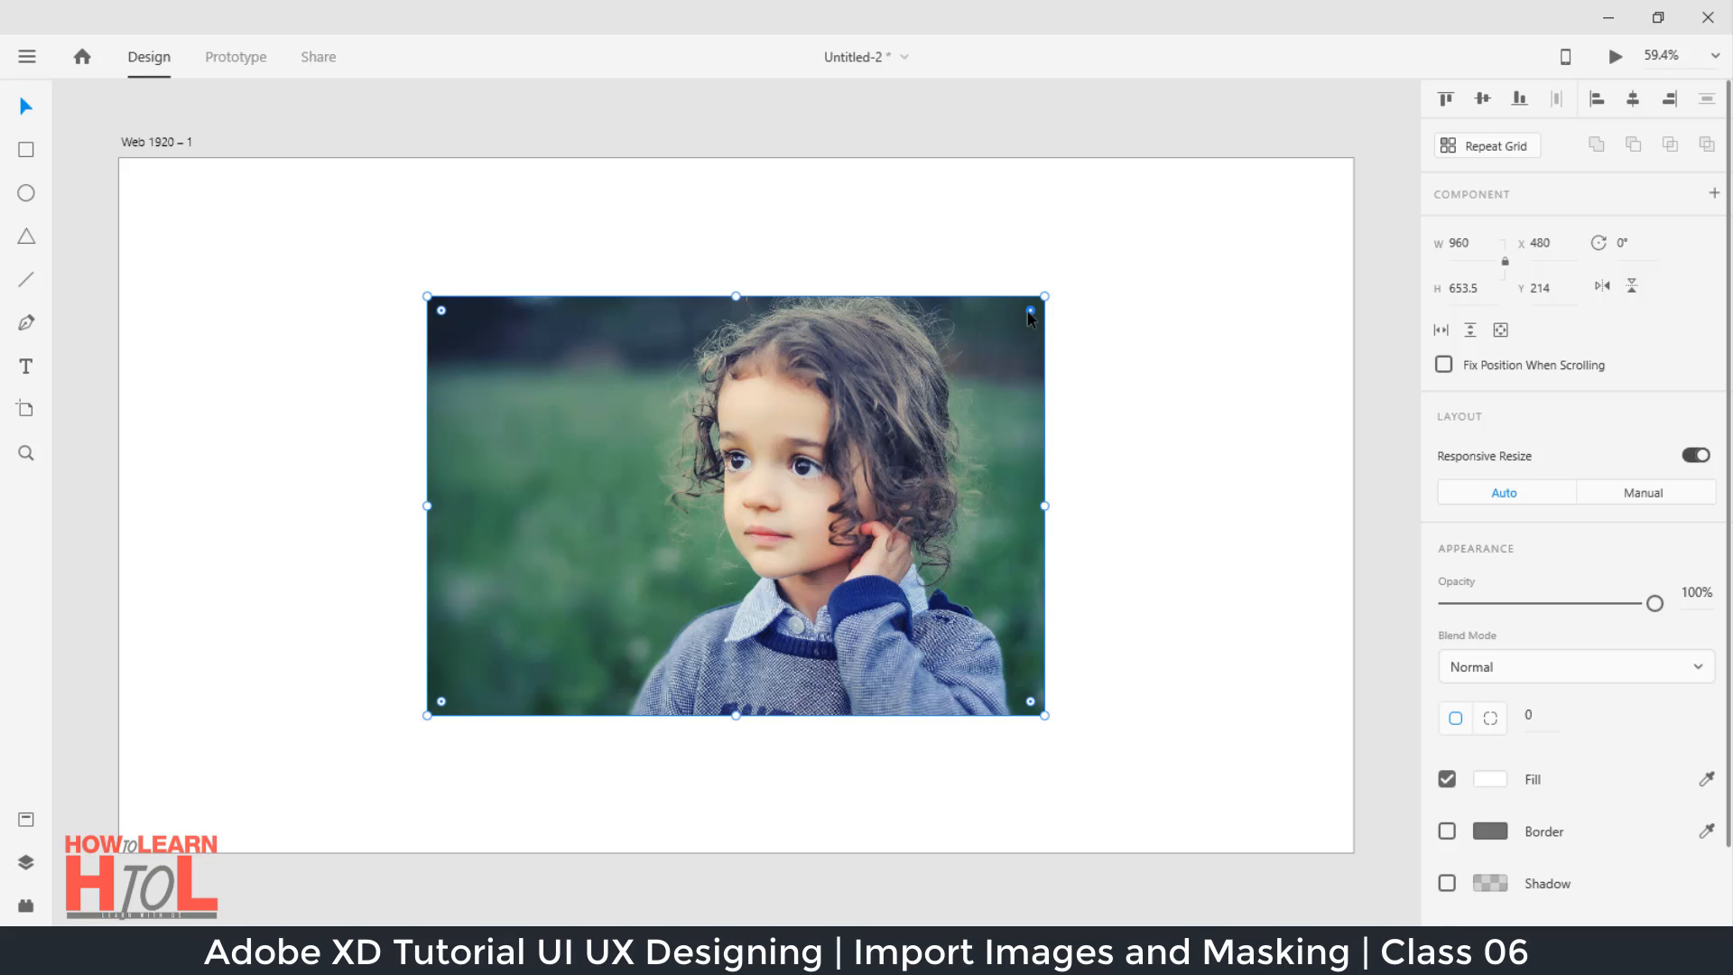
Step: Enlarge the imported photo proportionally from its upper corner to about 1057 by 719.5
{"action": "left_click_drag", "start_coordinate": [1028, 311], "coordinate": [1209, 245]}
{"action": "left_click_drag", "start_coordinate": [1031, 311], "coordinate": [1141, 260]}
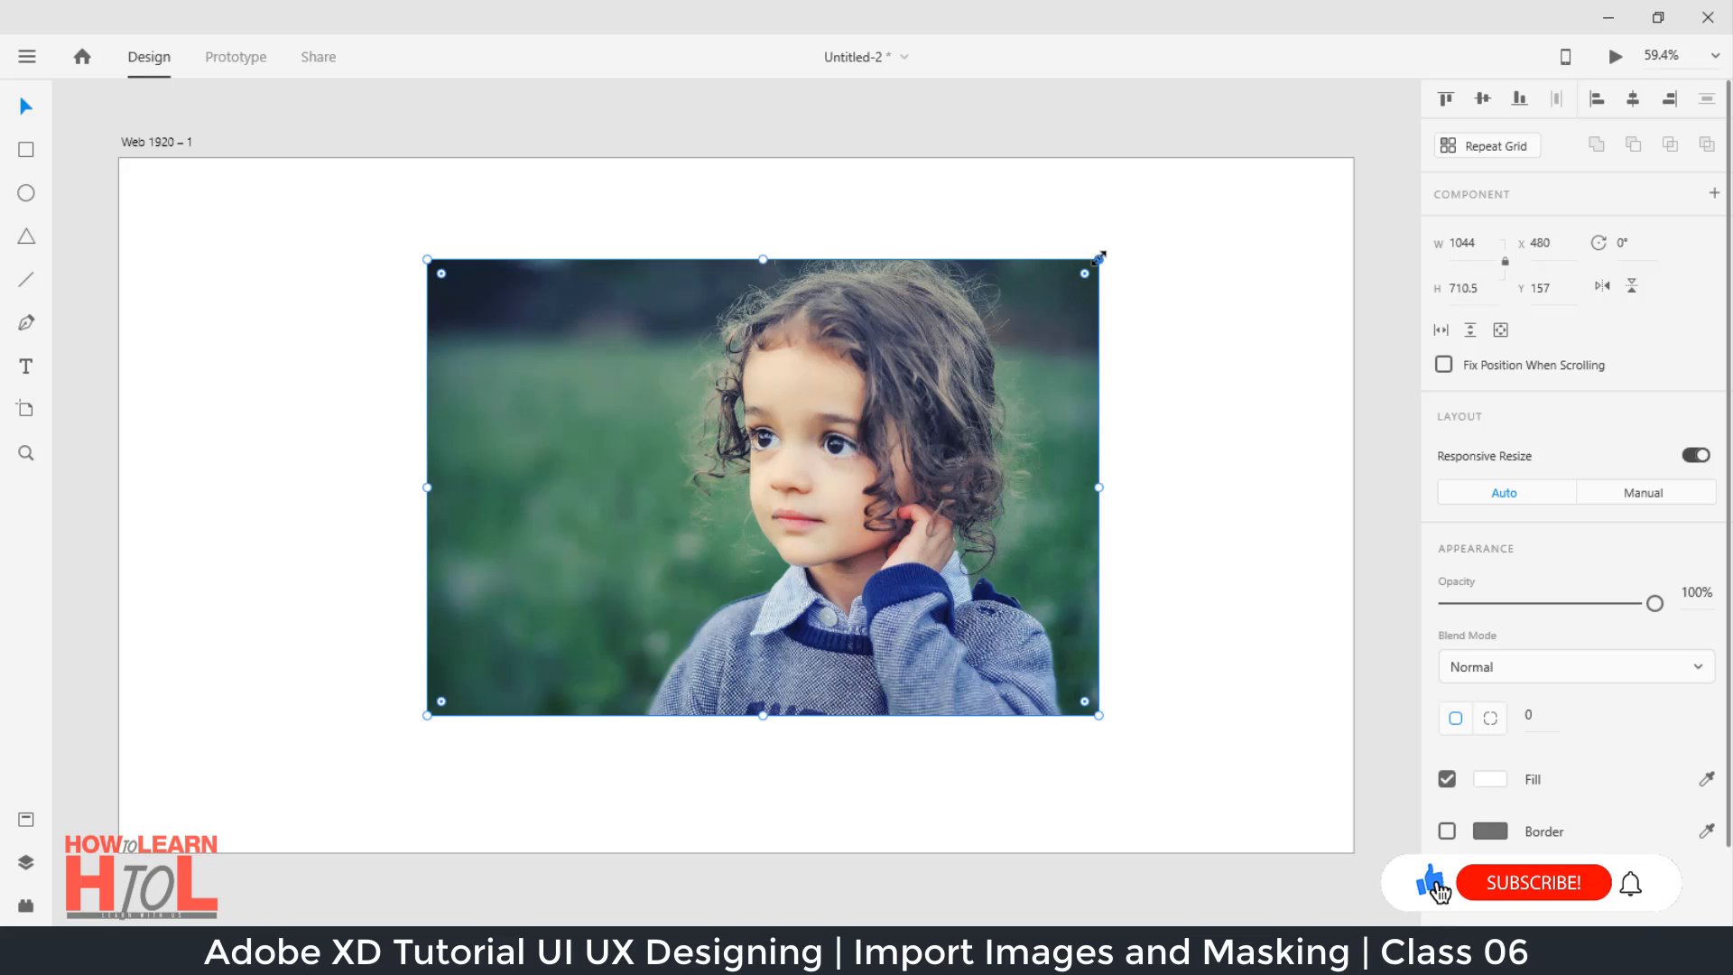
{"action": "left_click_drag", "start_coordinate": [1103, 255], "coordinate": [1150, 255]}
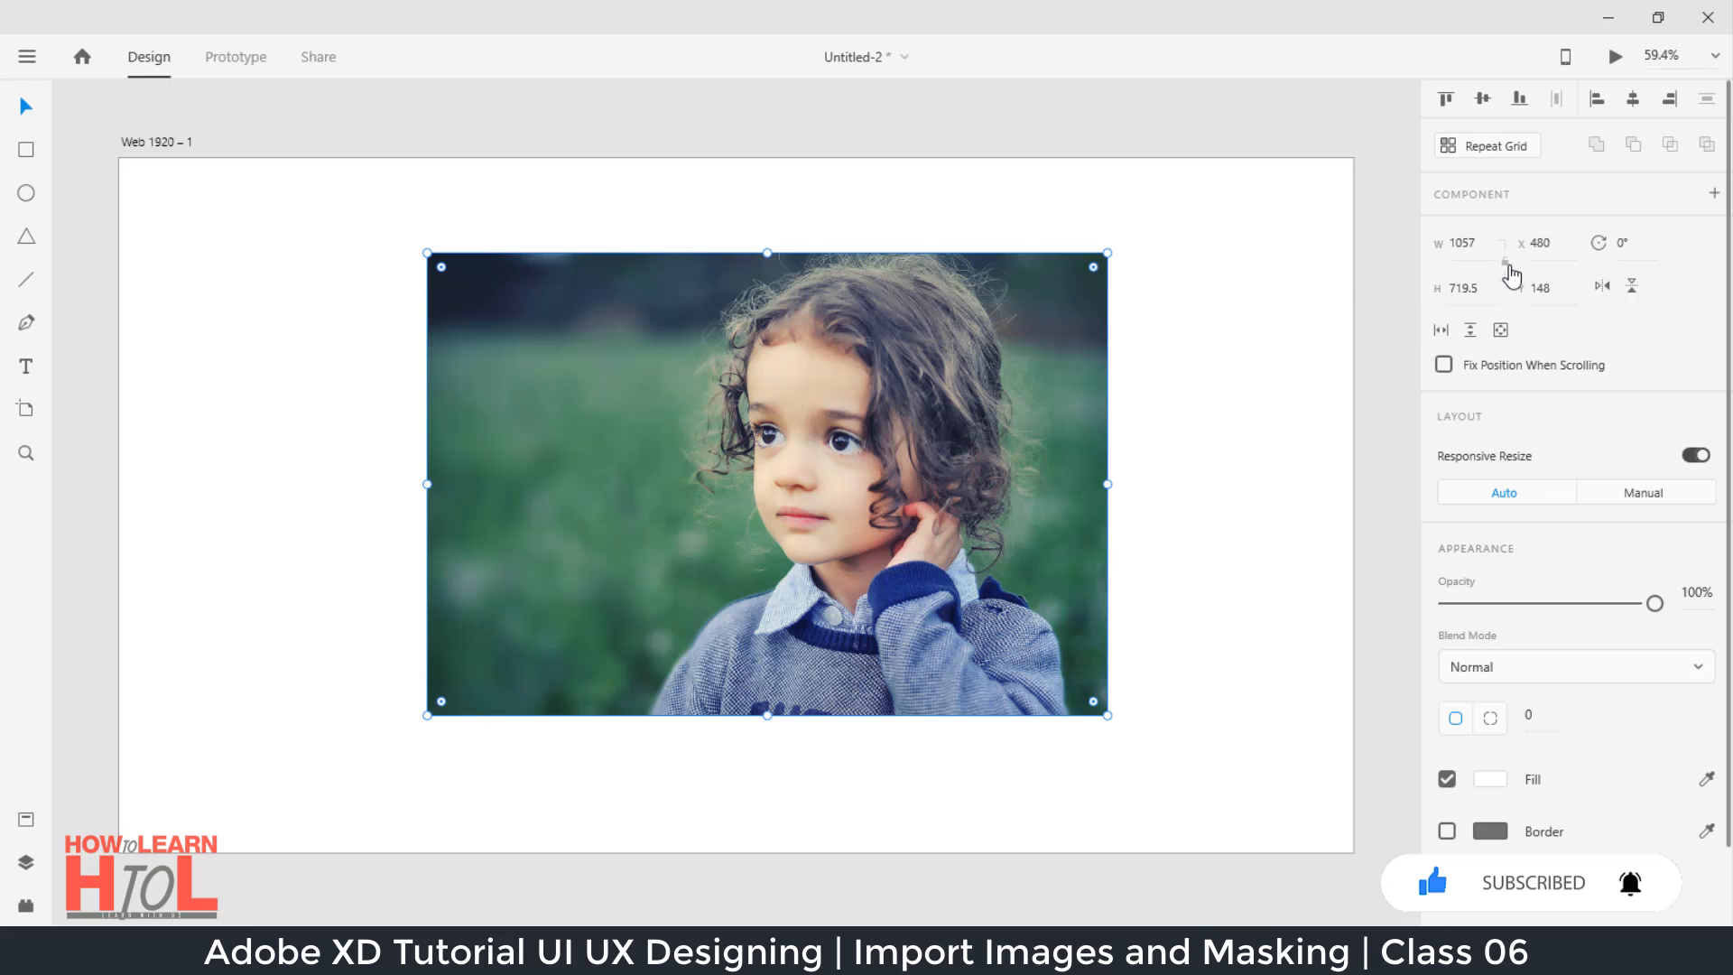
Step: Try stretching the photo out of proportion to about 908 by 763.5, and undo both resizes
{"action": "left_click_drag", "start_coordinate": [1097, 253], "coordinate": [781, 226]}
{"action": "left_click_drag", "start_coordinate": [425, 472], "coordinate": [200, 495]}
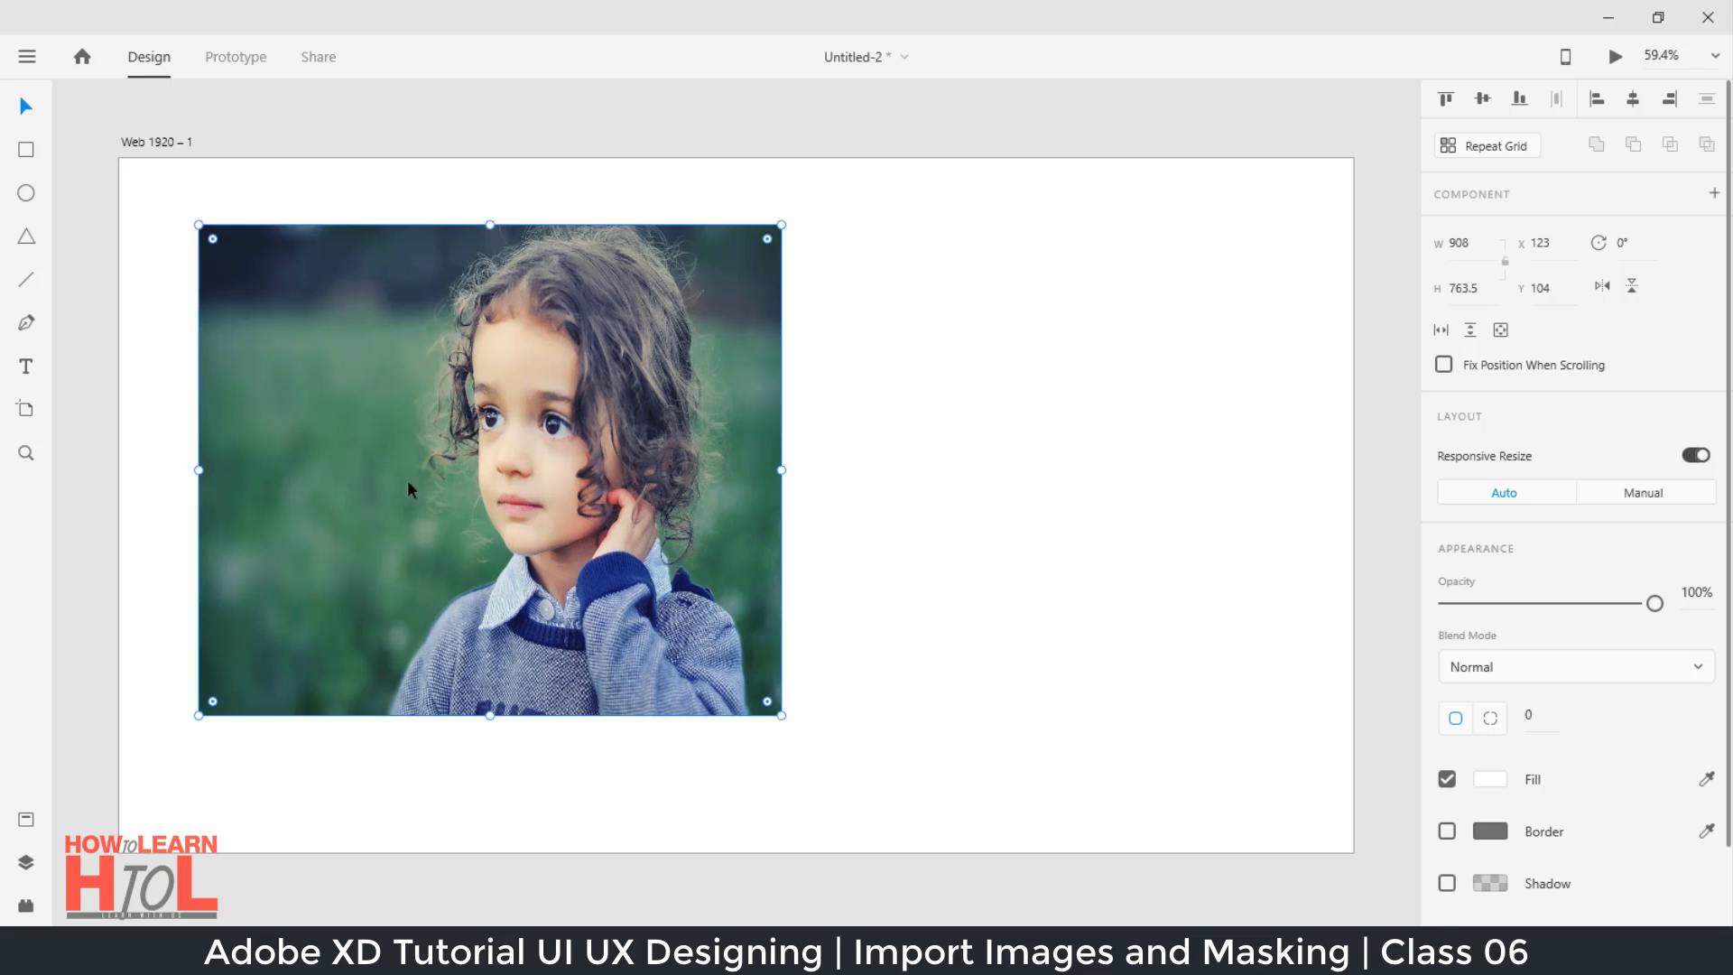
{"action": "key", "text": "ctrl+z"}
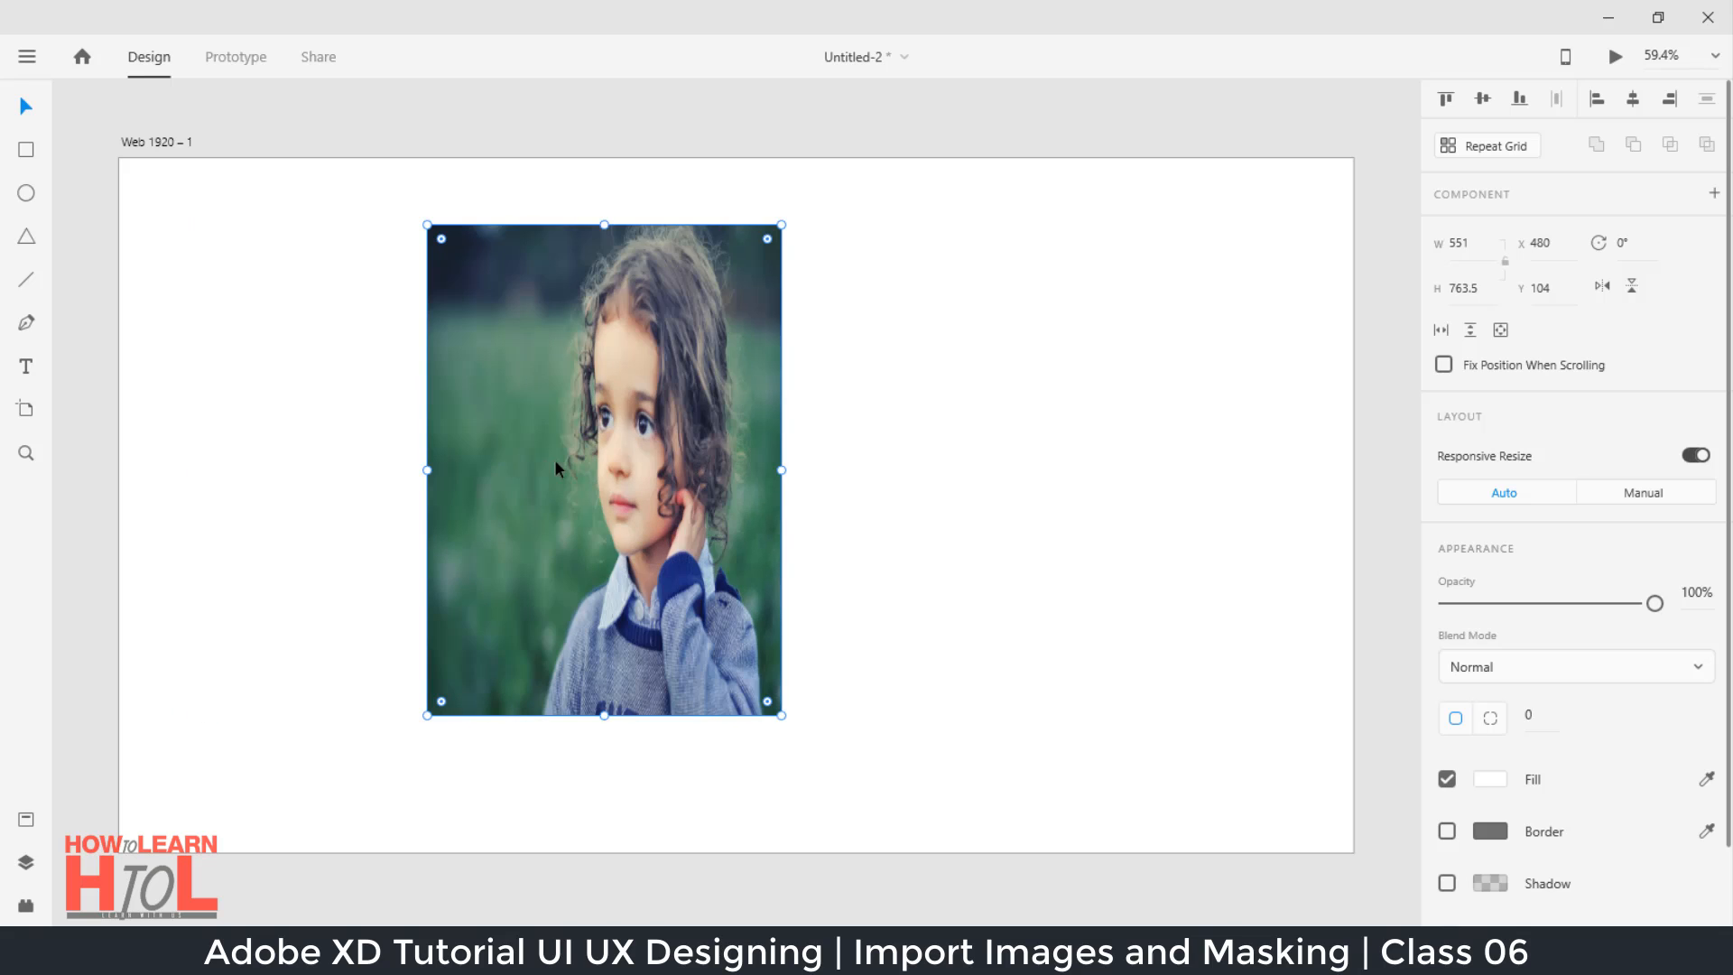
{"action": "key", "text": "ctrl+z"}
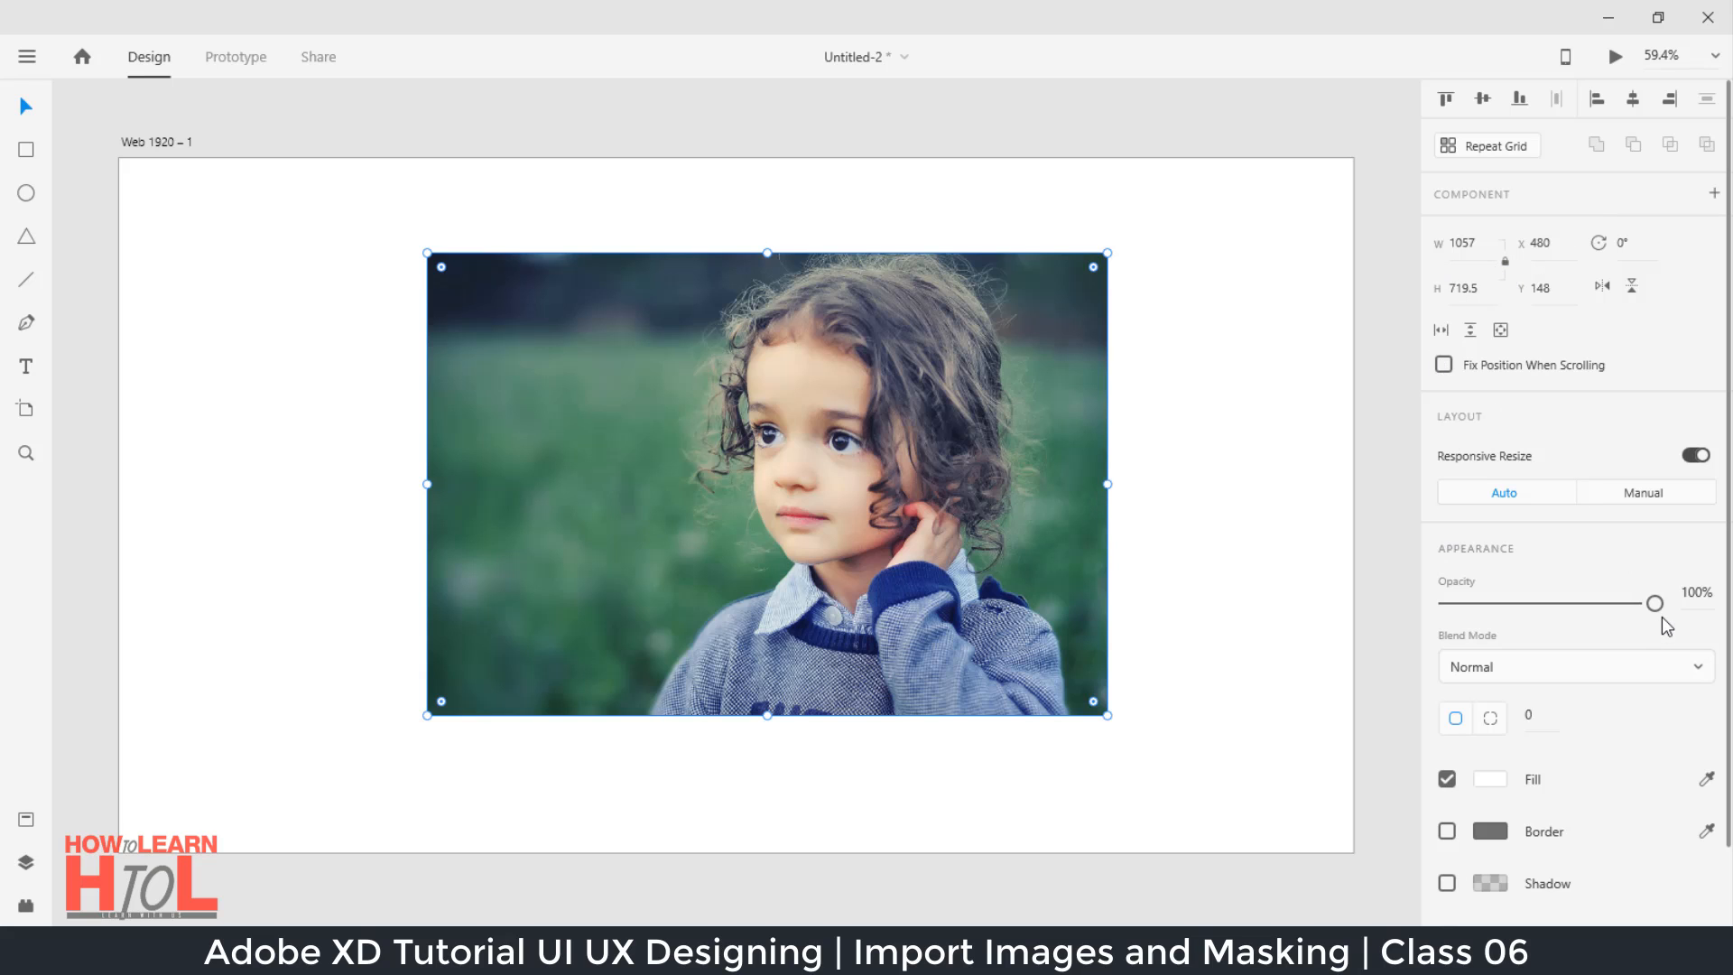
Step: Try a solid red fill (#F22424) on the photo, switch the fill off, and undo the fill changes
{"action": "mouse_move", "coordinate": [1654, 603]}
{"action": "left_mouse_down"}
{"action": "mouse_move", "coordinate": [1525, 610]}
{"action": "mouse_move", "coordinate": [1677, 597]}
{"action": "left_mouse_up"}
{"action": "scroll", "coordinate": [1638, 758], "scroll_direction": "down", "scroll_amount": 2}
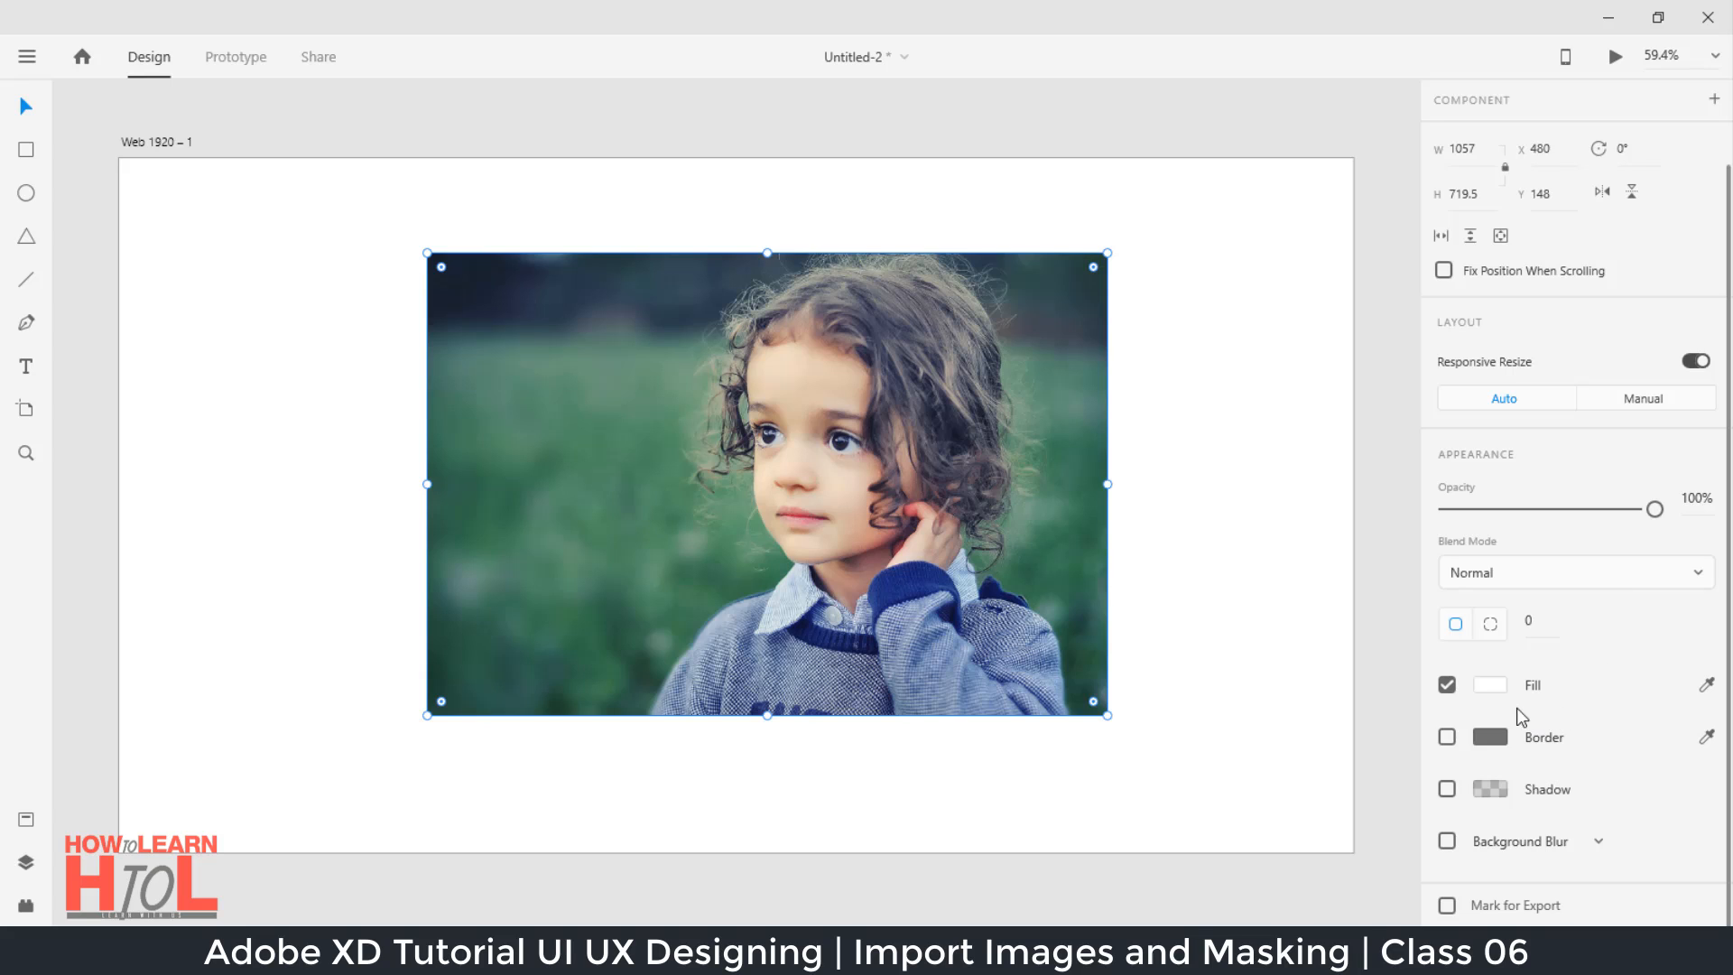
{"action": "left_click", "coordinate": [1489, 686]}
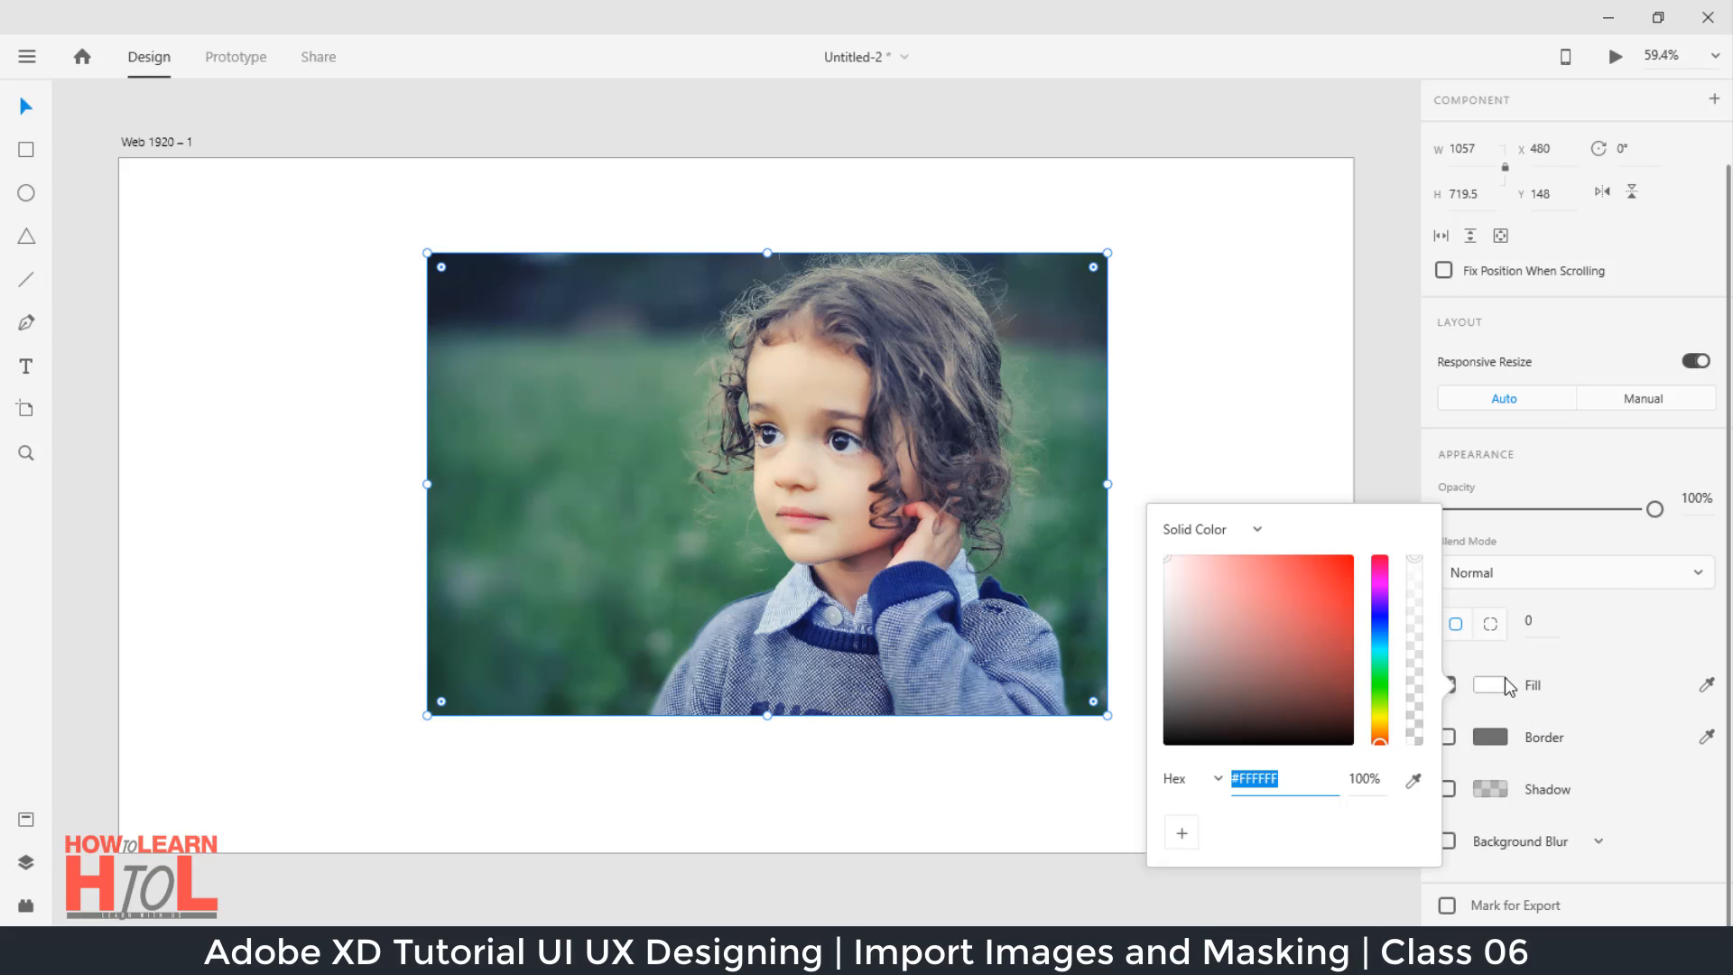
{"action": "left_click", "coordinate": [1330, 566]}
{"action": "left_click_drag", "start_coordinate": [1323, 605], "coordinate": [1235, 580]}
{"action": "left_click", "coordinate": [1325, 566]}
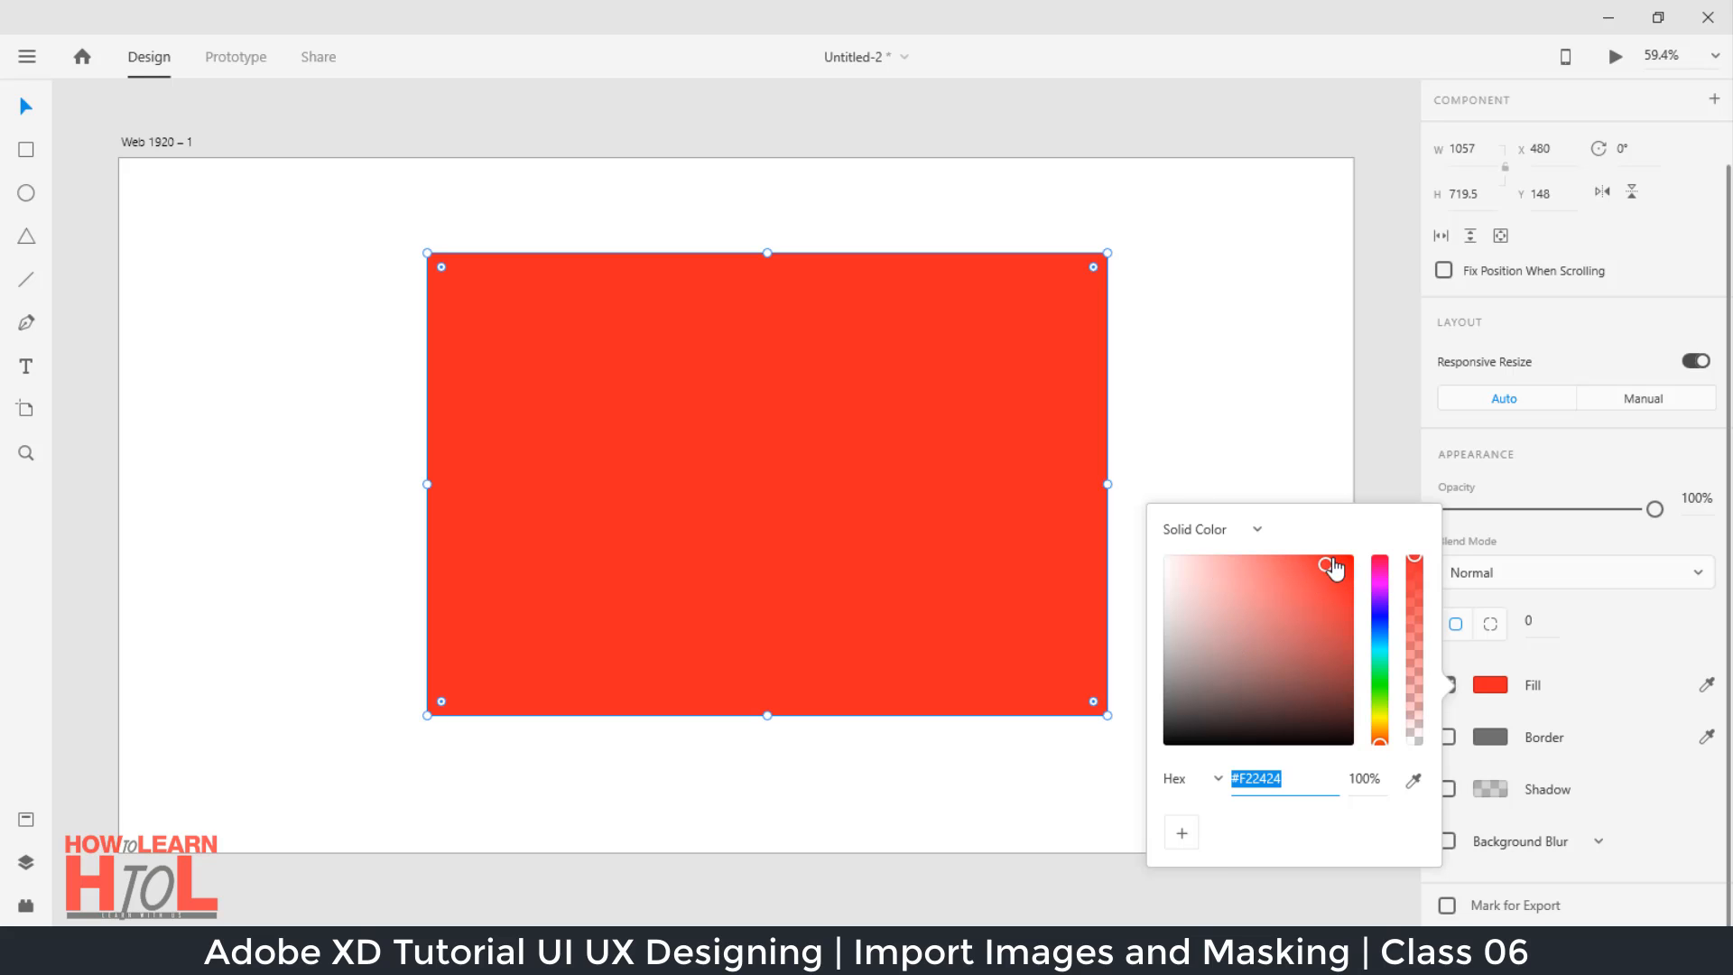
{"action": "left_click", "coordinate": [1635, 684]}
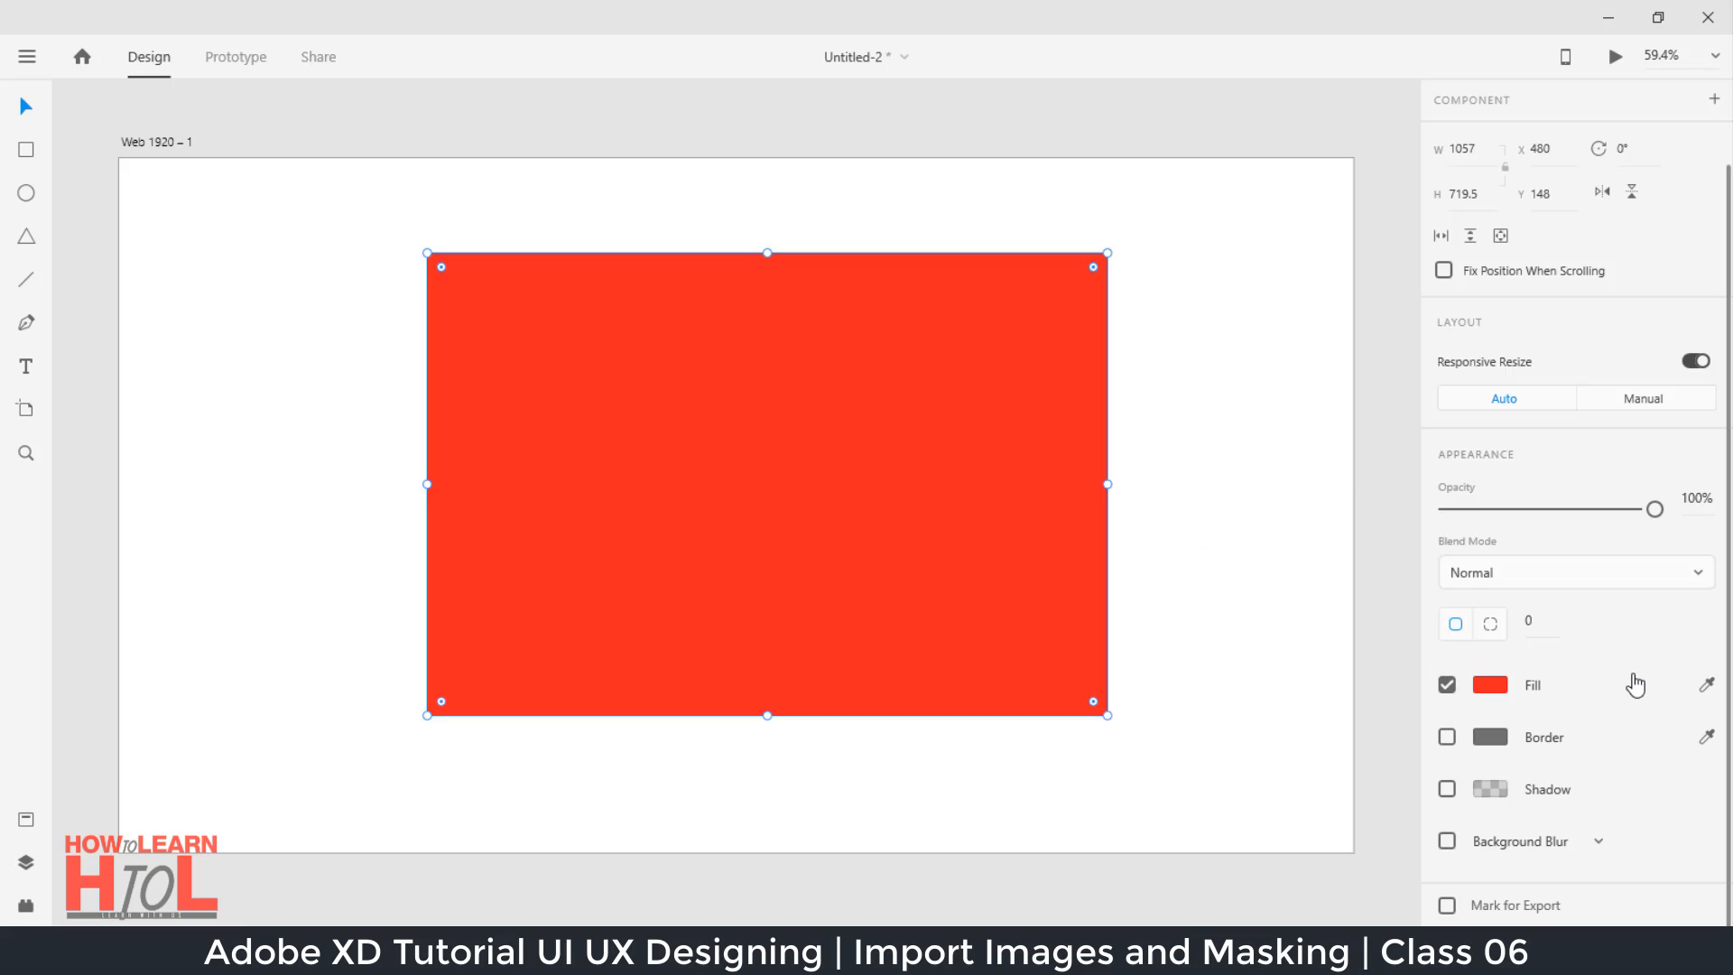
{"action": "left_click", "coordinate": [1447, 684]}
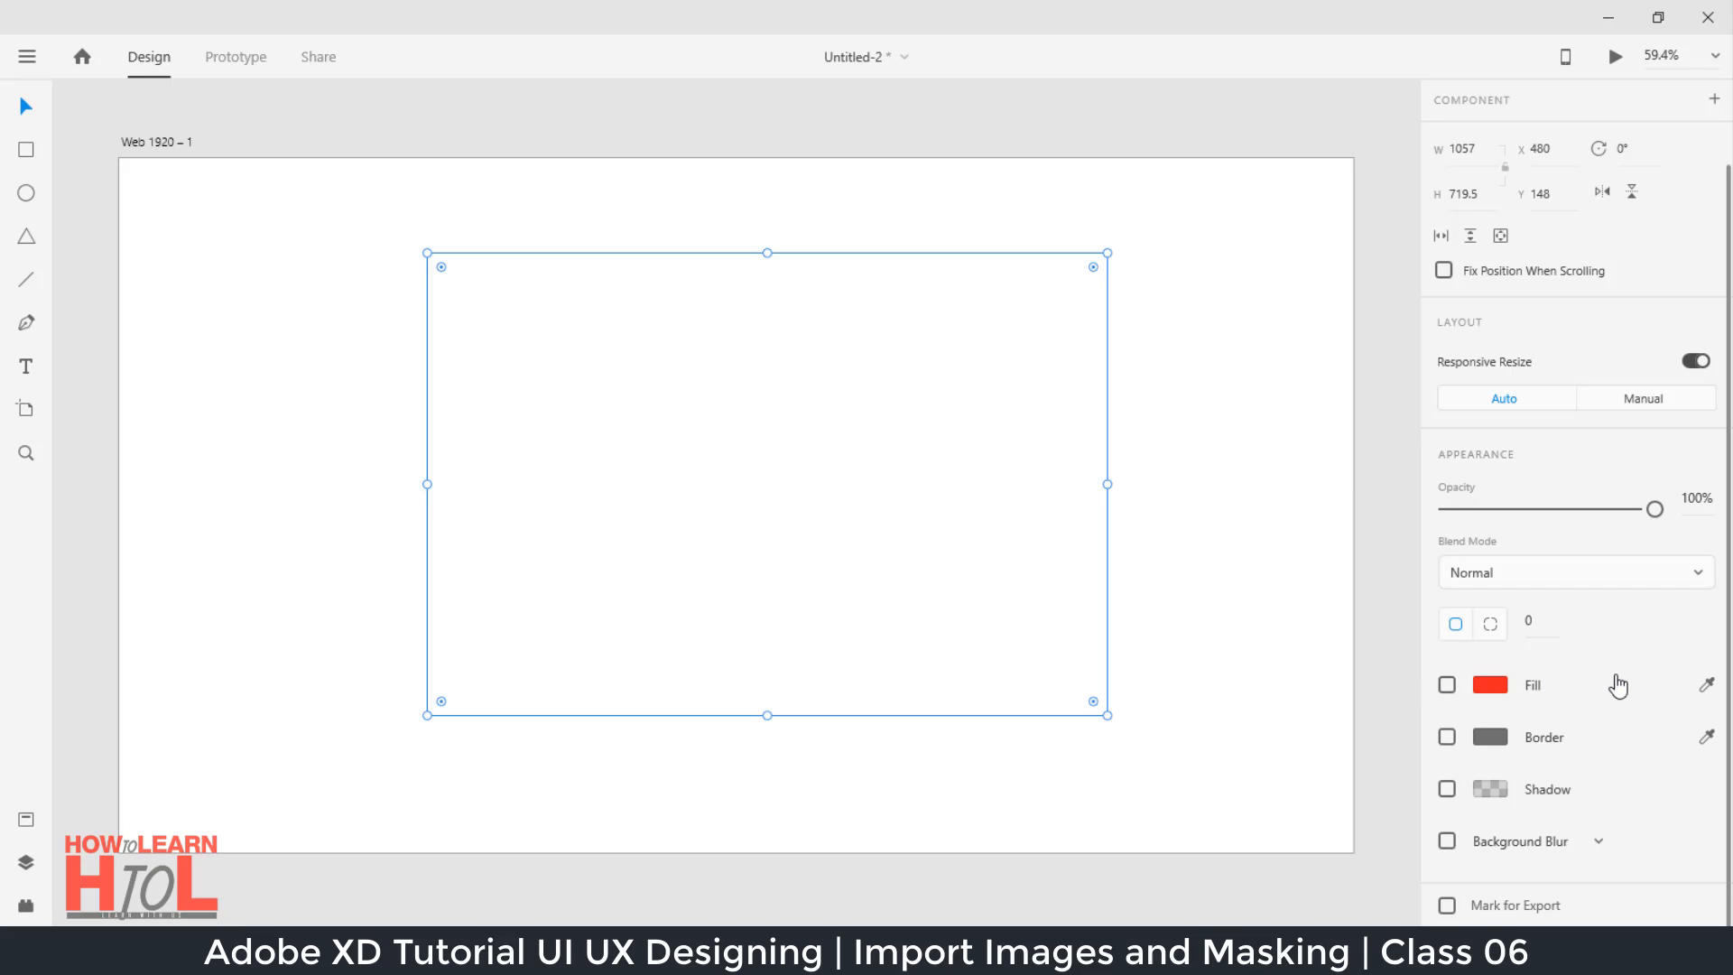
{"action": "key", "text": "ctrl+z"}
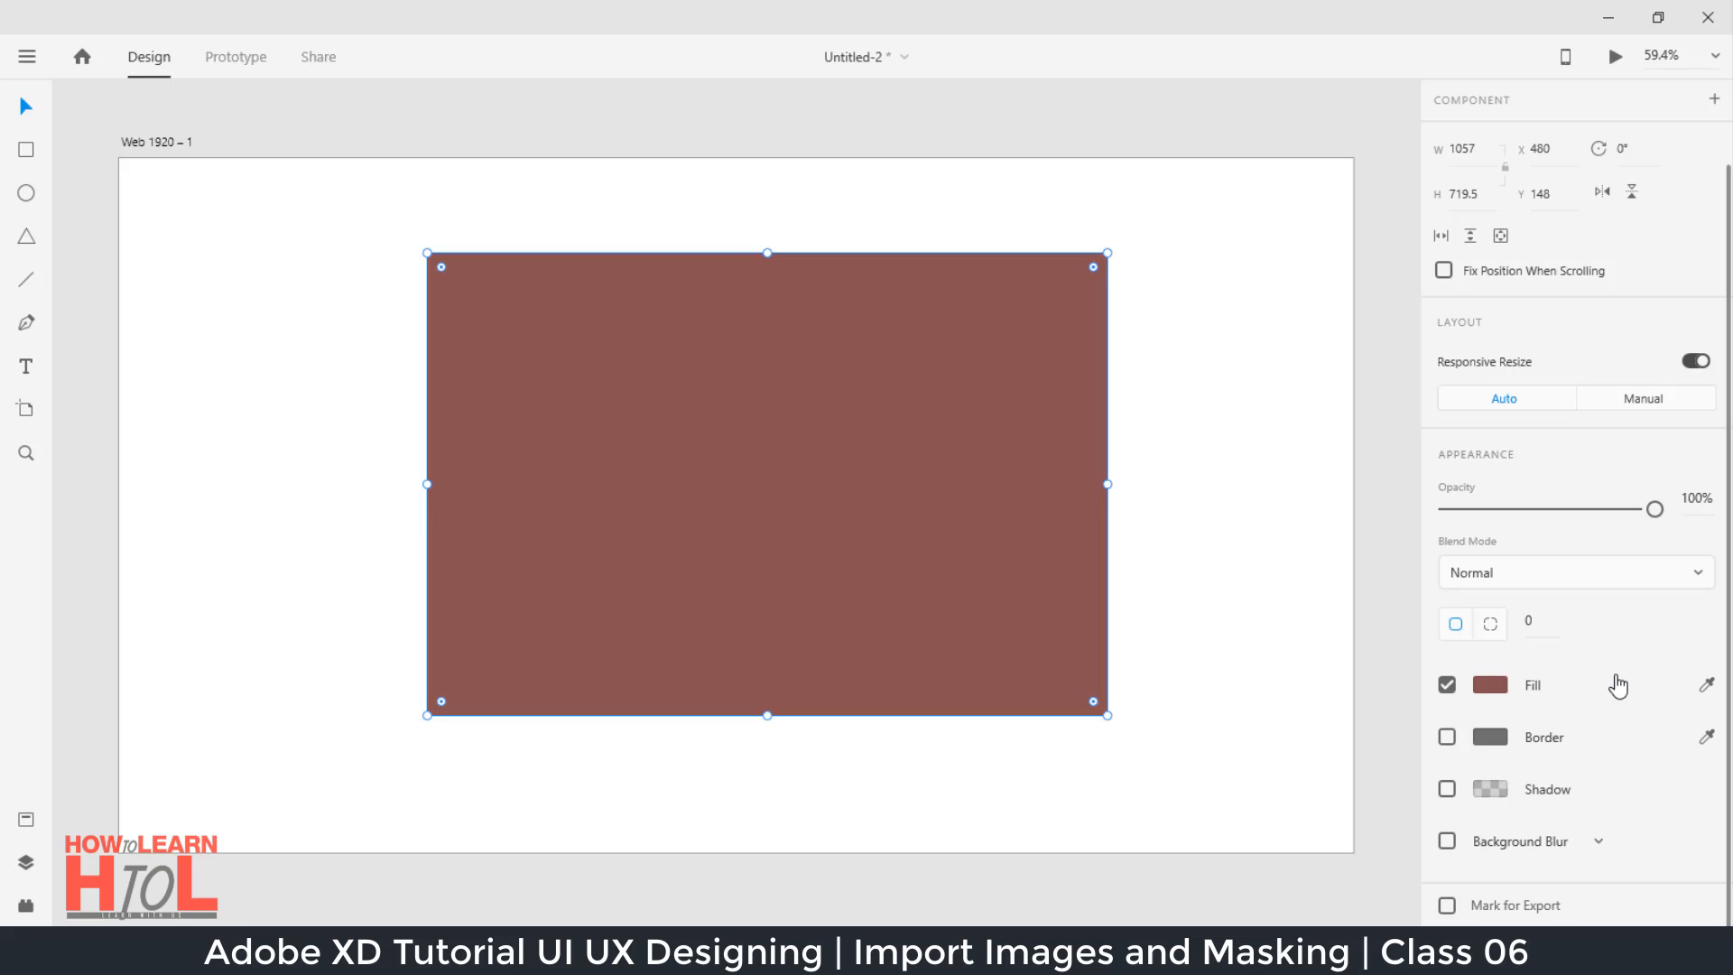
{"action": "key", "text": "ctrl+z"}
{"action": "key", "text": "ctrl+z"}
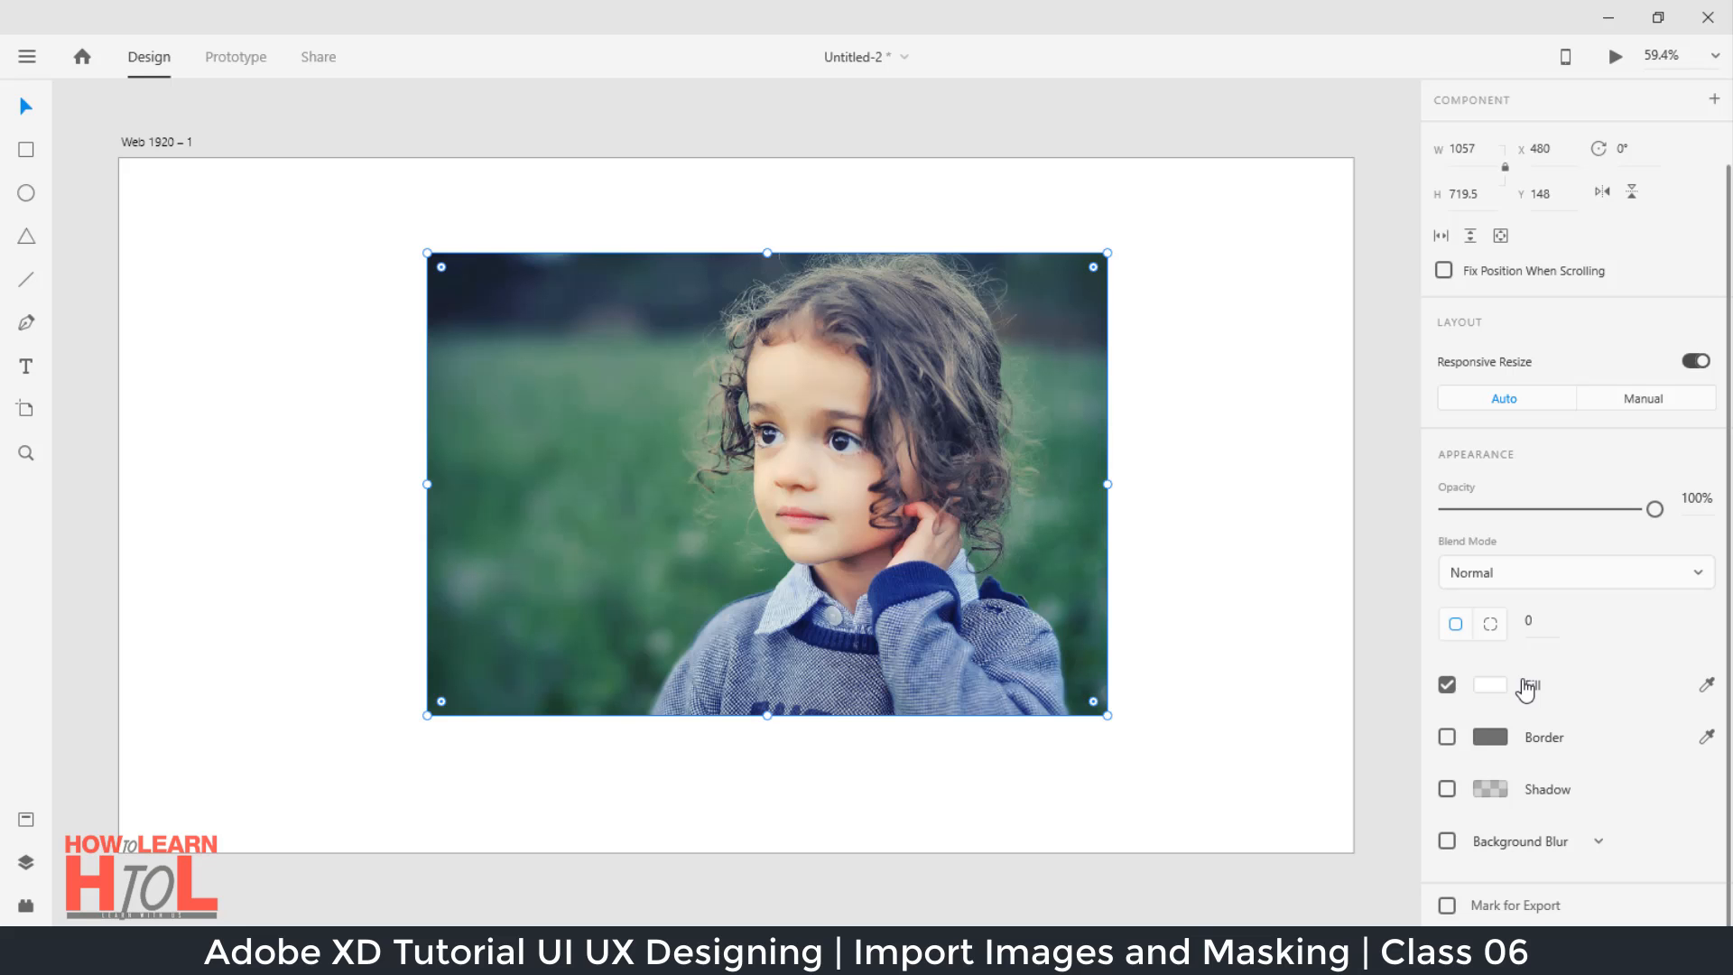
Step: Check the photo's fill colour and try its border and shadow, switching each off again
{"action": "left_click", "coordinate": [1490, 686]}
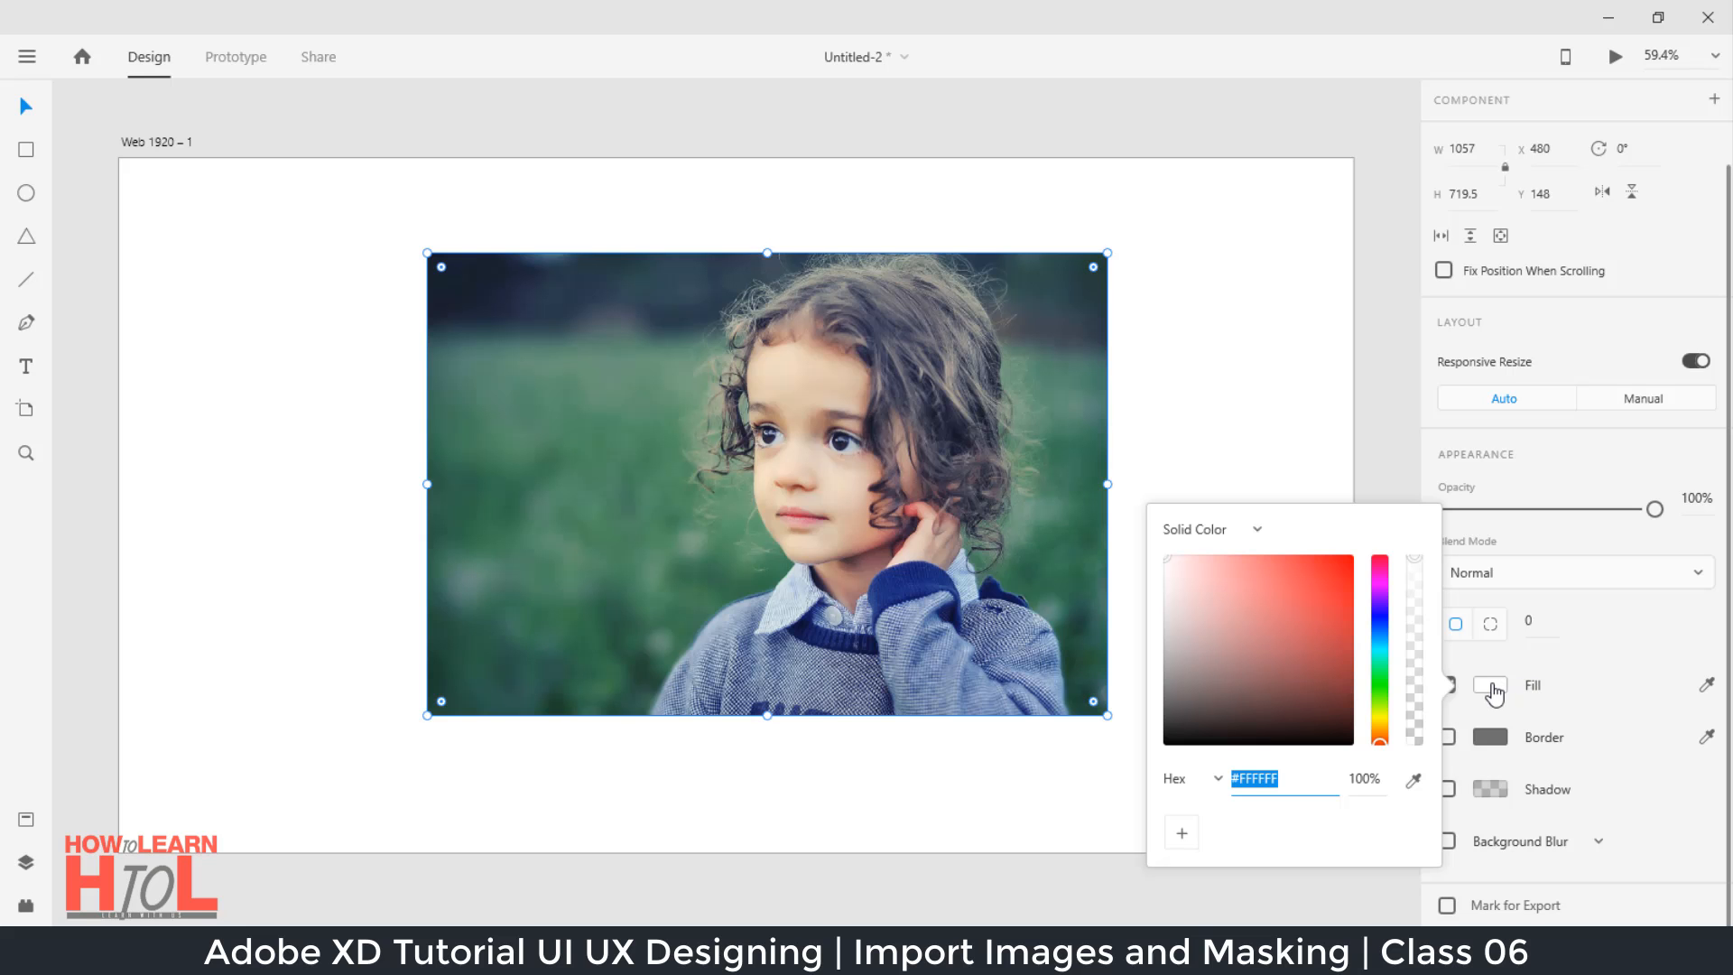
{"action": "left_click", "coordinate": [1624, 675]}
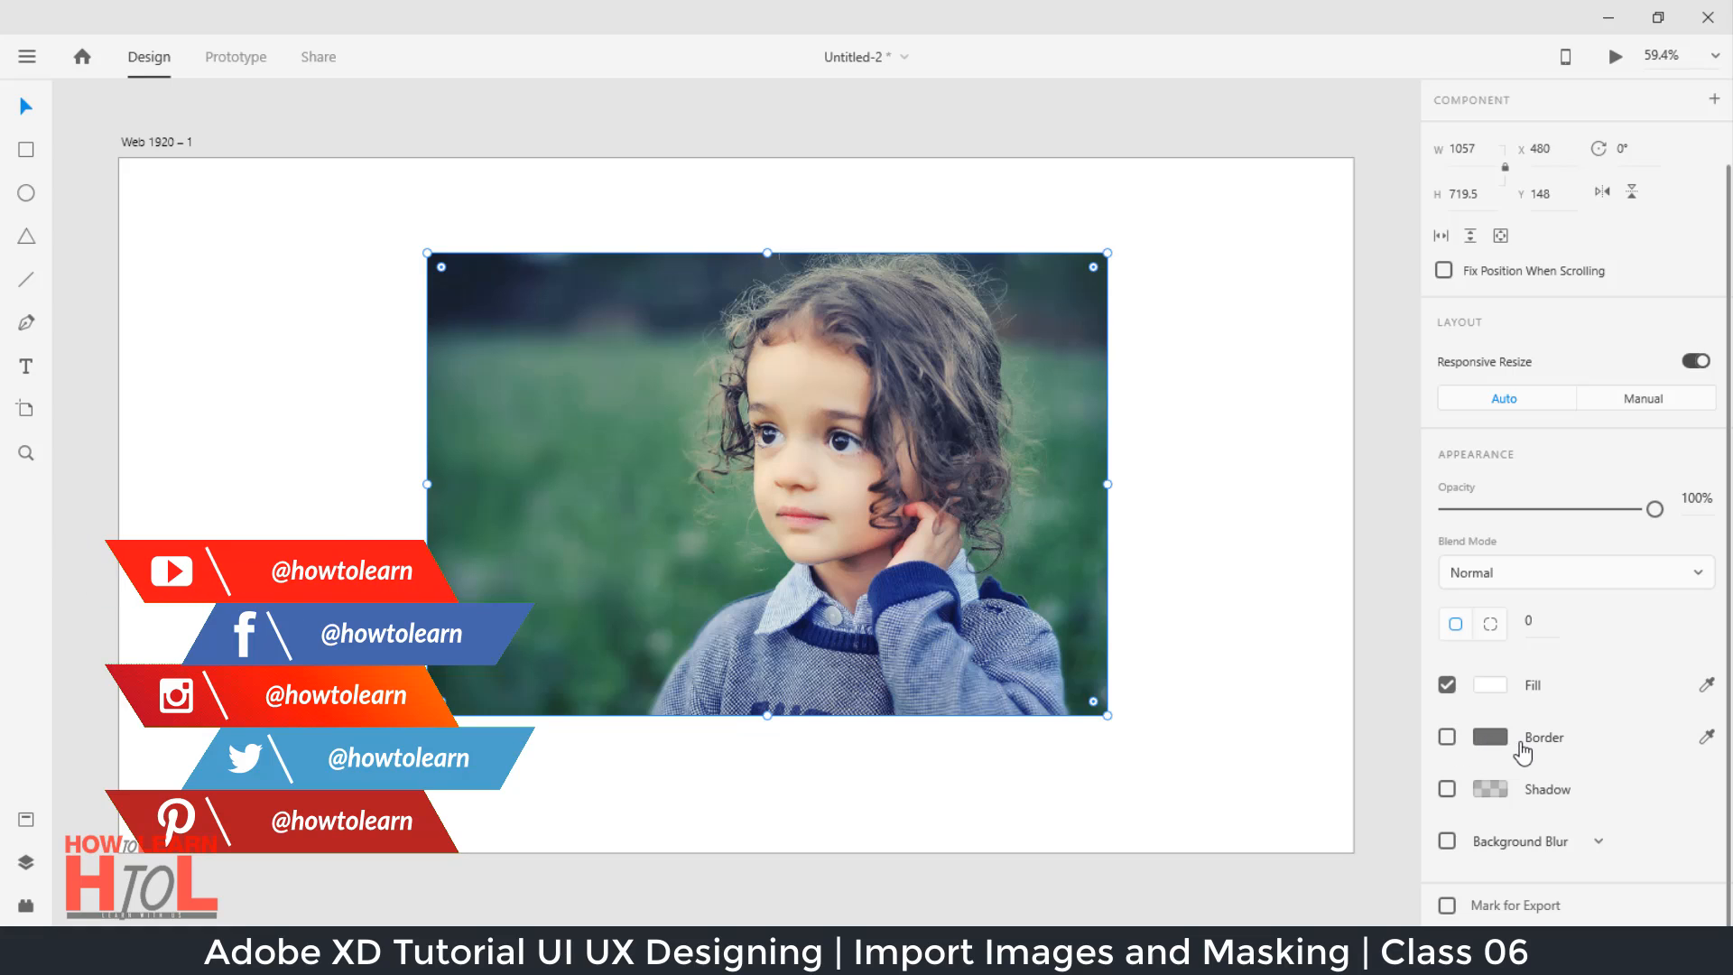
{"action": "left_click", "coordinate": [1446, 736]}
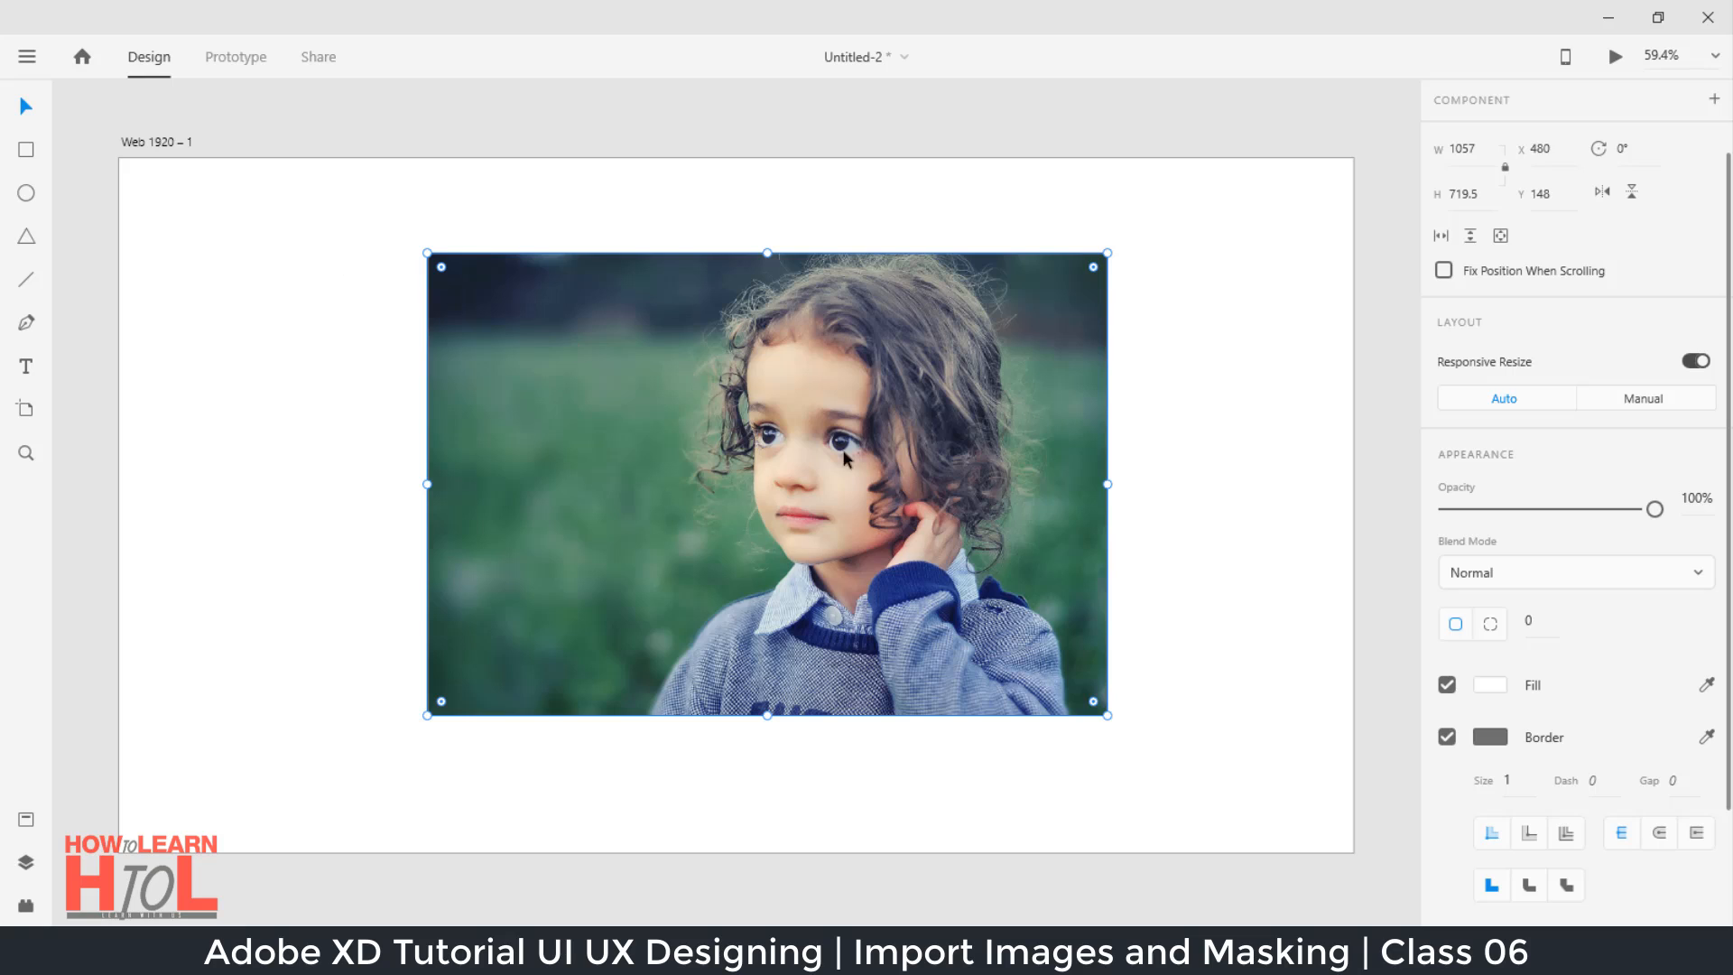
{"action": "left_click", "coordinate": [1446, 736]}
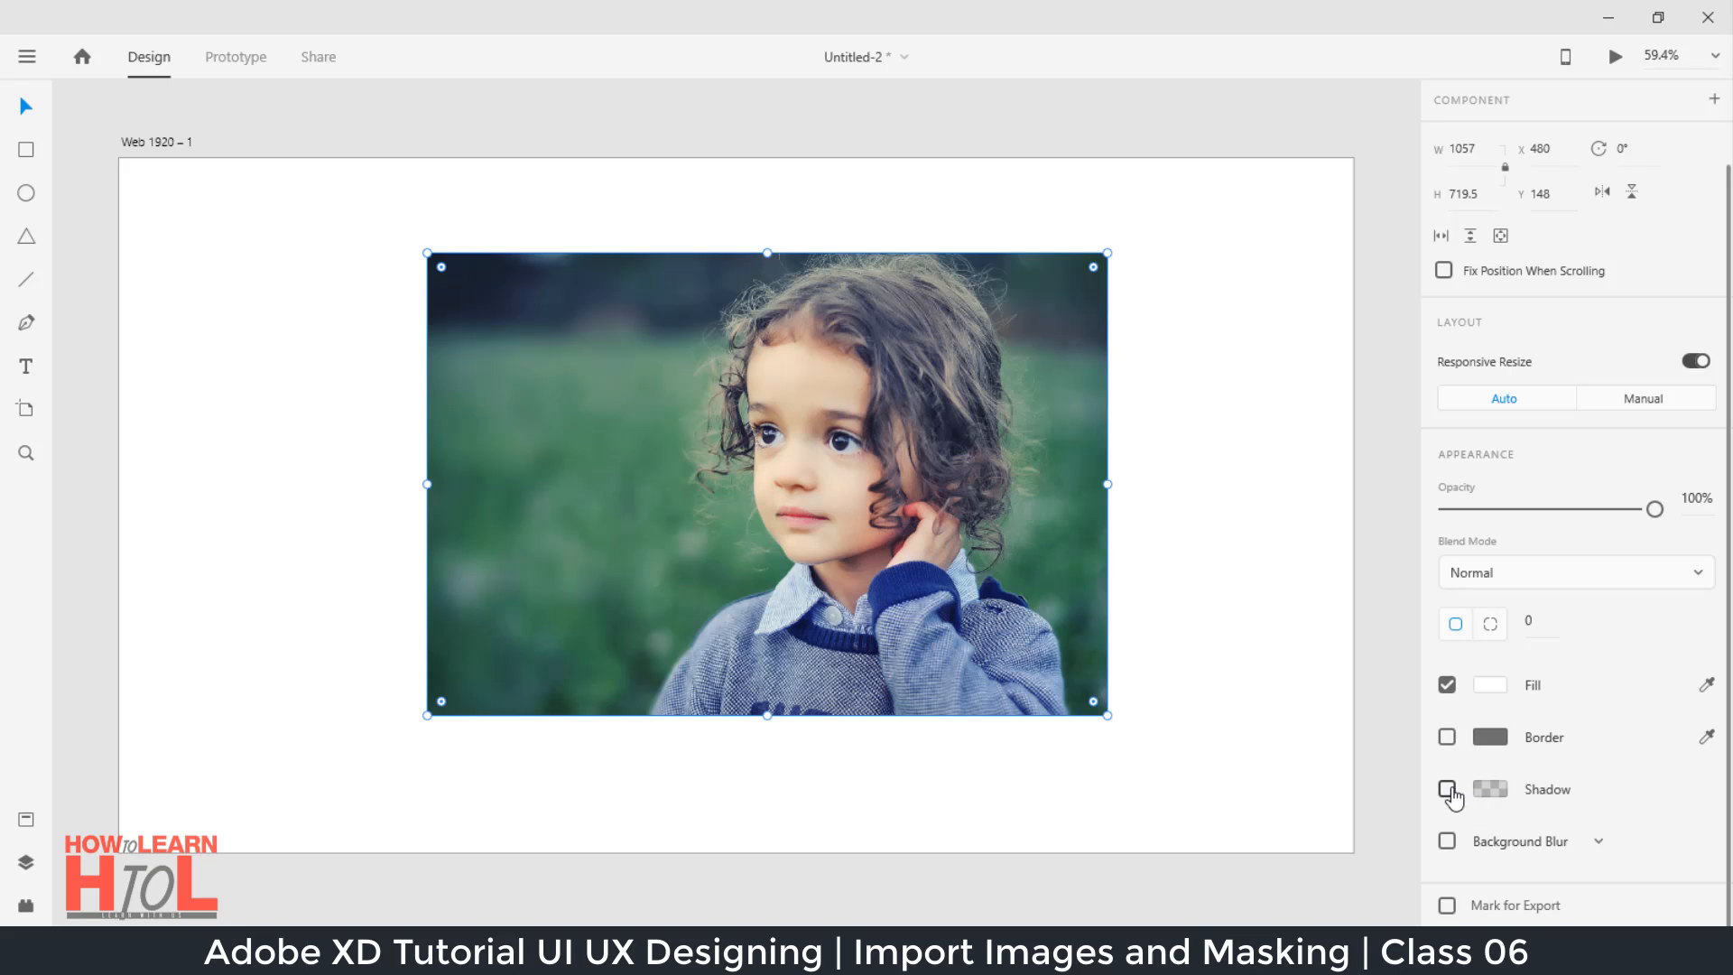
{"action": "left_click", "coordinate": [1446, 788]}
{"action": "left_click", "coordinate": [1447, 787]}
Step: Draw a rectangle about 546 by 720 over one half of the photo, flush with the photo's outer edge
{"action": "left_click", "coordinate": [27, 150]}
{"action": "mouse_move", "coordinate": [424, 251]}
{"action": "left_mouse_down"}
{"action": "mouse_move", "coordinate": [503, 332]}
{"action": "mouse_move", "coordinate": [695, 714]}
{"action": "mouse_move", "coordinate": [778, 716]}
{"action": "left_mouse_up"}
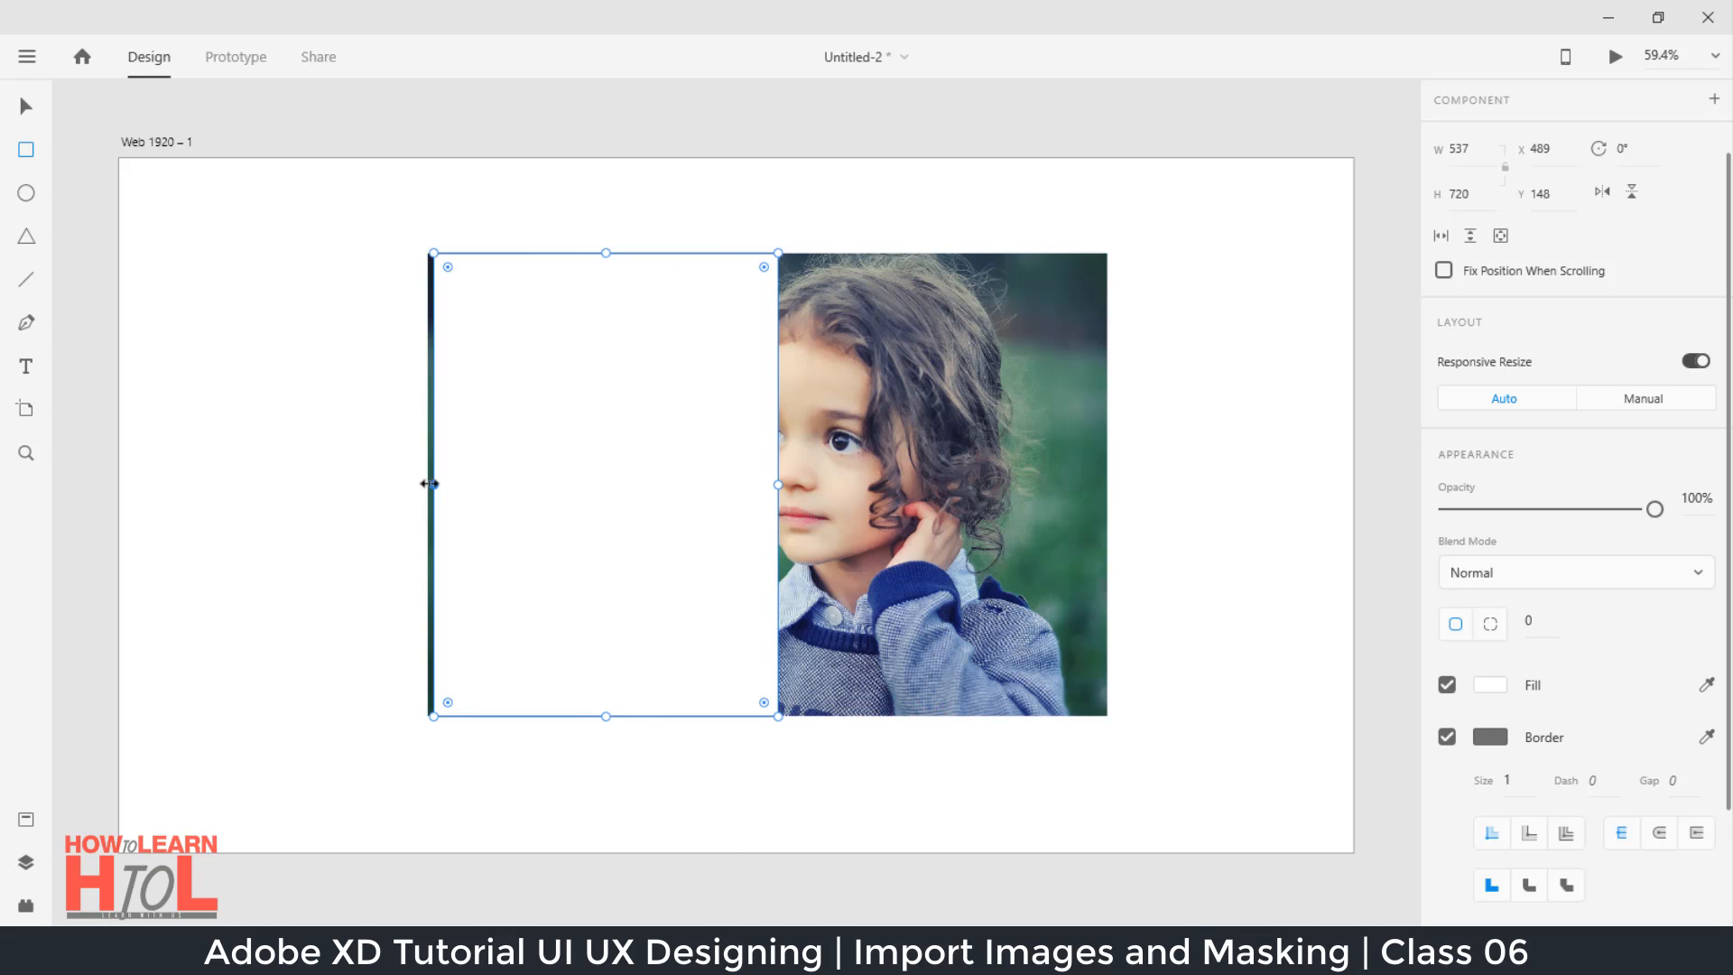
{"action": "left_click_drag", "start_coordinate": [429, 484], "coordinate": [426, 483]}
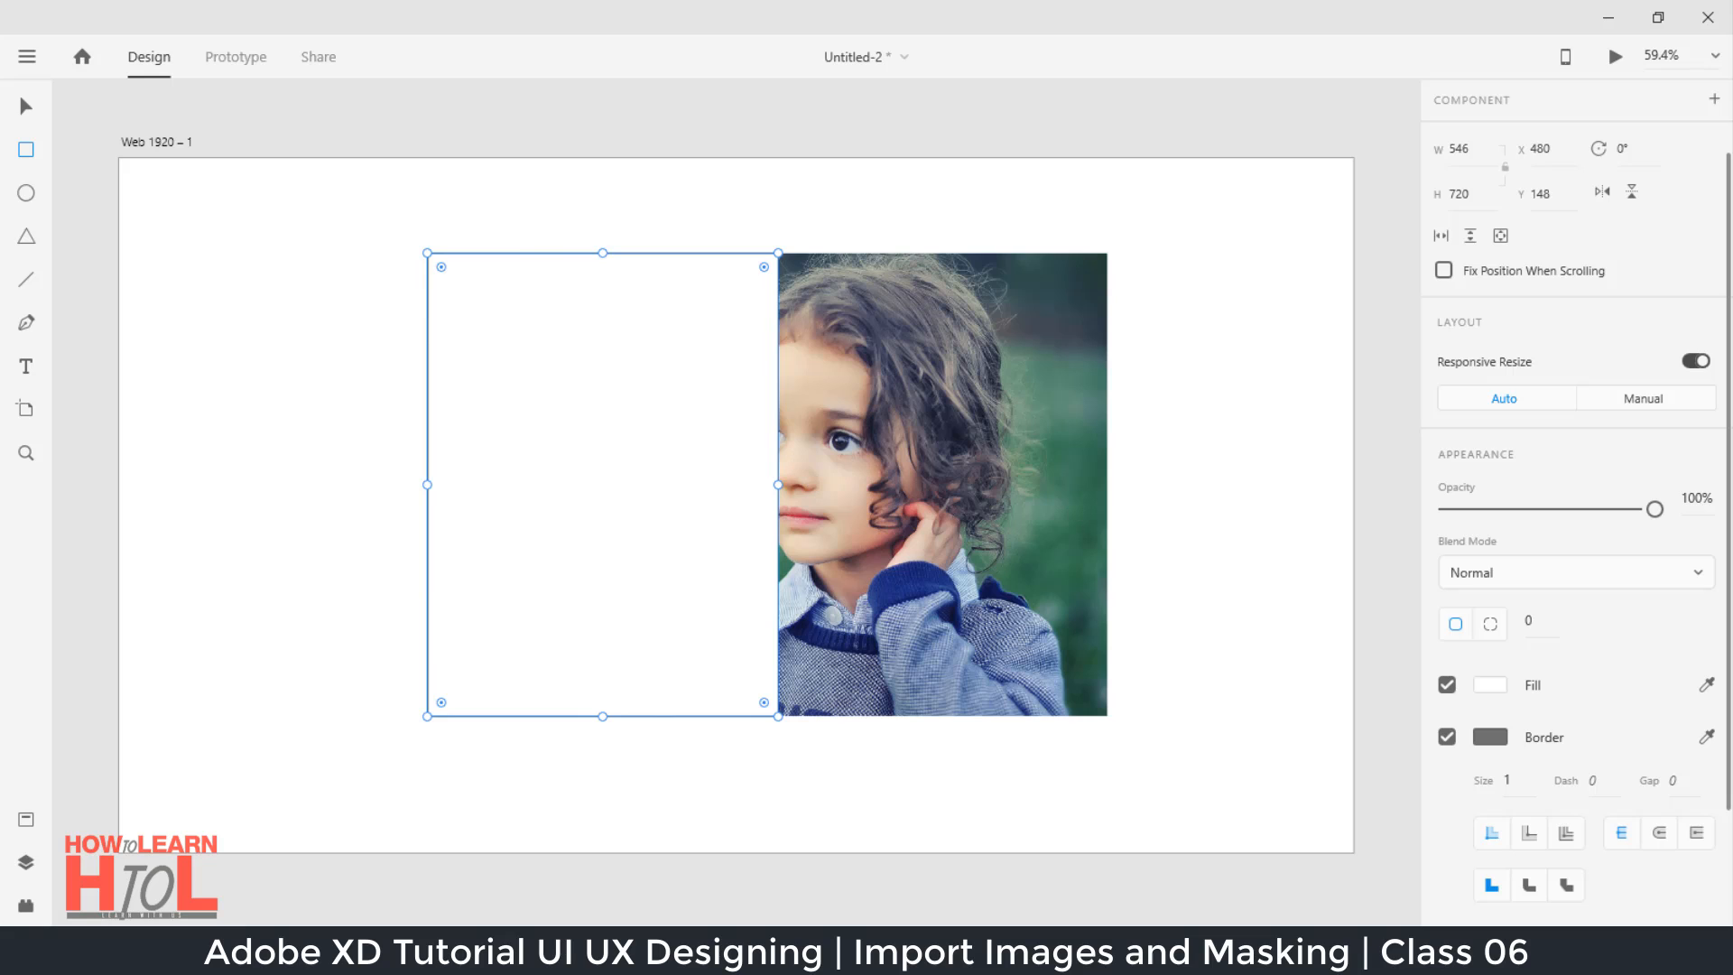
Step: Try a background blur on the rectangle with amount 28, brightness -12 and opacity 29%, and switch it off again
{"action": "scroll", "coordinate": [1534, 858], "scroll_direction": "down", "scroll_amount": 3}
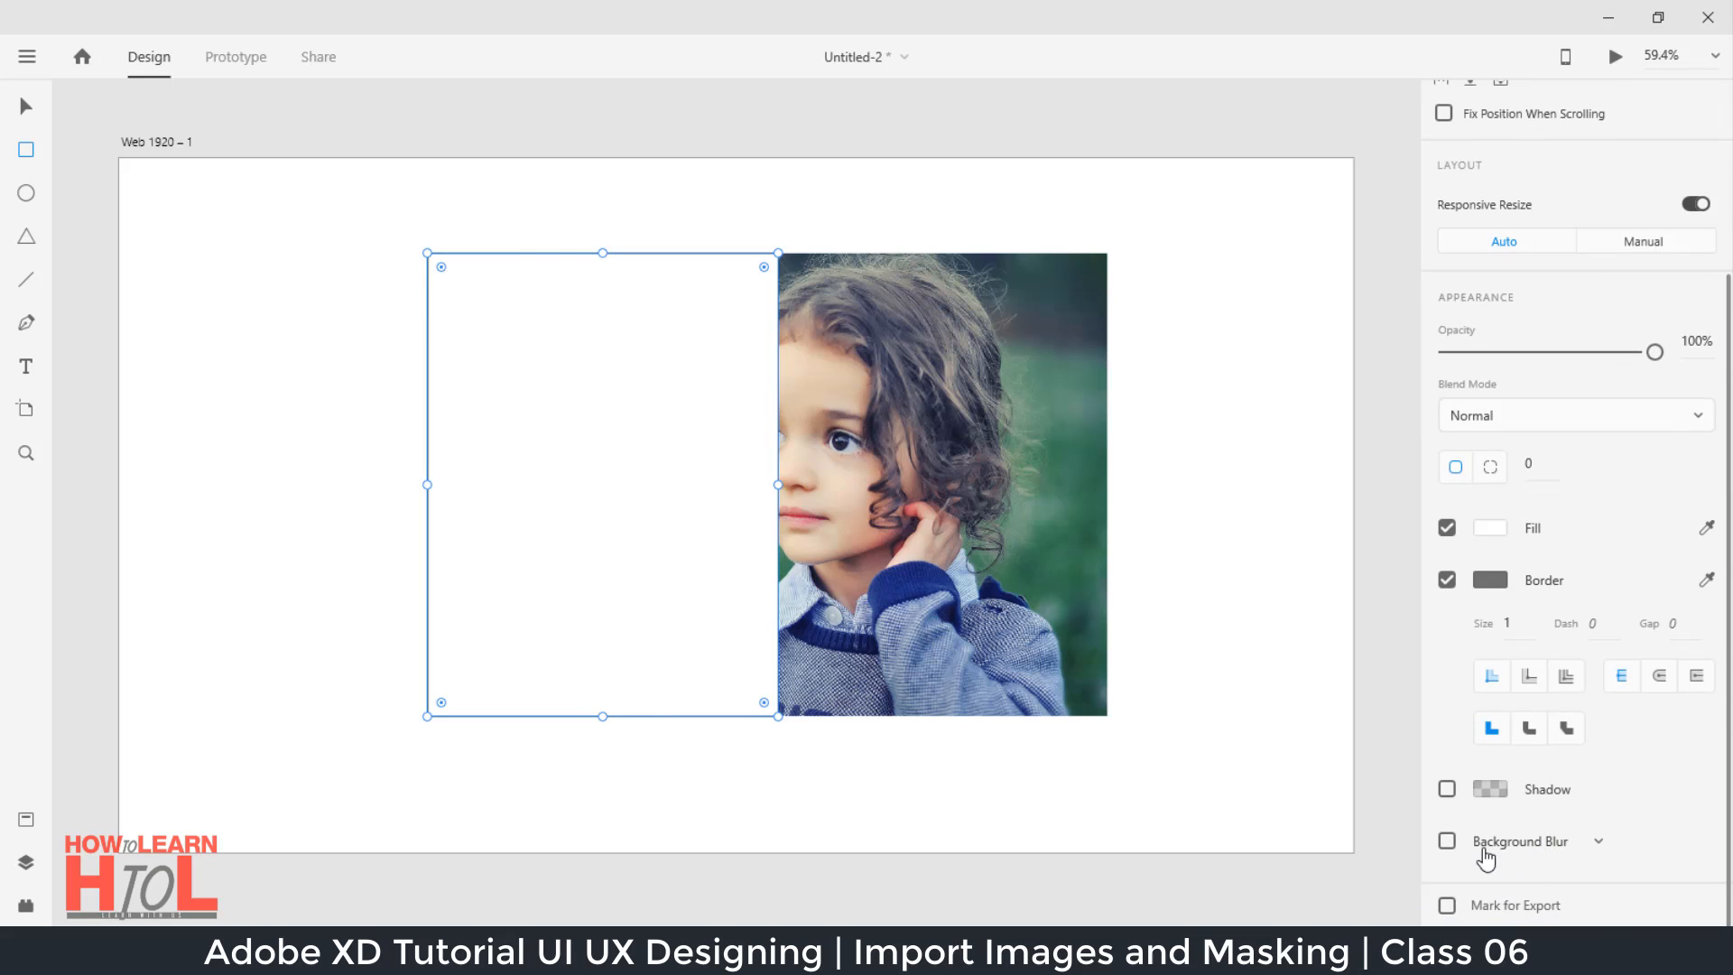
{"action": "left_click", "coordinate": [1447, 843]}
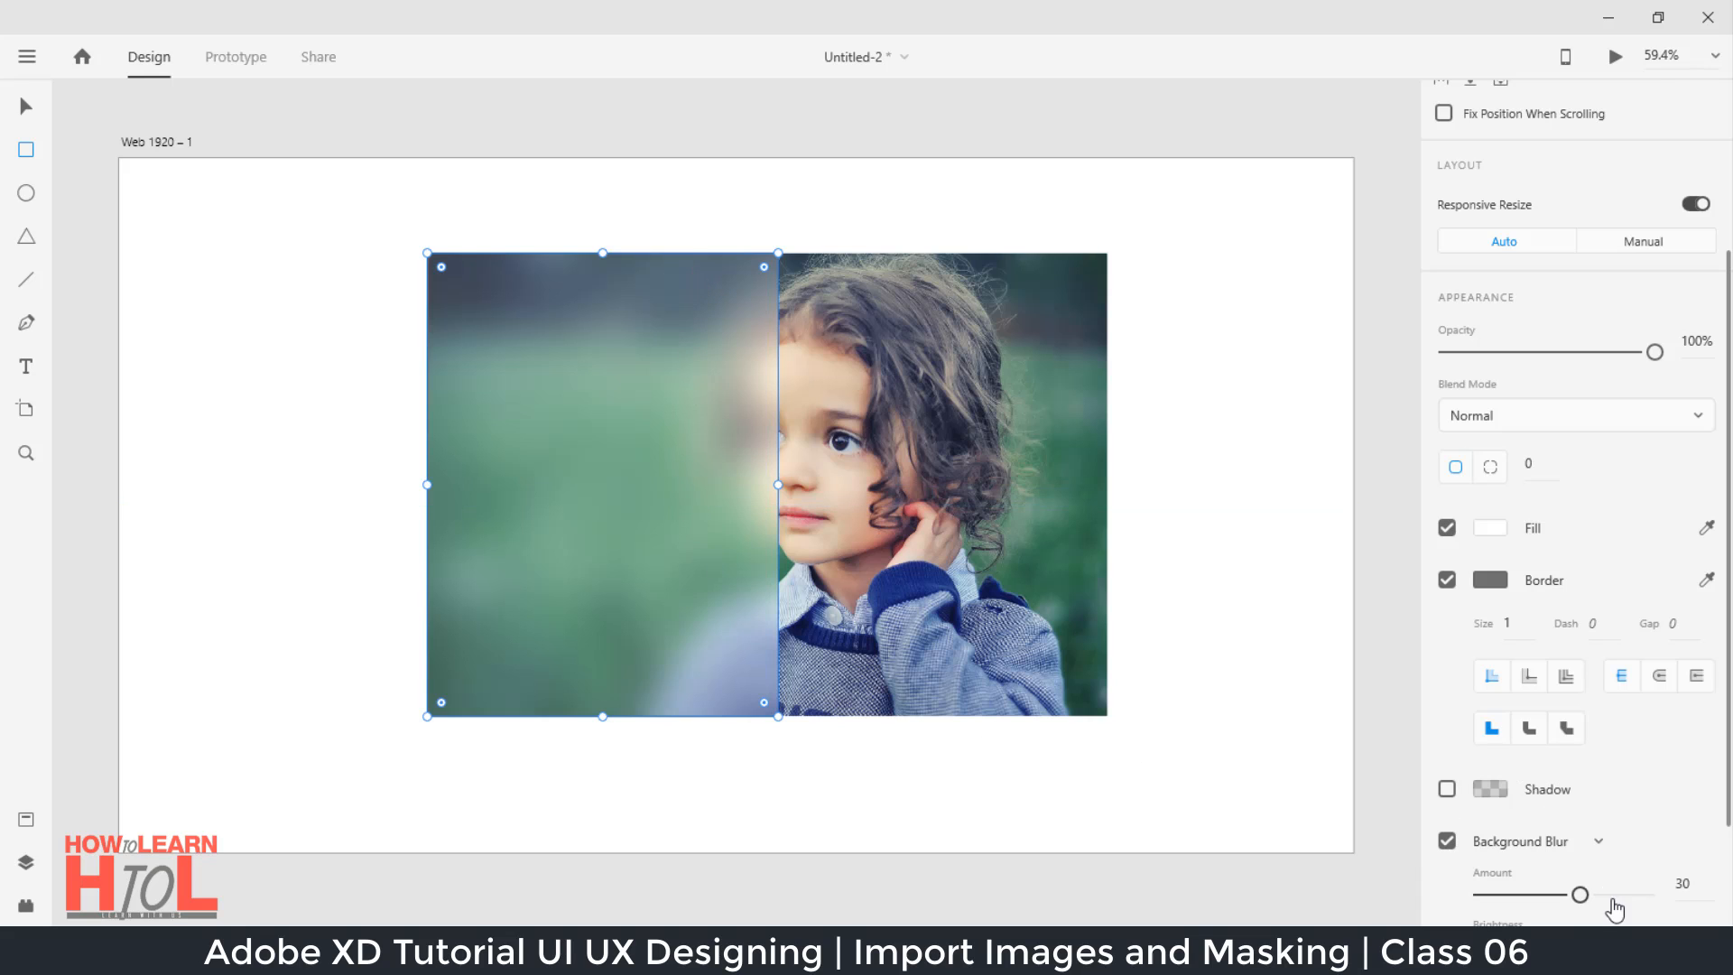
{"action": "scroll", "coordinate": [1579, 898], "scroll_direction": "down", "scroll_amount": 3}
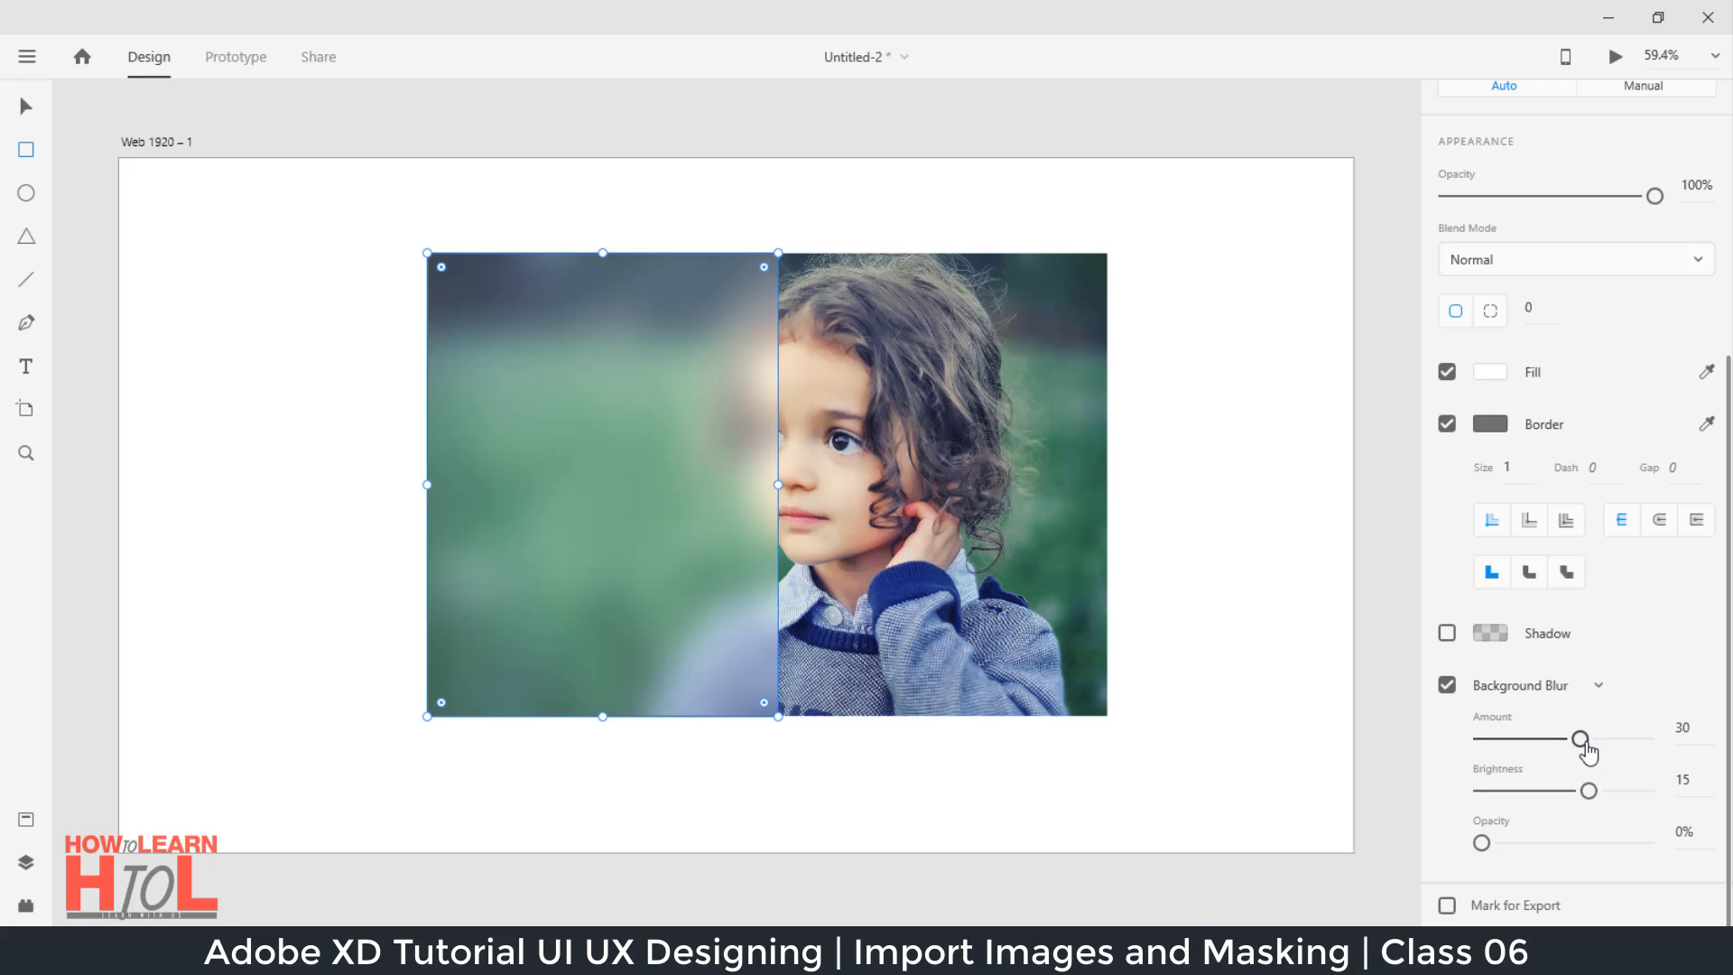
{"action": "left_click_drag", "start_coordinate": [1585, 742], "coordinate": [1547, 746]}
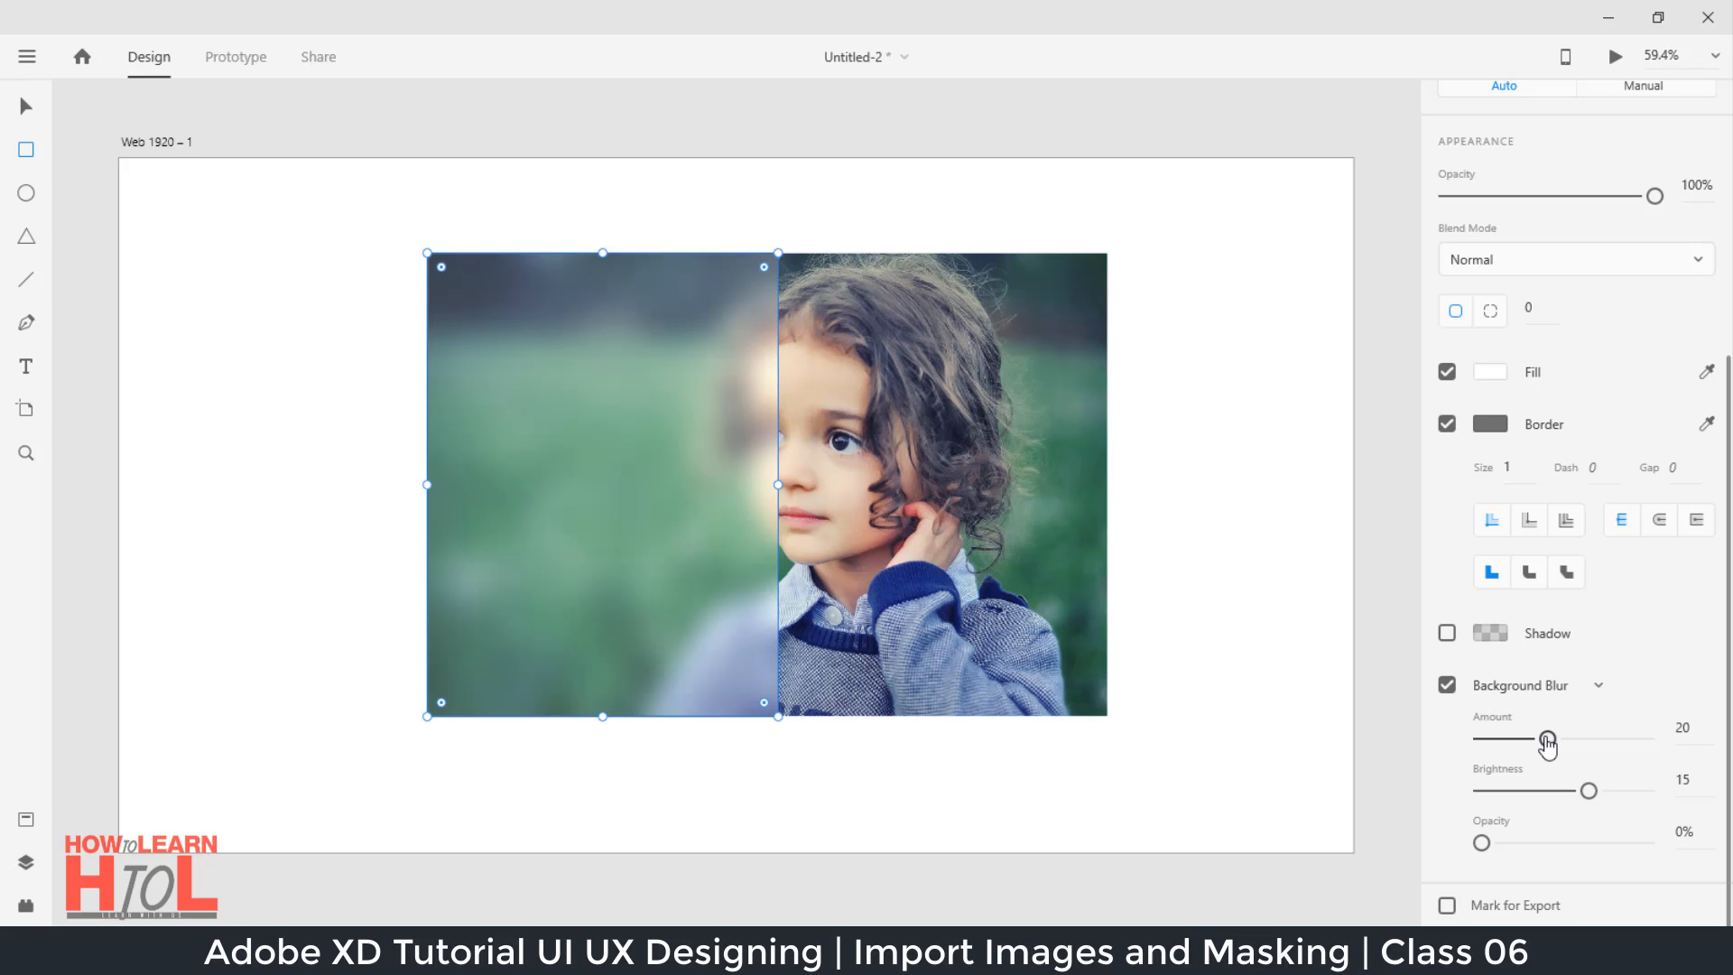
{"action": "left_click_drag", "start_coordinate": [1547, 743], "coordinate": [1544, 800]}
{"action": "mouse_move", "coordinate": [1571, 738]}
{"action": "left_mouse_down"}
{"action": "mouse_move", "coordinate": [1531, 749]}
{"action": "mouse_move", "coordinate": [1573, 740]}
{"action": "left_mouse_up"}
{"action": "left_click_drag", "start_coordinate": [1483, 845], "coordinate": [1530, 842]}
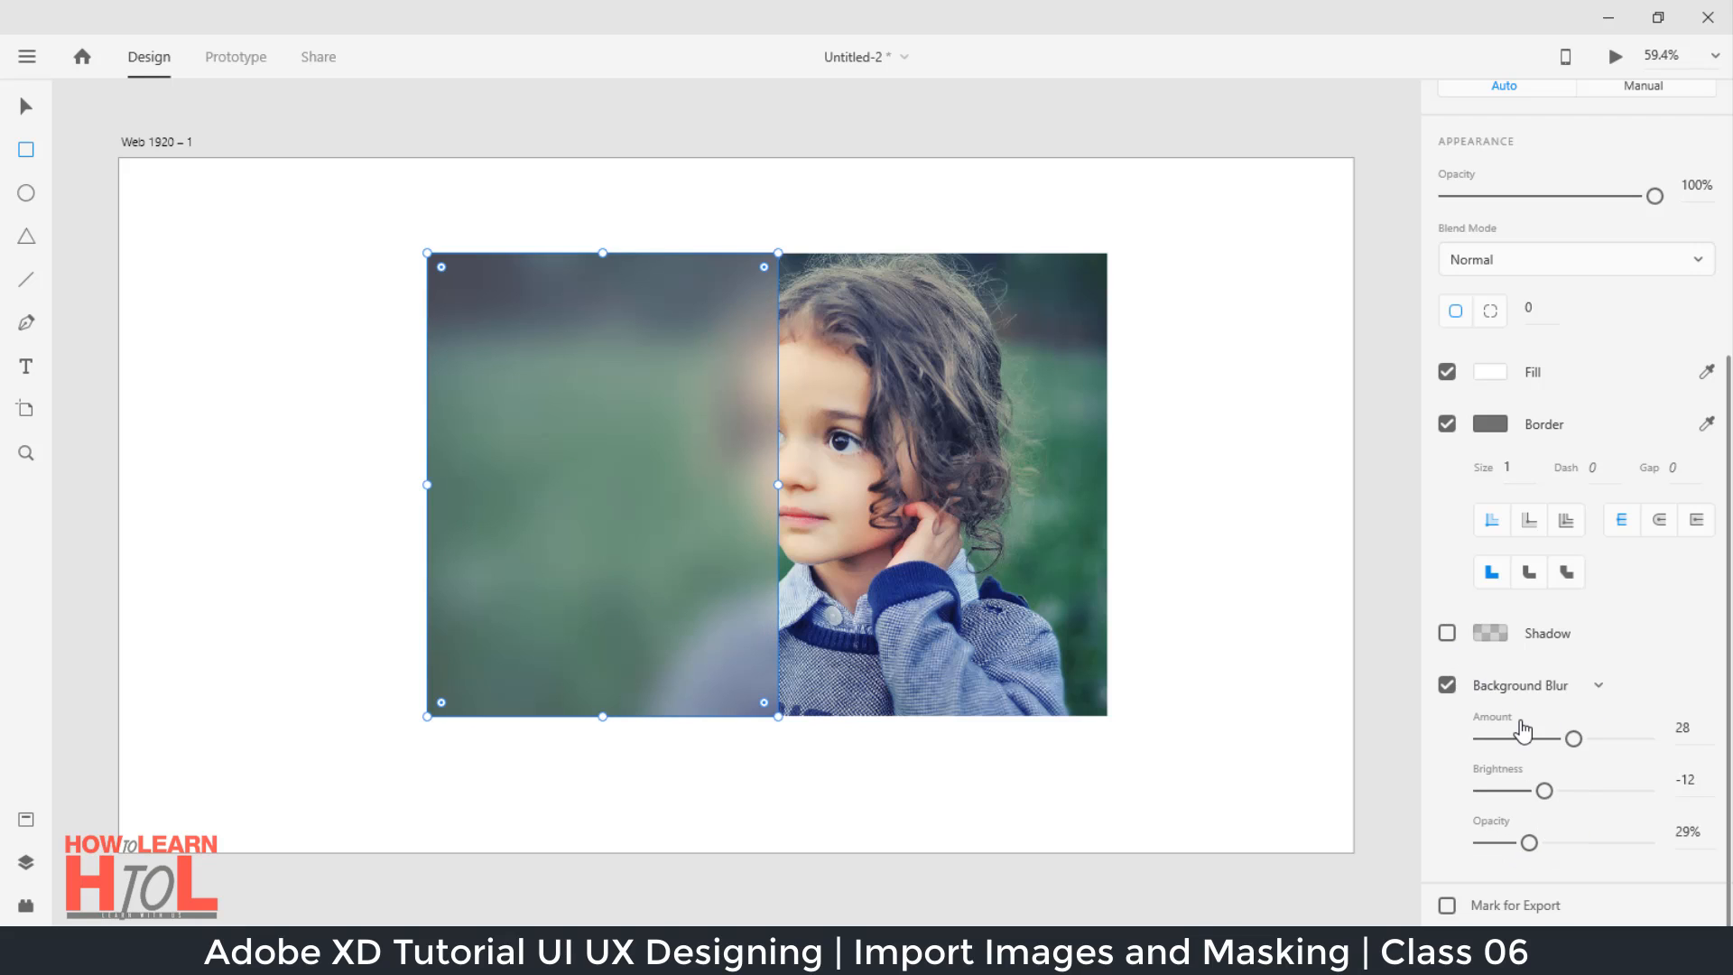
{"action": "left_click", "coordinate": [1447, 687]}
Step: Fill the rectangle covering half of the photo with solid red, #F51515
{"action": "scroll", "coordinate": [1475, 748], "scroll_direction": "up", "scroll_amount": 3}
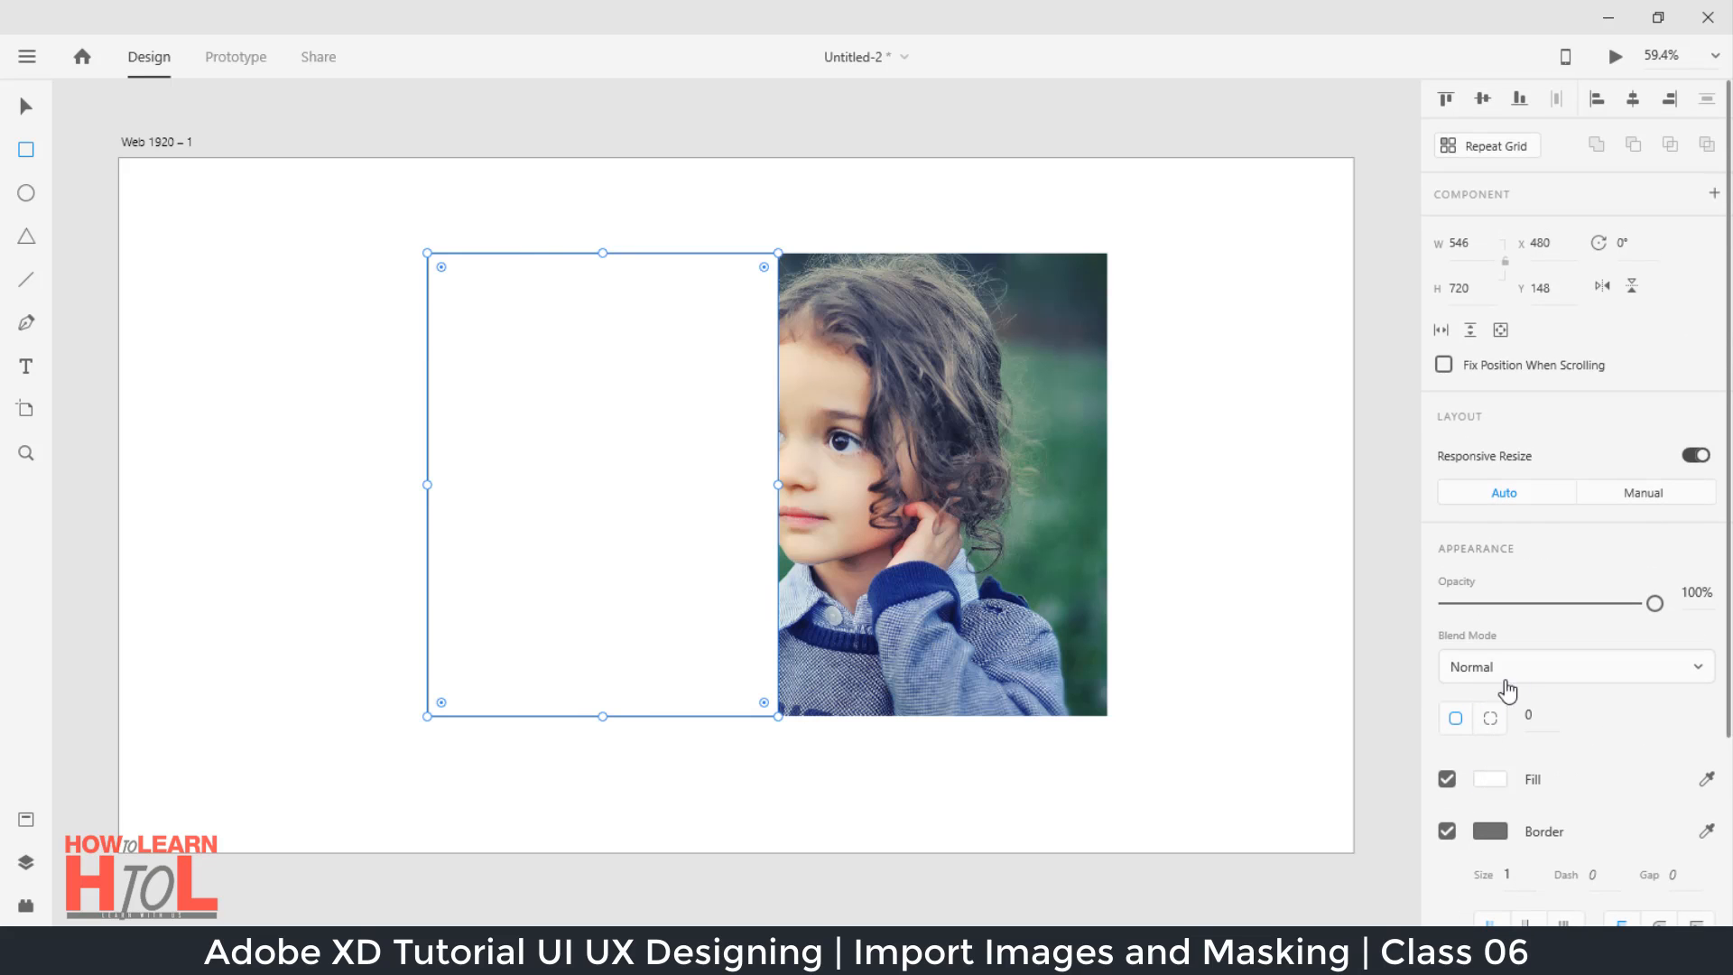
{"action": "scroll", "coordinate": [1522, 673], "scroll_direction": "down", "scroll_amount": 3}
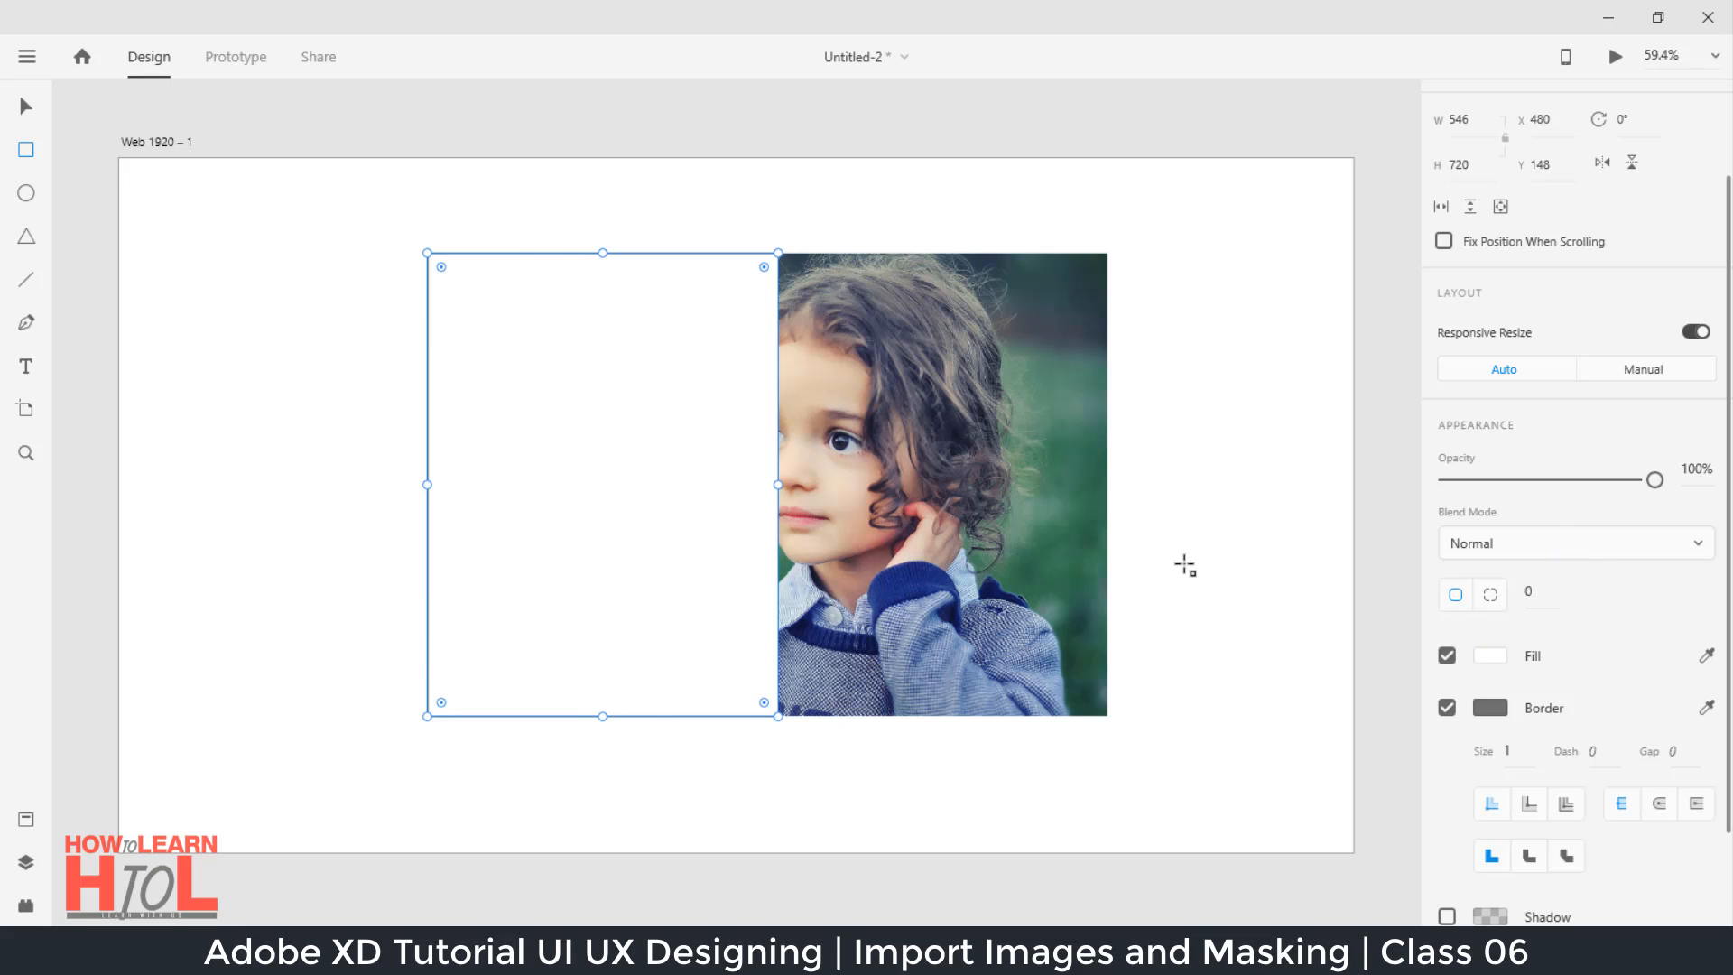
{"action": "left_click", "coordinate": [1489, 657]}
{"action": "left_click", "coordinate": [1339, 535]}
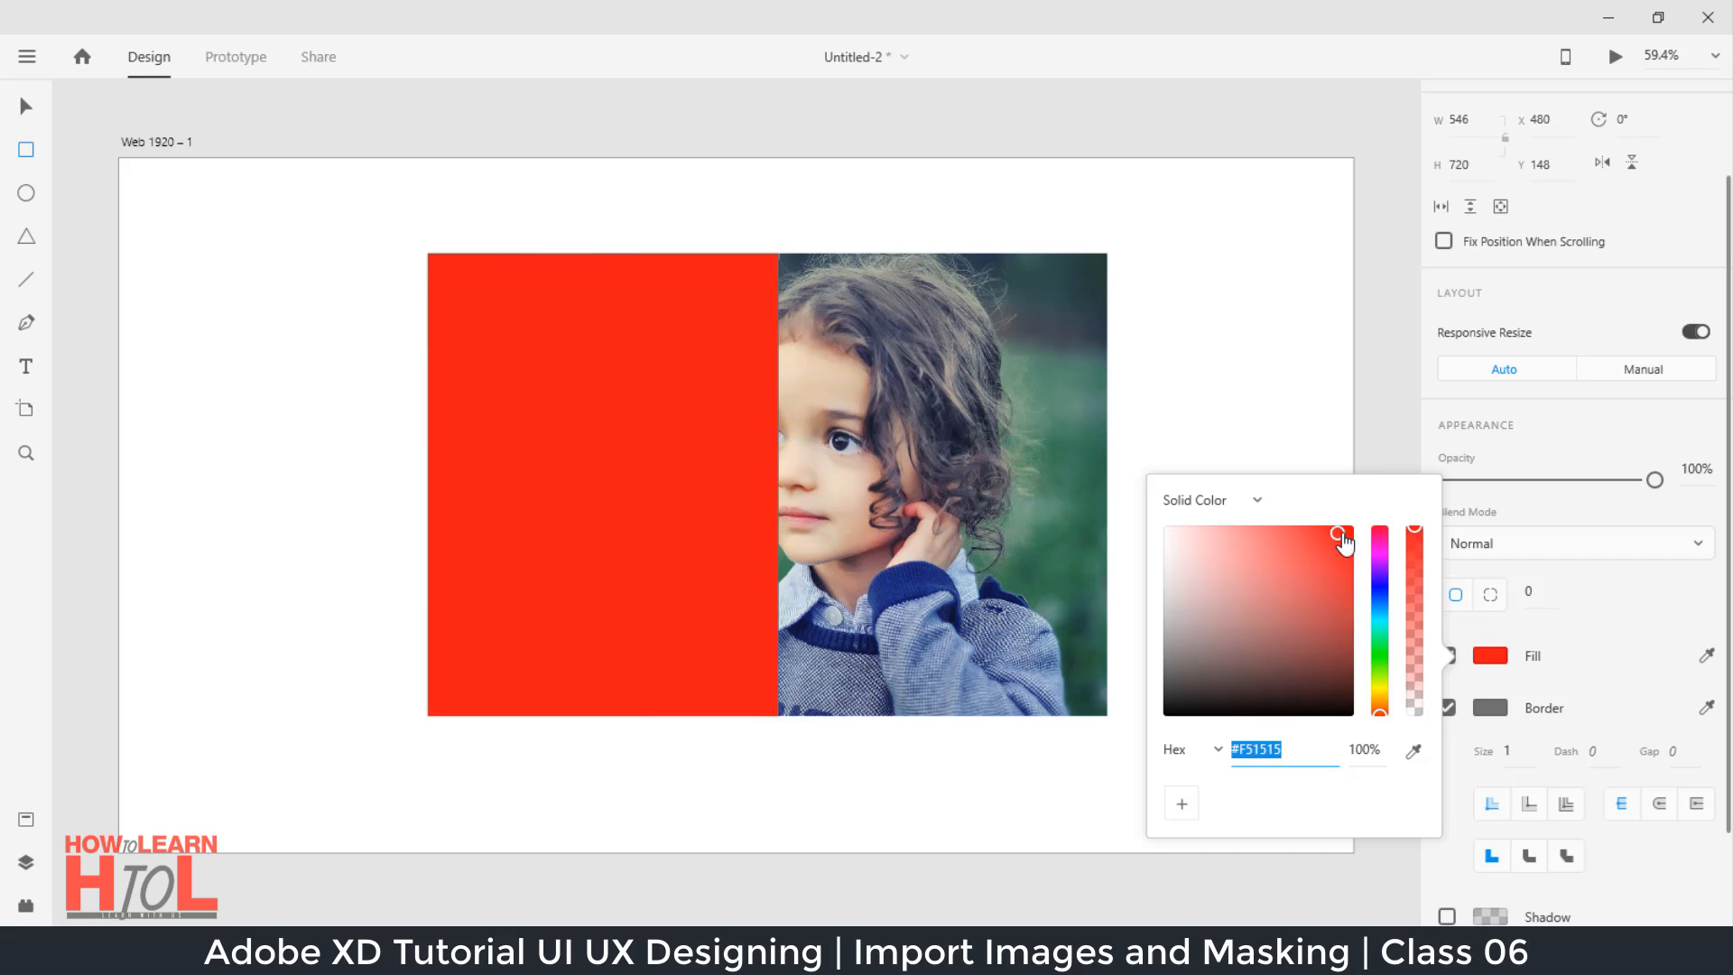
{"action": "left_click", "coordinate": [1587, 609]}
Step: Try the Darken, Color Burn, Lighten and Color Dodge blend modes on the red rectangle
{"action": "left_click", "coordinate": [1552, 546]}
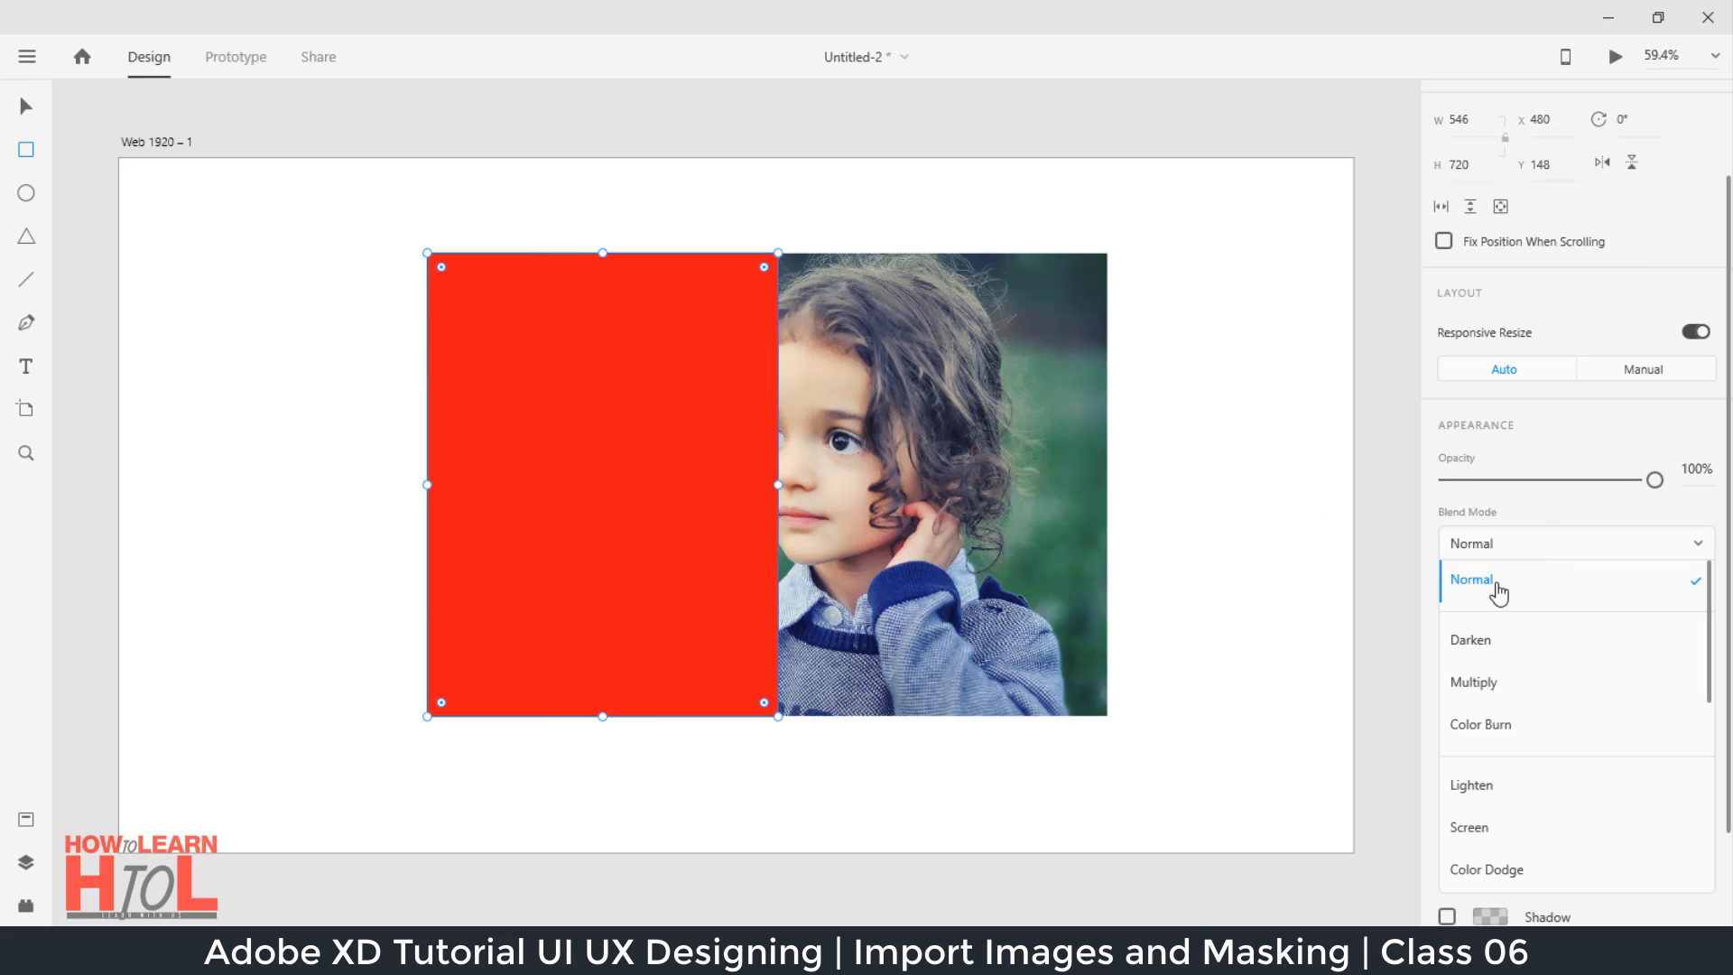
{"action": "left_click", "coordinate": [1483, 648]}
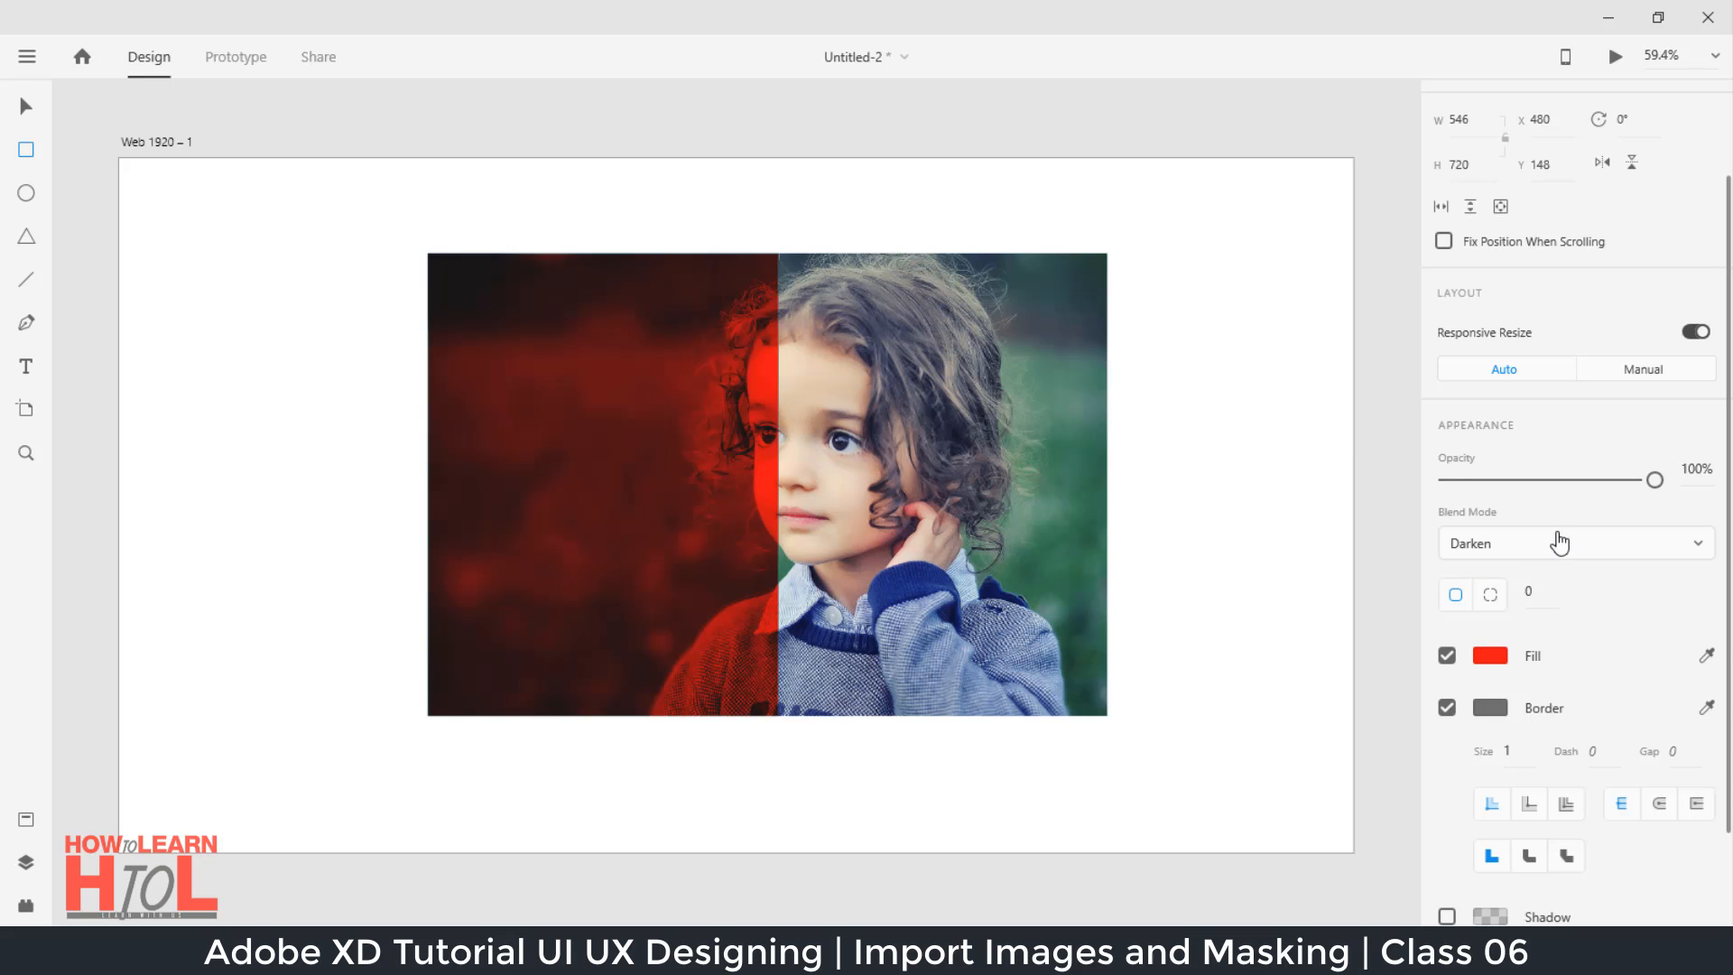
{"action": "left_click", "coordinate": [1559, 545]}
{"action": "left_click", "coordinate": [1500, 660]}
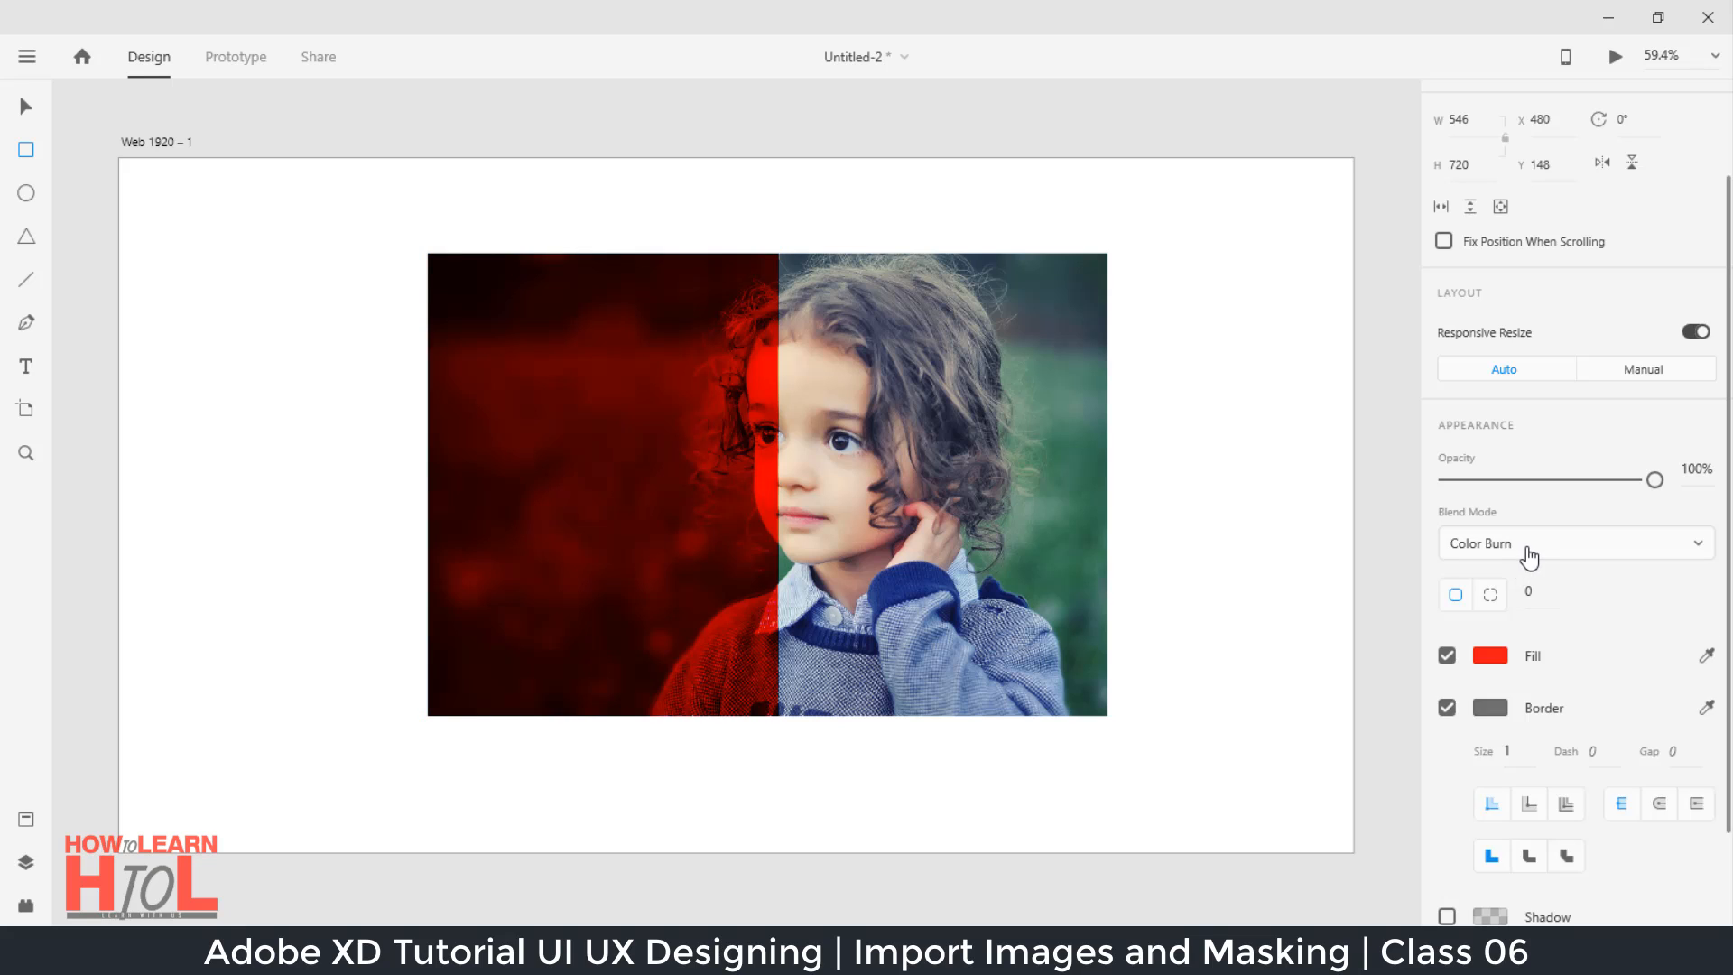
{"action": "left_click", "coordinate": [1525, 550]}
{"action": "left_click", "coordinate": [1491, 746]}
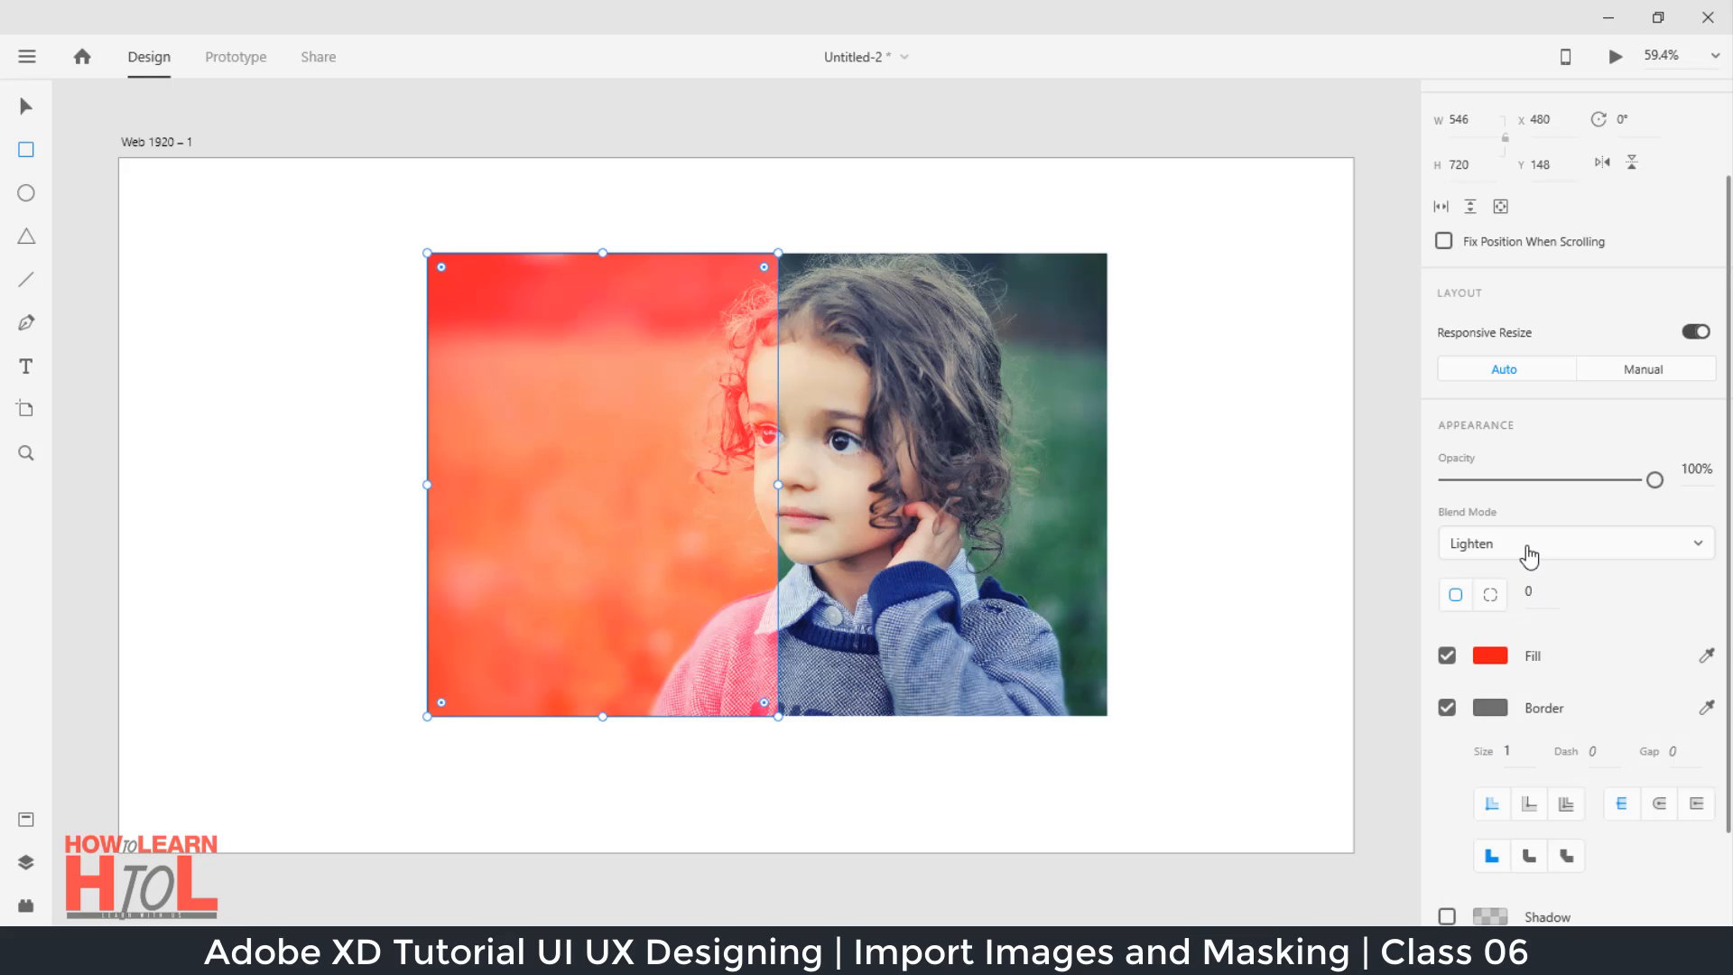
{"action": "left_click", "coordinate": [1528, 548]}
{"action": "left_click", "coordinate": [1502, 769]}
Step: Try the Hard Light, Difference and Hue blend modes on the red rectangle over the photo
{"action": "scroll", "coordinate": [1516, 491], "scroll_direction": "down", "scroll_amount": 2}
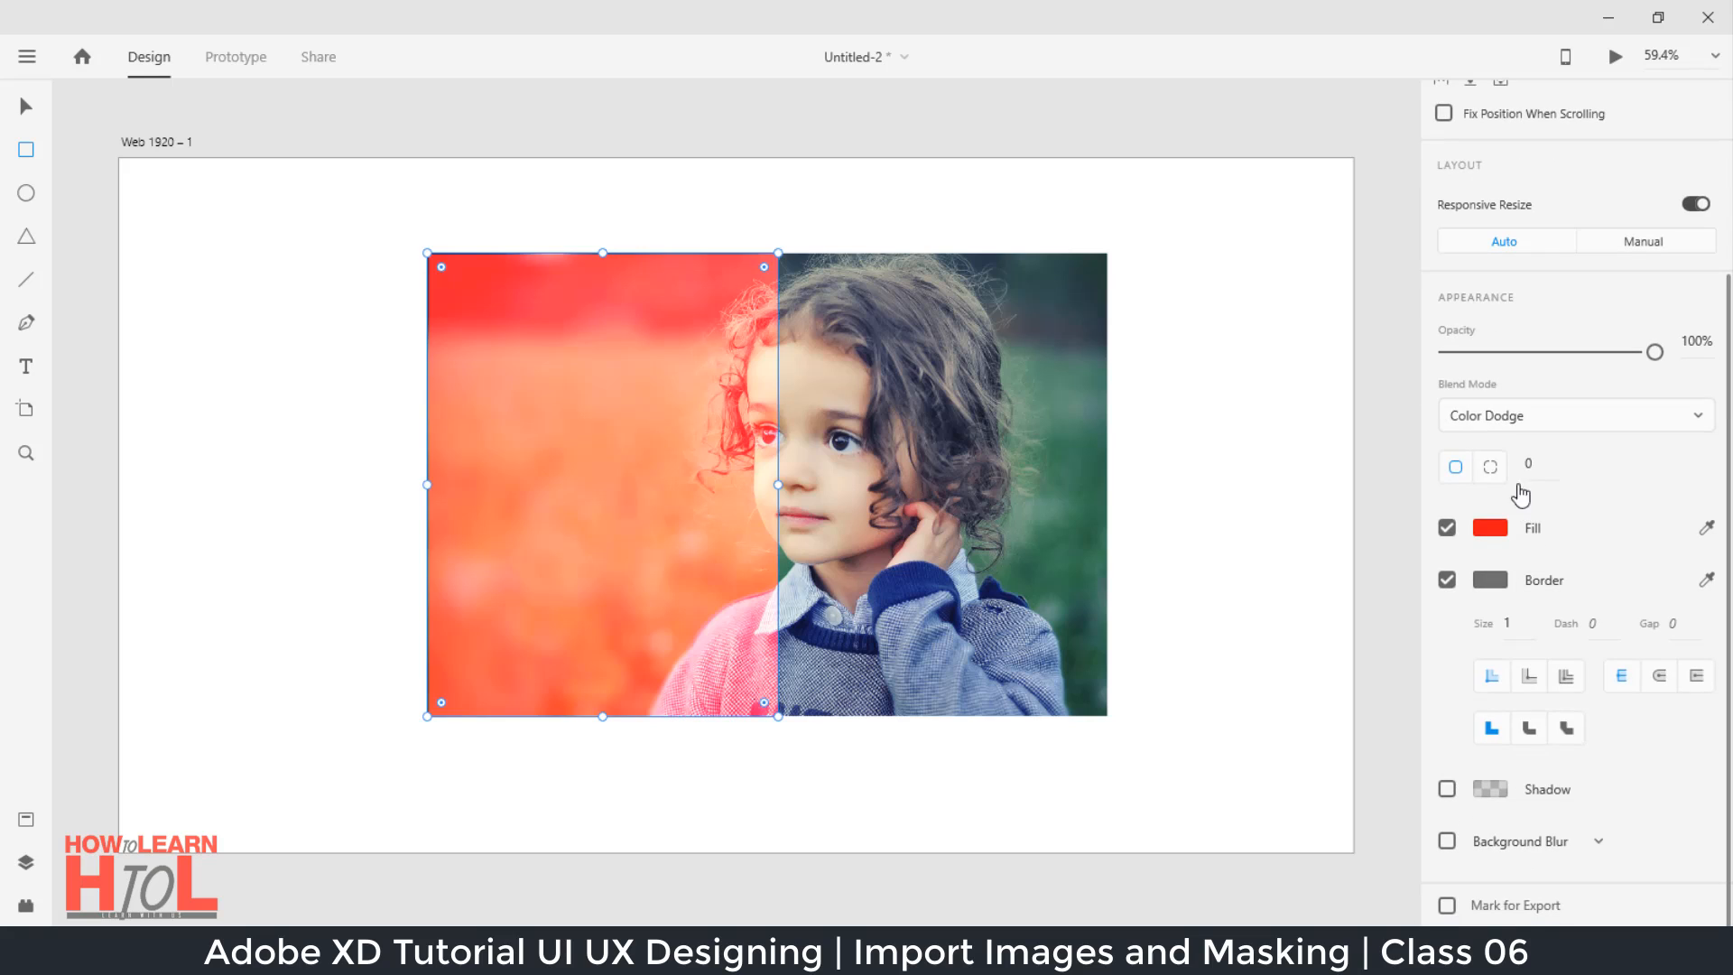
{"action": "left_click", "coordinate": [1518, 417]}
{"action": "left_click", "coordinate": [1508, 702]}
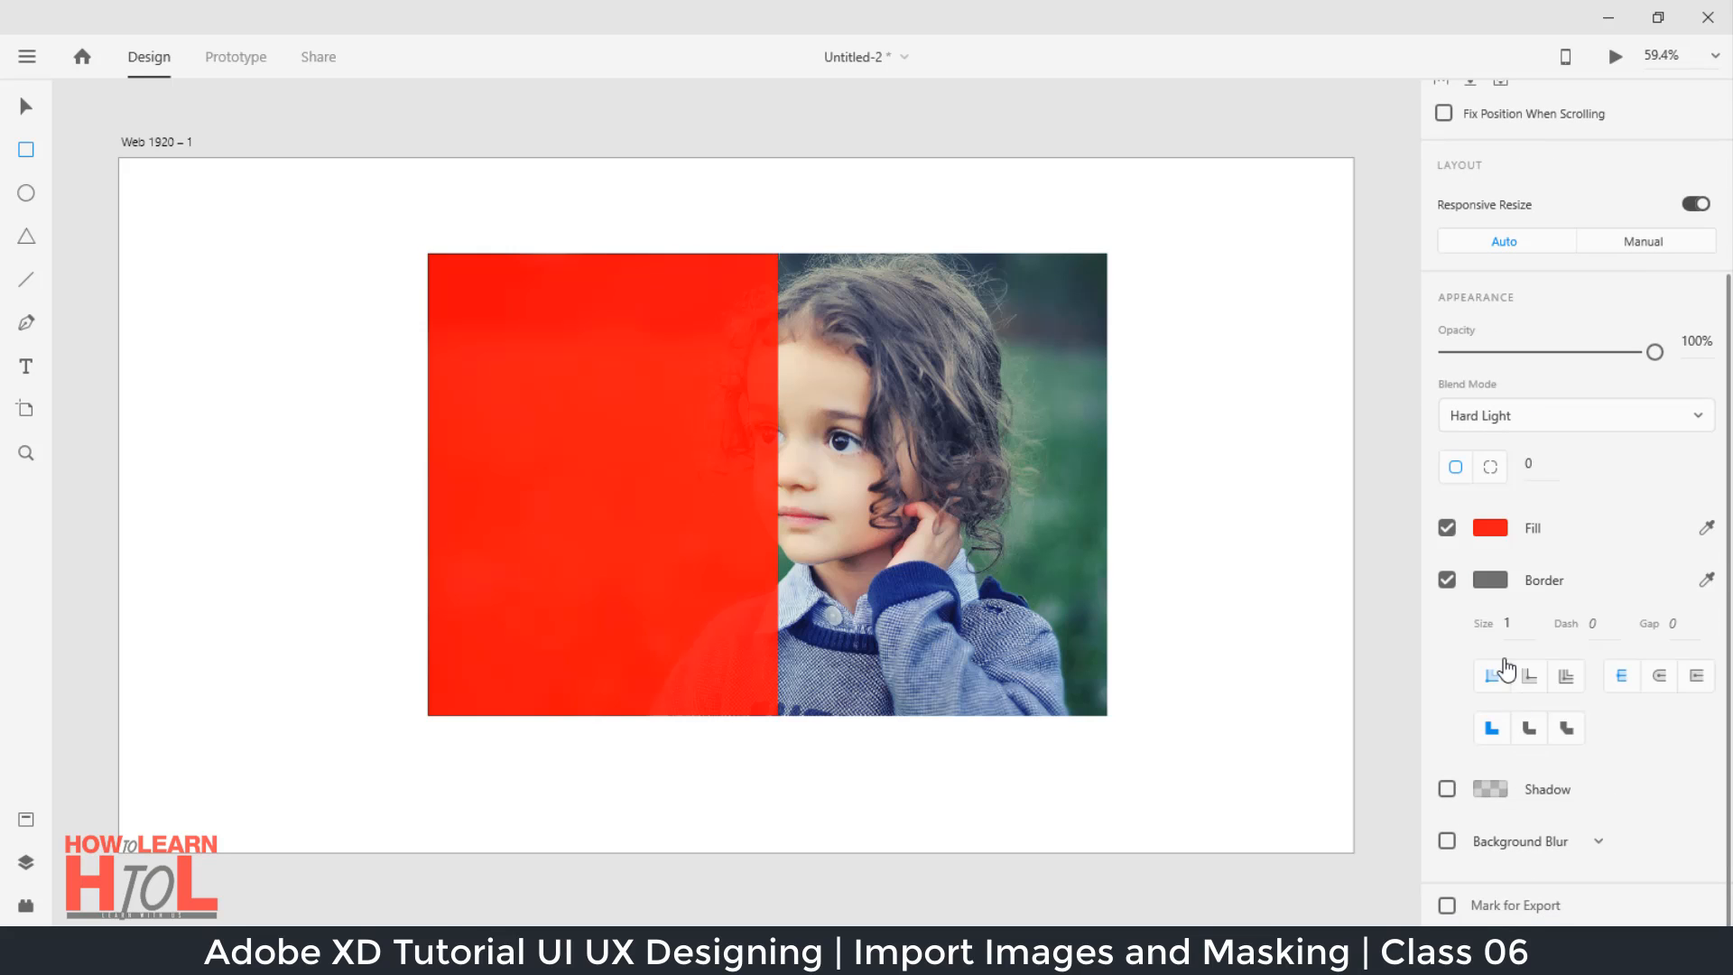
{"action": "left_click", "coordinate": [1504, 417]}
{"action": "left_click", "coordinate": [1504, 621]}
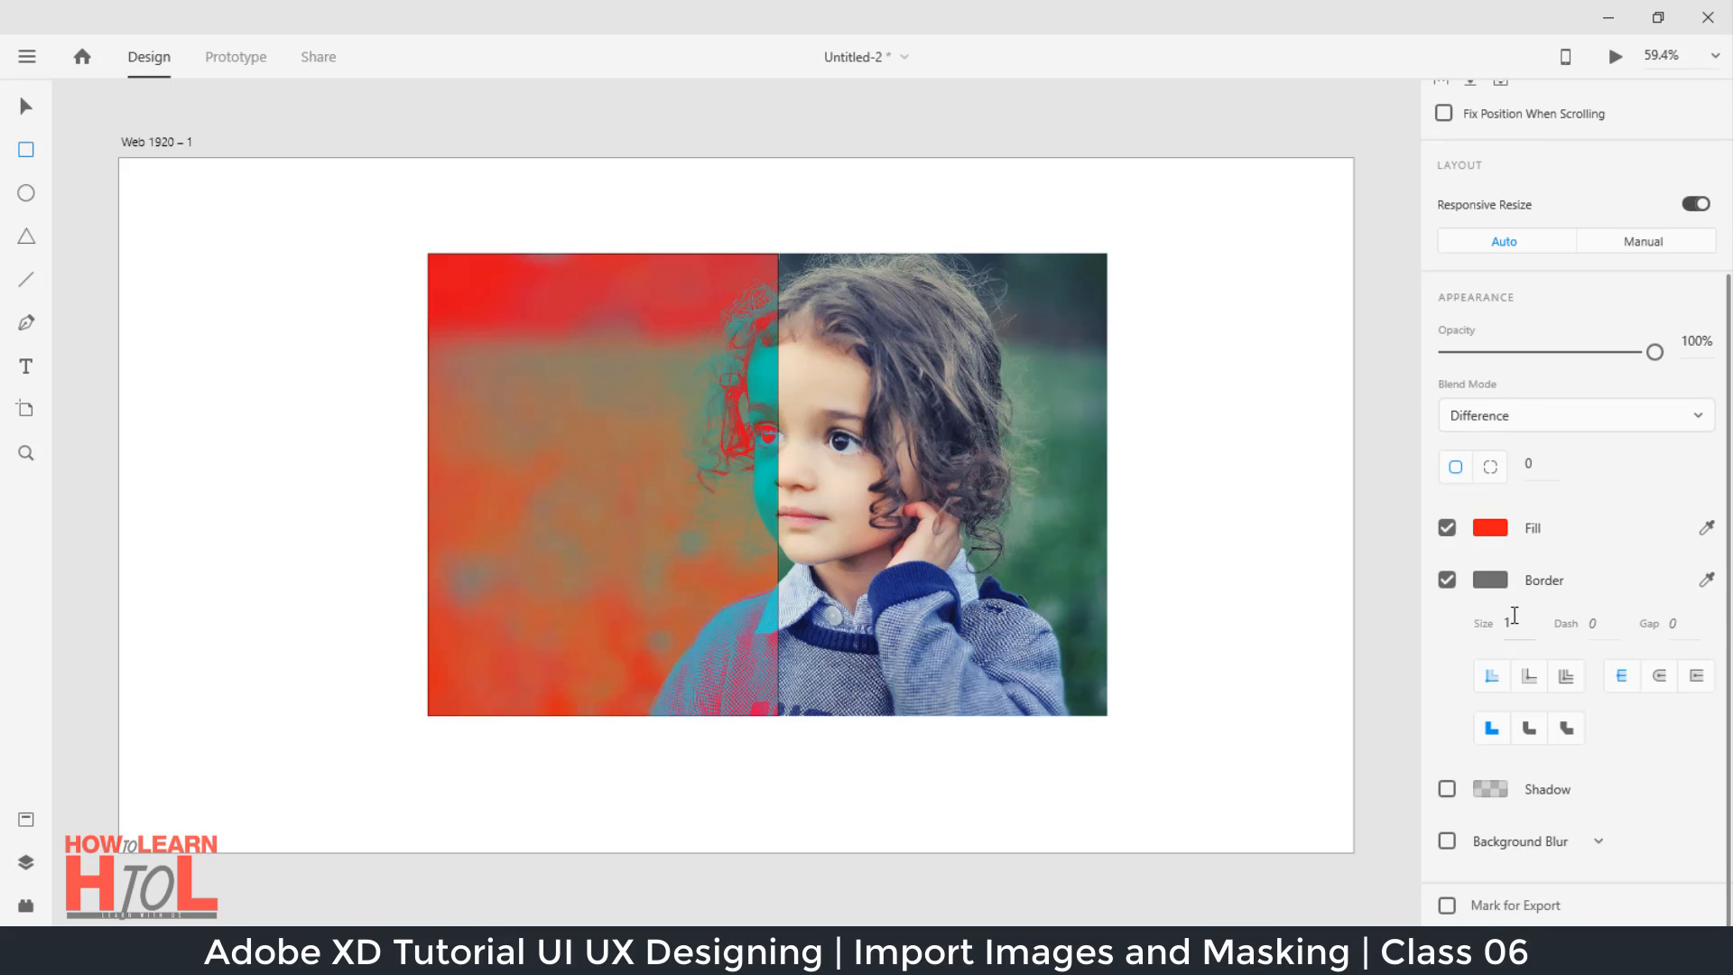
{"action": "left_click", "coordinate": [1509, 430]}
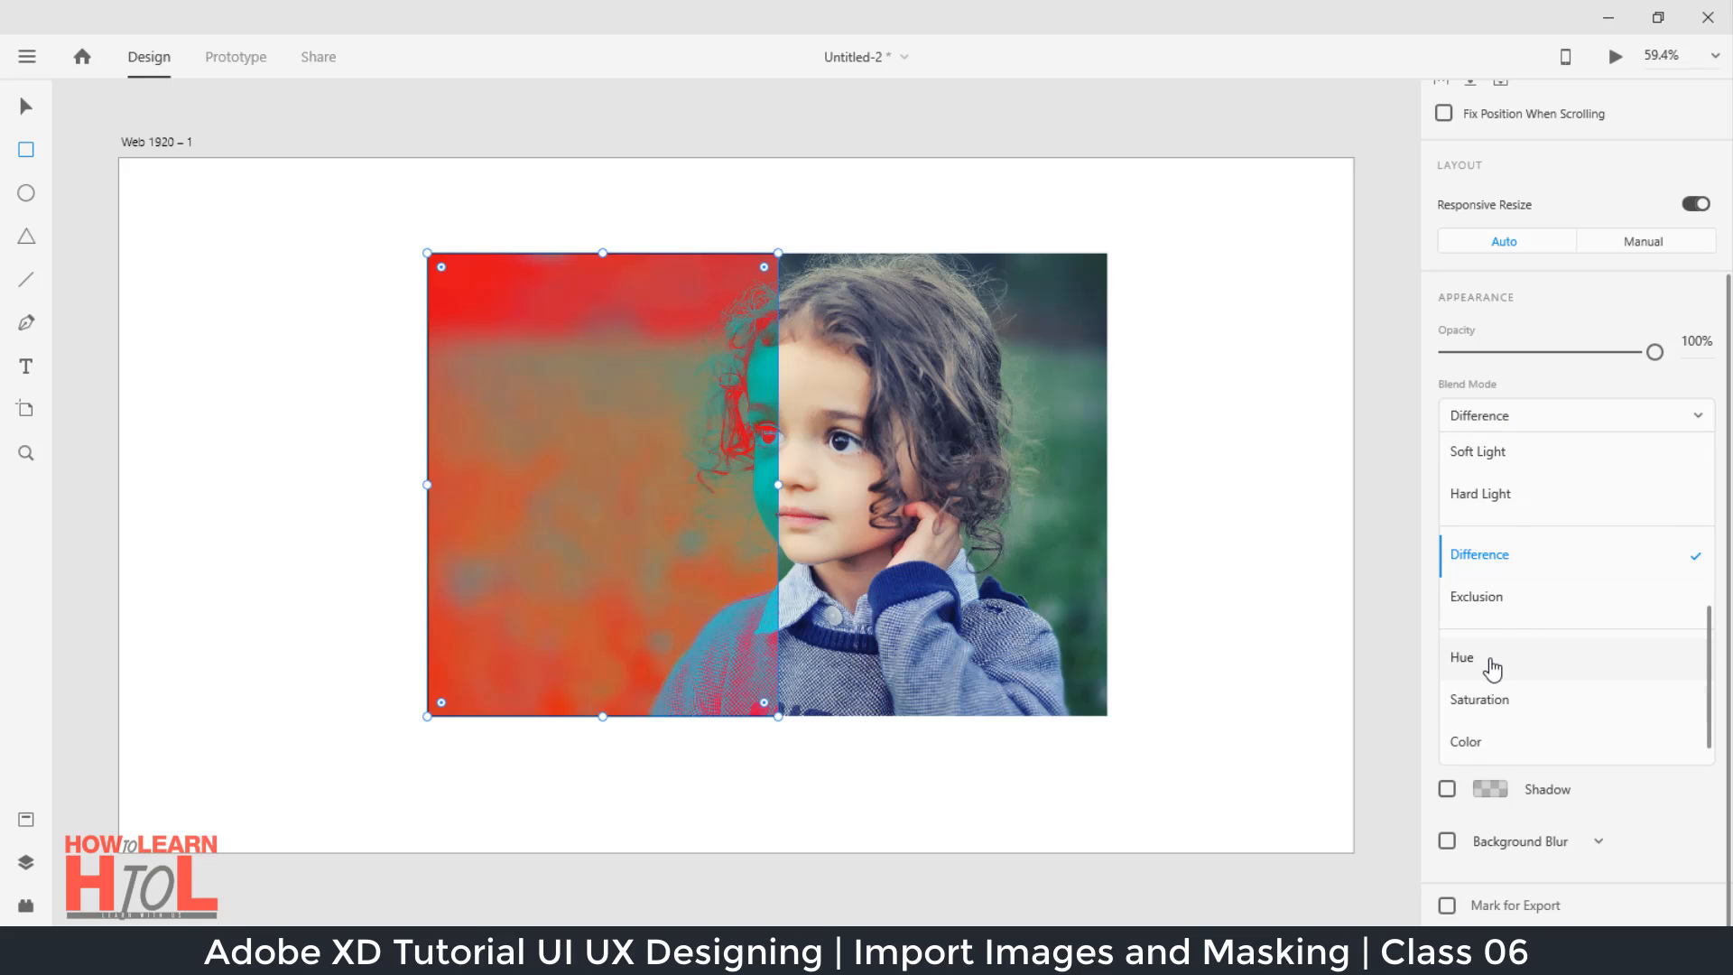
{"action": "left_click", "coordinate": [1493, 663]}
Step: Try the Hard Light, Soft Light and Screen blend modes on the red rectangle, and return it to Normal
{"action": "left_click", "coordinate": [1543, 431]}
{"action": "scroll", "coordinate": [1566, 650], "scroll_direction": "up", "scroll_amount": 3}
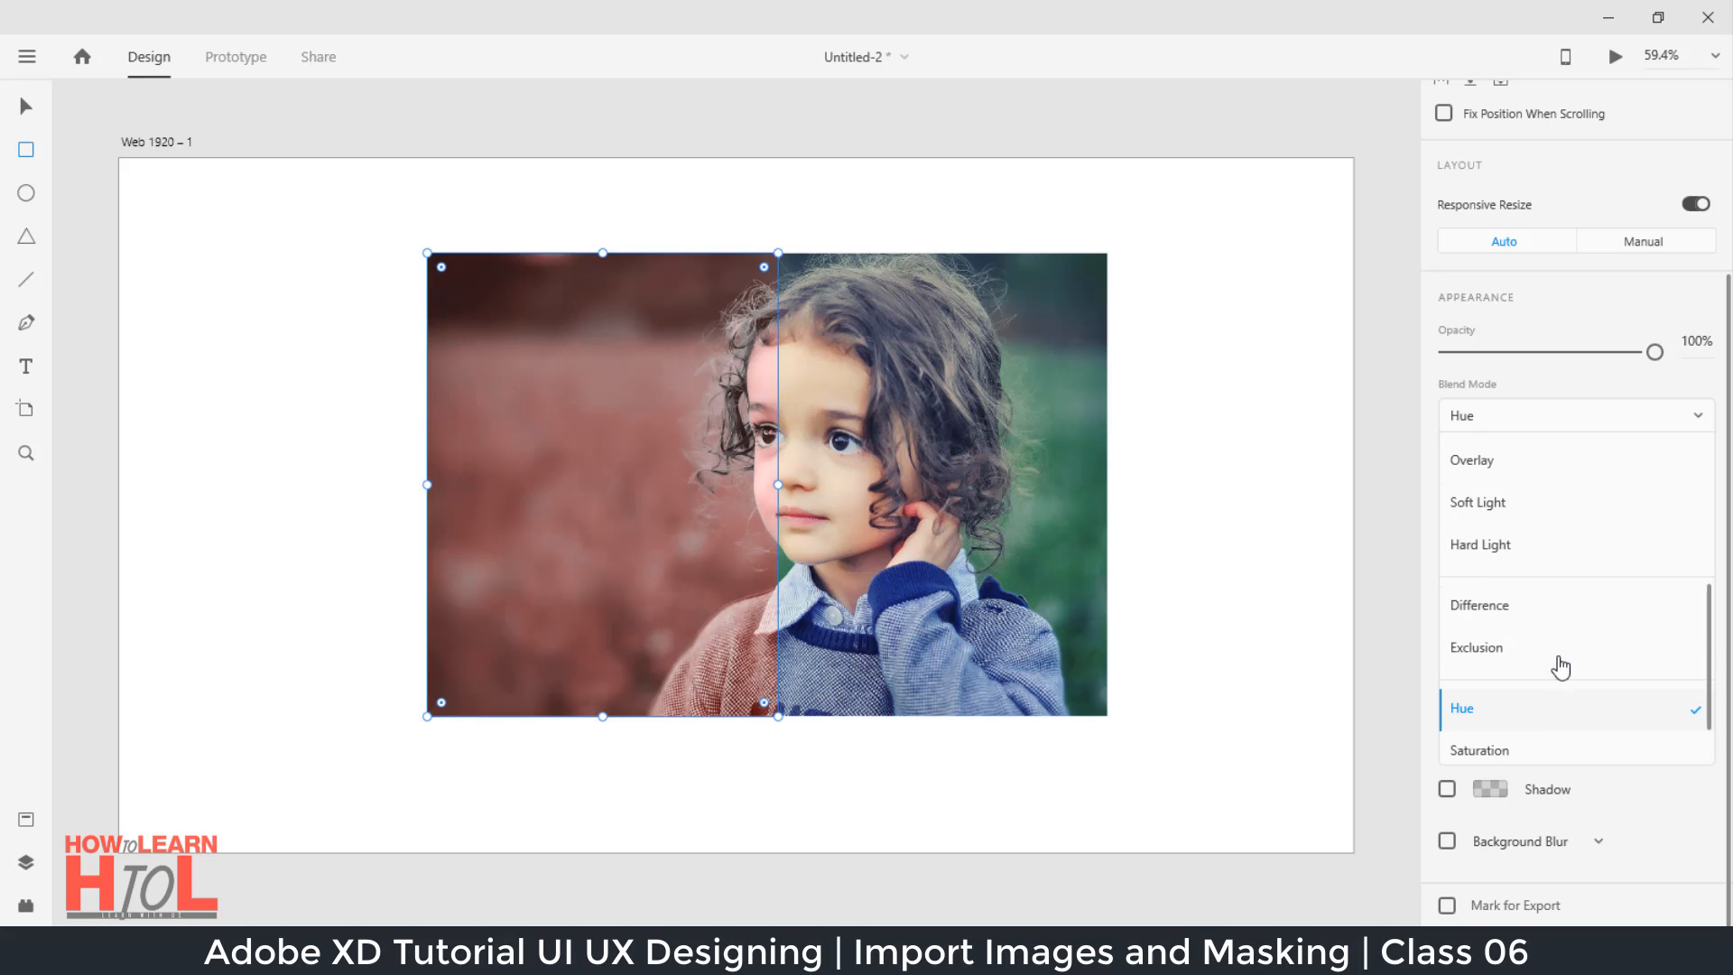
{"action": "left_click", "coordinate": [1510, 585]}
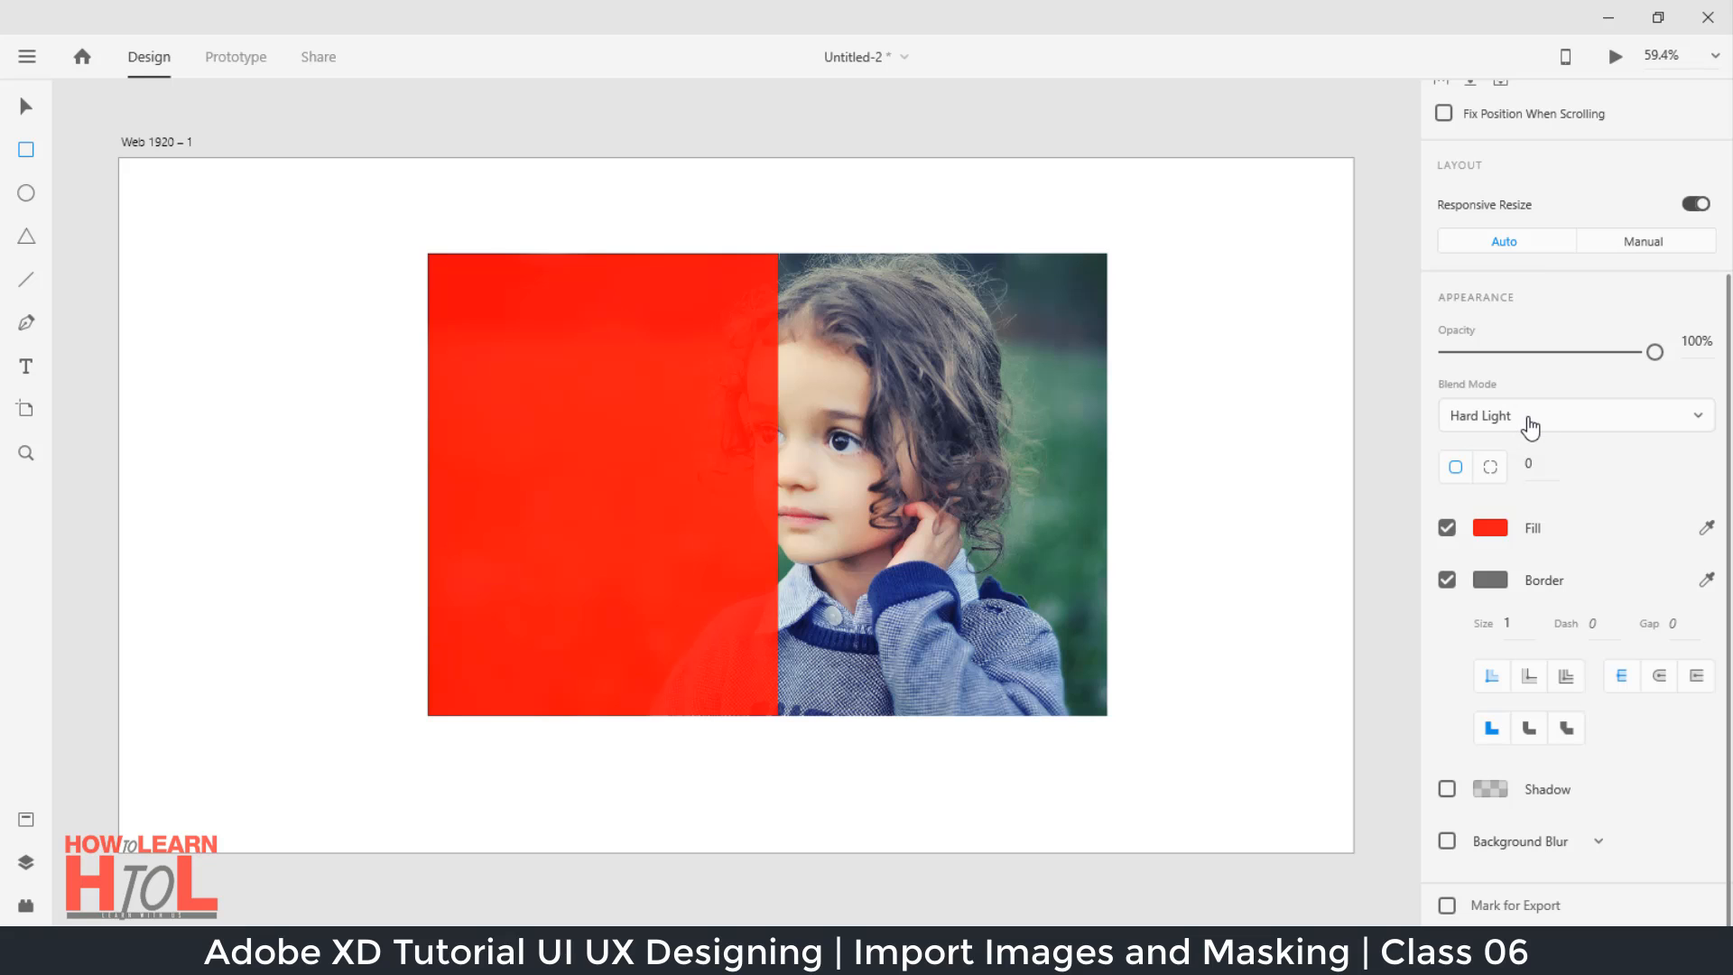
{"action": "left_click", "coordinate": [1530, 428]}
{"action": "scroll", "coordinate": [1498, 528], "scroll_direction": "up", "scroll_amount": 1}
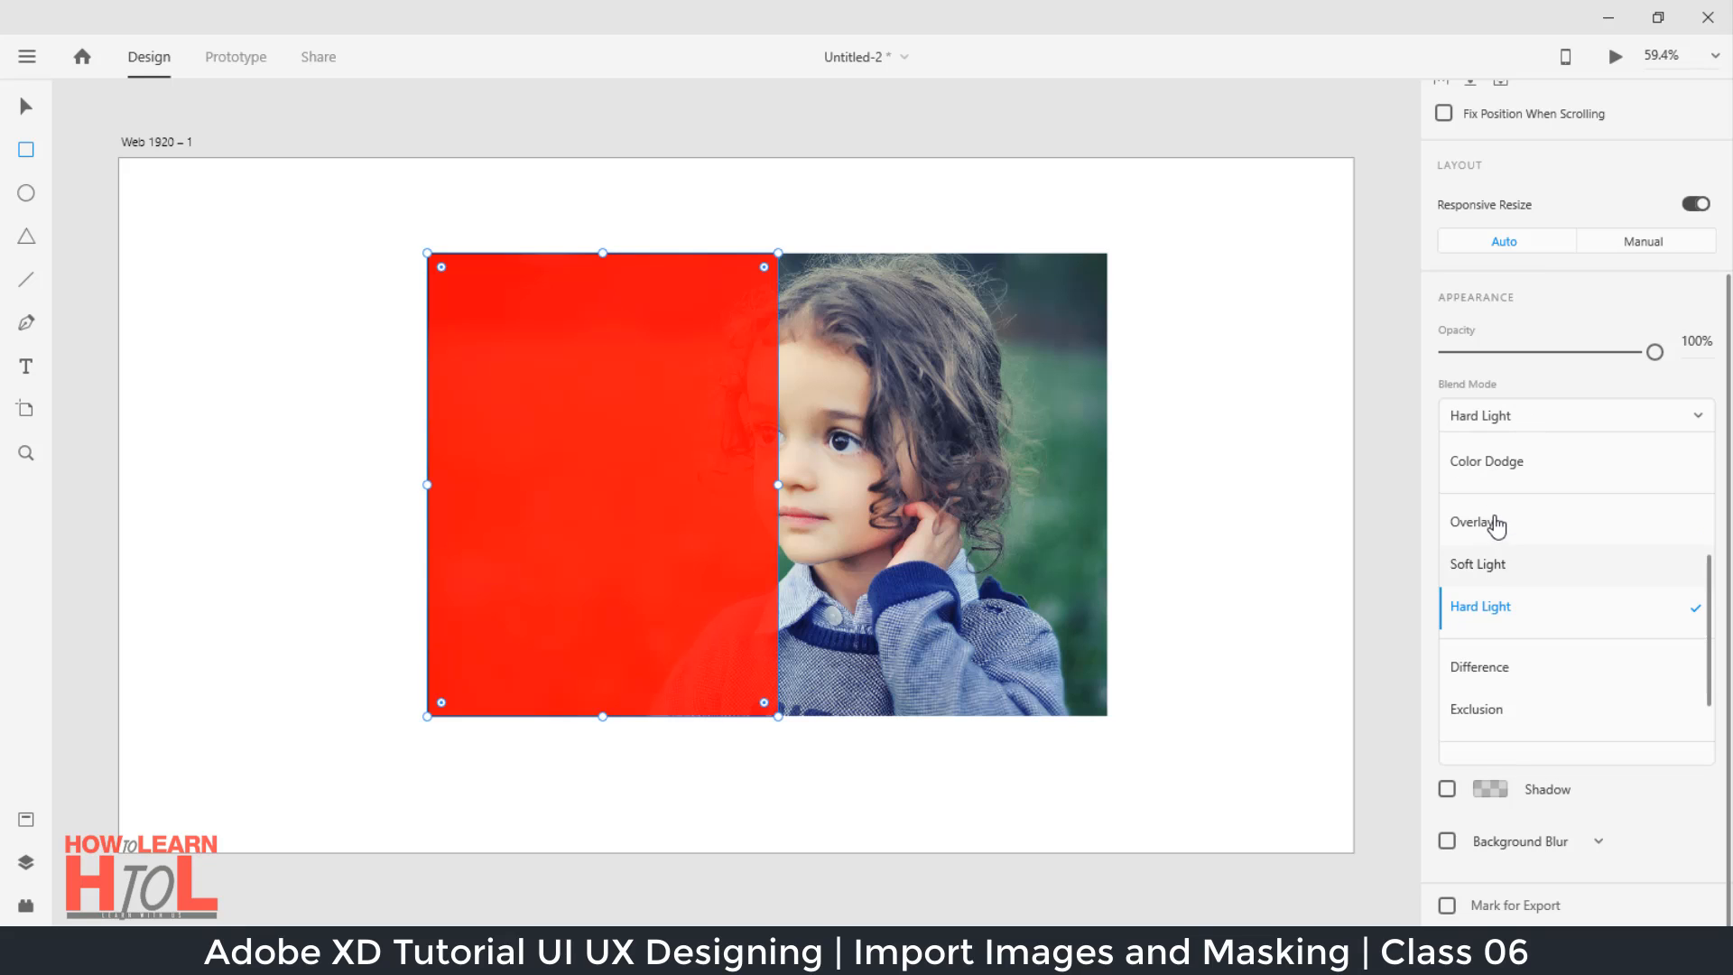
{"action": "left_click", "coordinate": [1500, 566]}
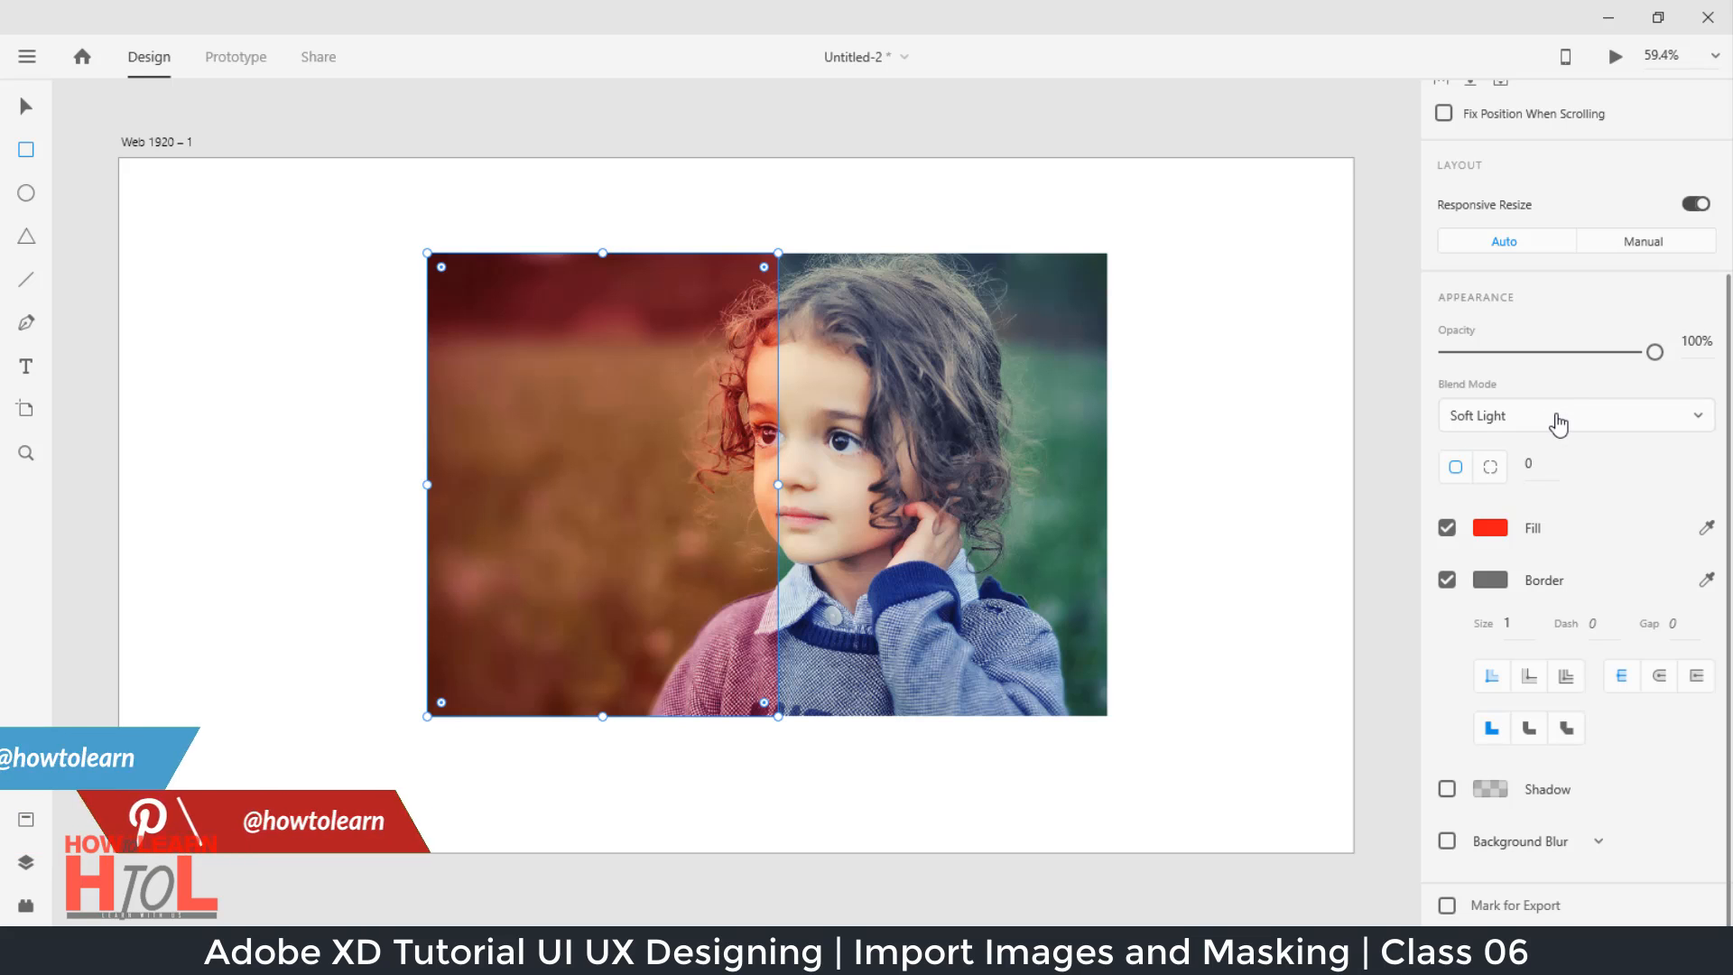
{"action": "left_click", "coordinate": [1558, 422]}
{"action": "scroll", "coordinate": [1547, 607], "scroll_direction": "up", "scroll_amount": 2}
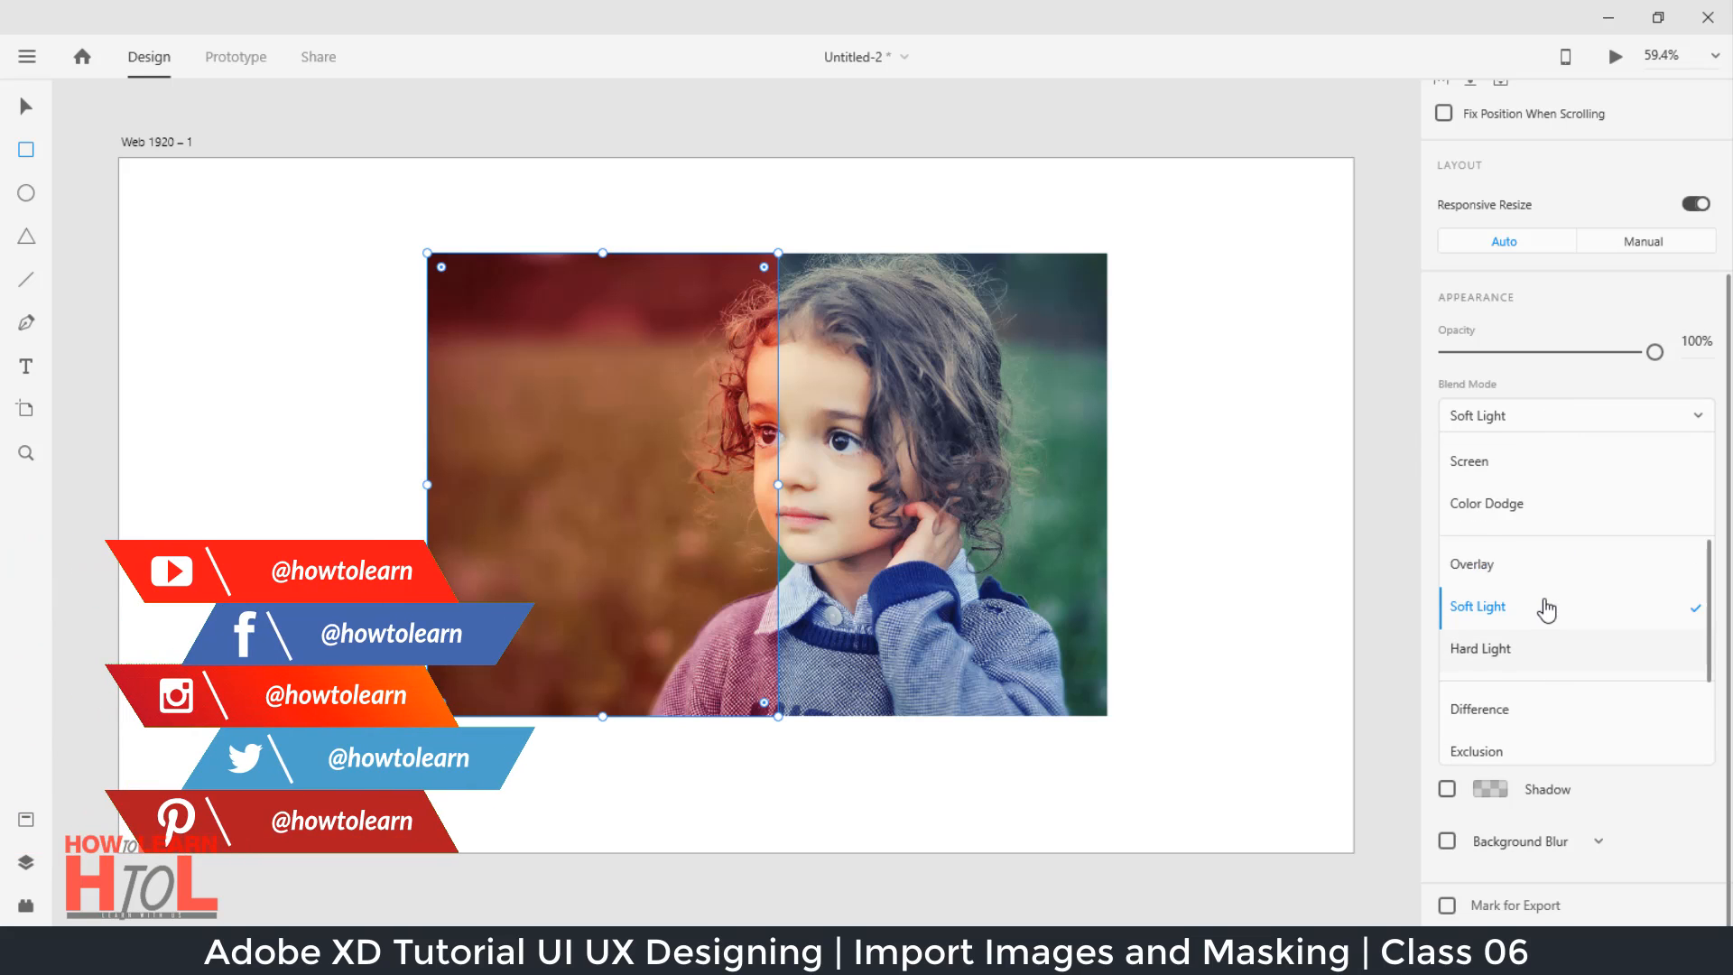
{"action": "left_click", "coordinate": [1494, 497]}
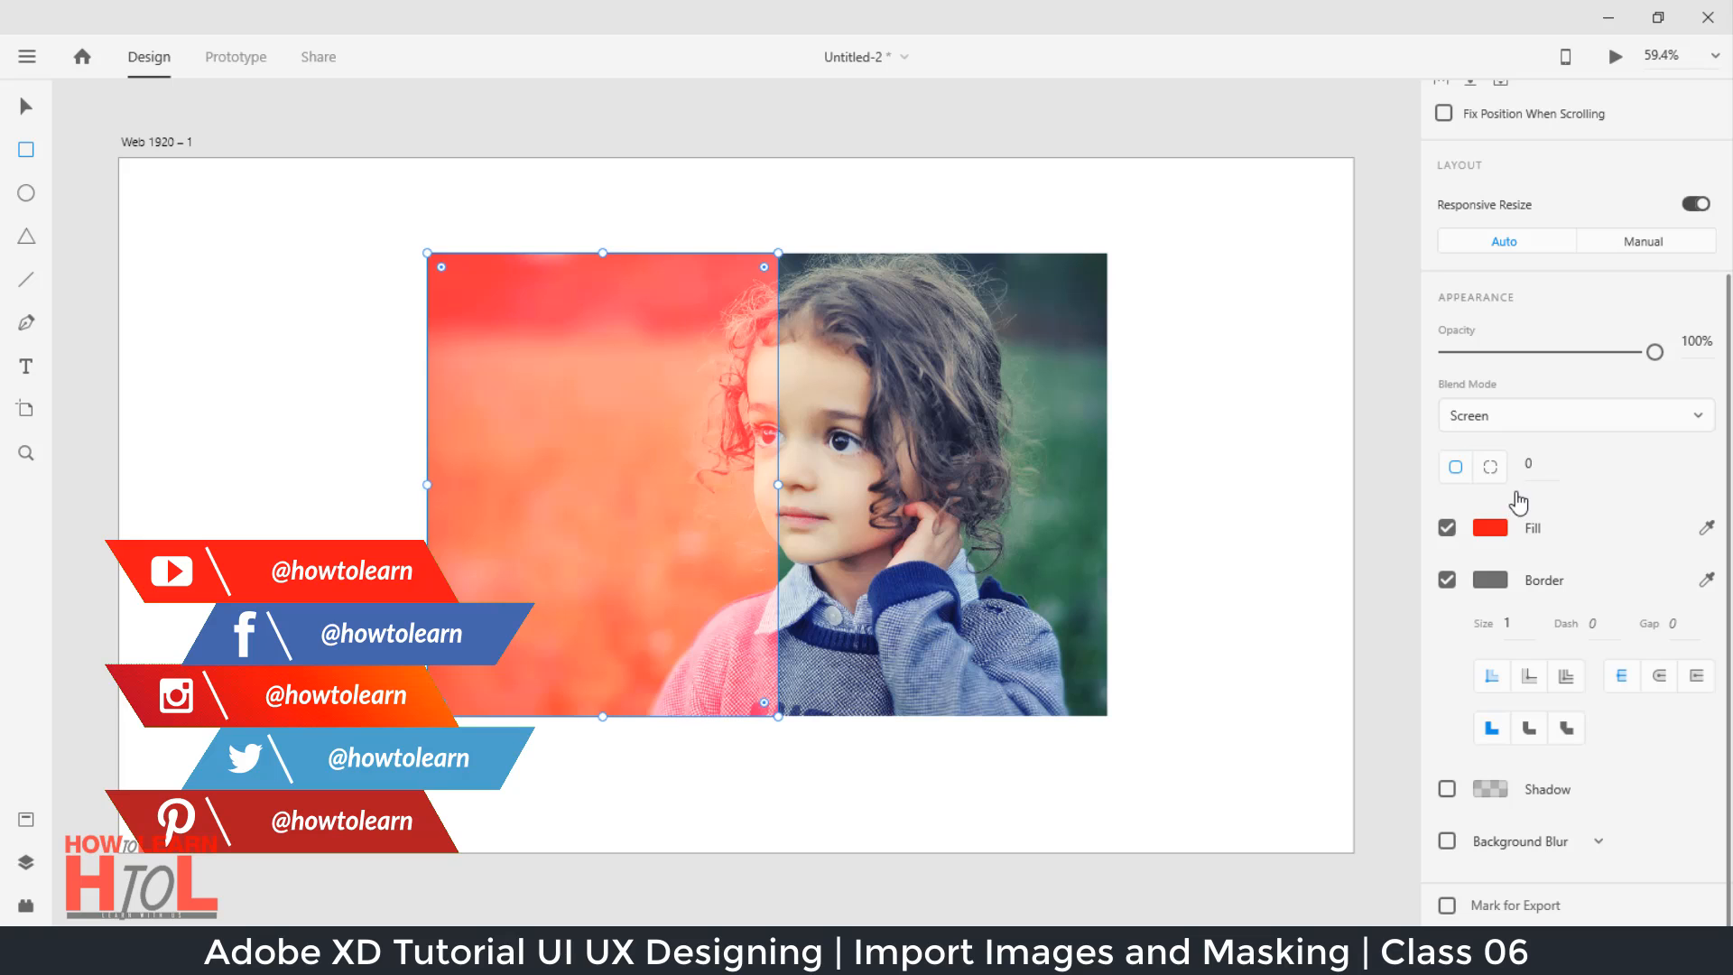
{"action": "left_click", "coordinate": [1597, 422]}
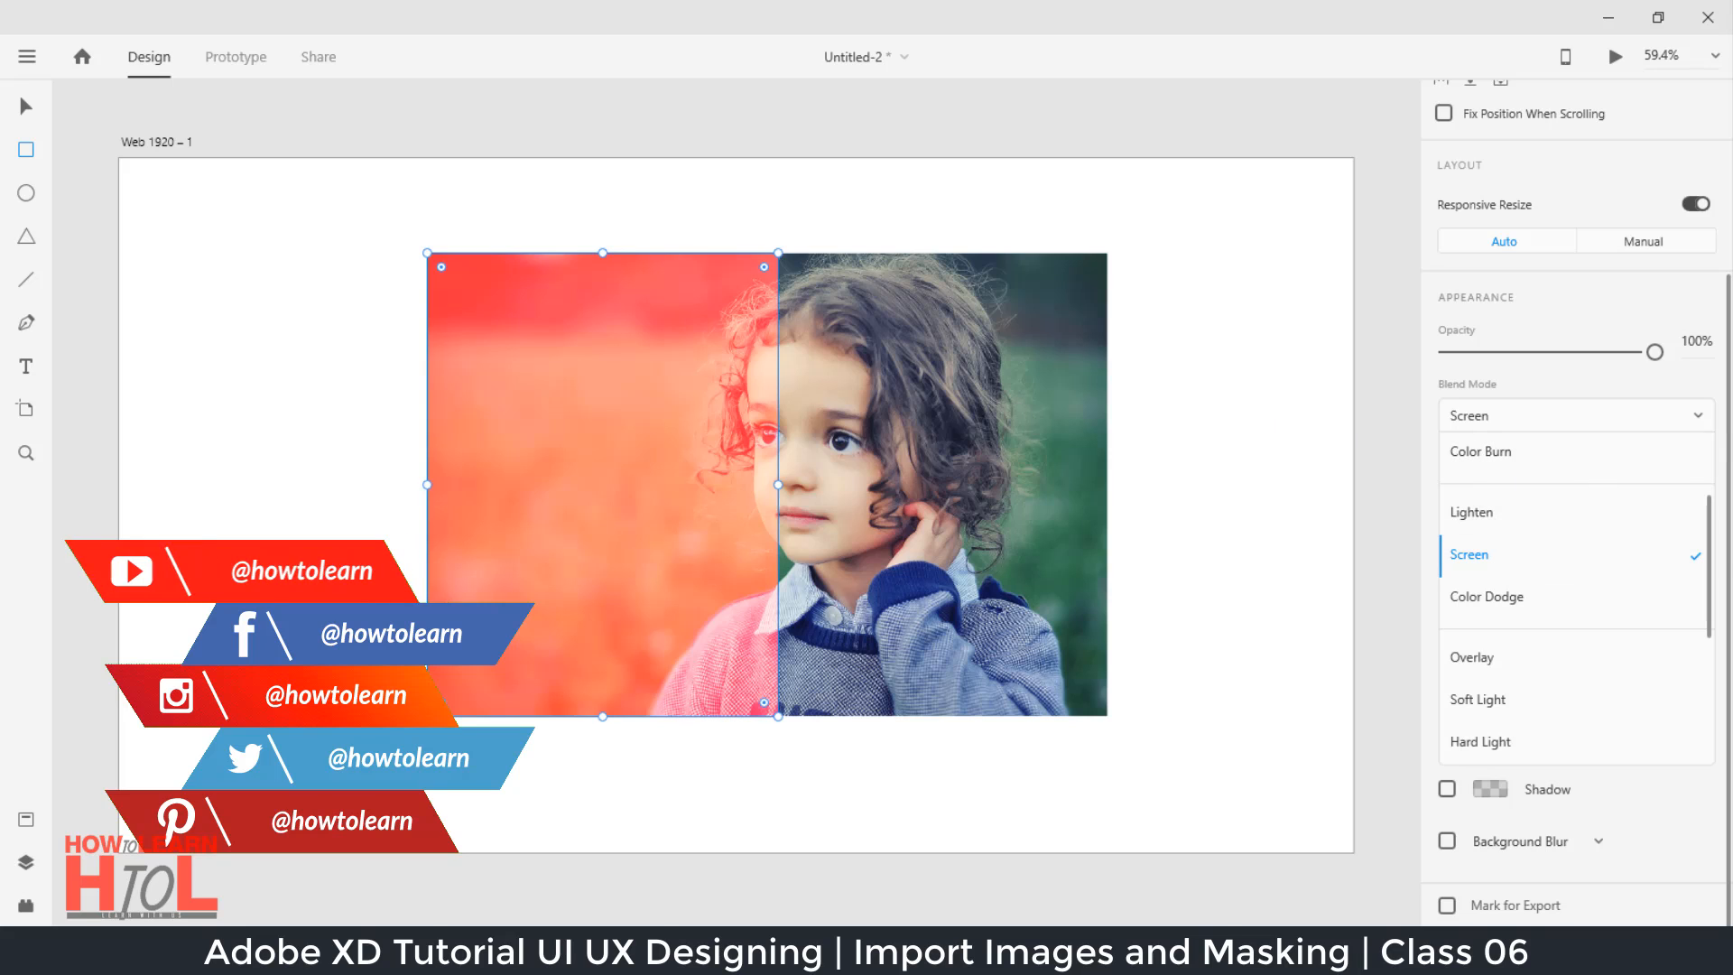
{"action": "scroll", "coordinate": [1606, 568], "scroll_direction": "up", "scroll_amount": 3}
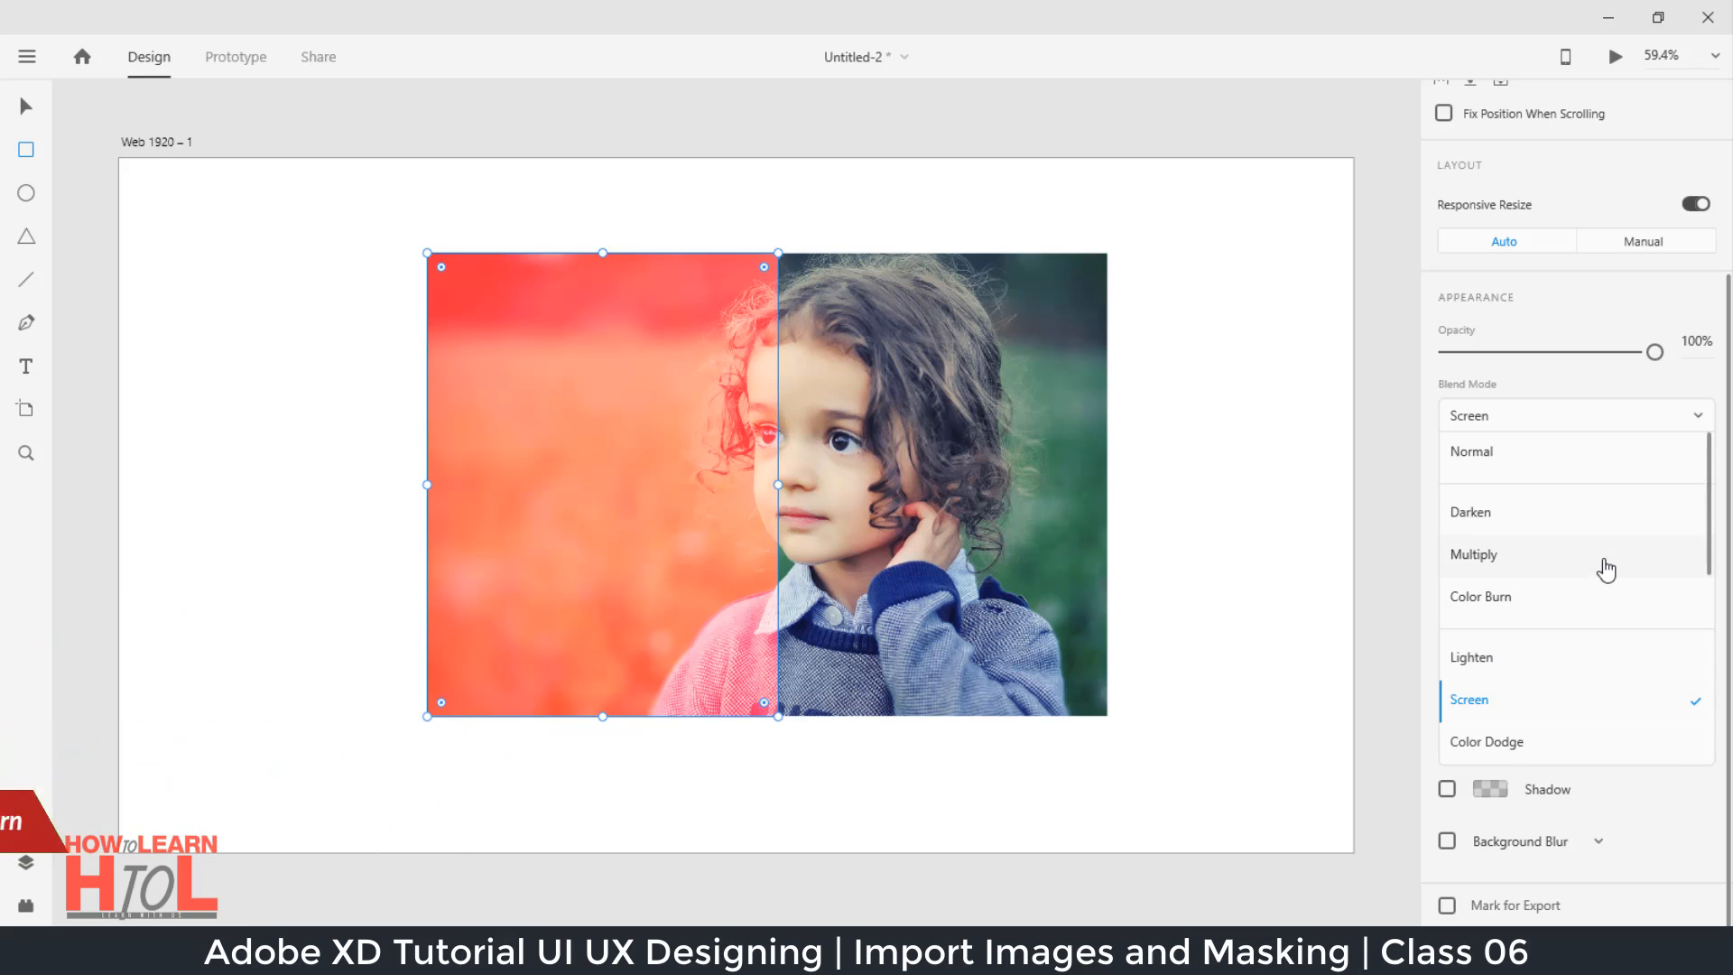
{"action": "left_click", "coordinate": [1517, 453]}
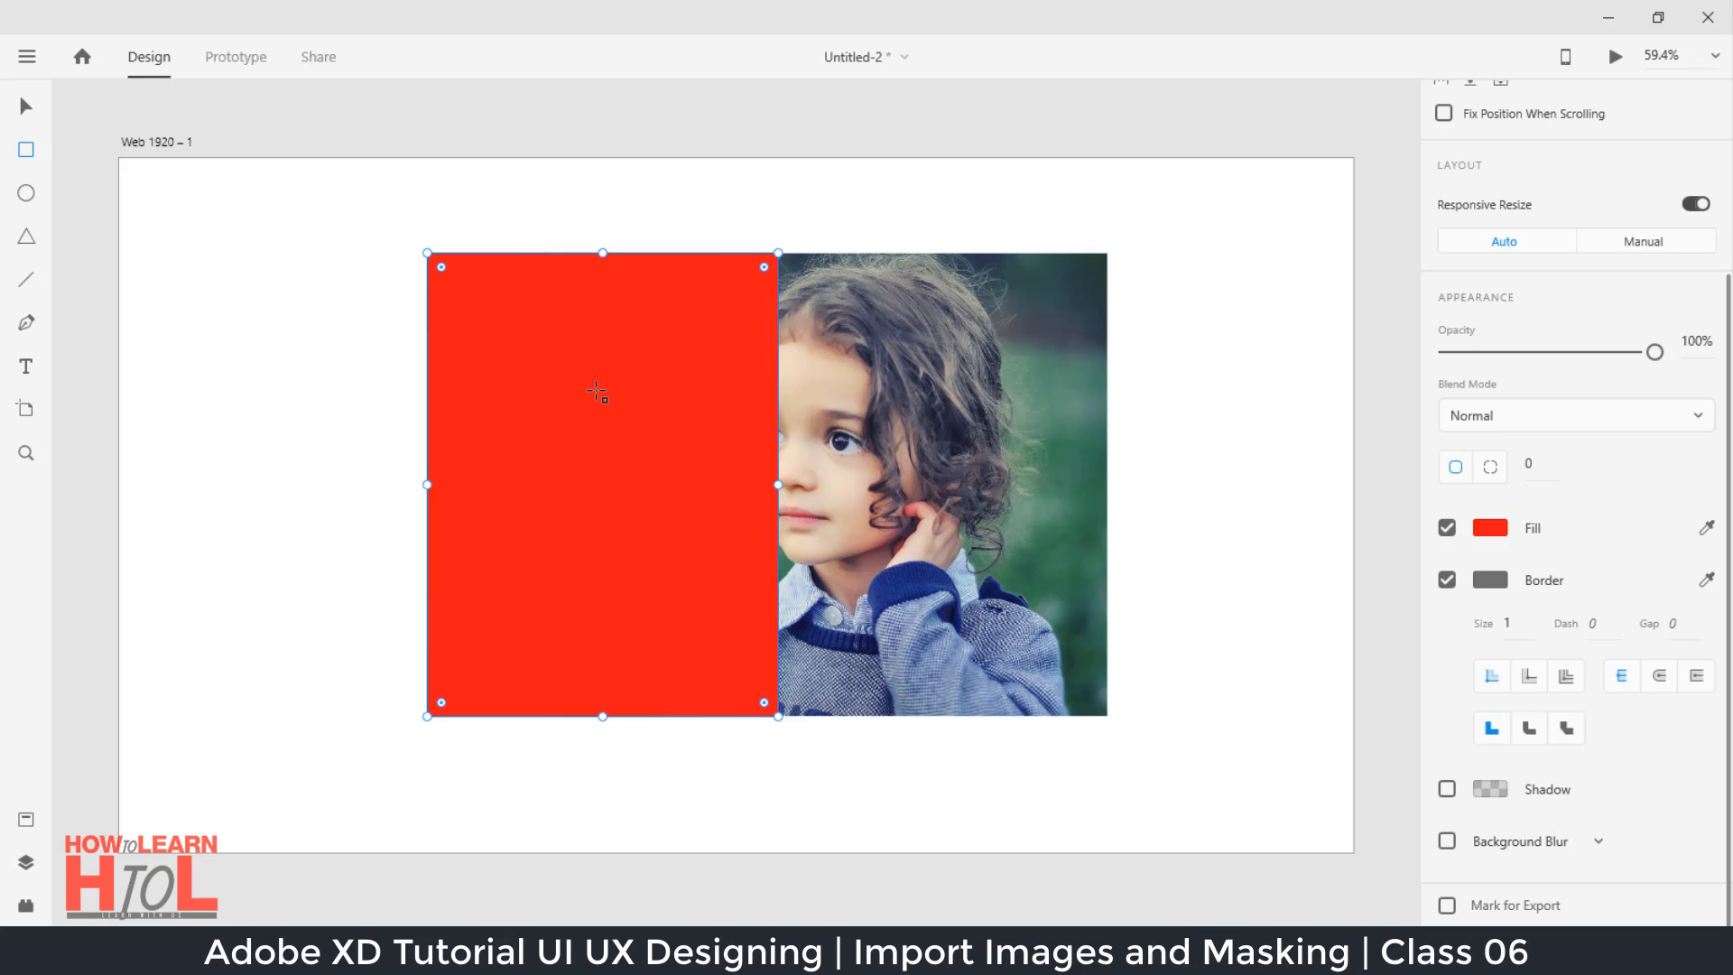
Step: Move the red rectangle mostly off the photo, towards the artboard's left edge
{"action": "left_click", "coordinate": [27, 106]}
{"action": "left_click_drag", "start_coordinate": [622, 445], "coordinate": [327, 424]}
Step: Try an Object Blur on the photo, lower its amount to 0, and restore the blur type to Background Blur, switched off
{"action": "left_click", "coordinate": [925, 488]}
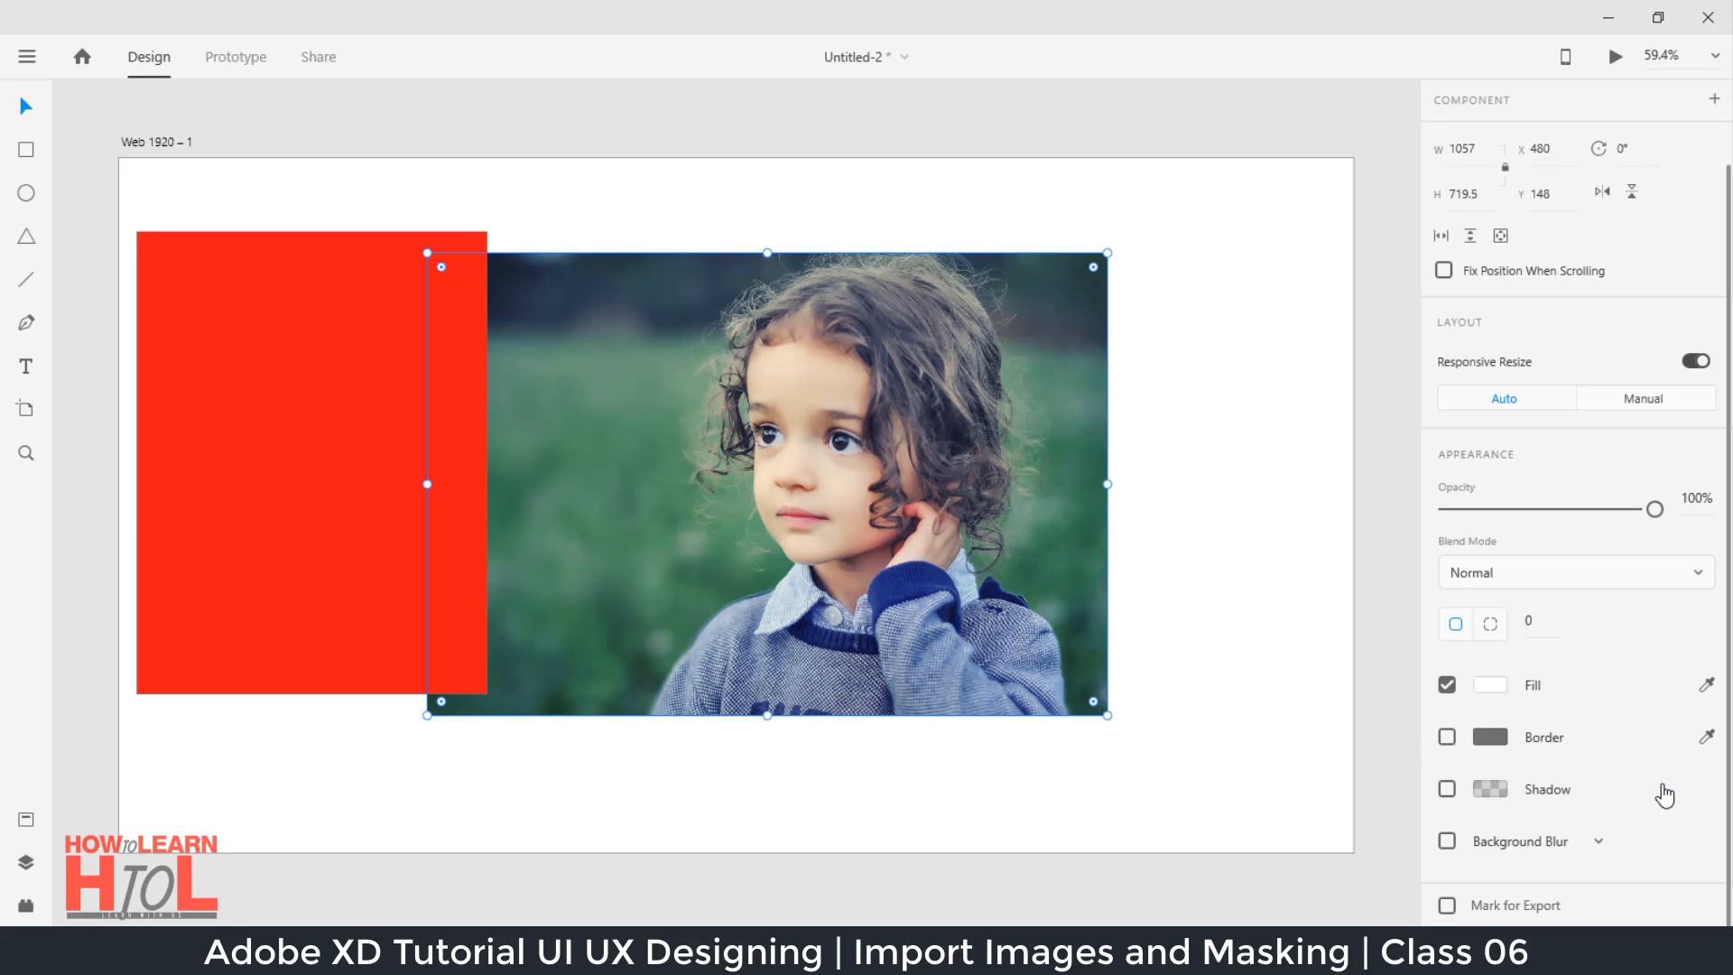
{"action": "left_click", "coordinate": [1599, 843]}
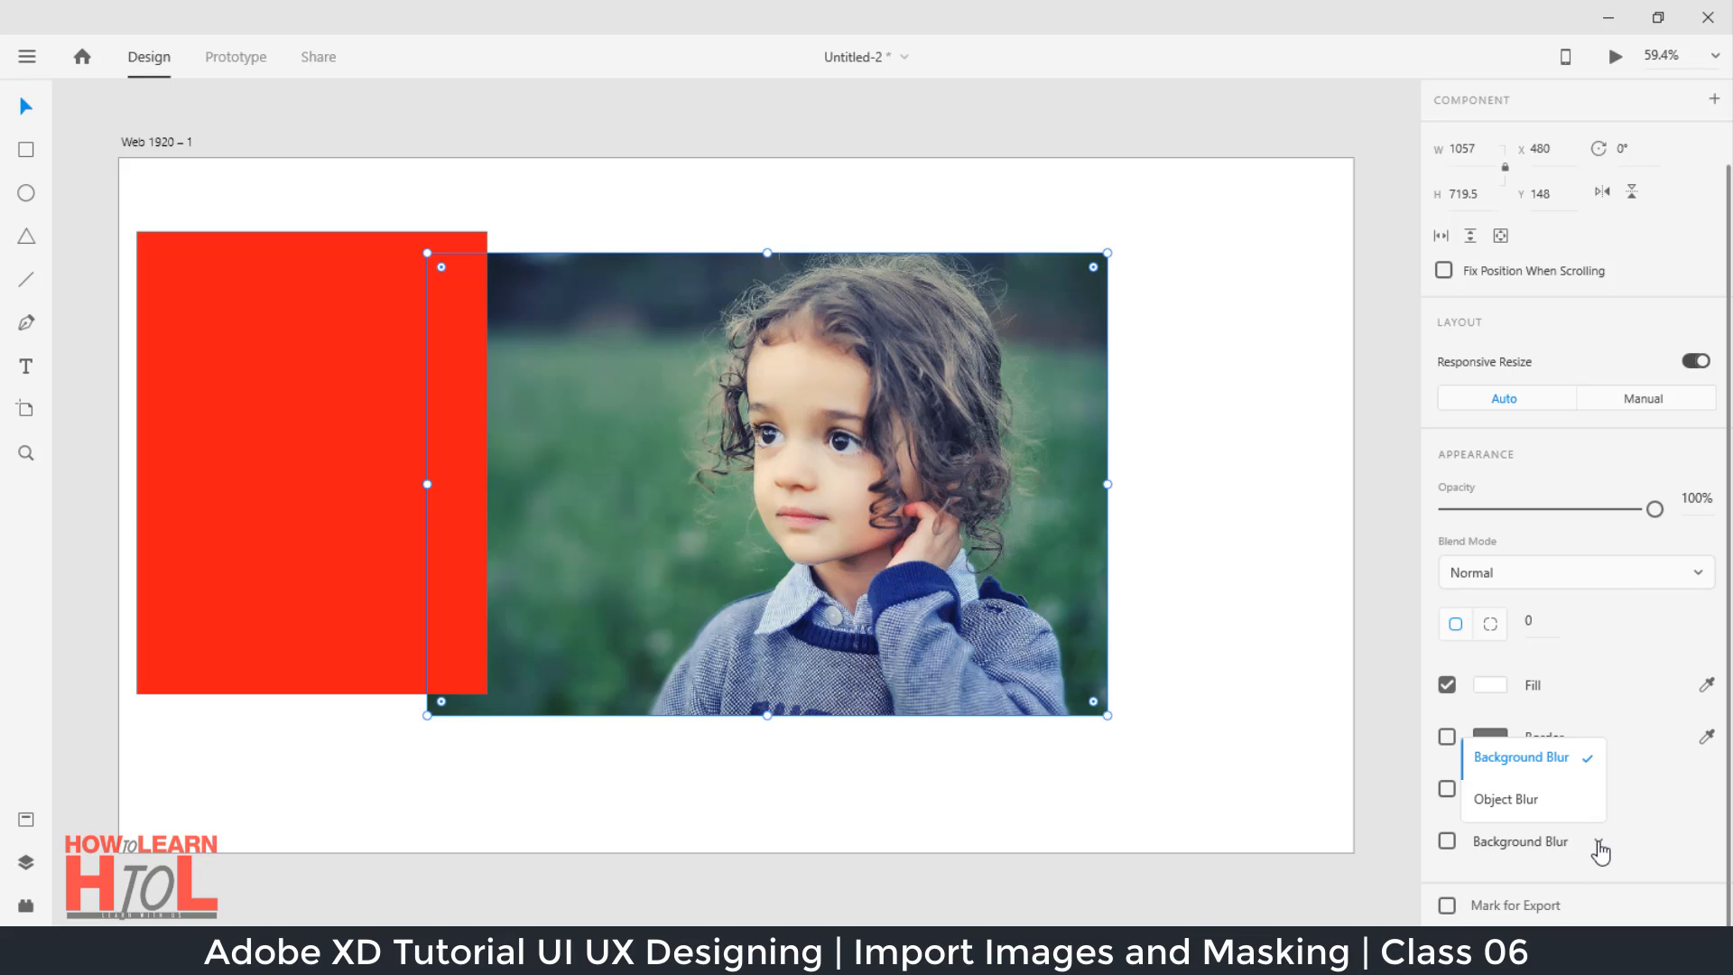
{"action": "left_click", "coordinate": [1502, 806]}
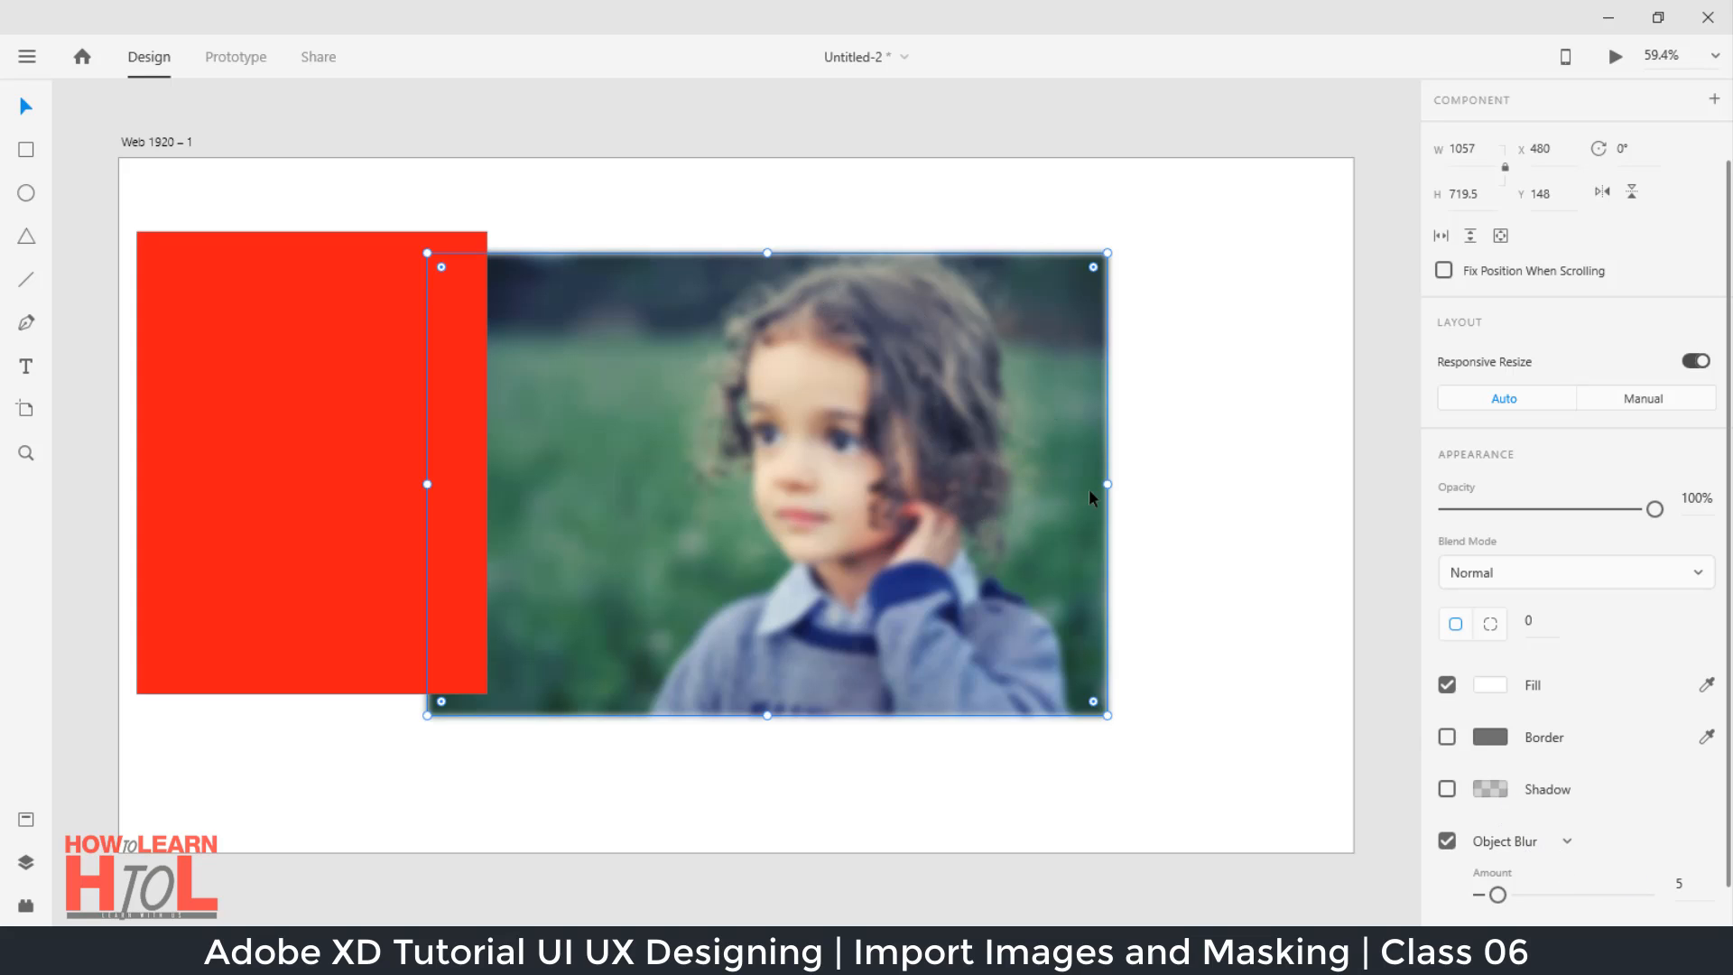
{"action": "scroll", "coordinate": [1591, 909], "scroll_direction": "down", "scroll_amount": 1}
{"action": "mouse_move", "coordinate": [1498, 843]}
{"action": "left_mouse_down"}
{"action": "mouse_move", "coordinate": [1592, 847]}
{"action": "mouse_move", "coordinate": [1448, 851]}
{"action": "mouse_move", "coordinate": [1551, 843]}
{"action": "mouse_move", "coordinate": [1450, 847]}
{"action": "mouse_move", "coordinate": [1485, 830]}
{"action": "left_mouse_up"}
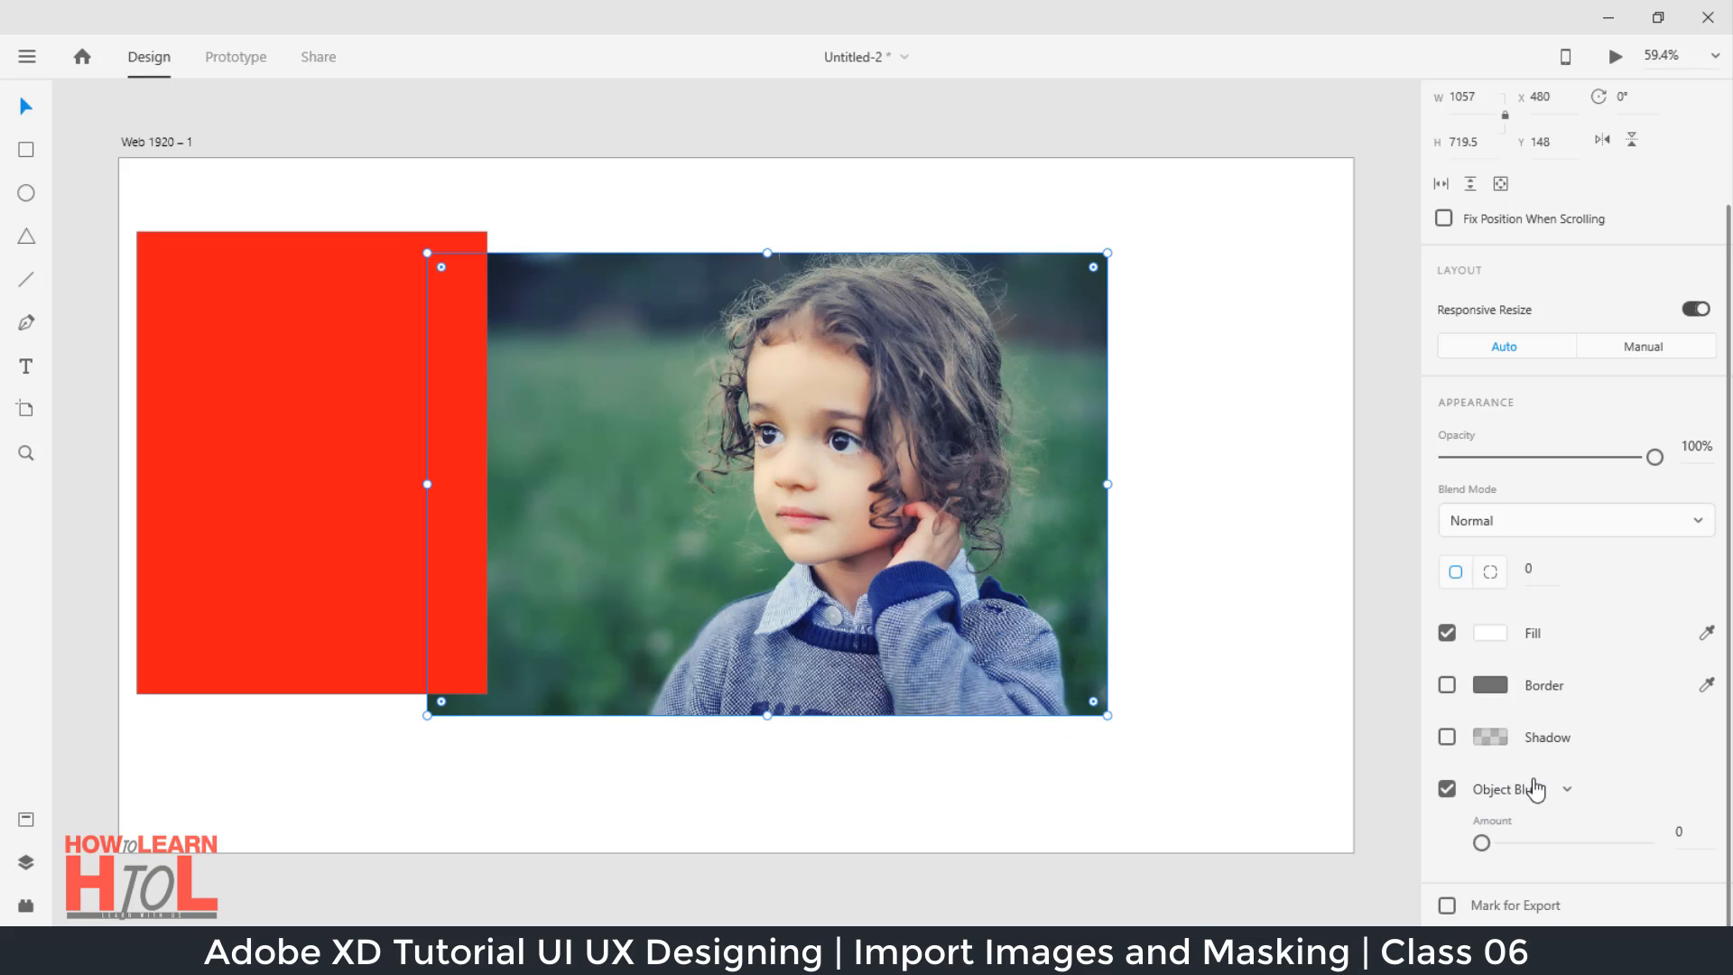
{"action": "left_click", "coordinate": [1447, 790]}
{"action": "left_click", "coordinate": [1559, 843]}
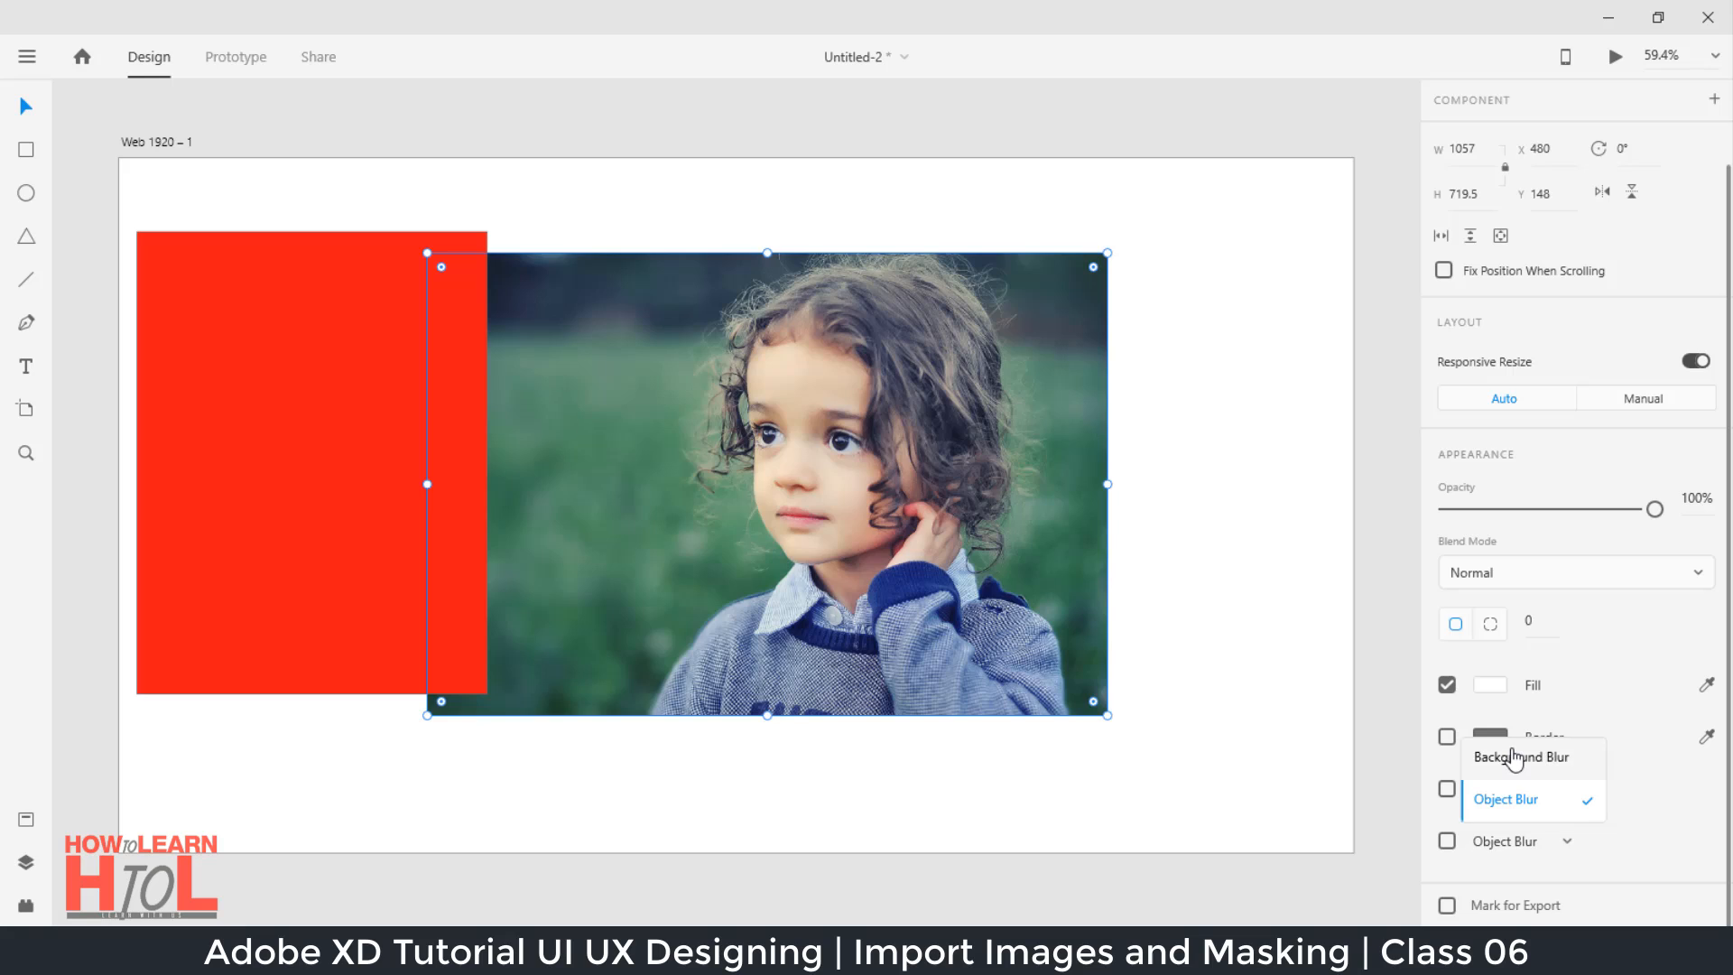
{"action": "left_click", "coordinate": [1539, 756]}
{"action": "left_click", "coordinate": [1447, 841]}
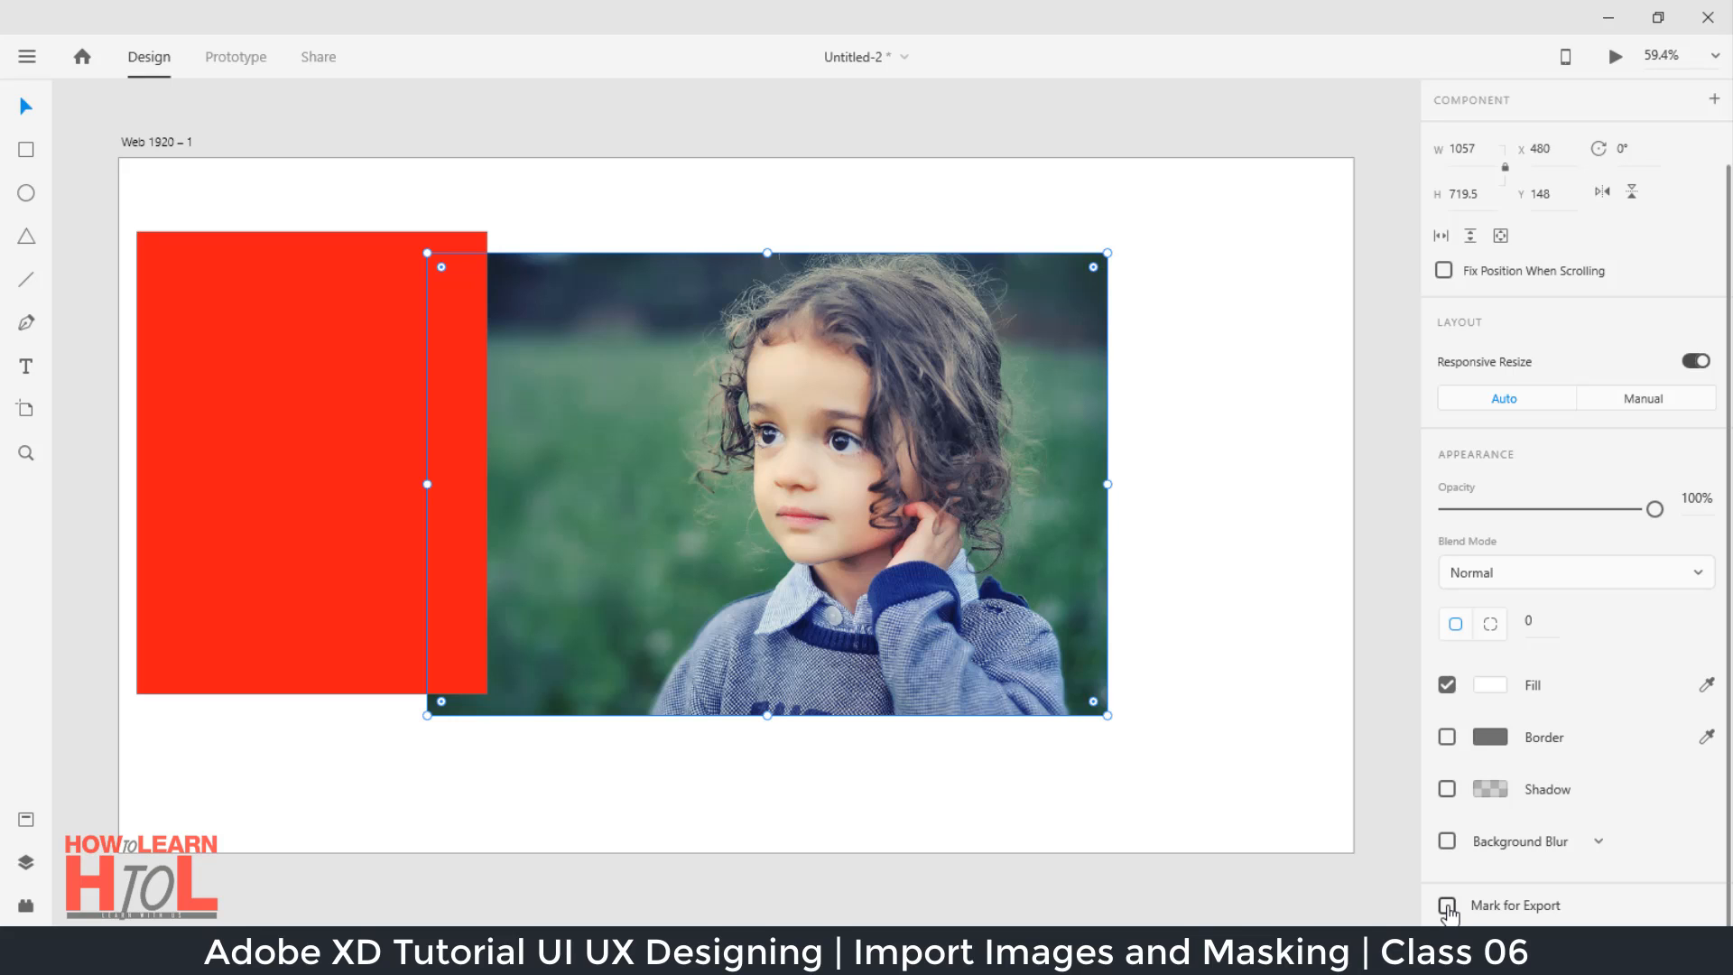
Step: Remove the red rectangle and draw a circle about 556 in diameter over the child in the photo
{"action": "key", "text": "ctrl+z"}
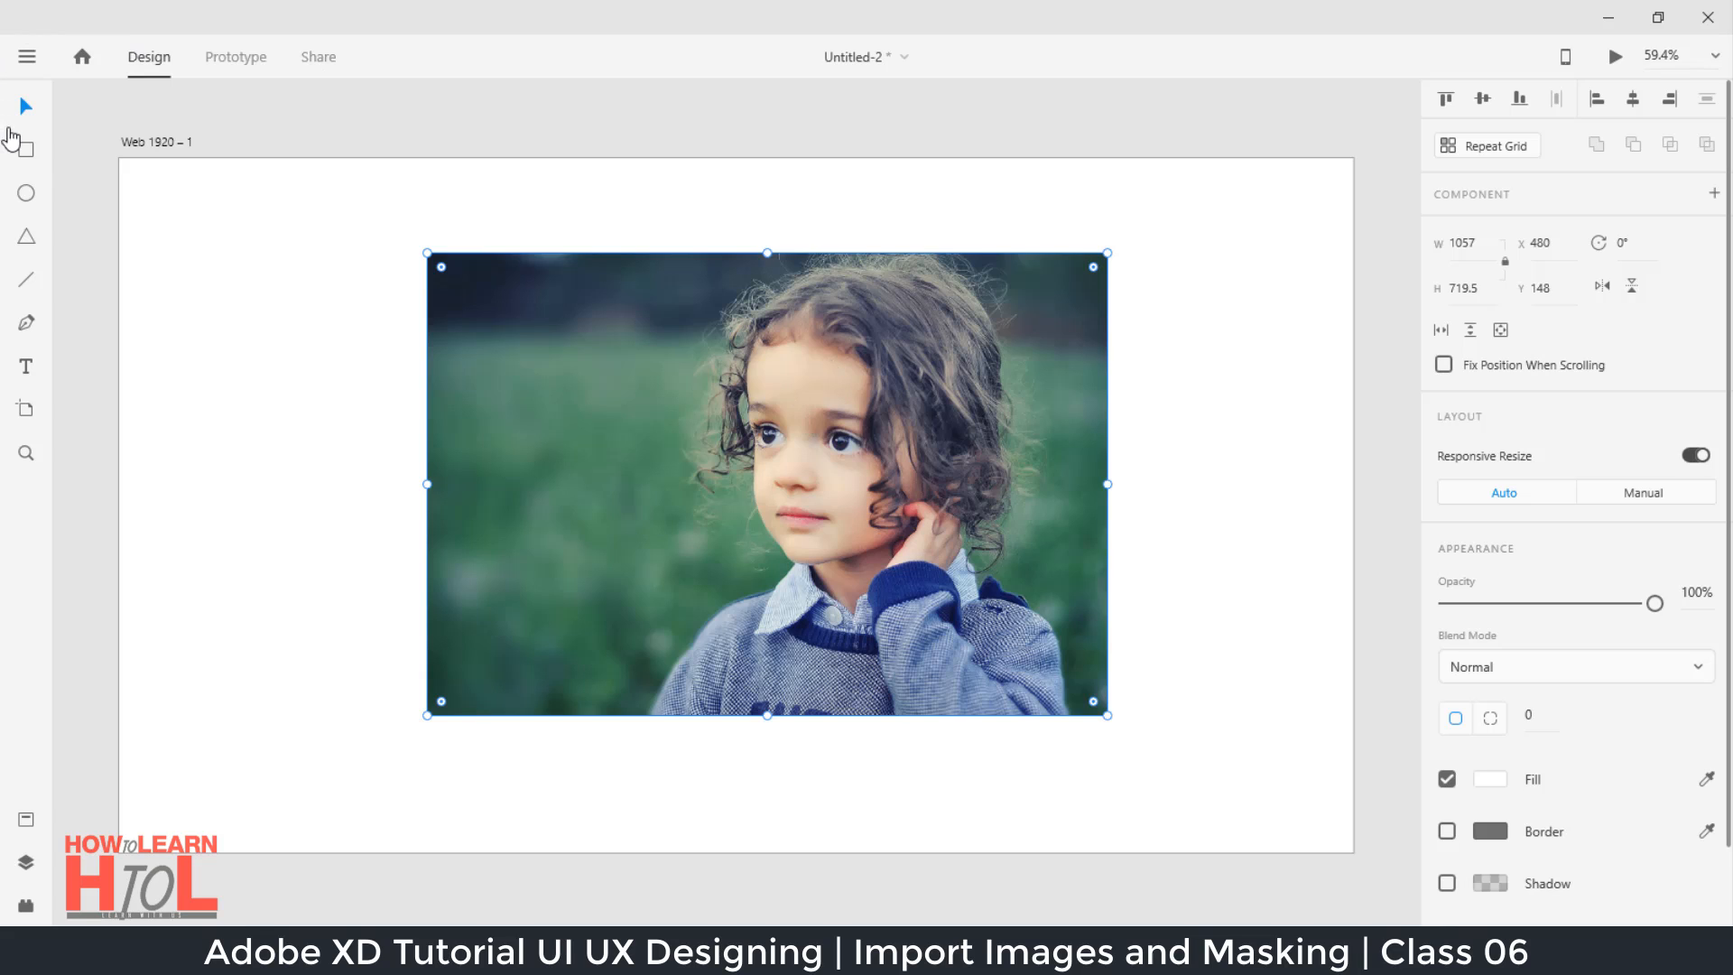
{"action": "left_click", "coordinate": [26, 193]}
{"action": "left_click_drag", "start_coordinate": [690, 360], "coordinate": [985, 655]}
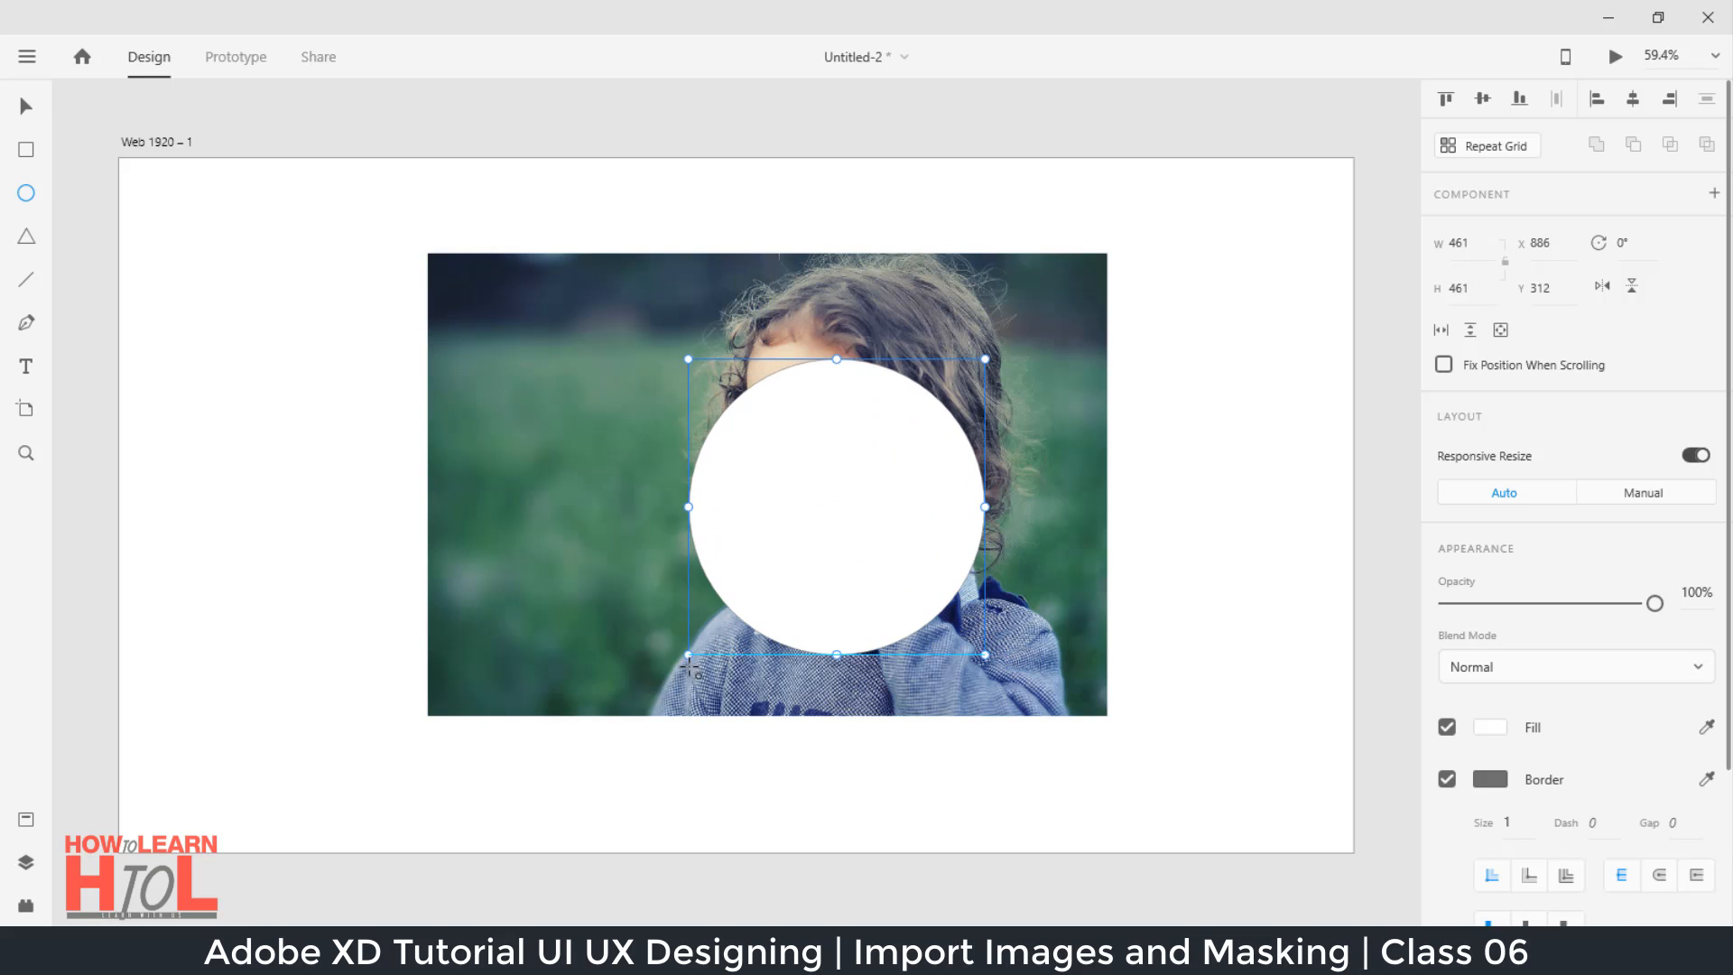
{"action": "left_click_drag", "start_coordinate": [688, 655], "coordinate": [556, 718]}
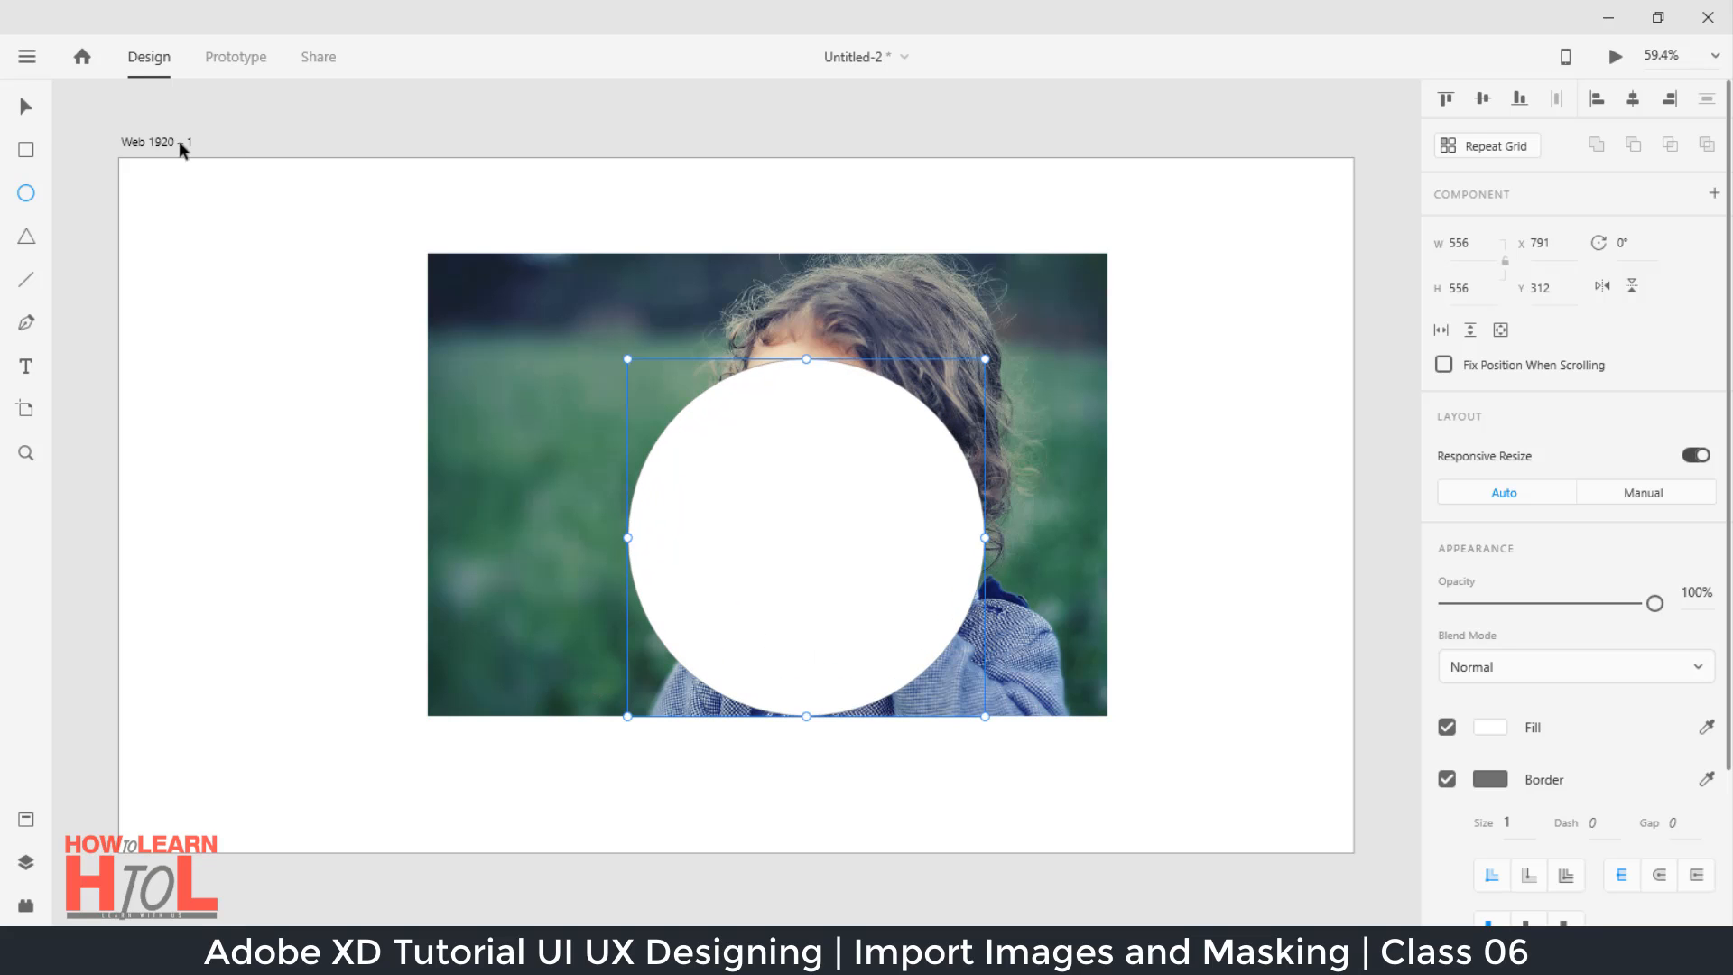
Step: Move the white circle up over the child's head and enlarge it to about 582 in diameter
{"action": "left_click", "coordinate": [25, 106]}
{"action": "left_click_drag", "start_coordinate": [843, 516], "coordinate": [869, 435]}
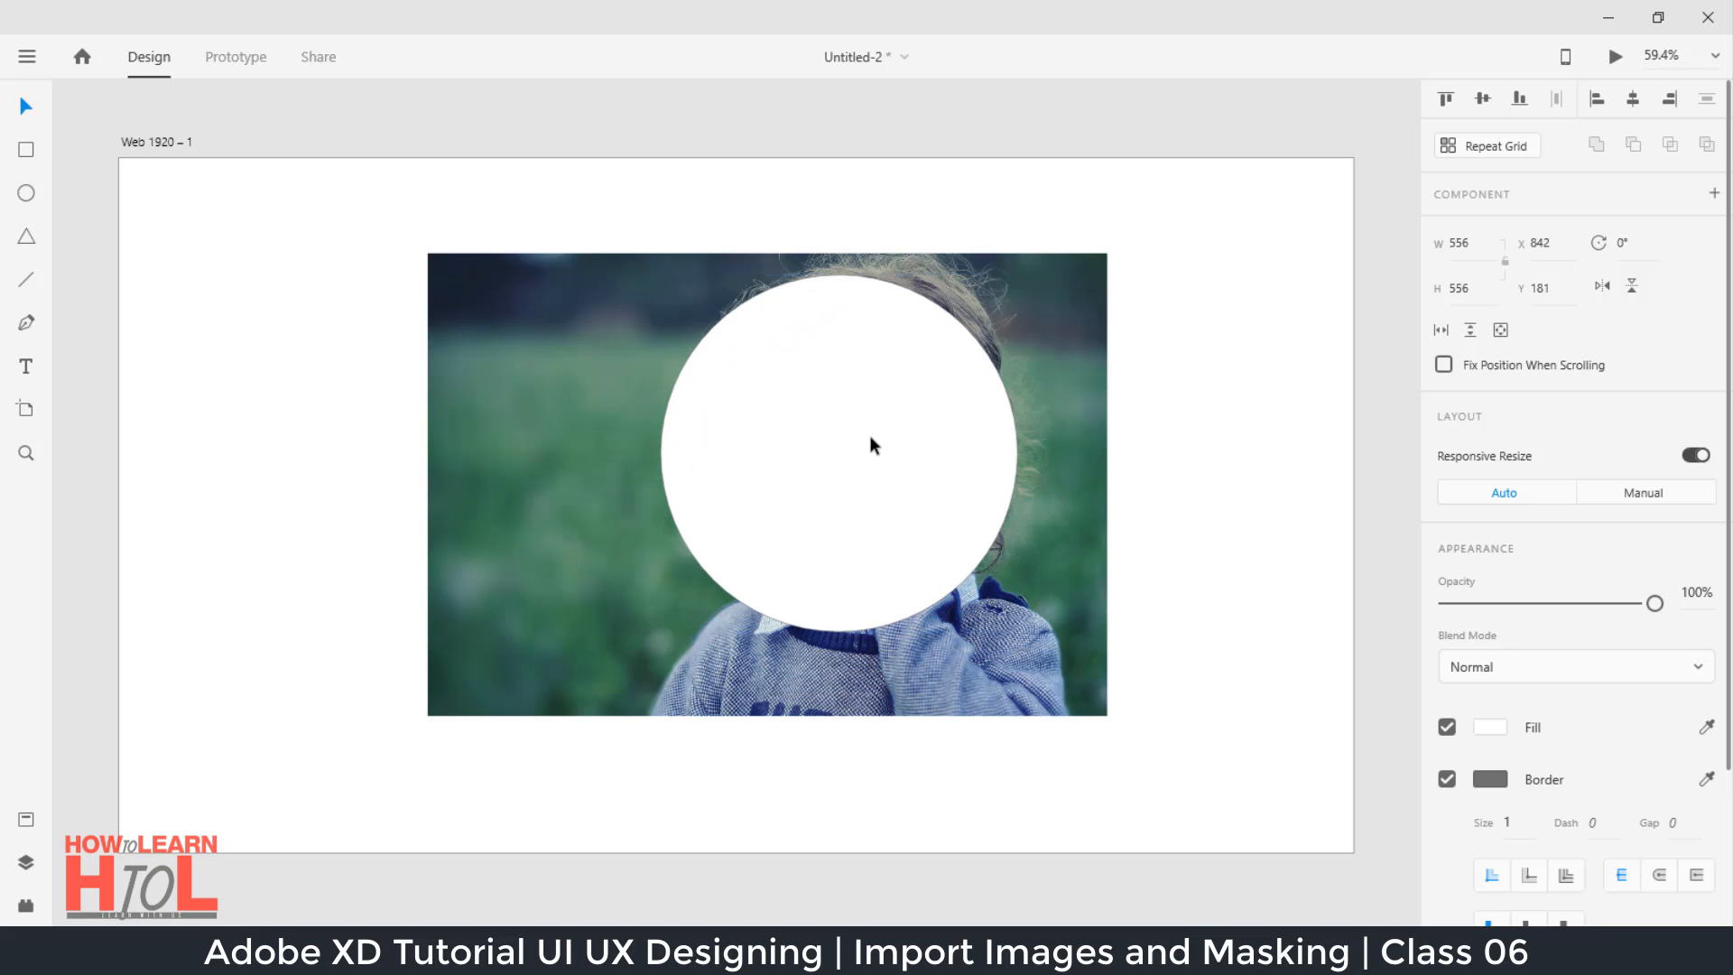
{"action": "left_click_drag", "start_coordinate": [656, 631], "coordinate": [620, 647]}
{"action": "left_click_drag", "start_coordinate": [894, 453], "coordinate": [917, 447]}
Step: Mask the photo with the circle using Mask with Shape, and clear the selection
{"action": "left_click", "coordinate": [609, 380], "text": "shift"}
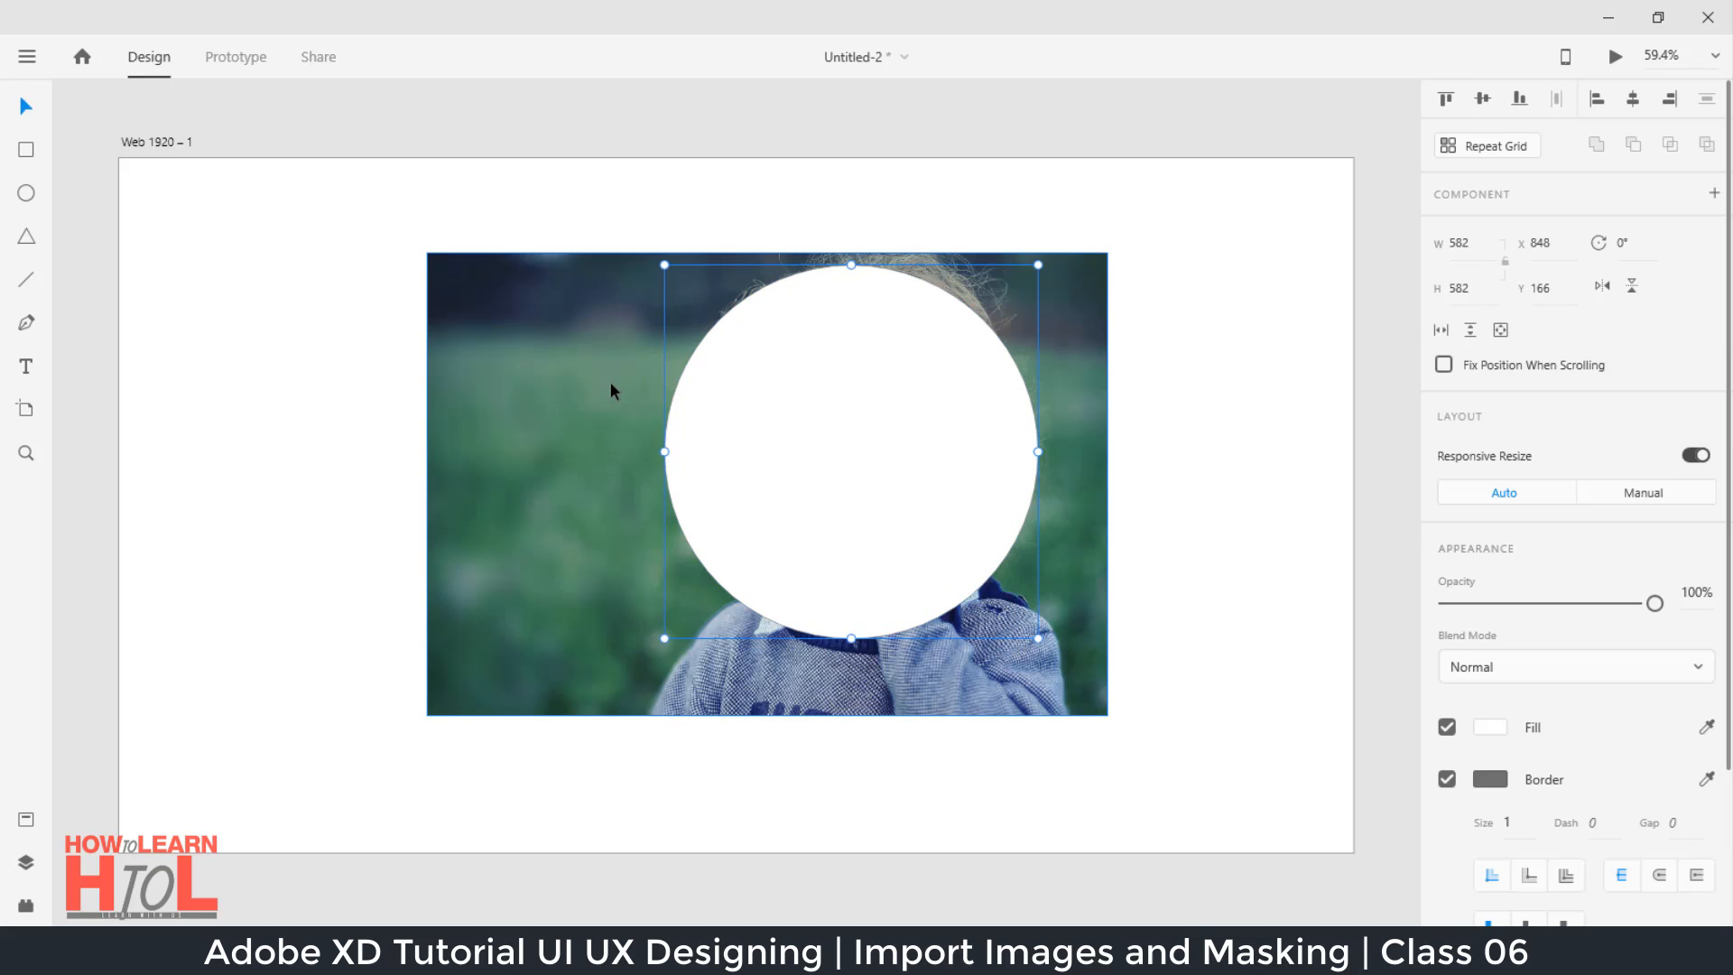
{"action": "right_click", "coordinate": [798, 413]}
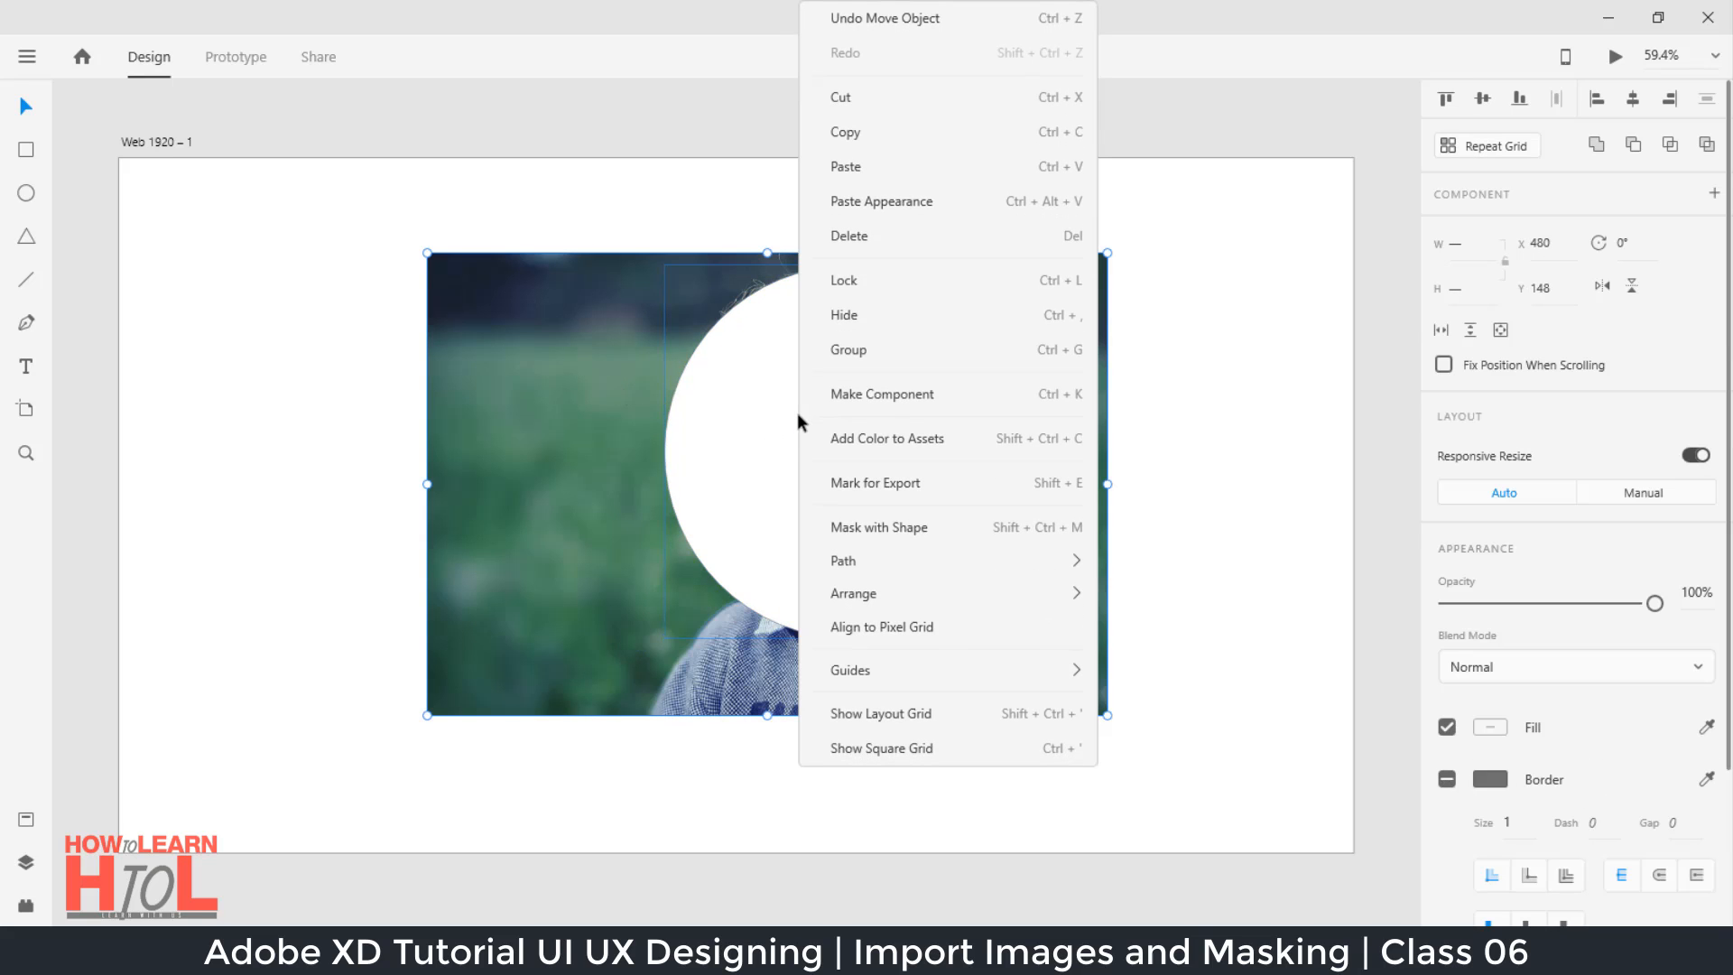
{"action": "left_click", "coordinate": [913, 536]}
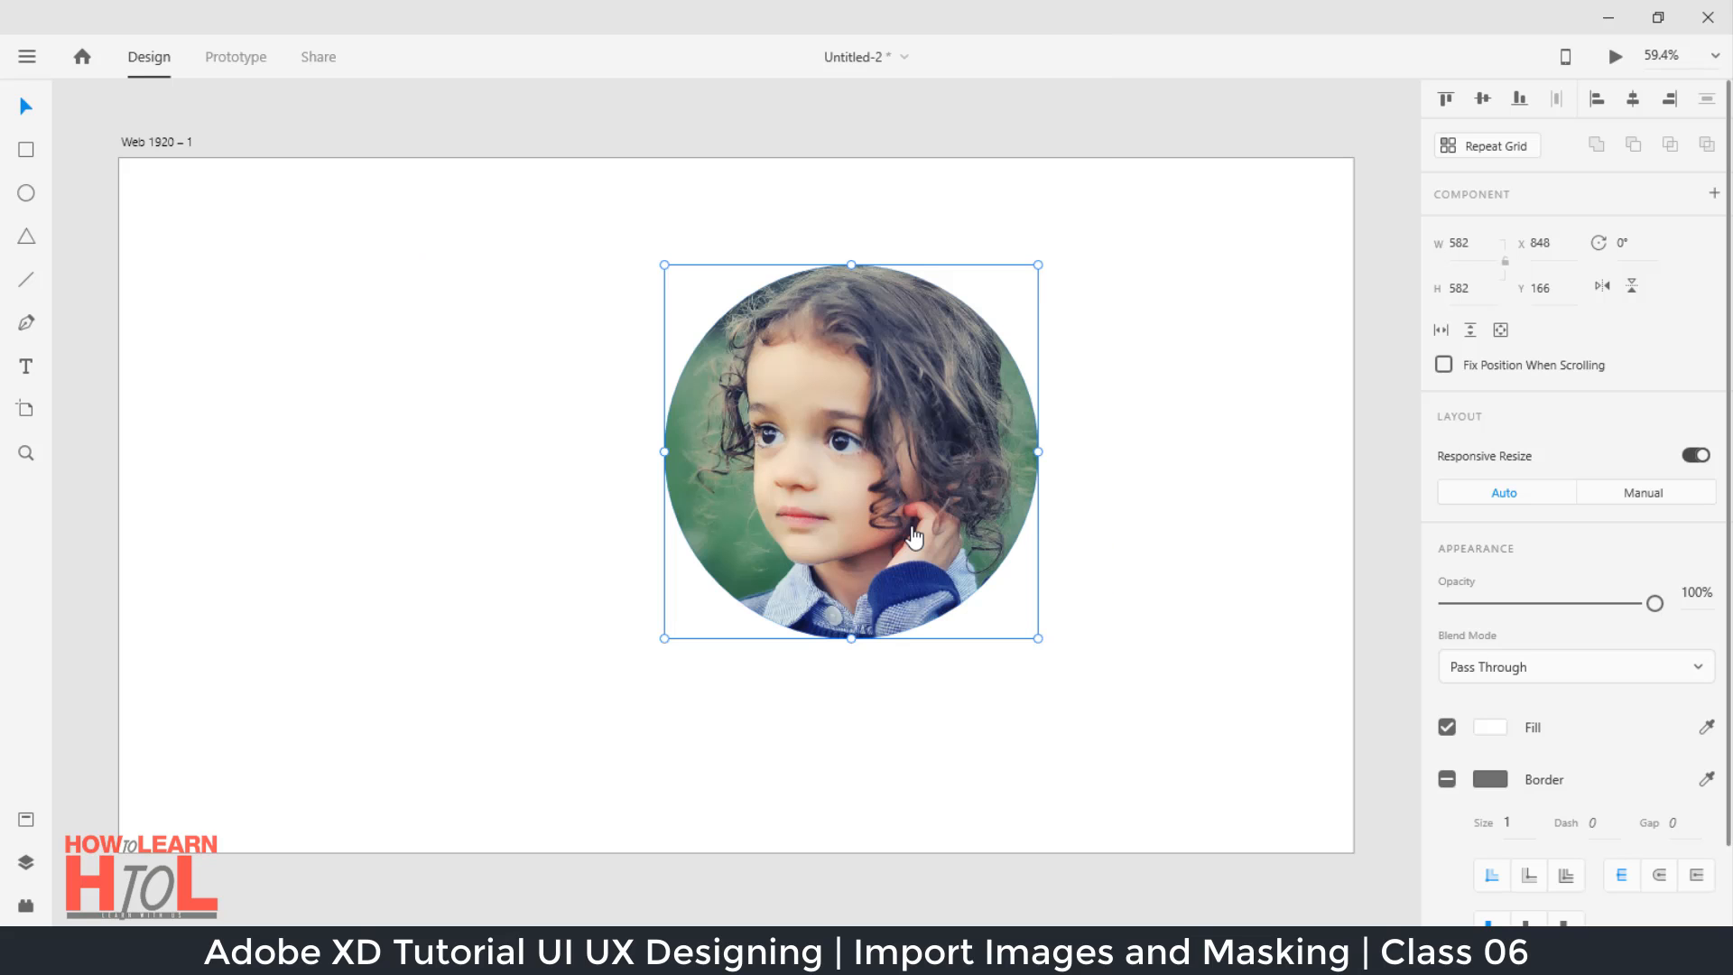
{"action": "left_click", "coordinate": [1078, 408]}
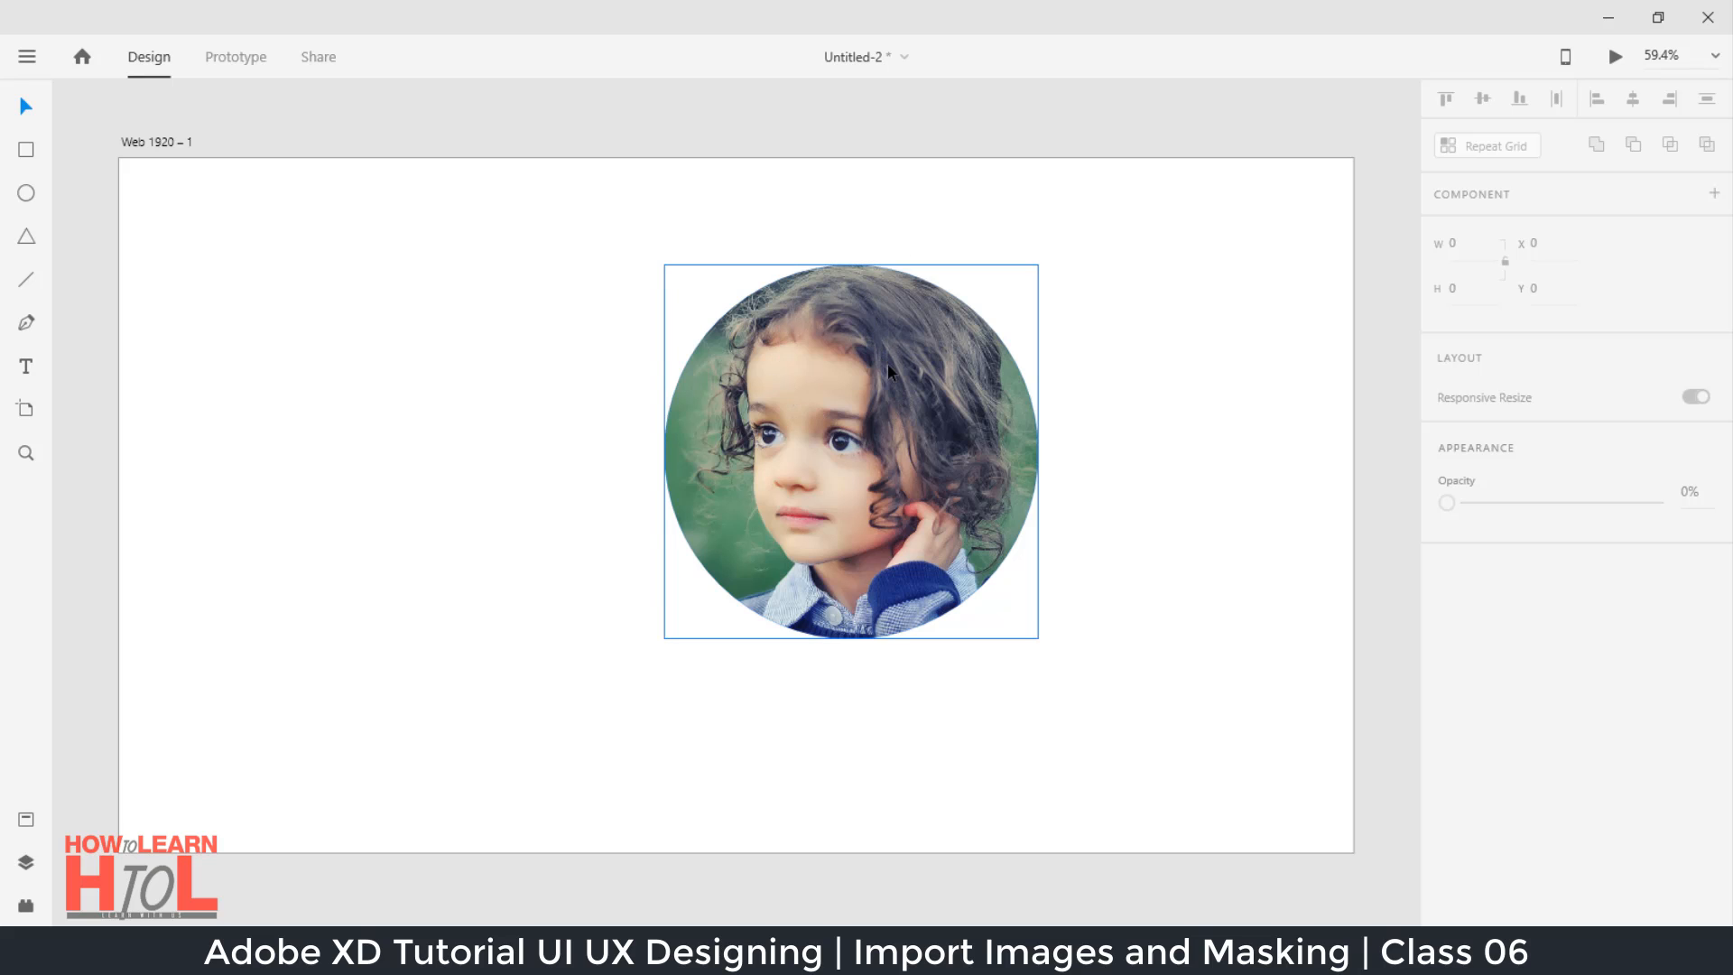
Step: Move the circular masked photo to about X 790, Y 140 and scale it down to about 573 in diameter
{"action": "left_click_drag", "start_coordinate": [905, 359], "coordinate": [850, 340]}
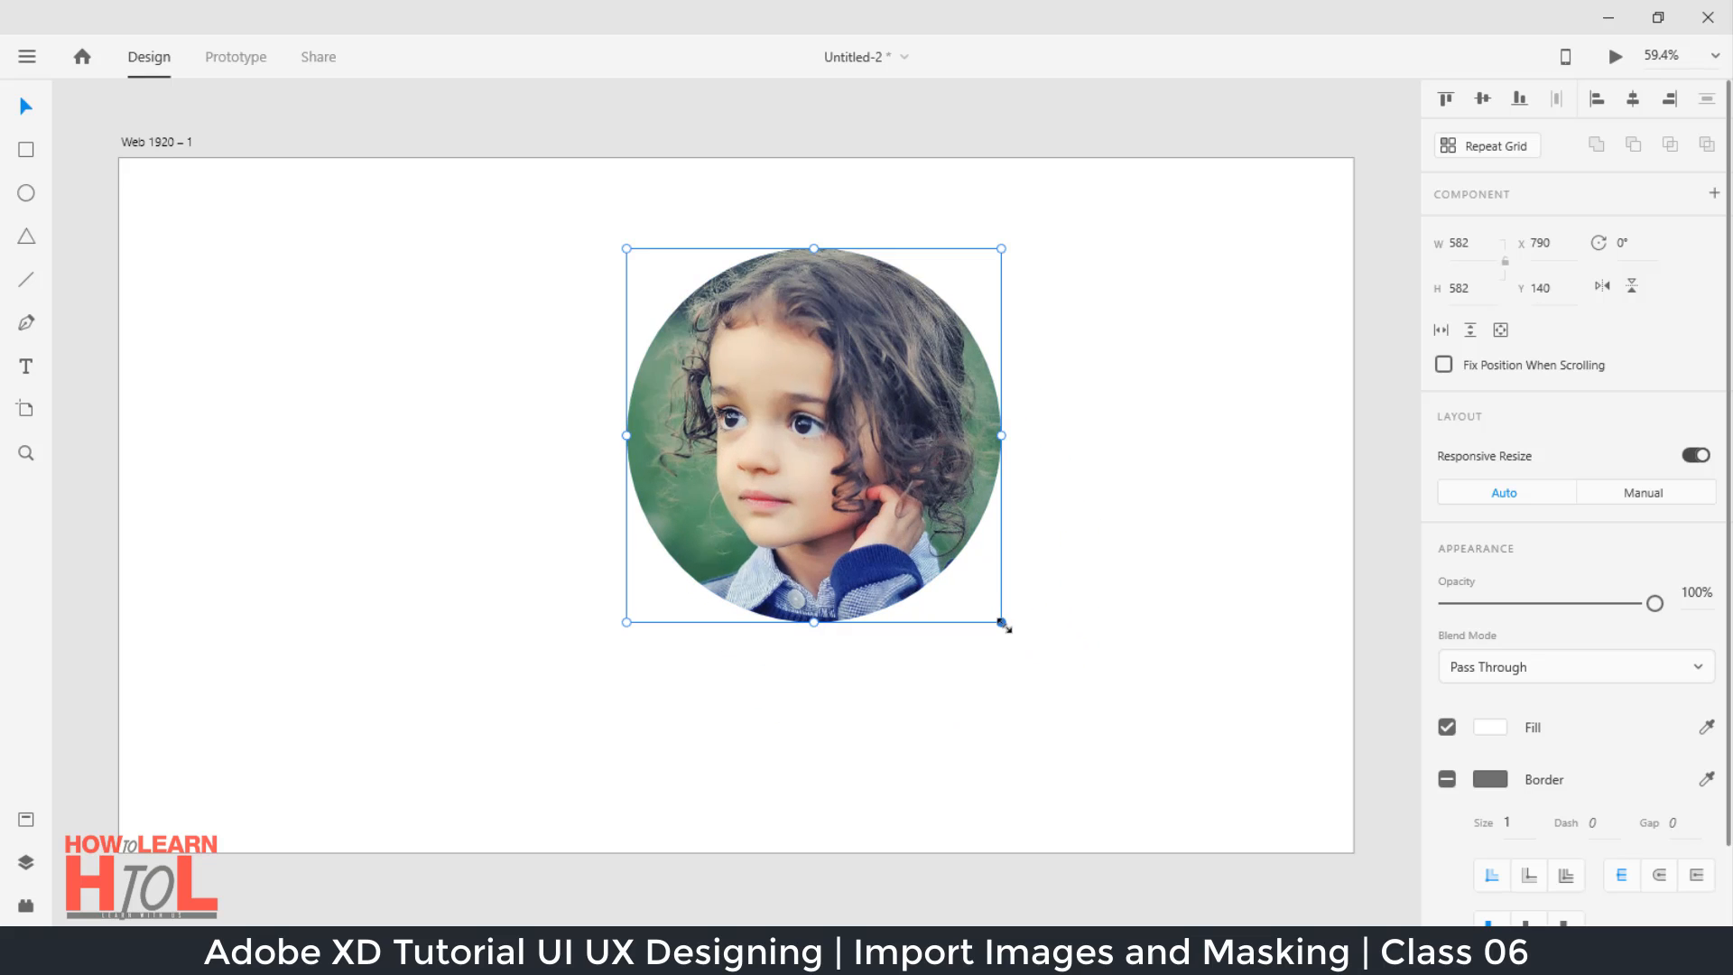
{"action": "mouse_move", "coordinate": [1003, 625]}
{"action": "left_mouse_down"}
{"action": "mouse_move", "coordinate": [851, 460]}
{"action": "mouse_move", "coordinate": [1079, 677]}
{"action": "mouse_move", "coordinate": [1103, 672]}
{"action": "mouse_move", "coordinate": [1005, 545]}
{"action": "mouse_move", "coordinate": [1071, 620]}
{"action": "mouse_move", "coordinate": [994, 617]}
{"action": "left_mouse_up"}
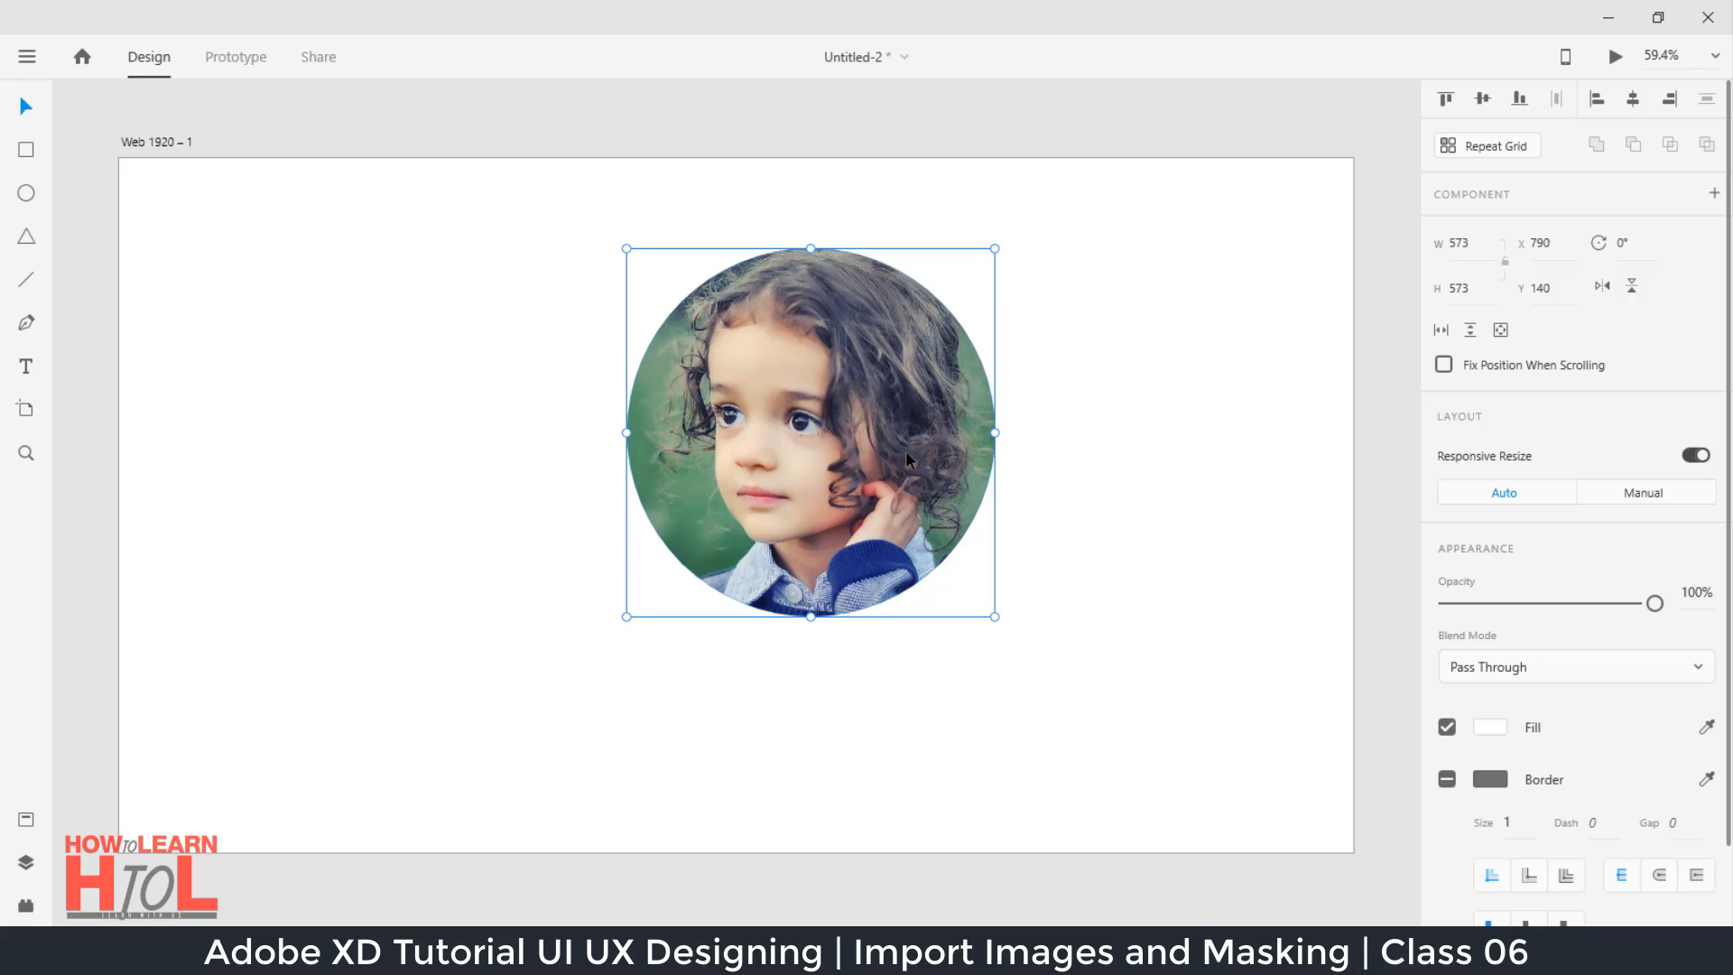
{"action": "key", "text": "Escape"}
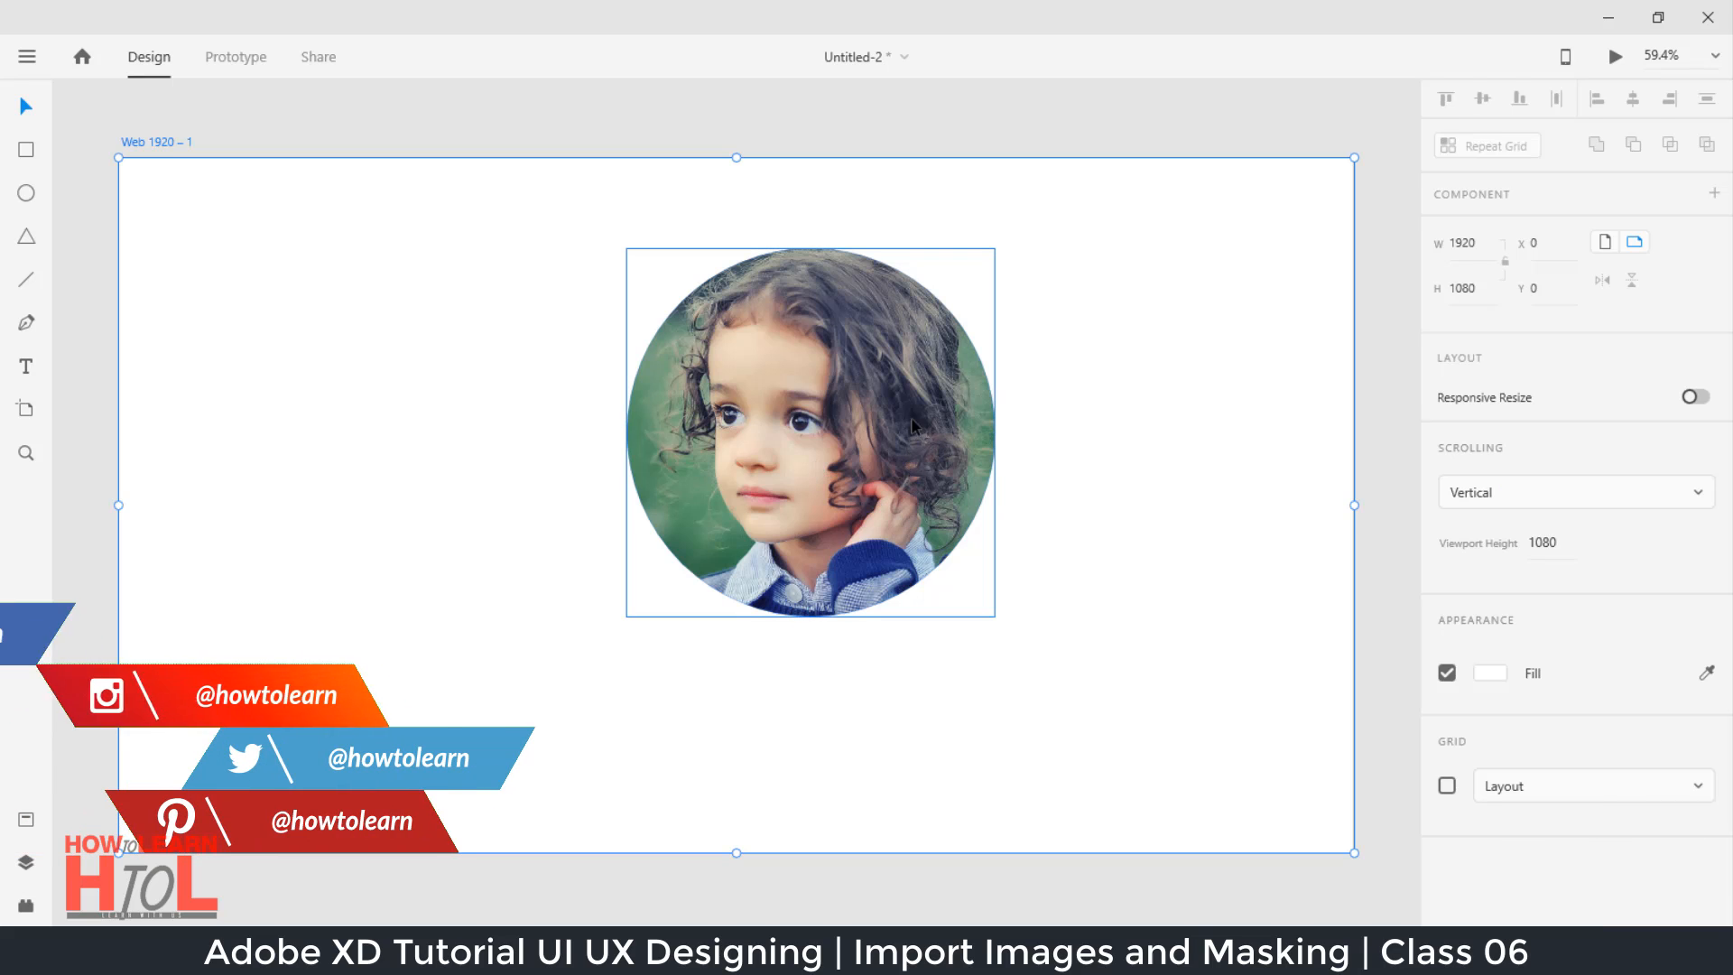
Step: Inside the mask group, enlarge the child photo to about 1191 by 810 and reposition it to about X 420, Y 36
{"action": "double_click", "coordinate": [839, 368]}
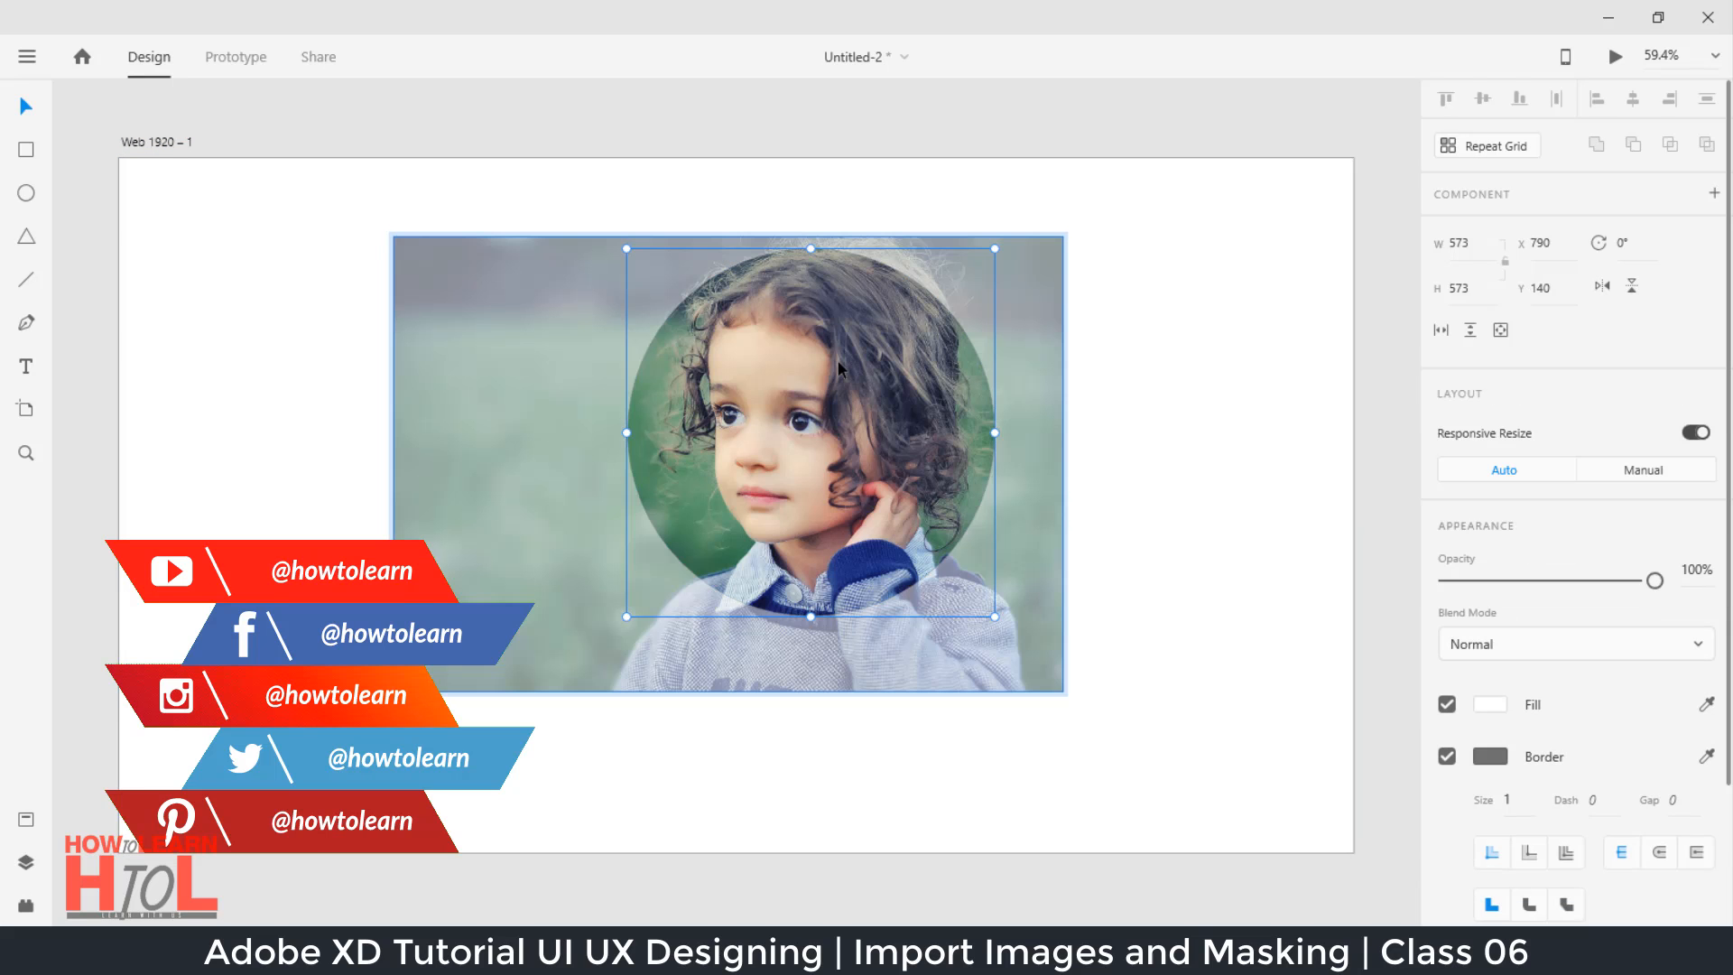
{"action": "left_click_drag", "start_coordinate": [547, 448], "coordinate": [637, 419]}
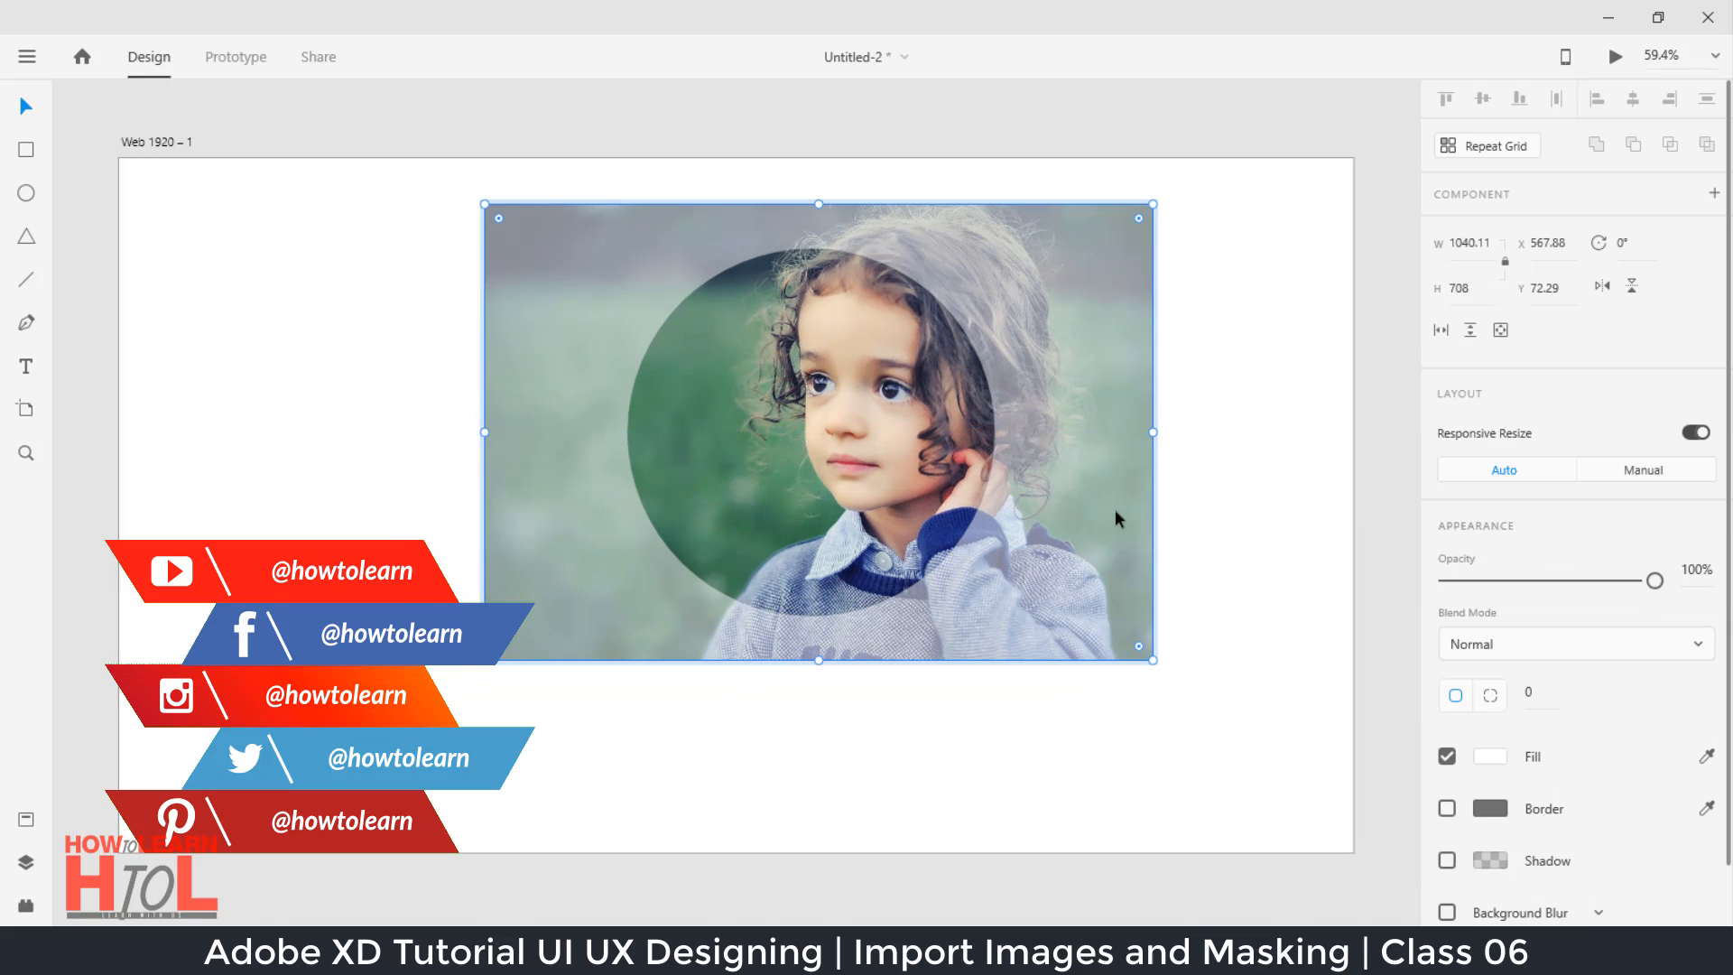
{"action": "left_click_drag", "start_coordinate": [1114, 508], "coordinate": [1065, 521]}
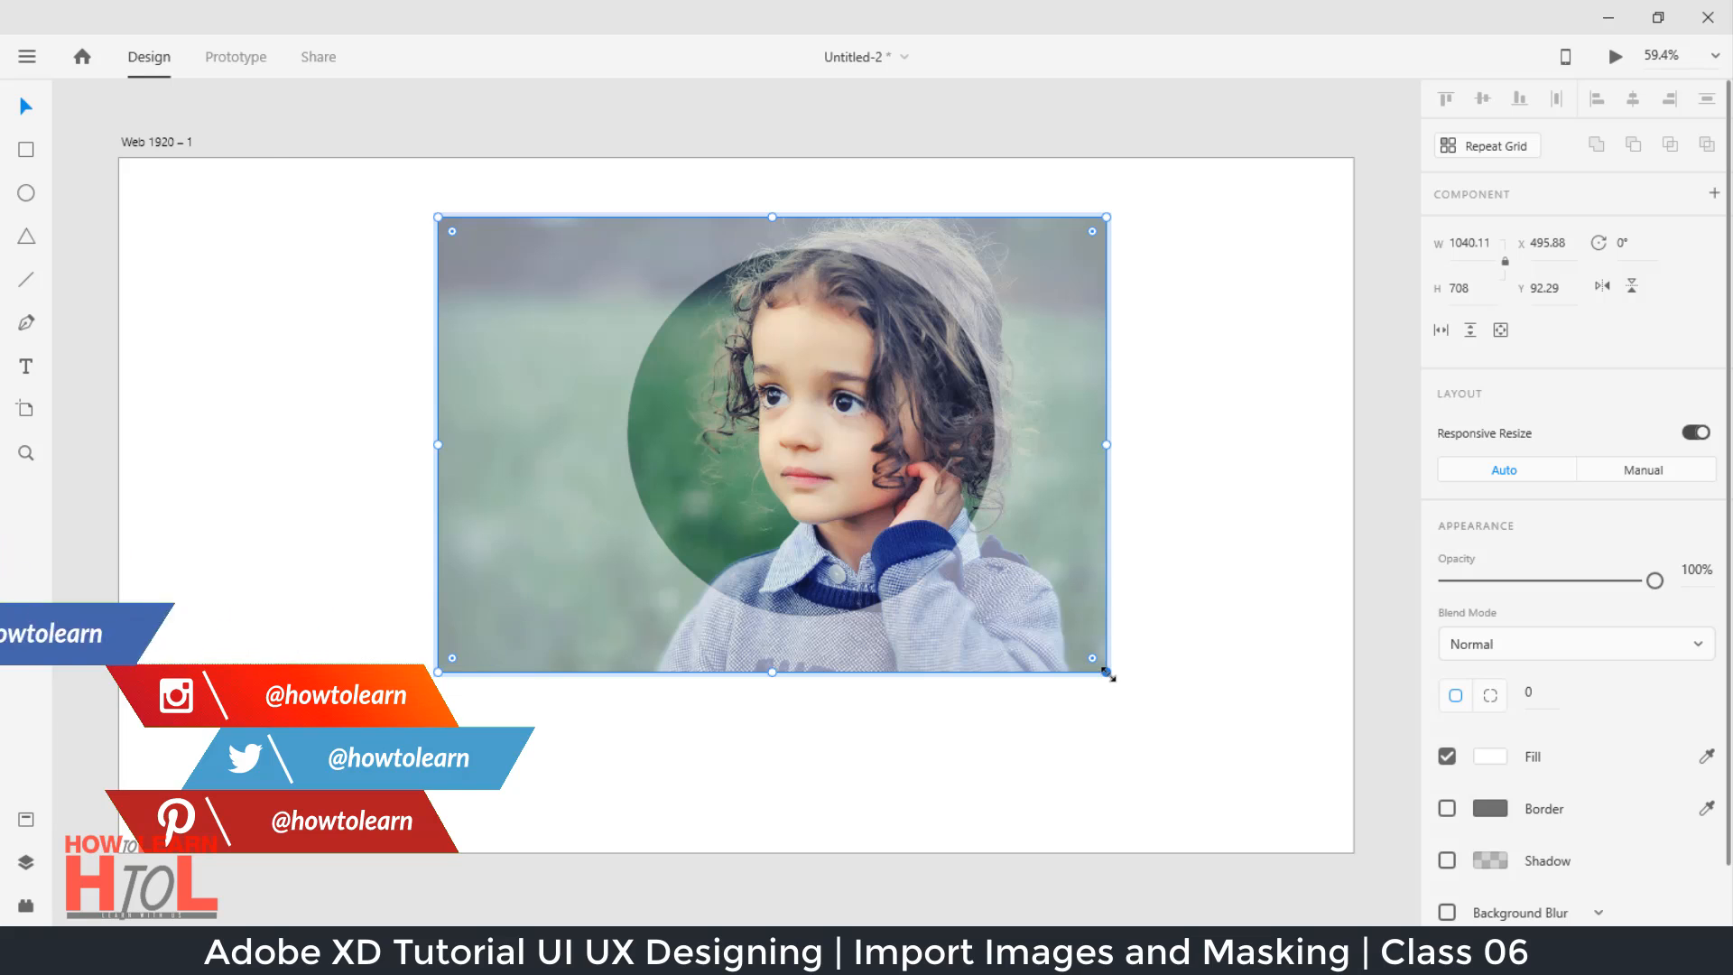
{"action": "left_click_drag", "start_coordinate": [1103, 676], "coordinate": [1199, 739]}
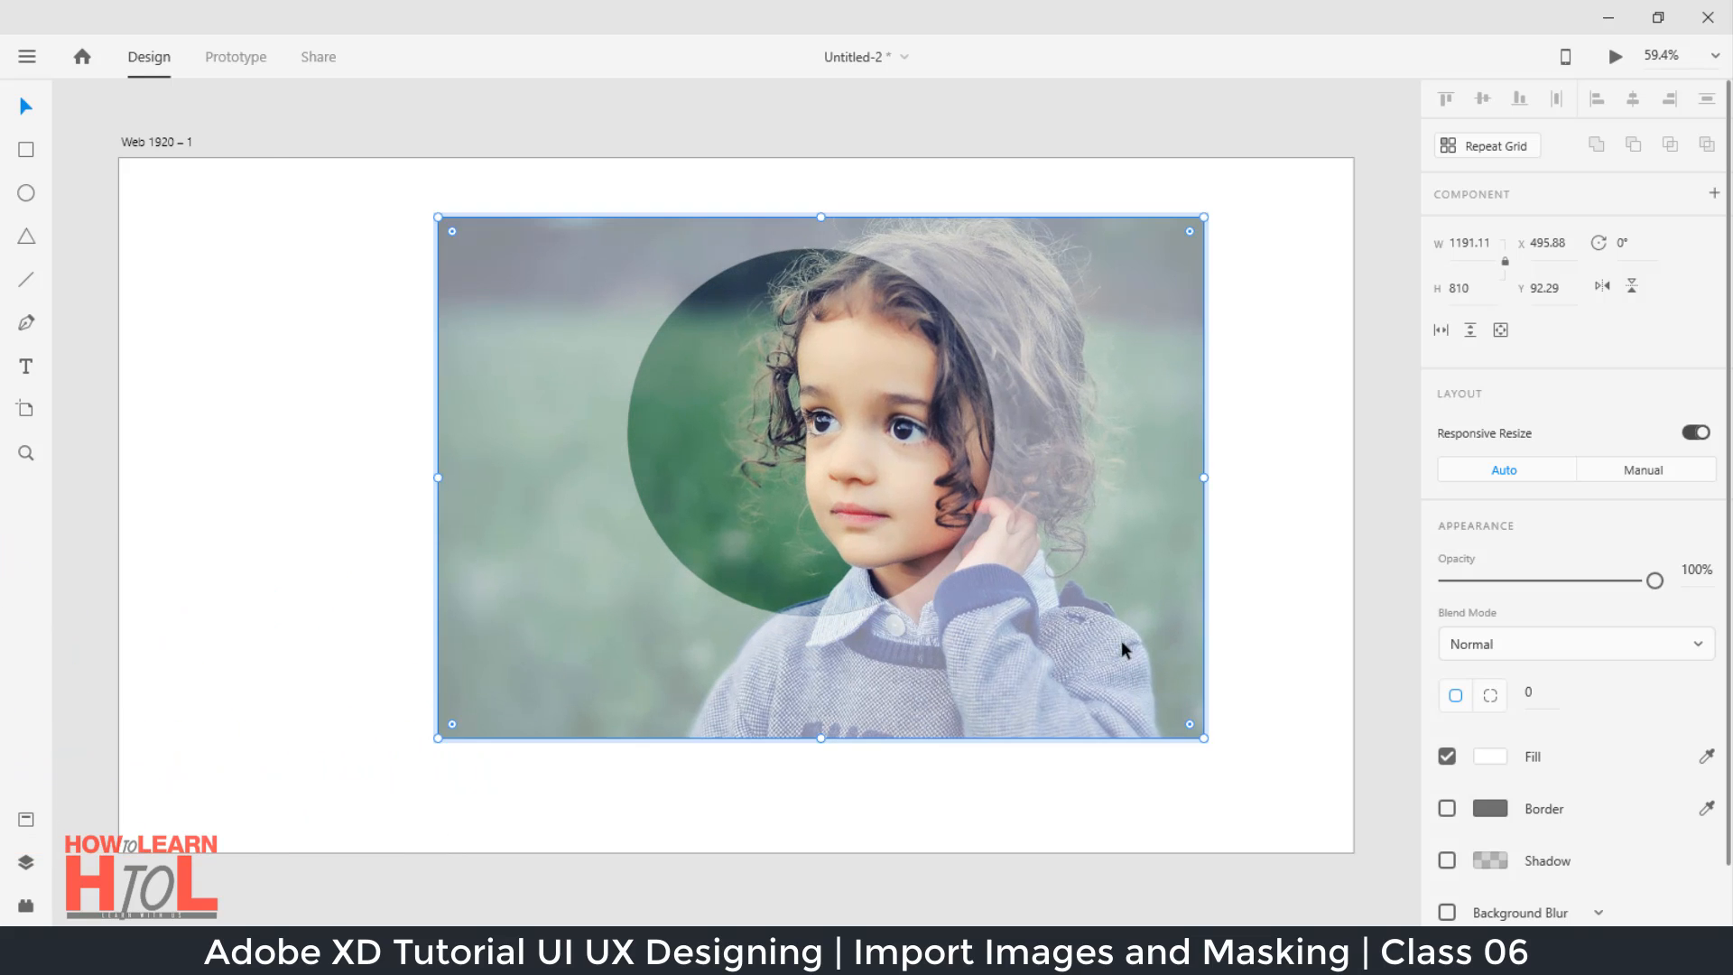
{"action": "left_click_drag", "start_coordinate": [1125, 650], "coordinate": [1079, 606]}
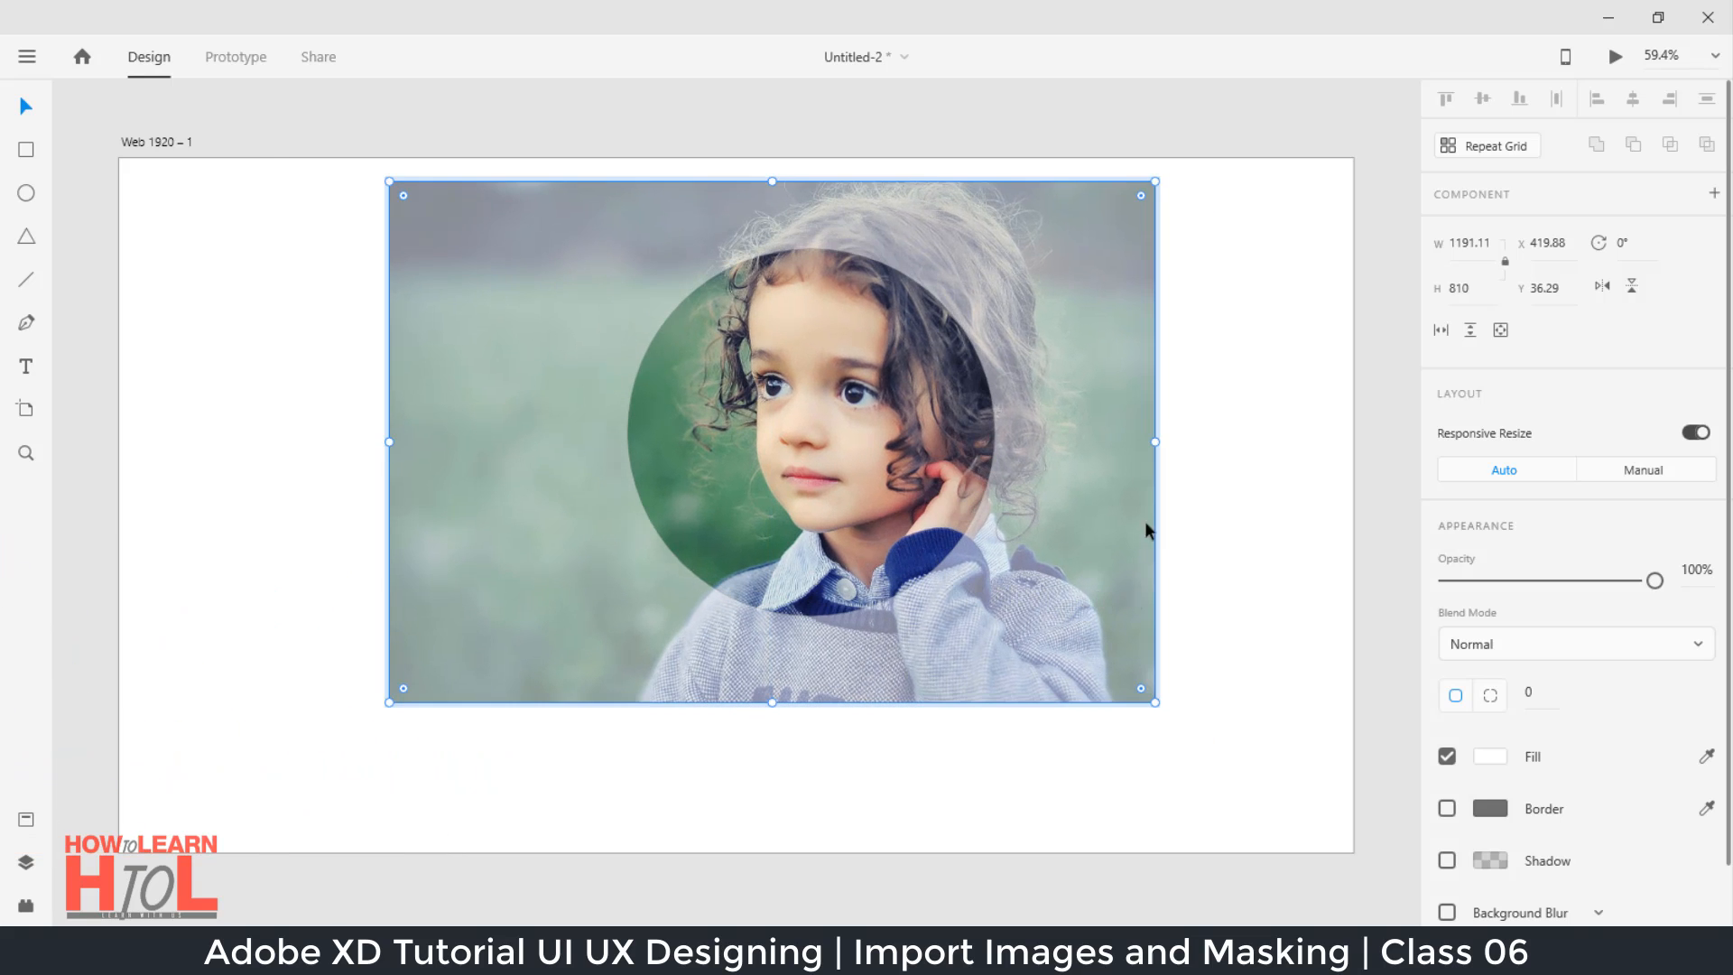
Step: Enlarge the mask circle to about 692 in diameter, placing the photo at about X 417, Y 81 and the circle at about X 822, Y 91
{"action": "left_click", "coordinate": [768, 266]}
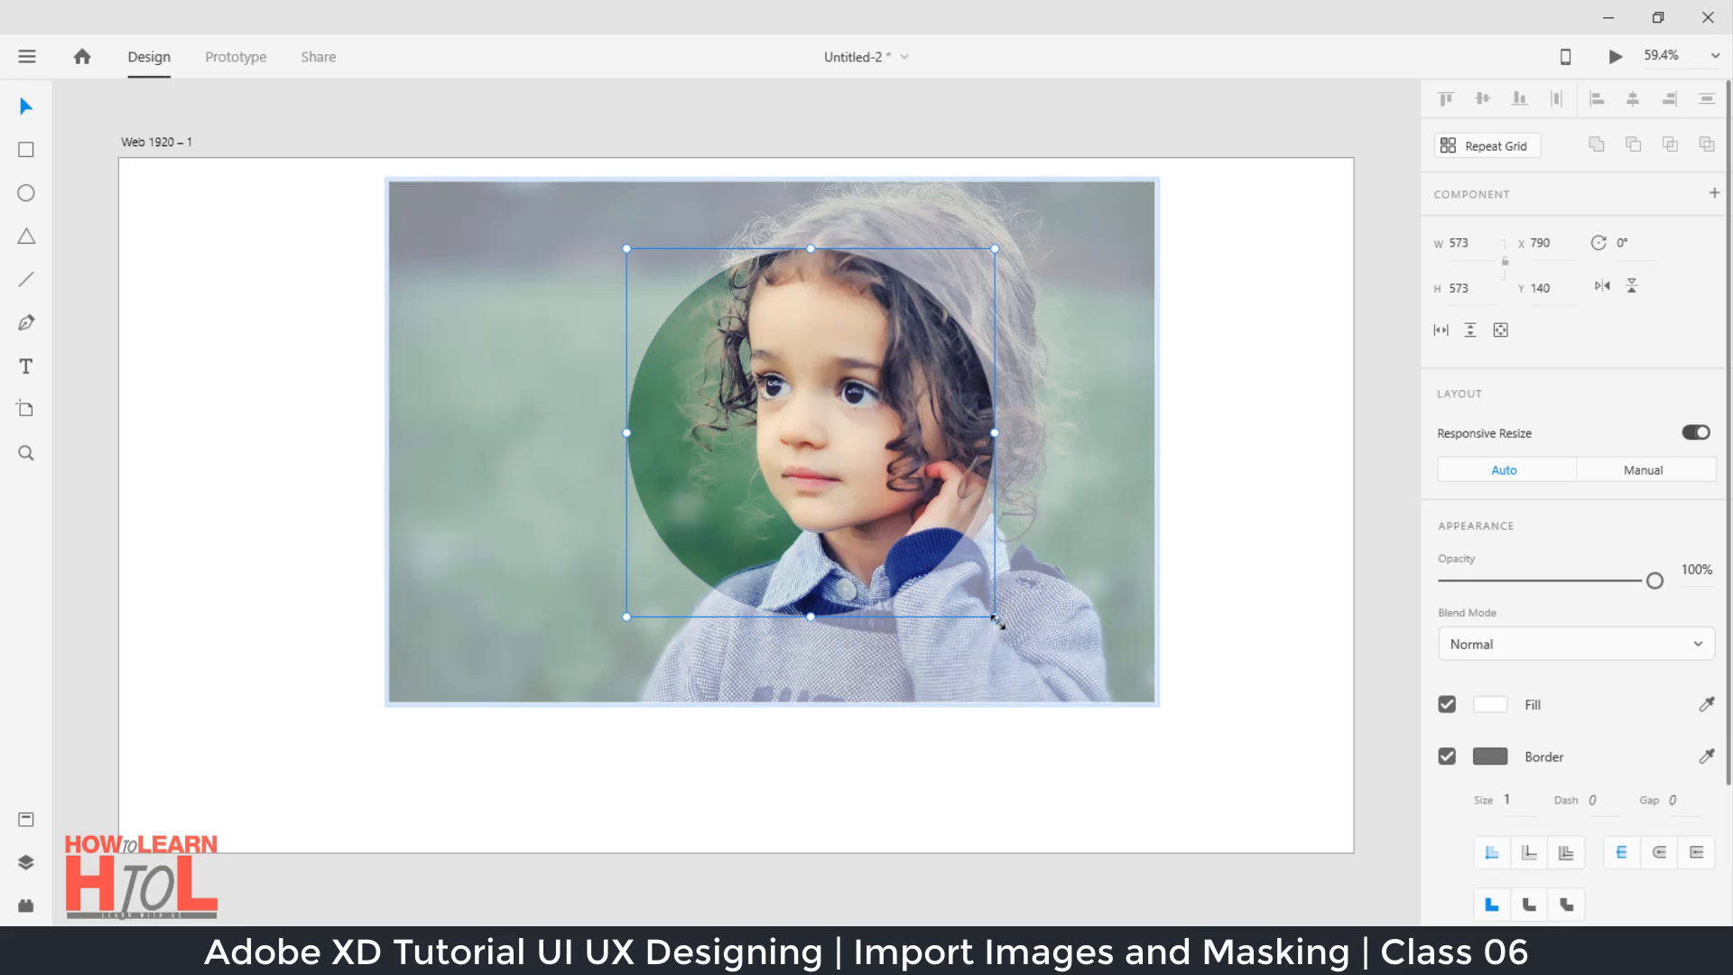
{"action": "left_click_drag", "start_coordinate": [993, 615], "coordinate": [1071, 692]}
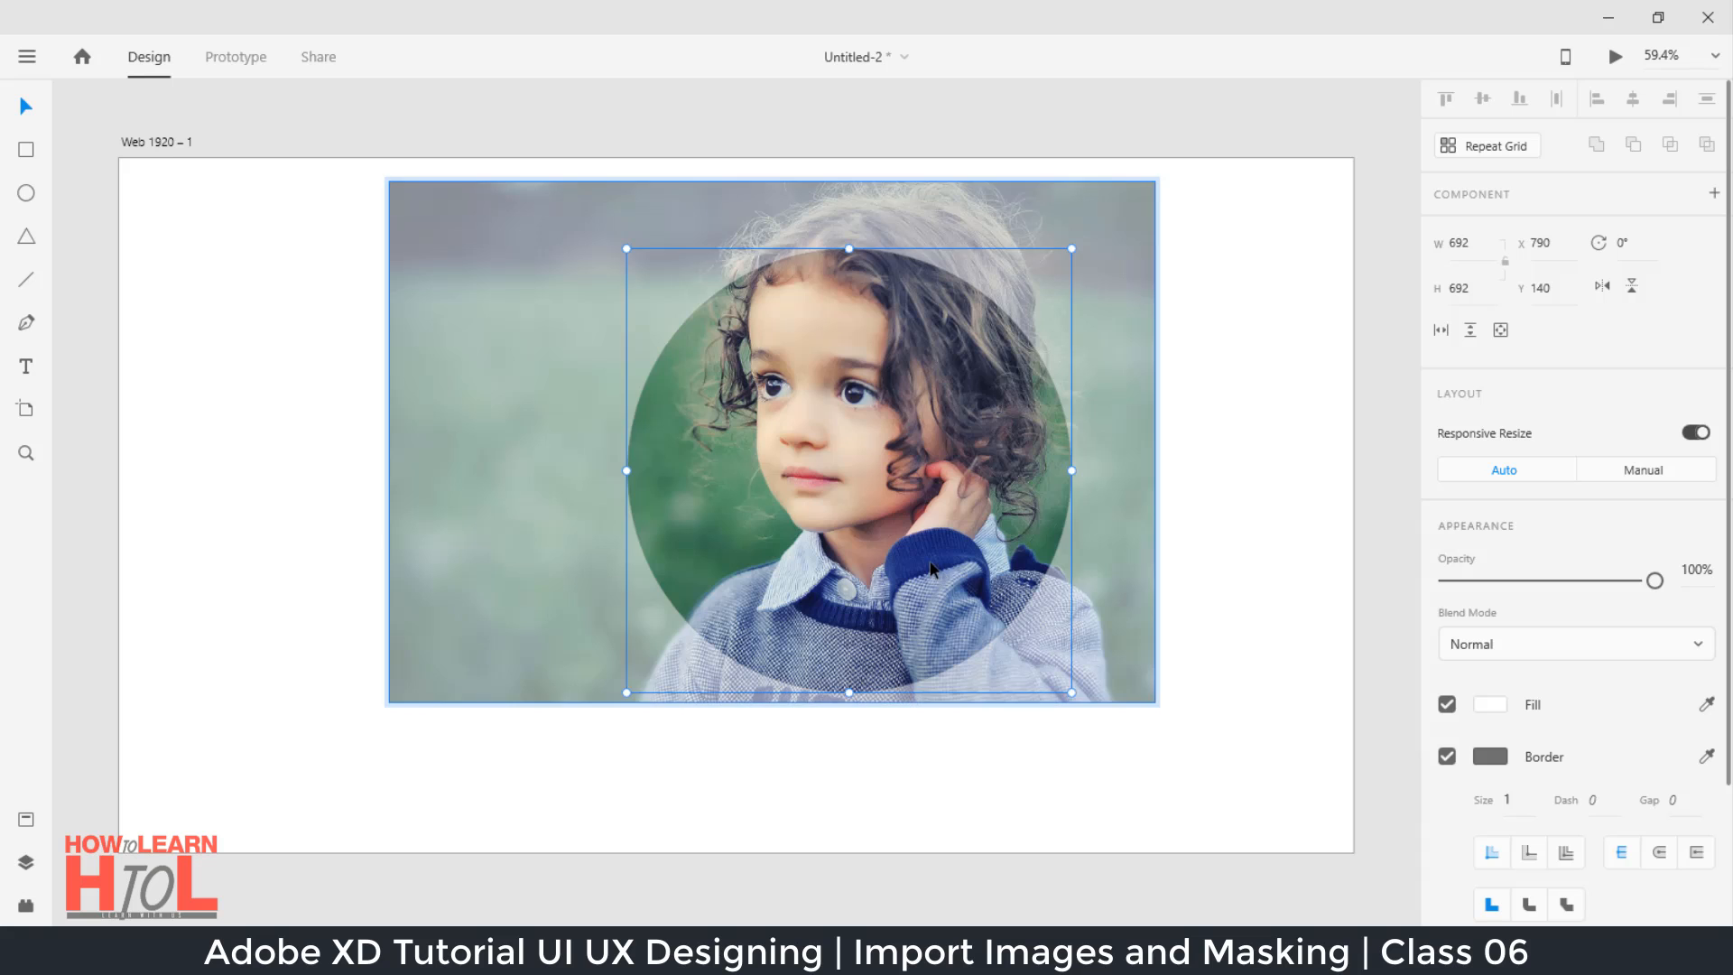
{"action": "mouse_move", "coordinate": [933, 567]}
{"action": "left_mouse_down"}
{"action": "mouse_move", "coordinate": [958, 517]}
{"action": "mouse_move", "coordinate": [935, 589]}
{"action": "left_mouse_up"}
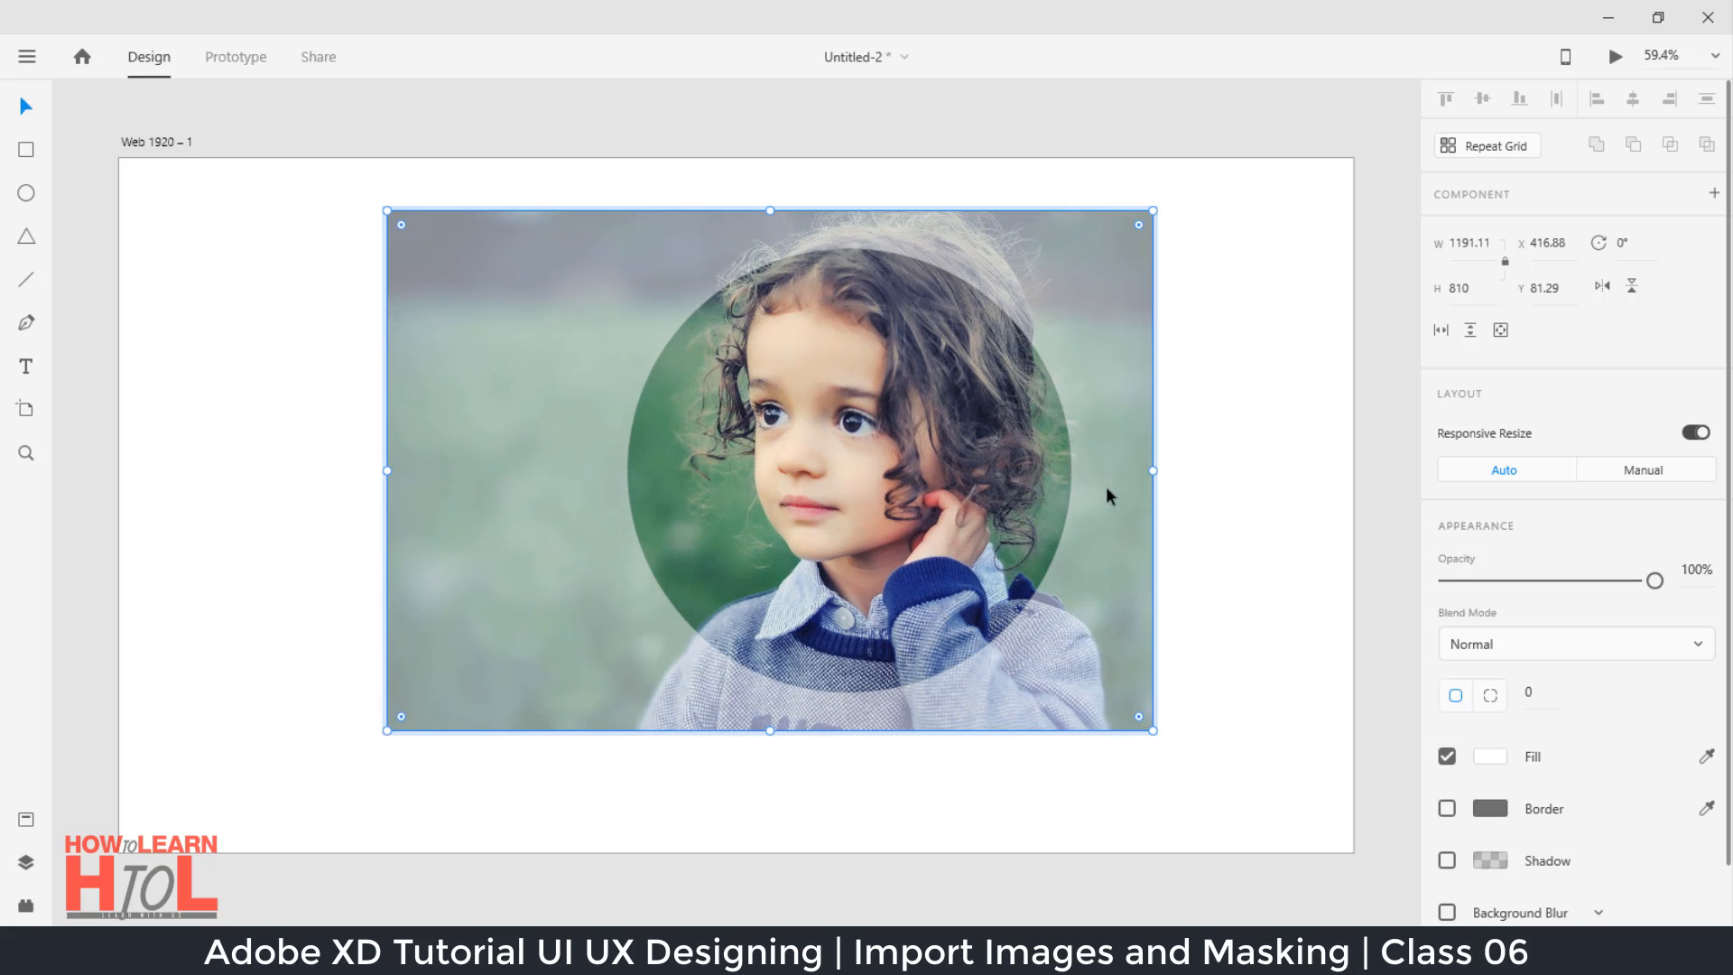
{"action": "mouse_move", "coordinate": [1068, 490]}
{"action": "left_mouse_down"}
{"action": "mouse_move", "coordinate": [1097, 451]}
{"action": "mouse_move", "coordinate": [1010, 484]}
{"action": "mouse_move", "coordinate": [1056, 508]}
{"action": "mouse_move", "coordinate": [1086, 468]}
{"action": "left_mouse_up"}
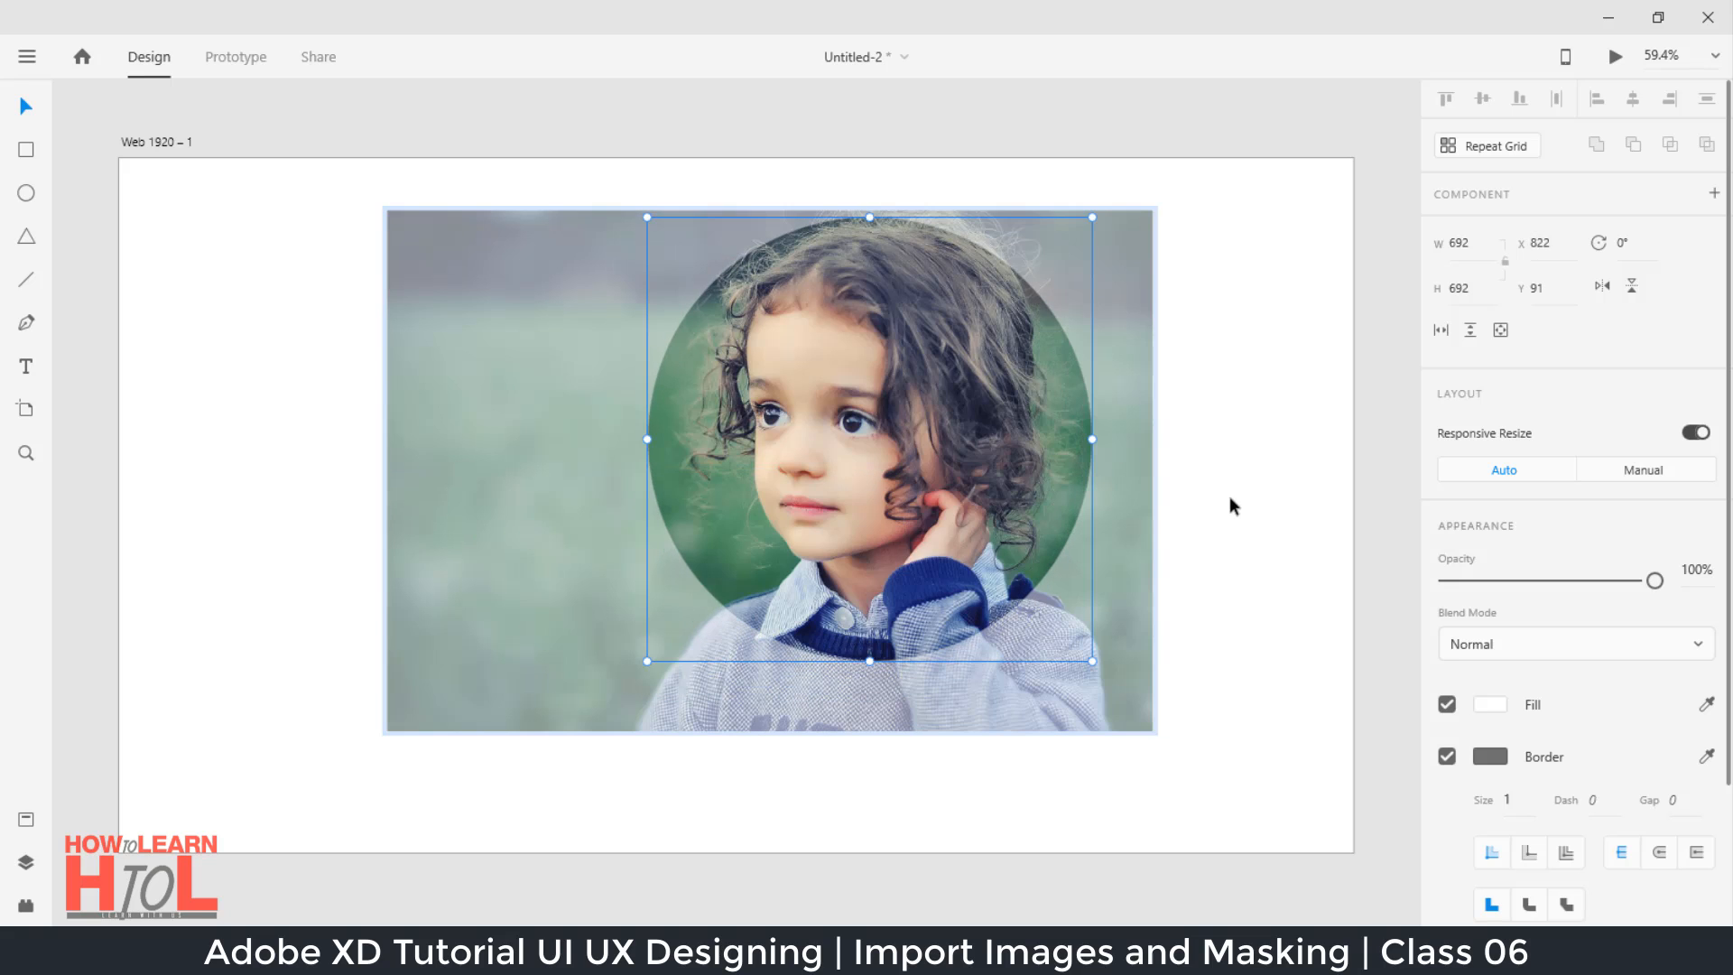
{"action": "key", "text": "Escape"}
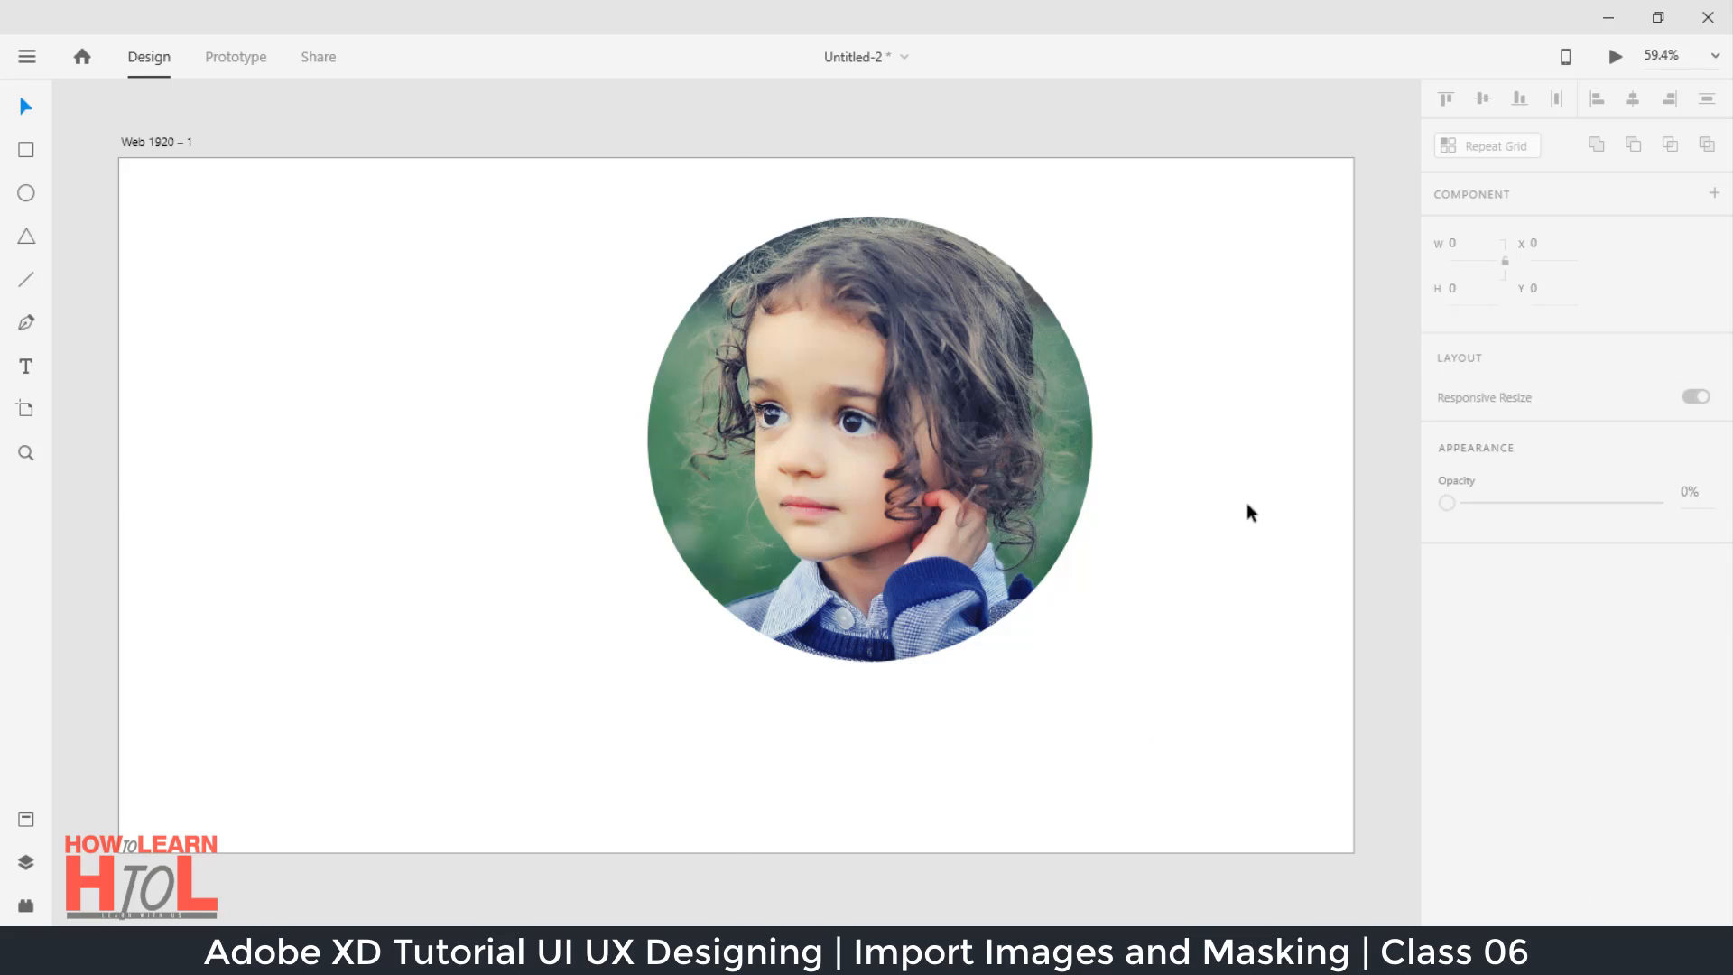
{"action": "left_click", "coordinate": [1245, 506]}
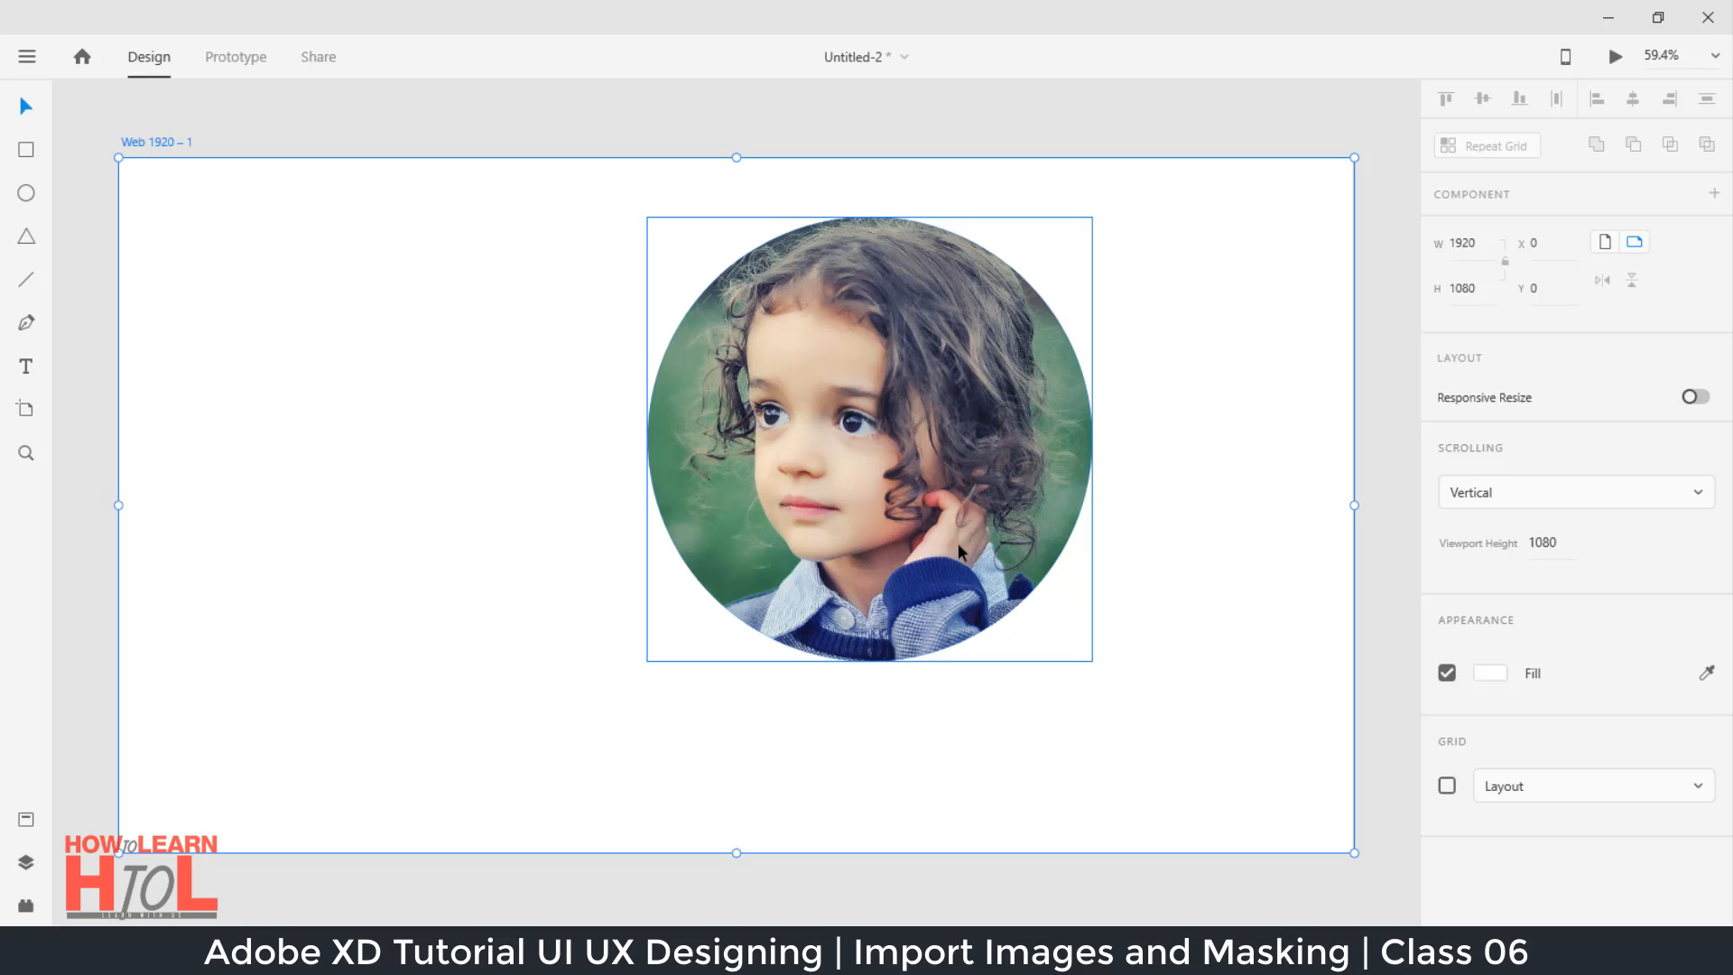
{"action": "left_click", "coordinate": [816, 769]}
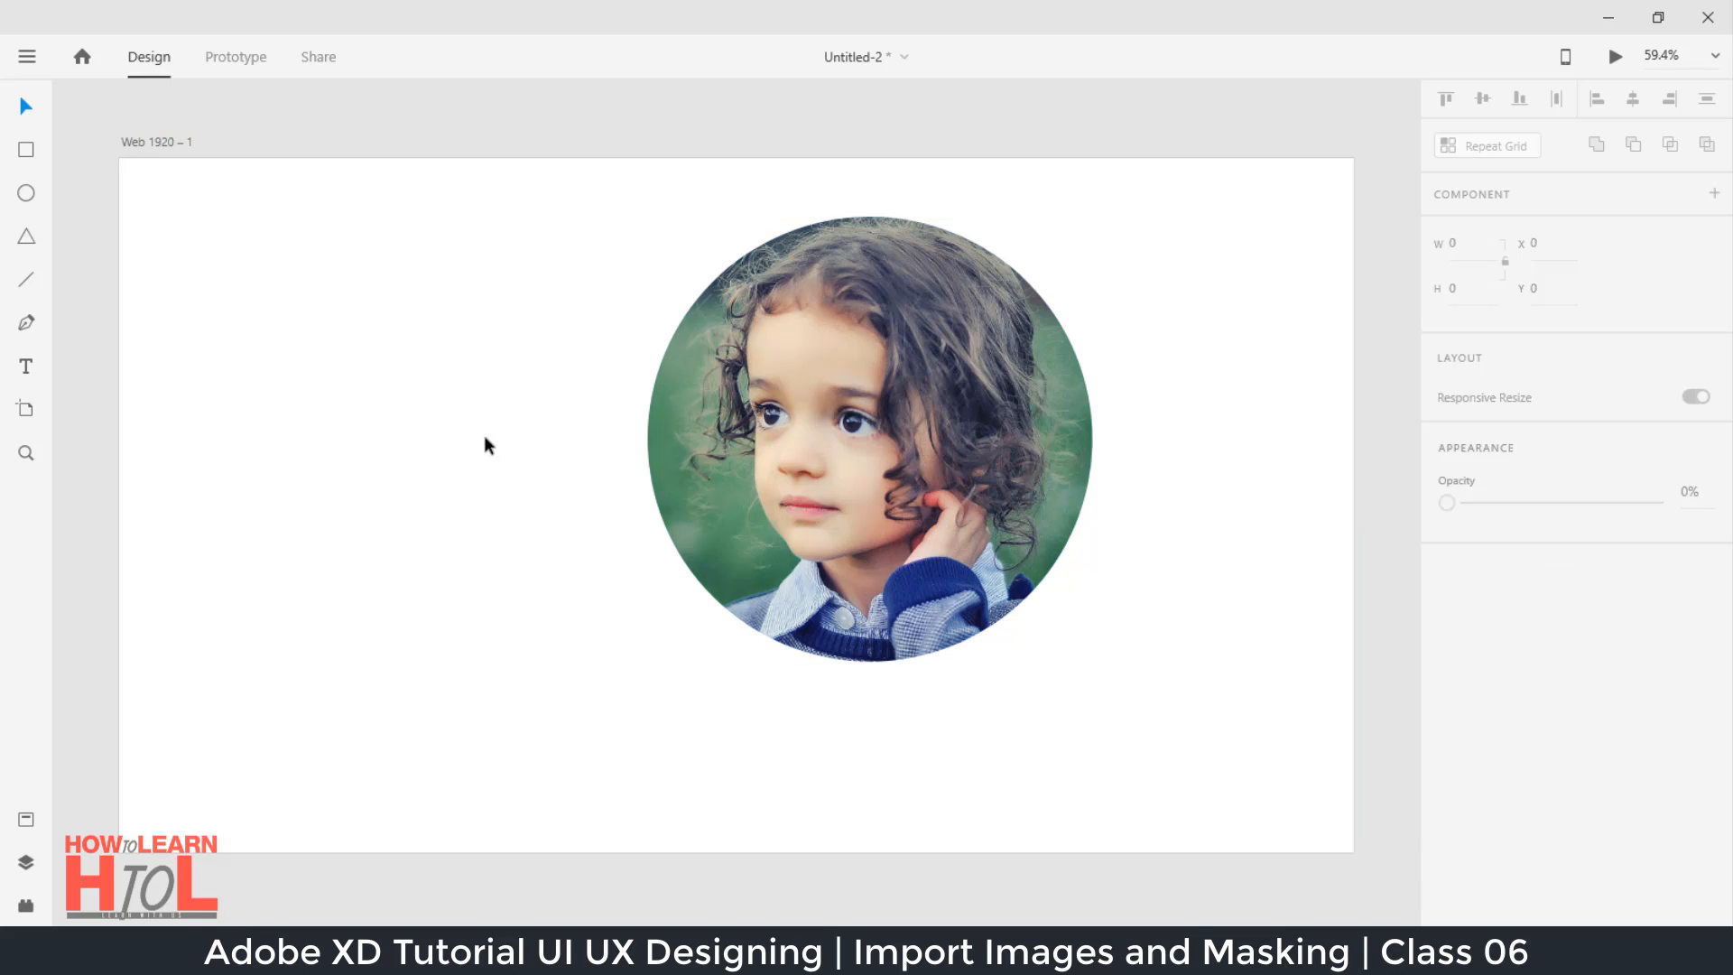
Step: Expand the mask group in the layer list and scale its ellipse down to about 643 in diameter
{"action": "left_click", "coordinate": [26, 865]}
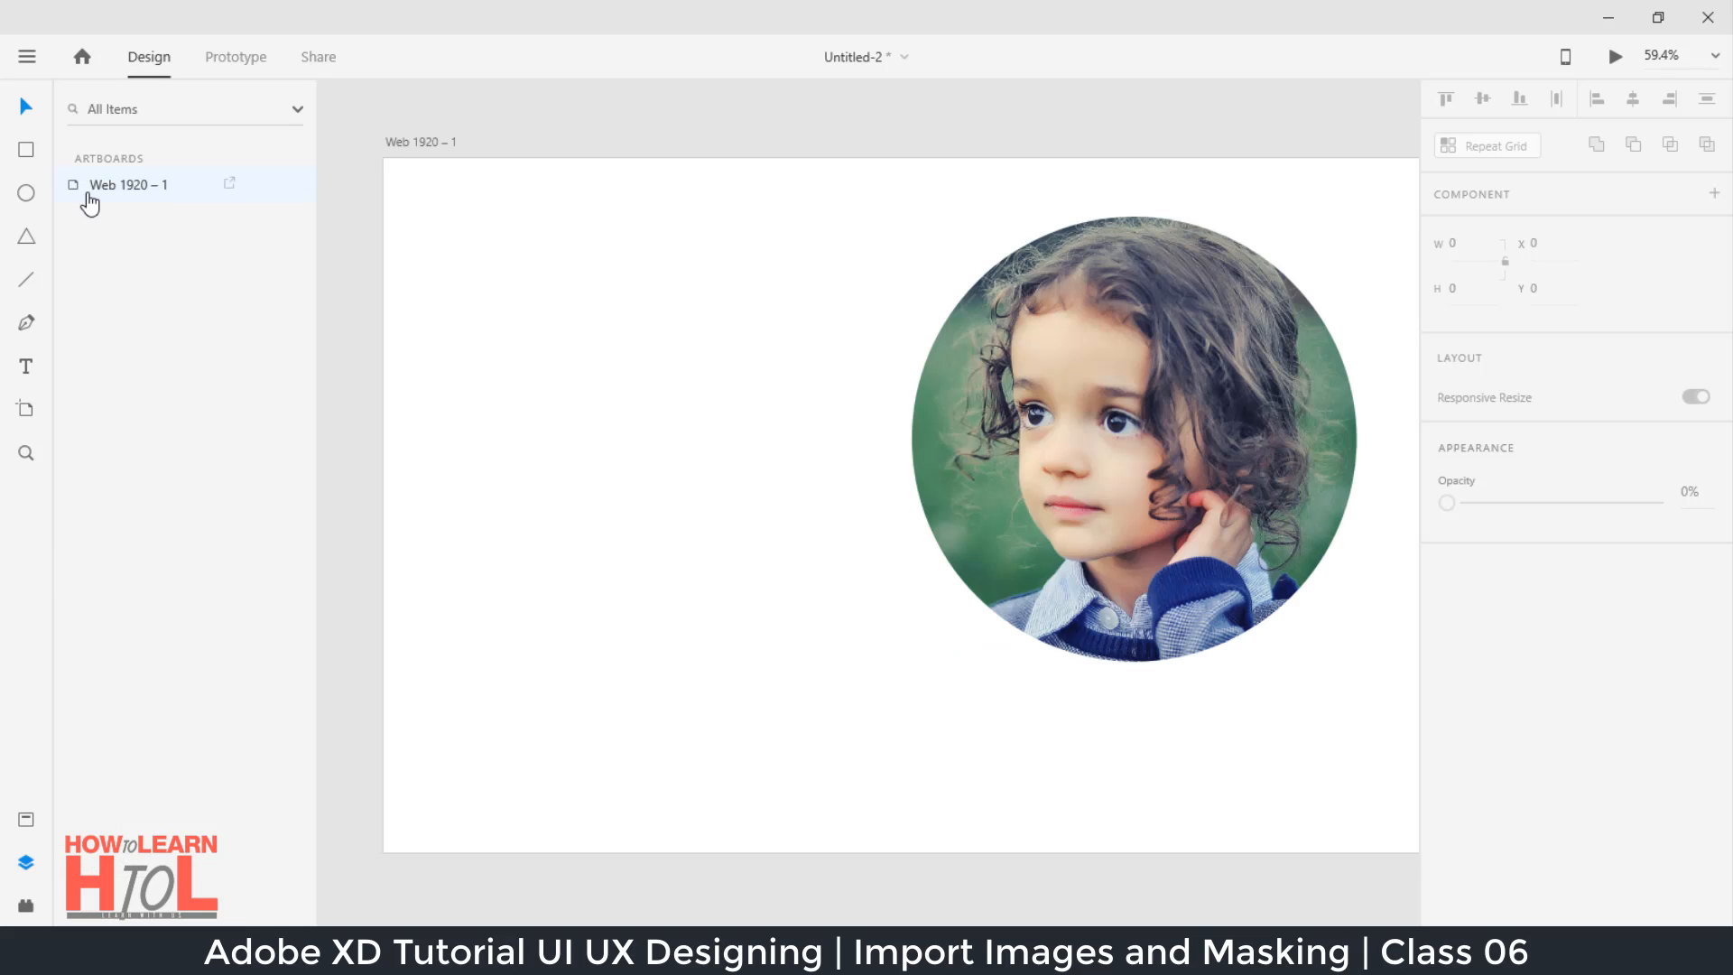
{"action": "left_click", "coordinate": [1184, 471]}
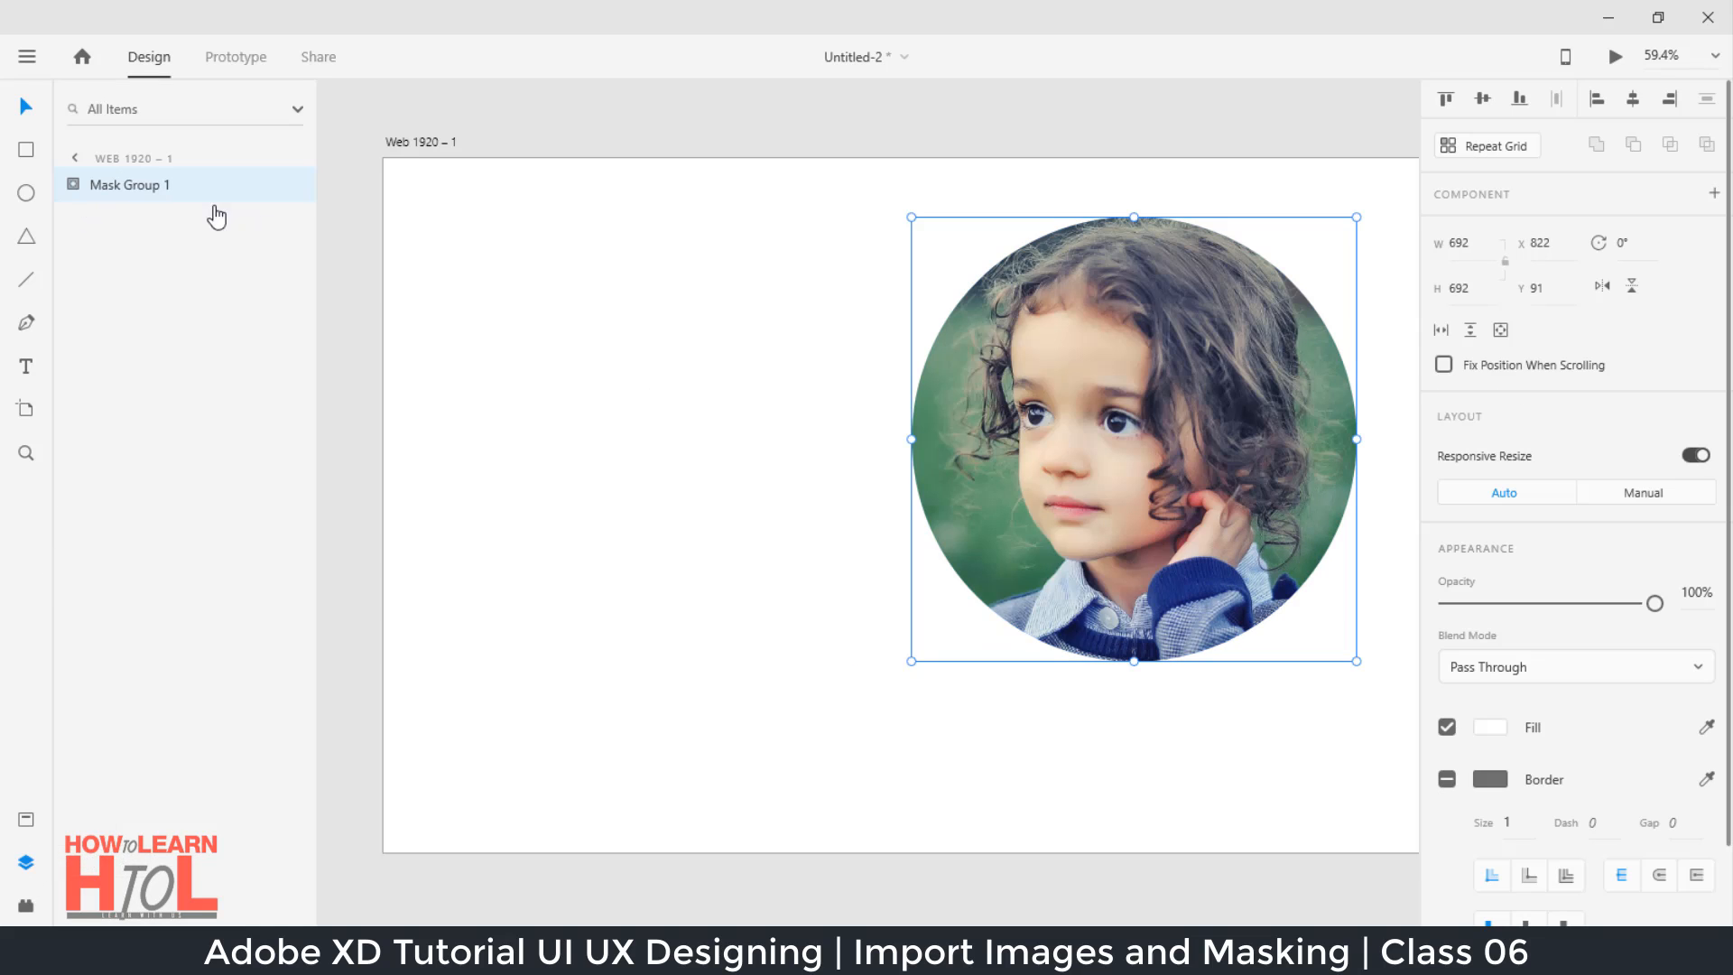
{"action": "left_click", "coordinate": [74, 186]}
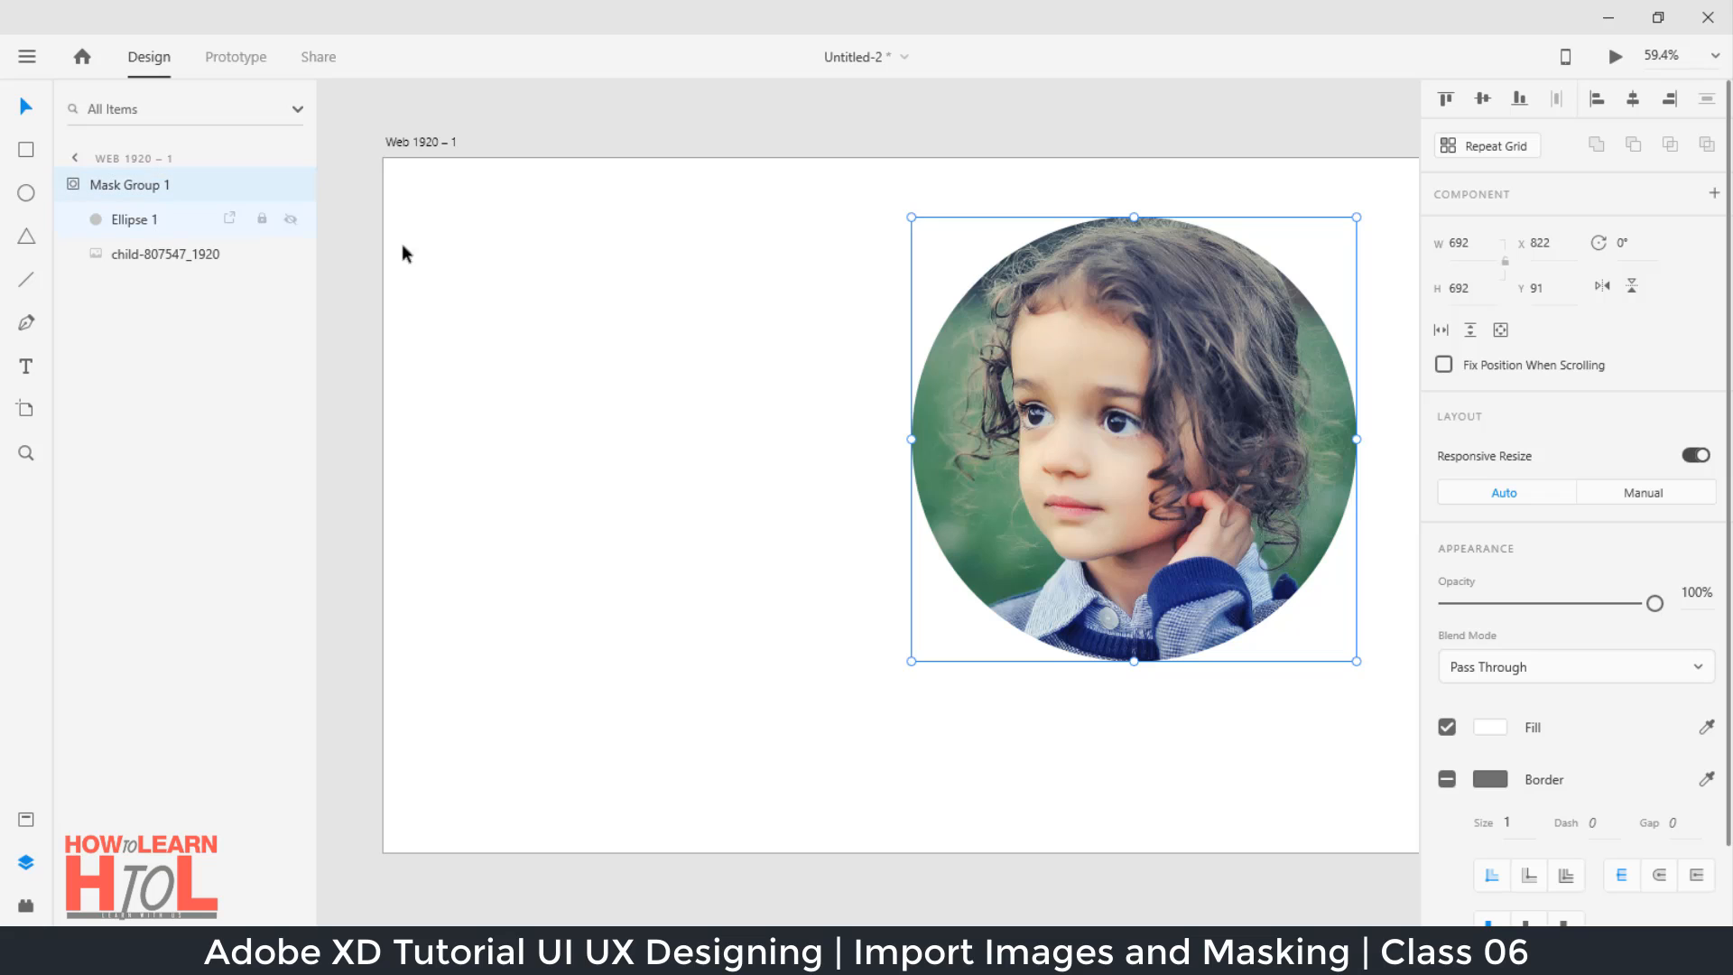
{"action": "left_click", "coordinate": [126, 221]}
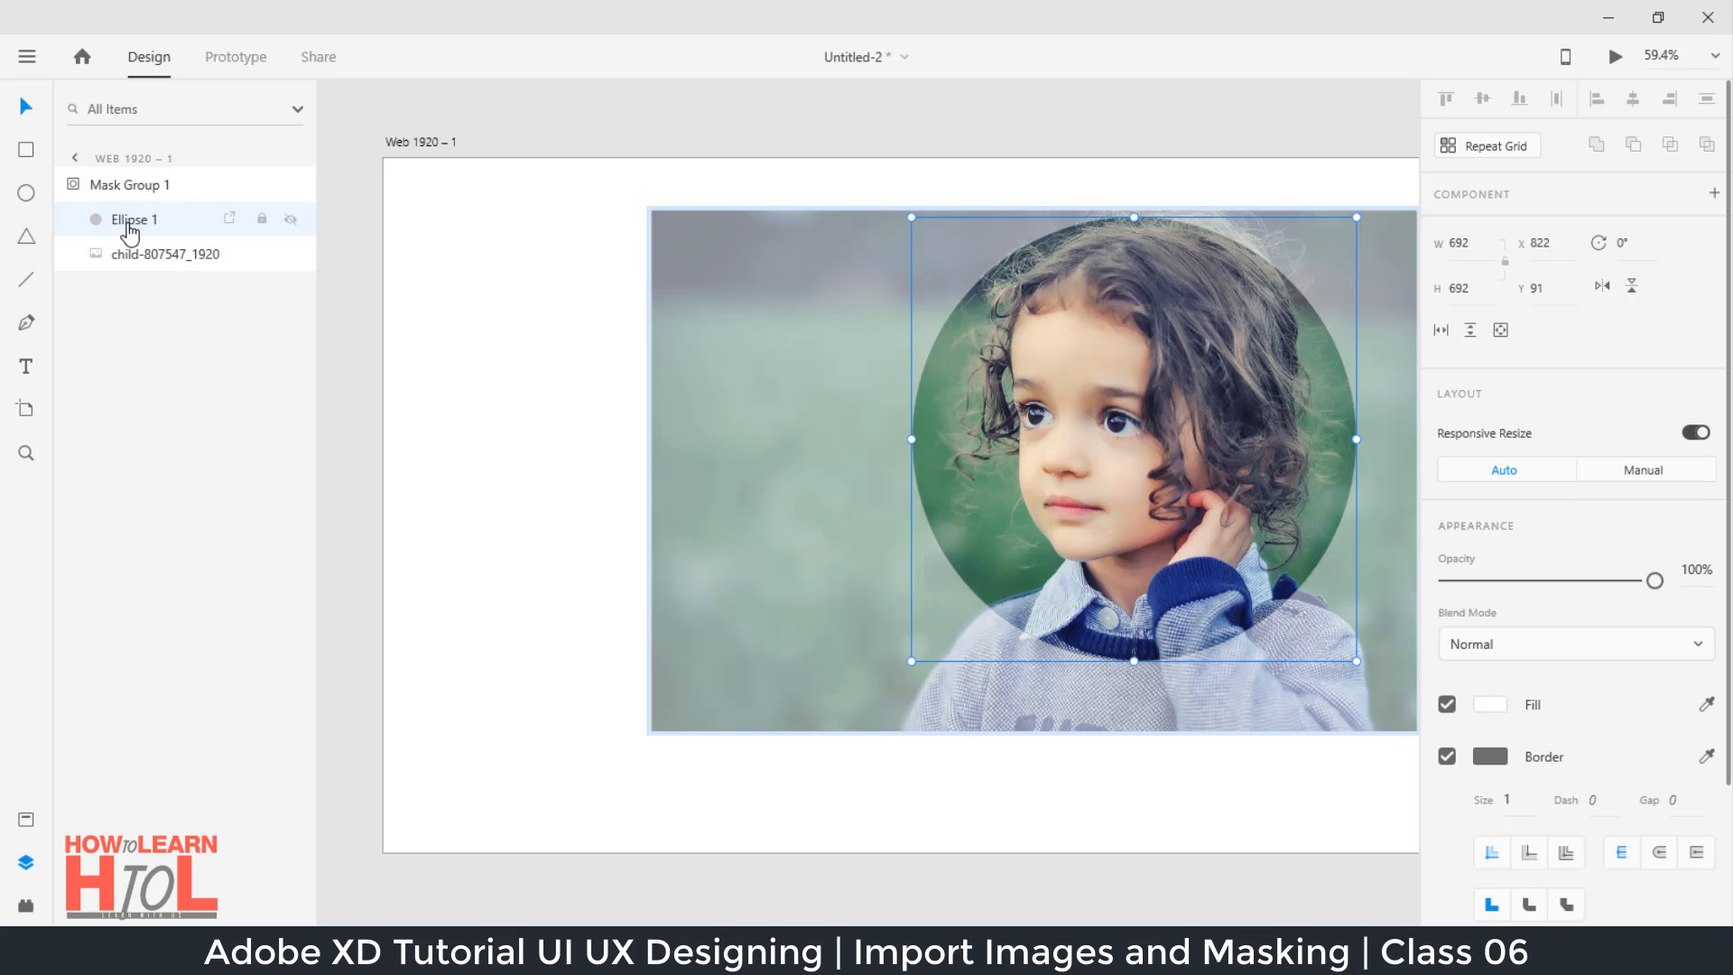
{"action": "left_click_drag", "start_coordinate": [912, 661], "coordinate": [943, 646]}
{"action": "key", "text": "ctrl+z"}
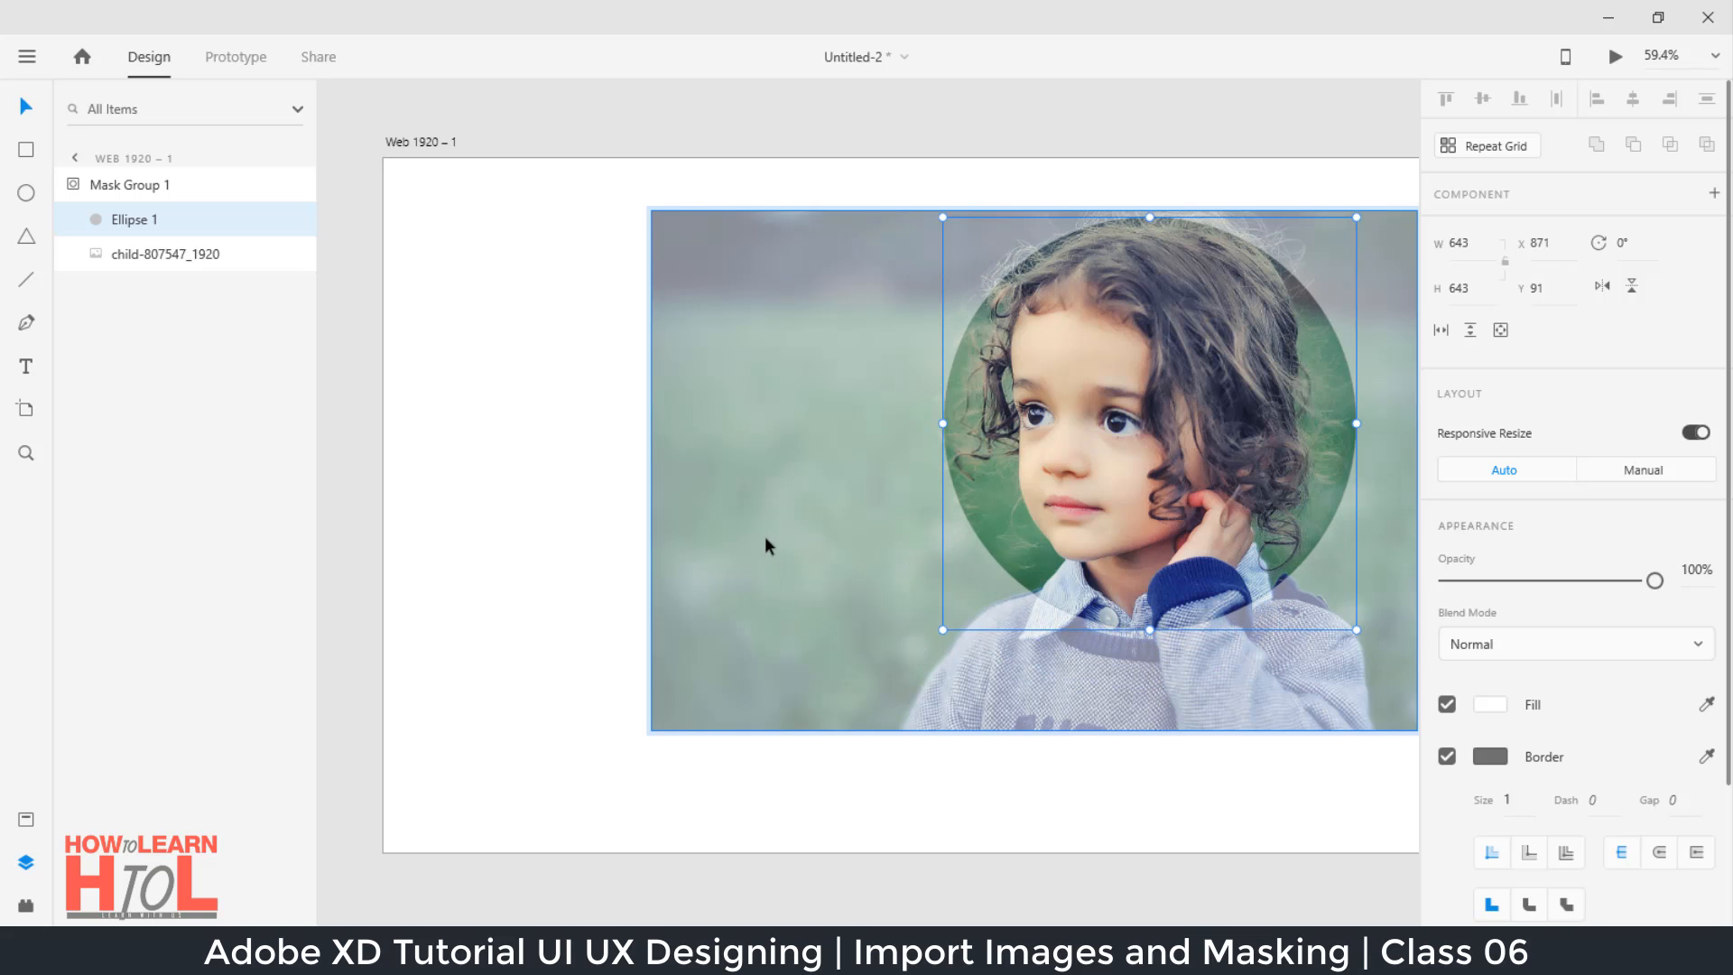
Step: Scale the child photo inside the mask group down slightly, bringing it to about X 502, and leave the group
{"action": "left_click", "coordinate": [140, 254]}
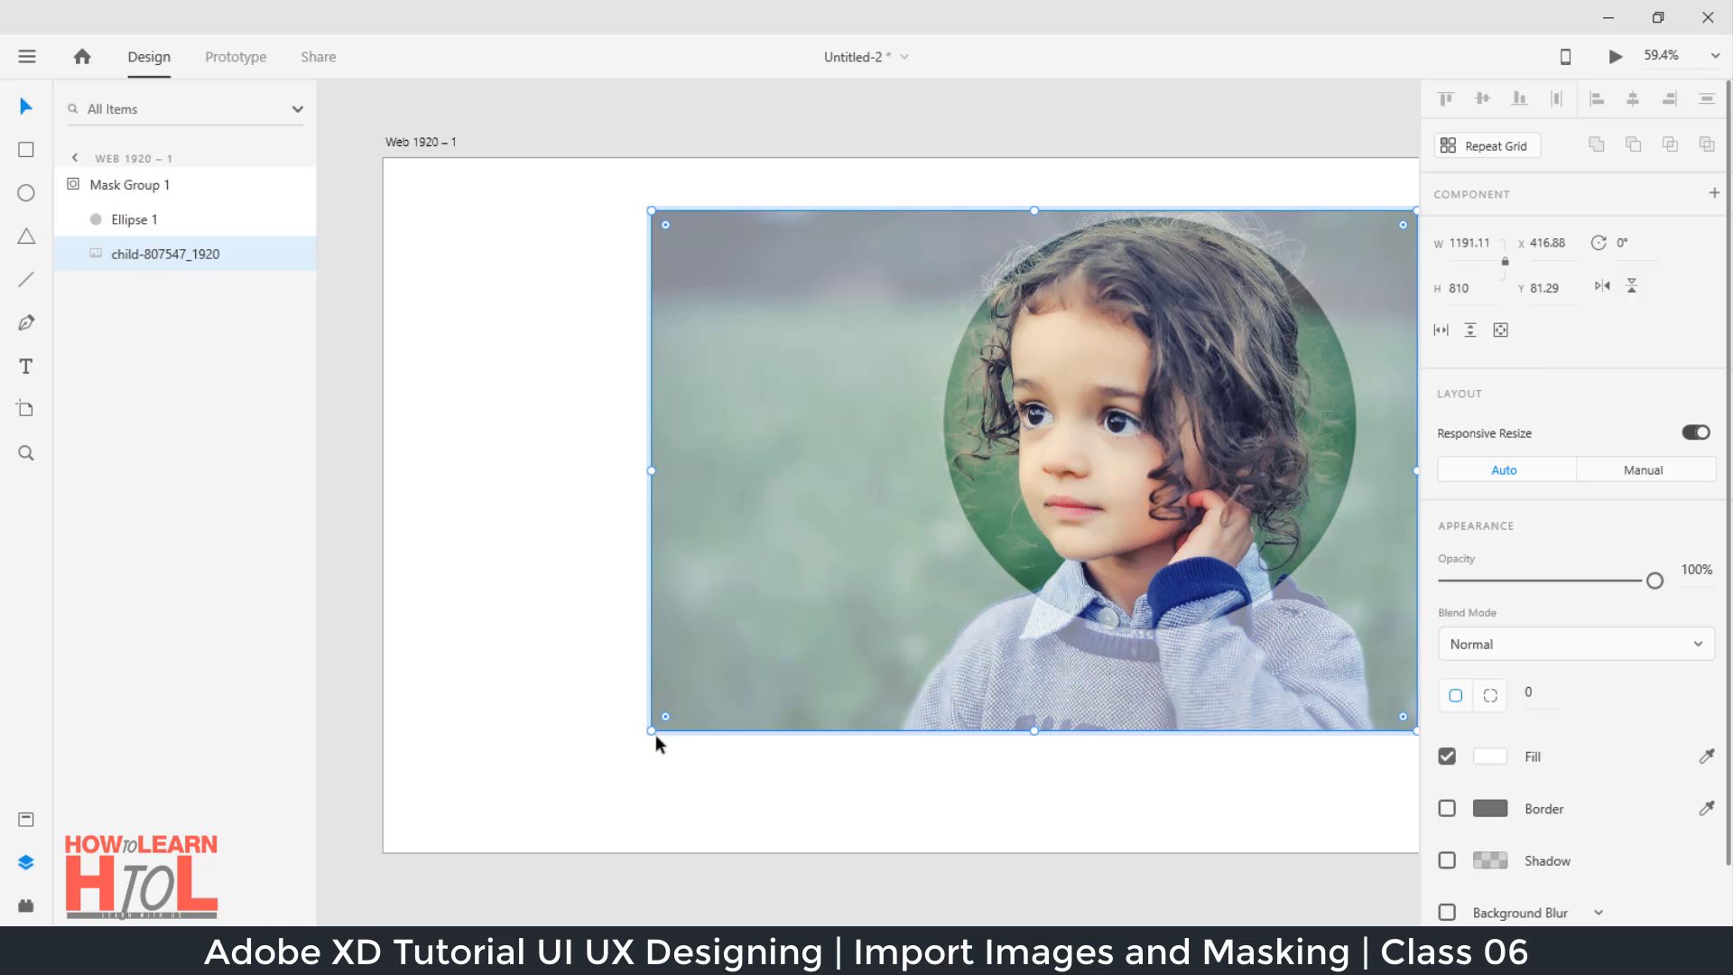
{"action": "left_click_drag", "start_coordinate": [651, 732], "coordinate": [677, 699]}
{"action": "key", "text": "Escape"}
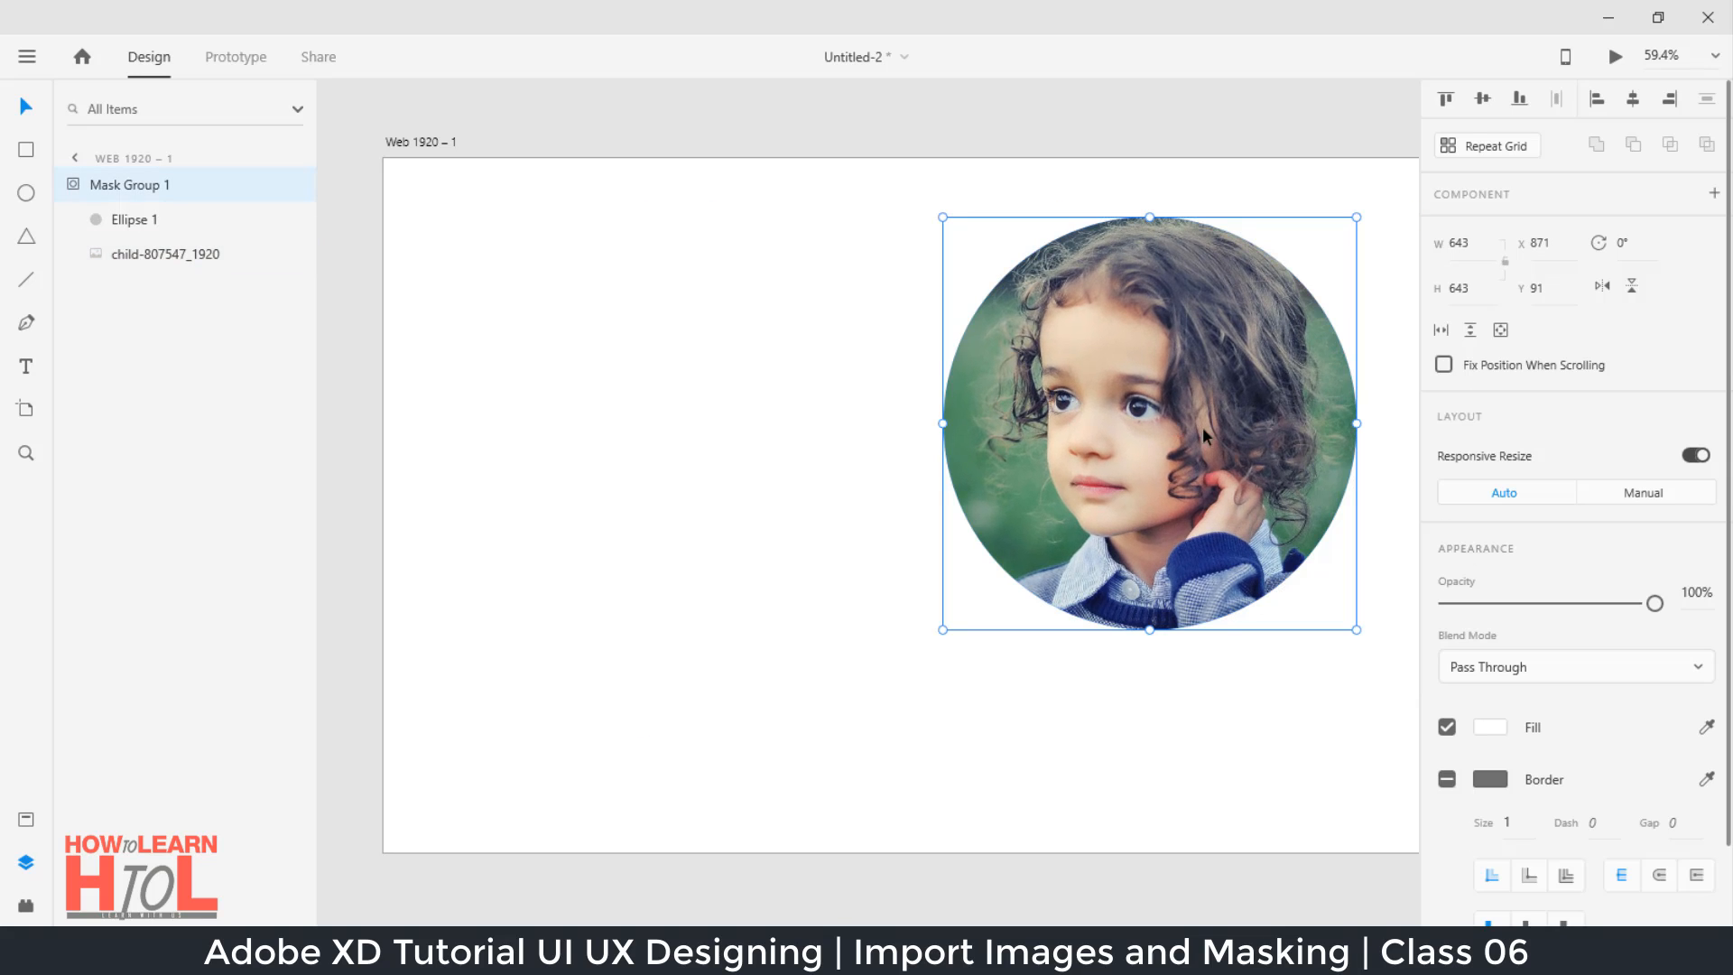
Step: Ungroup the mask and move the white circle off the child's face to about X 54, Y 136
{"action": "right_click", "coordinate": [1085, 413]}
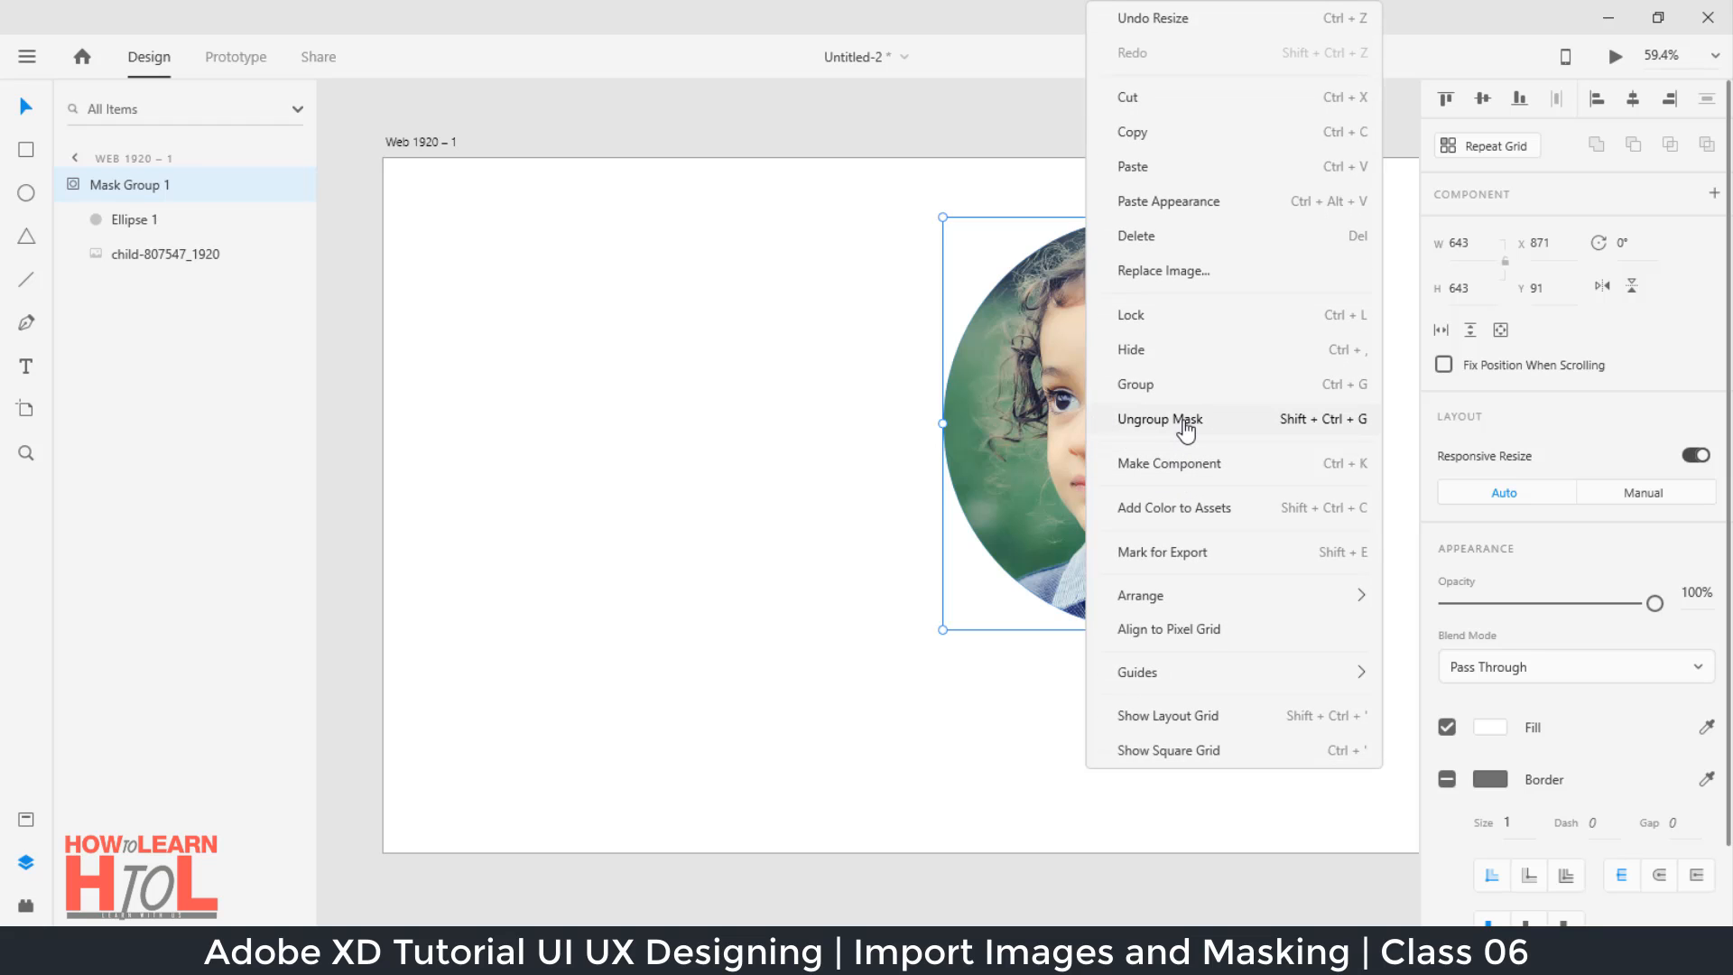
{"action": "left_click", "coordinate": [1185, 421]}
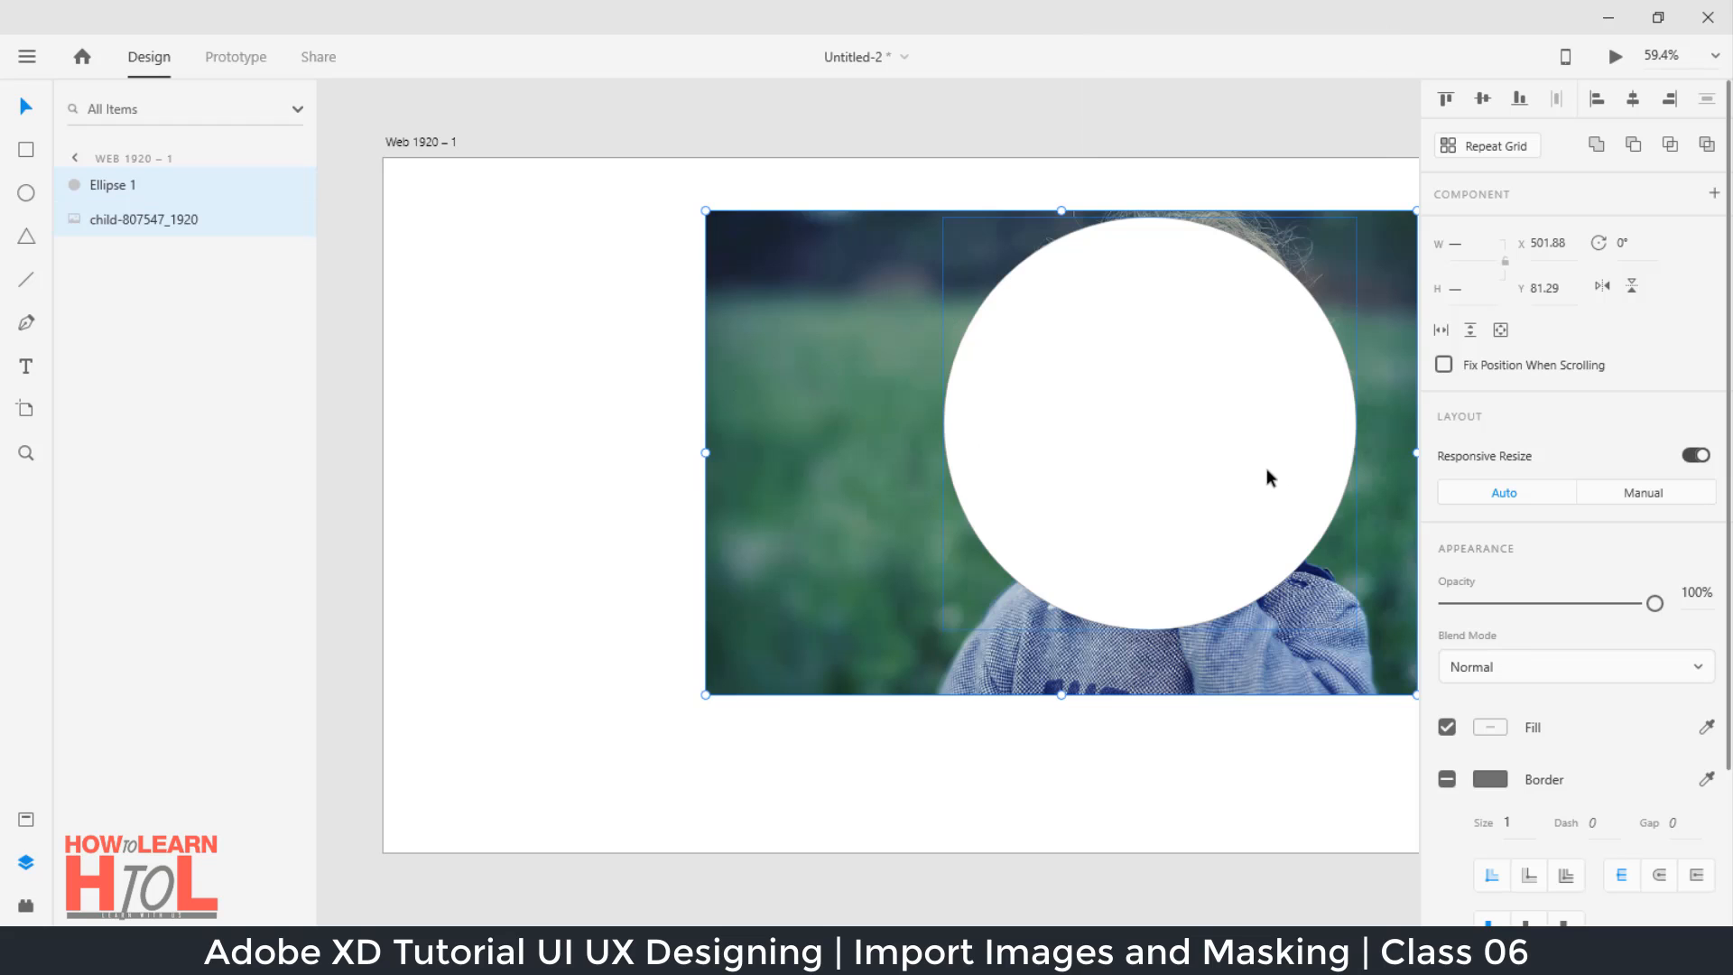
{"action": "left_click", "coordinate": [1141, 747]}
{"action": "left_click", "coordinate": [1129, 445]}
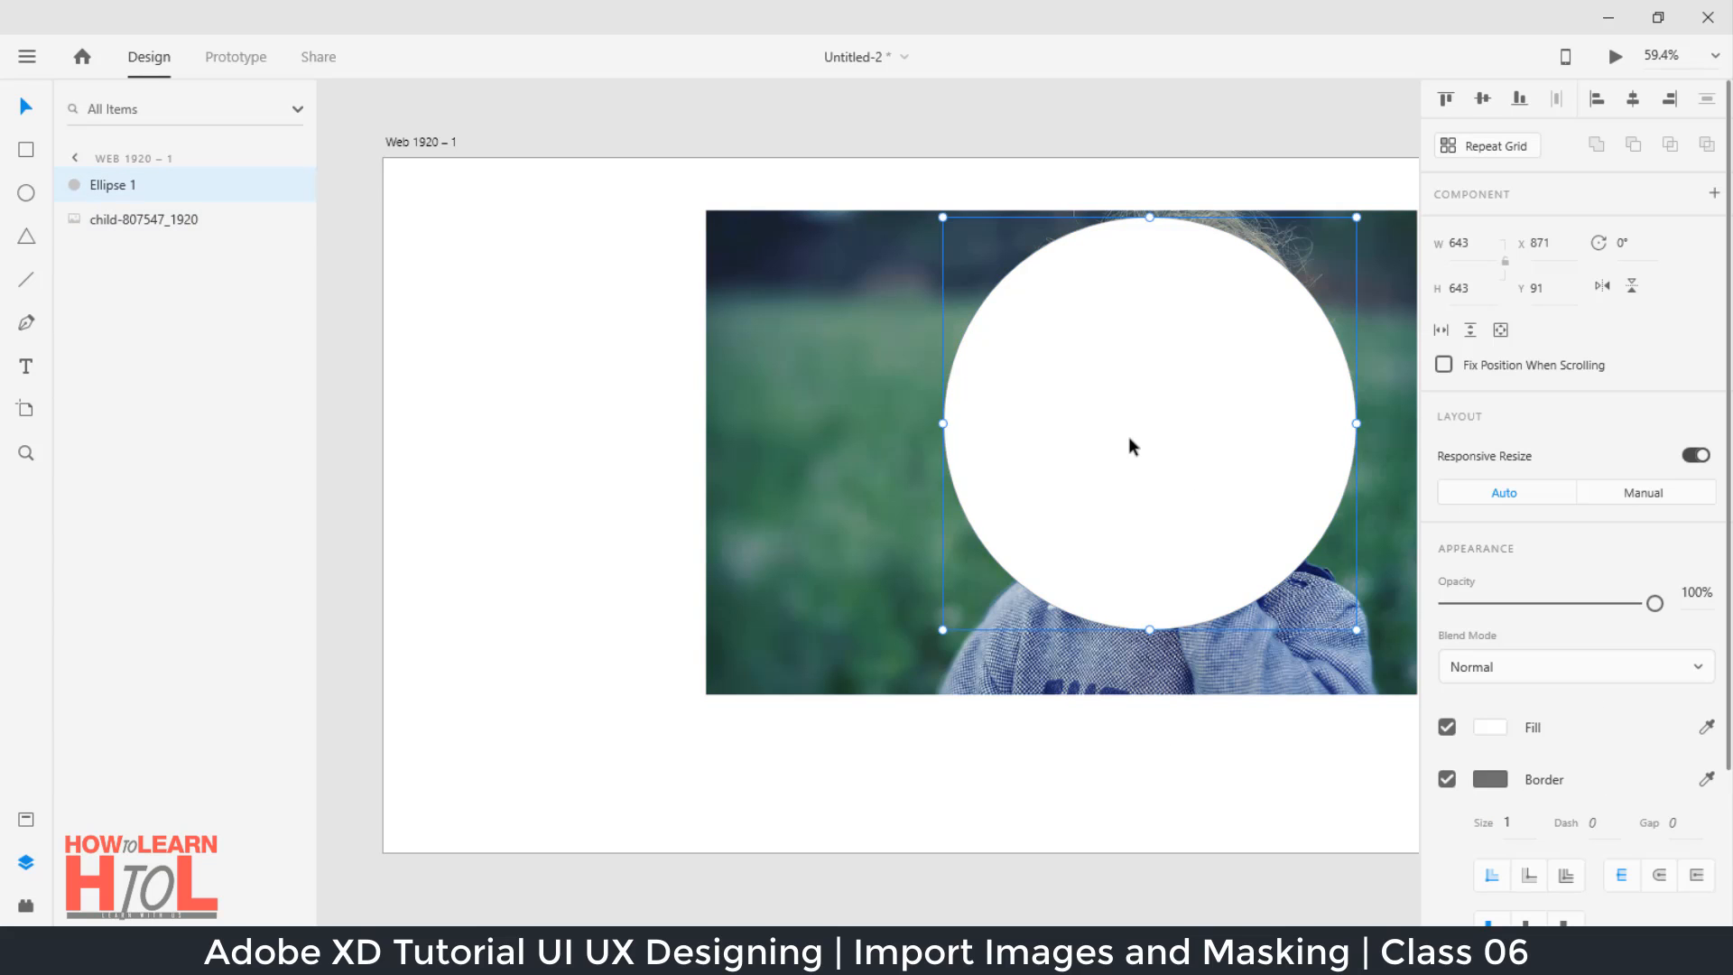
{"action": "left_click_drag", "start_coordinate": [1129, 445], "coordinate": [703, 445]}
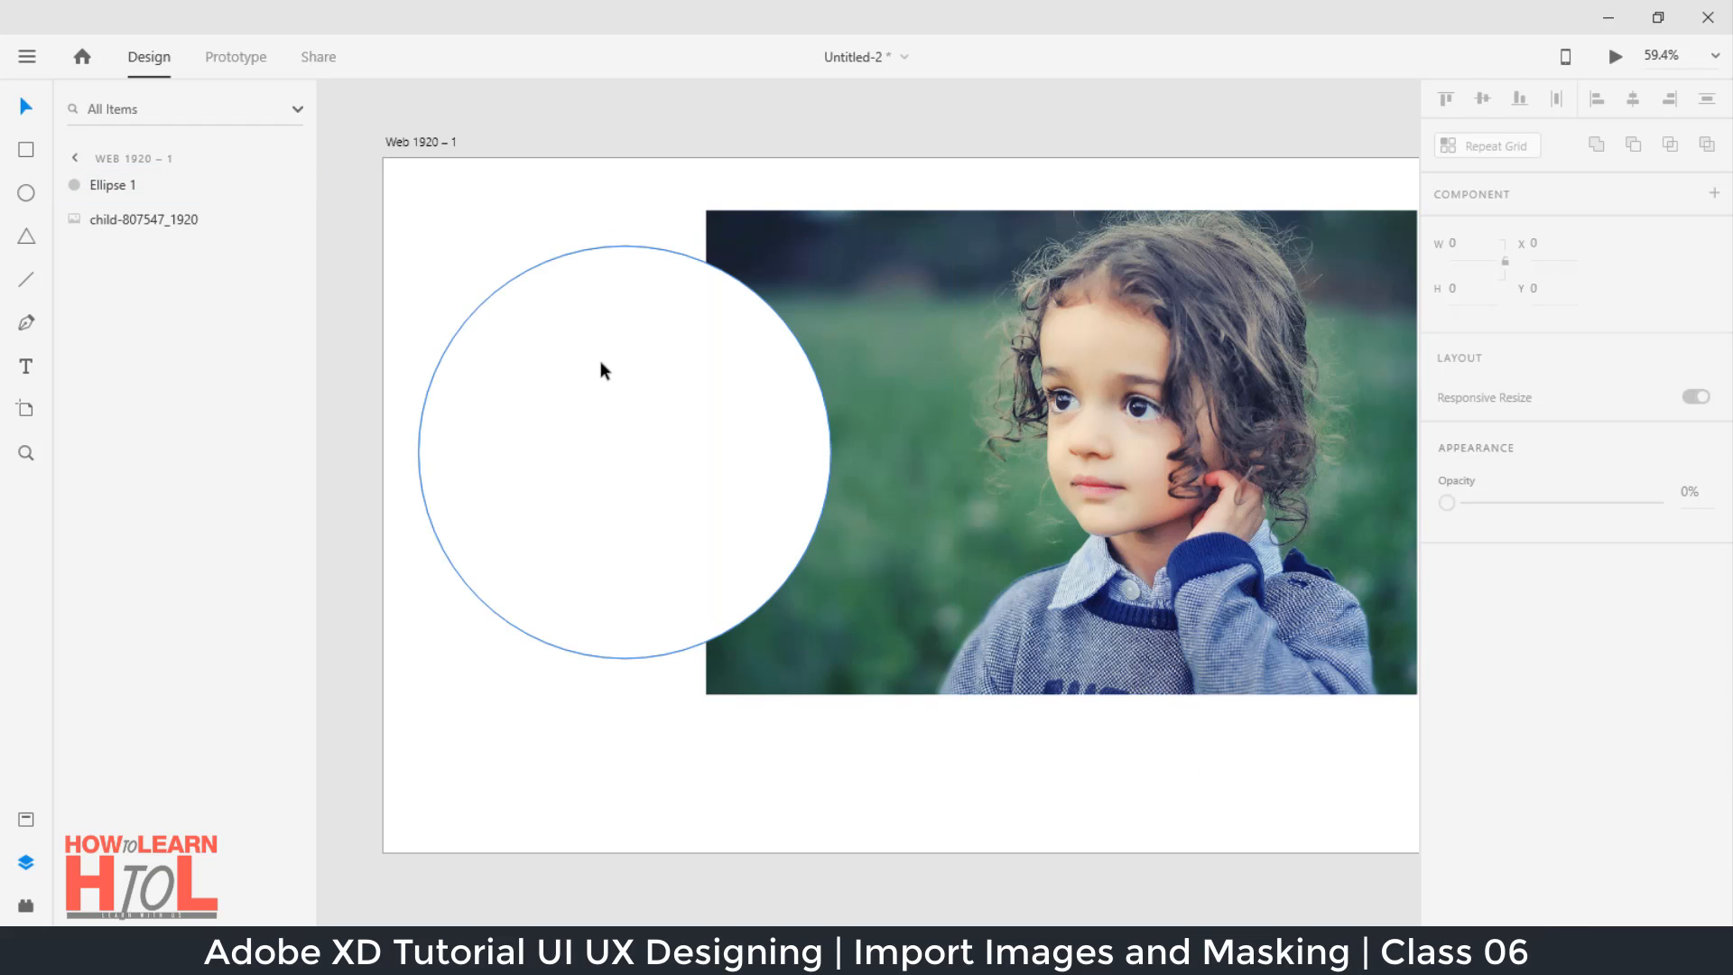
Step: Delete the white circle and the child photo from the artboard
{"action": "left_click", "coordinate": [571, 357]}
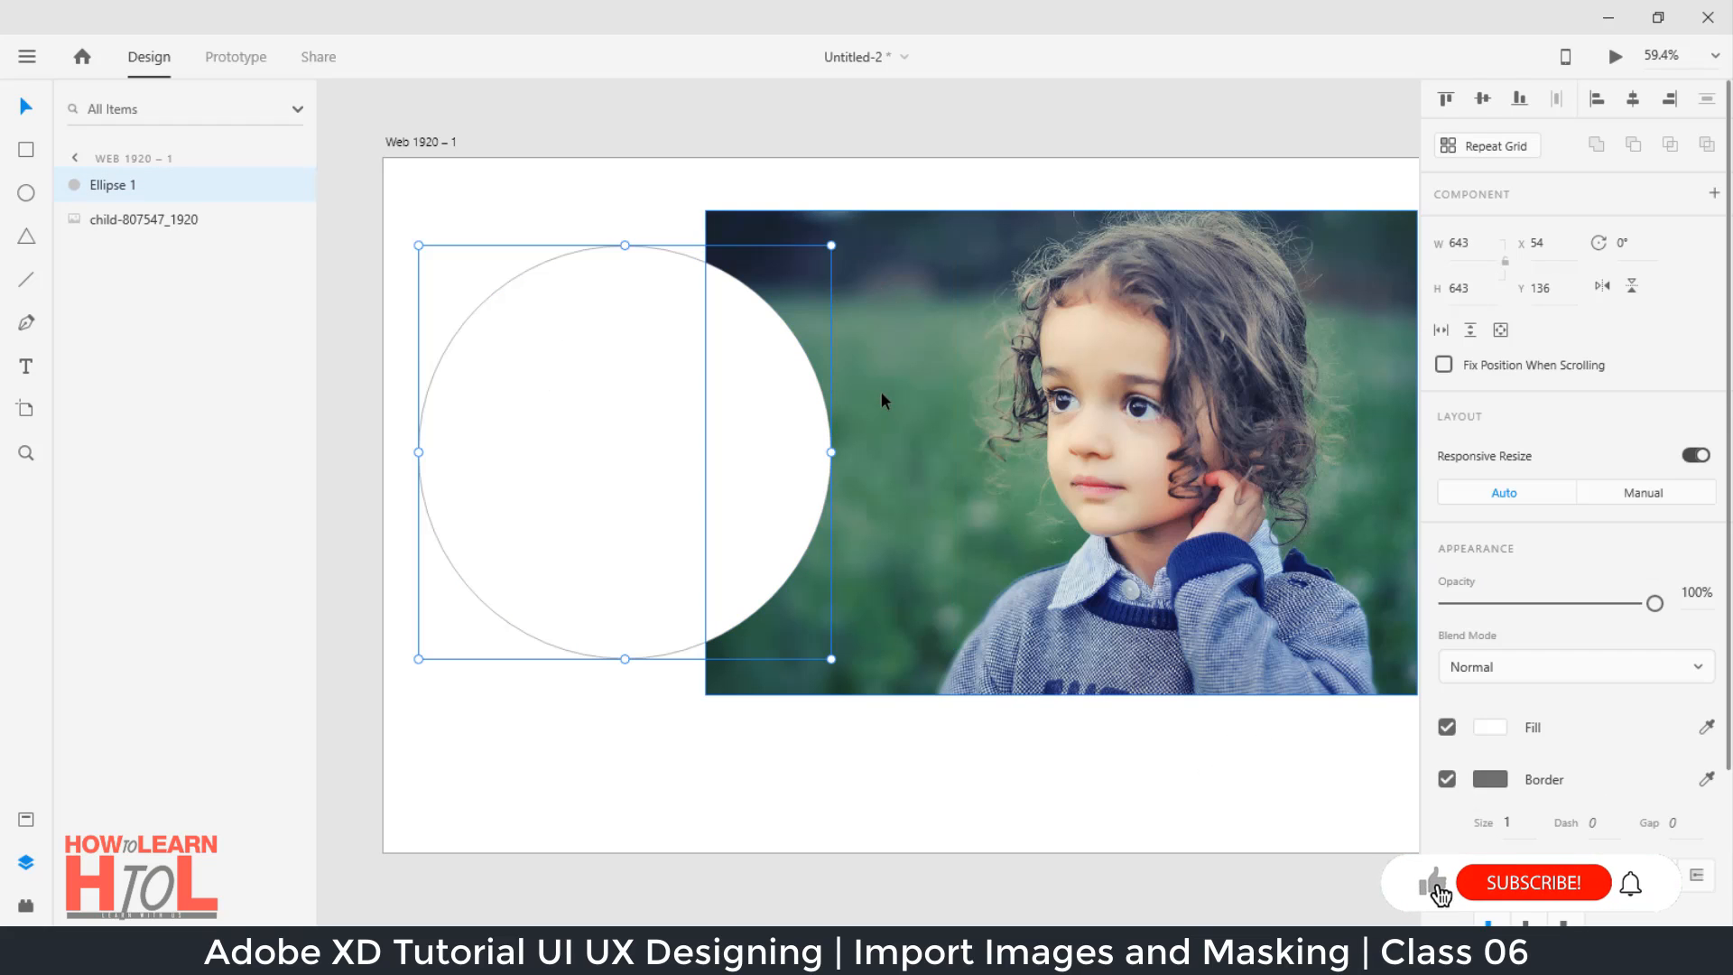
{"action": "key", "text": "Delete"}
{"action": "left_click", "coordinate": [880, 392]}
{"action": "key", "text": "Delete"}
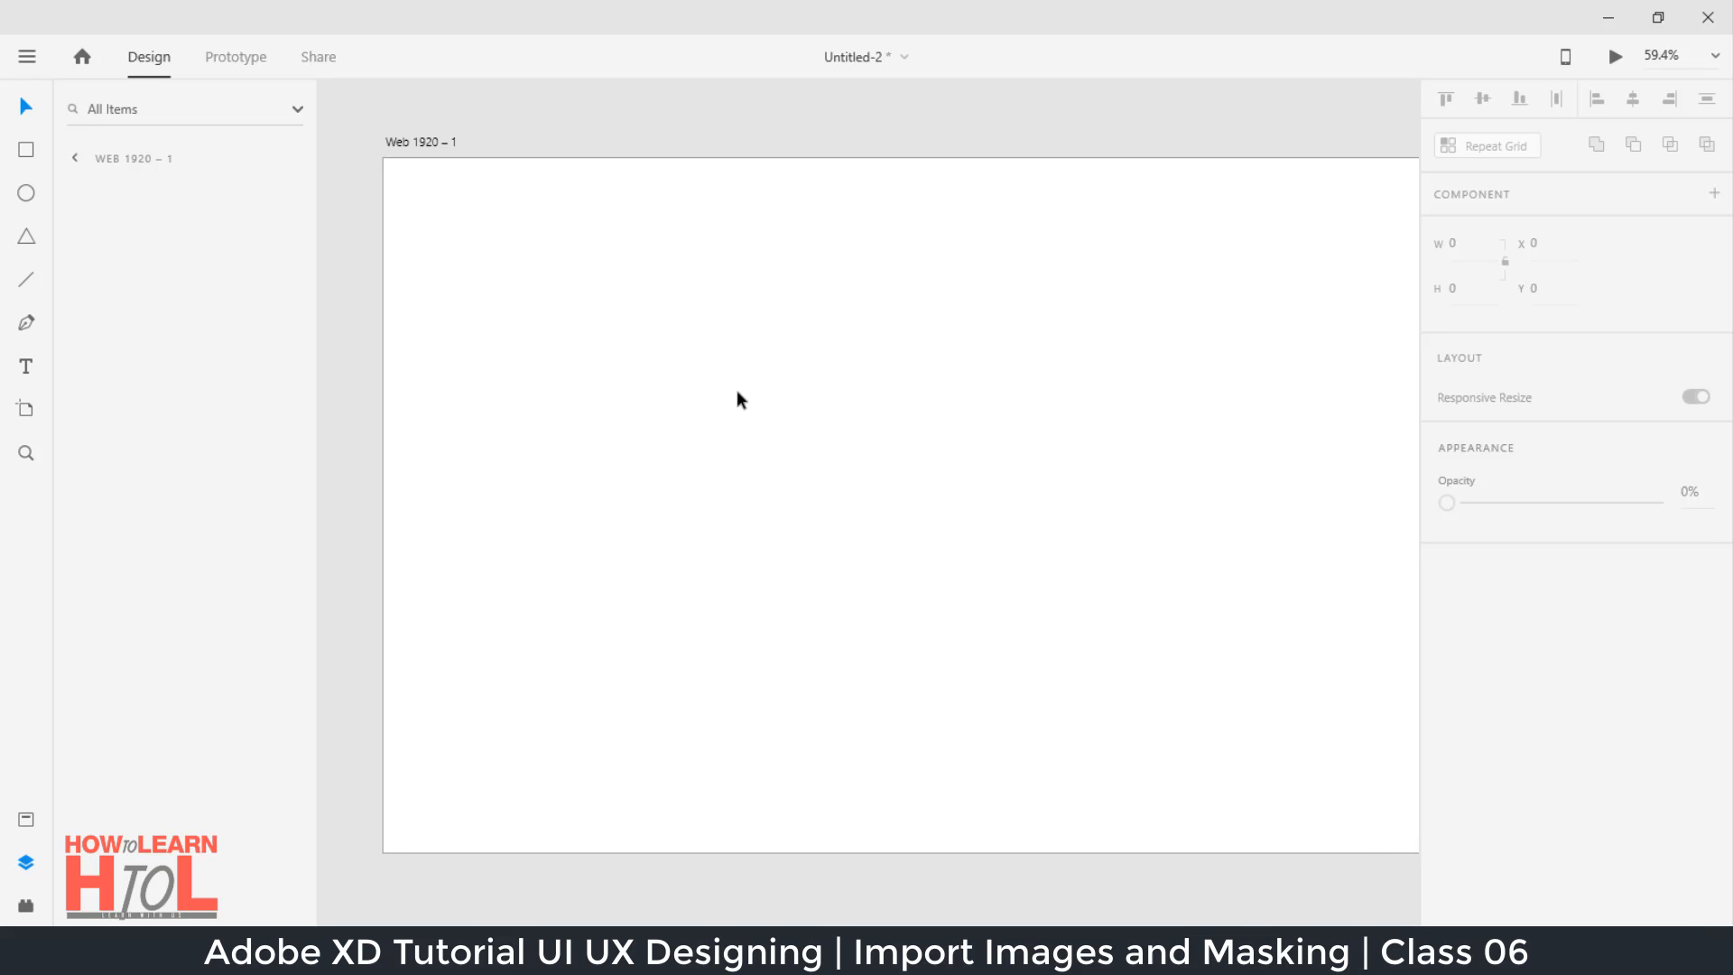
Step: Import the icon file user.svg from the Icons folder onto the artboard
{"action": "left_click", "coordinate": [27, 59]}
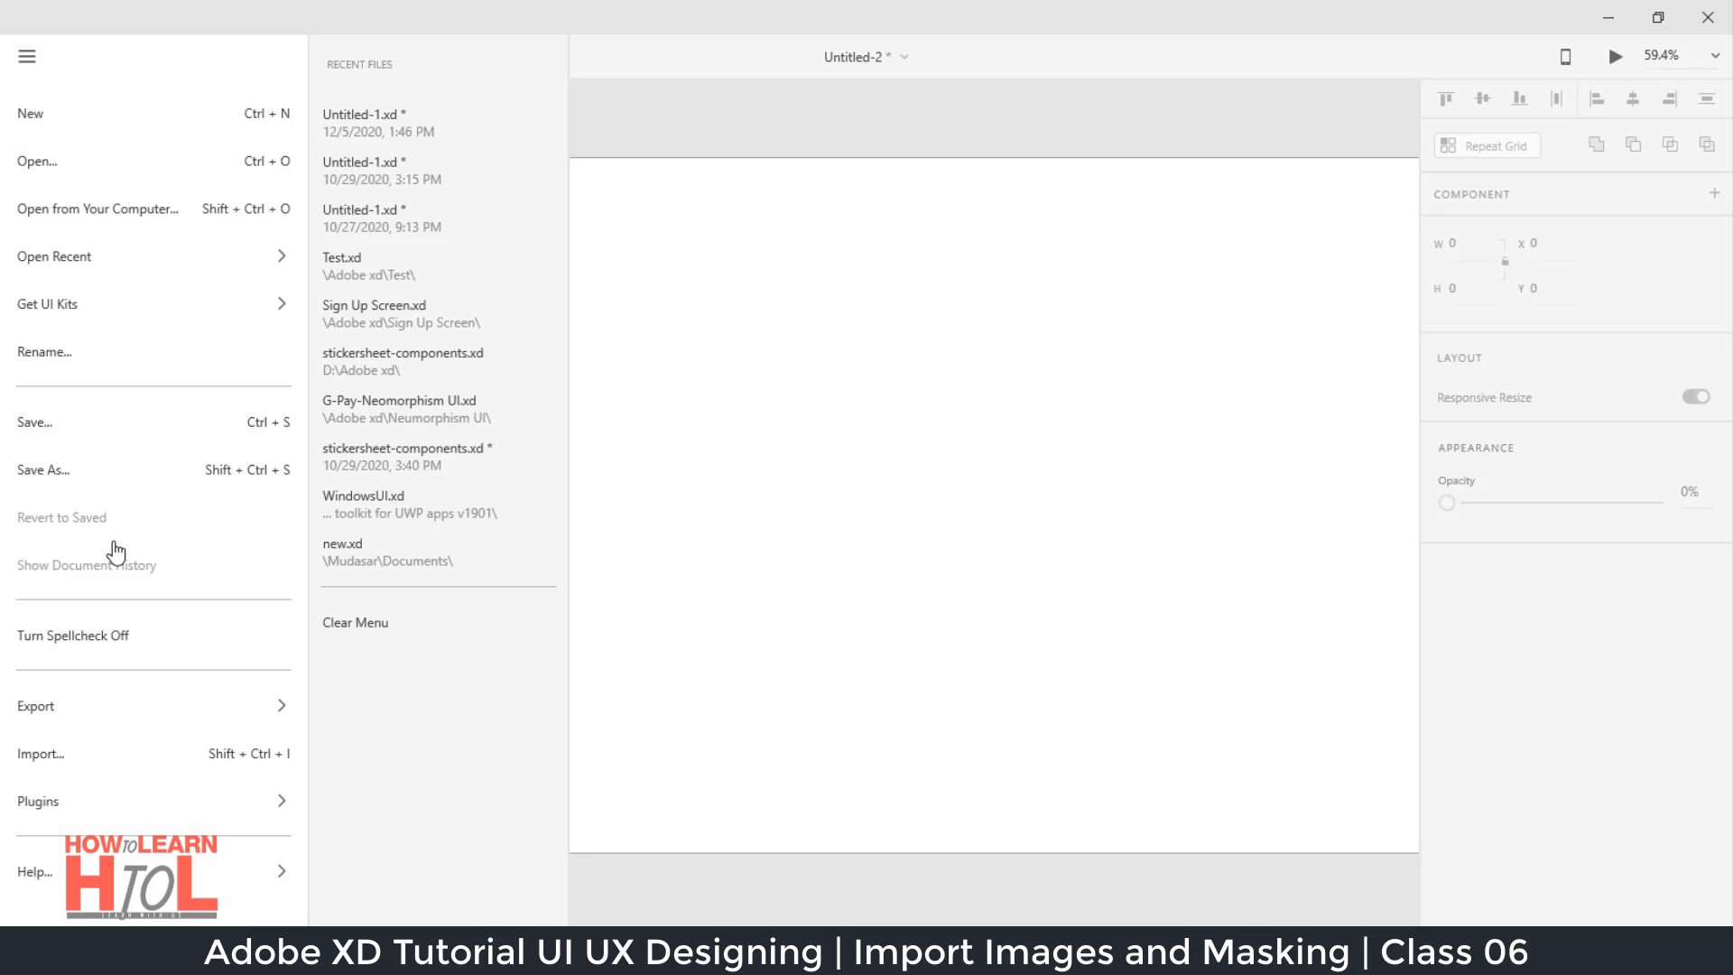
{"action": "left_click", "coordinate": [101, 753]}
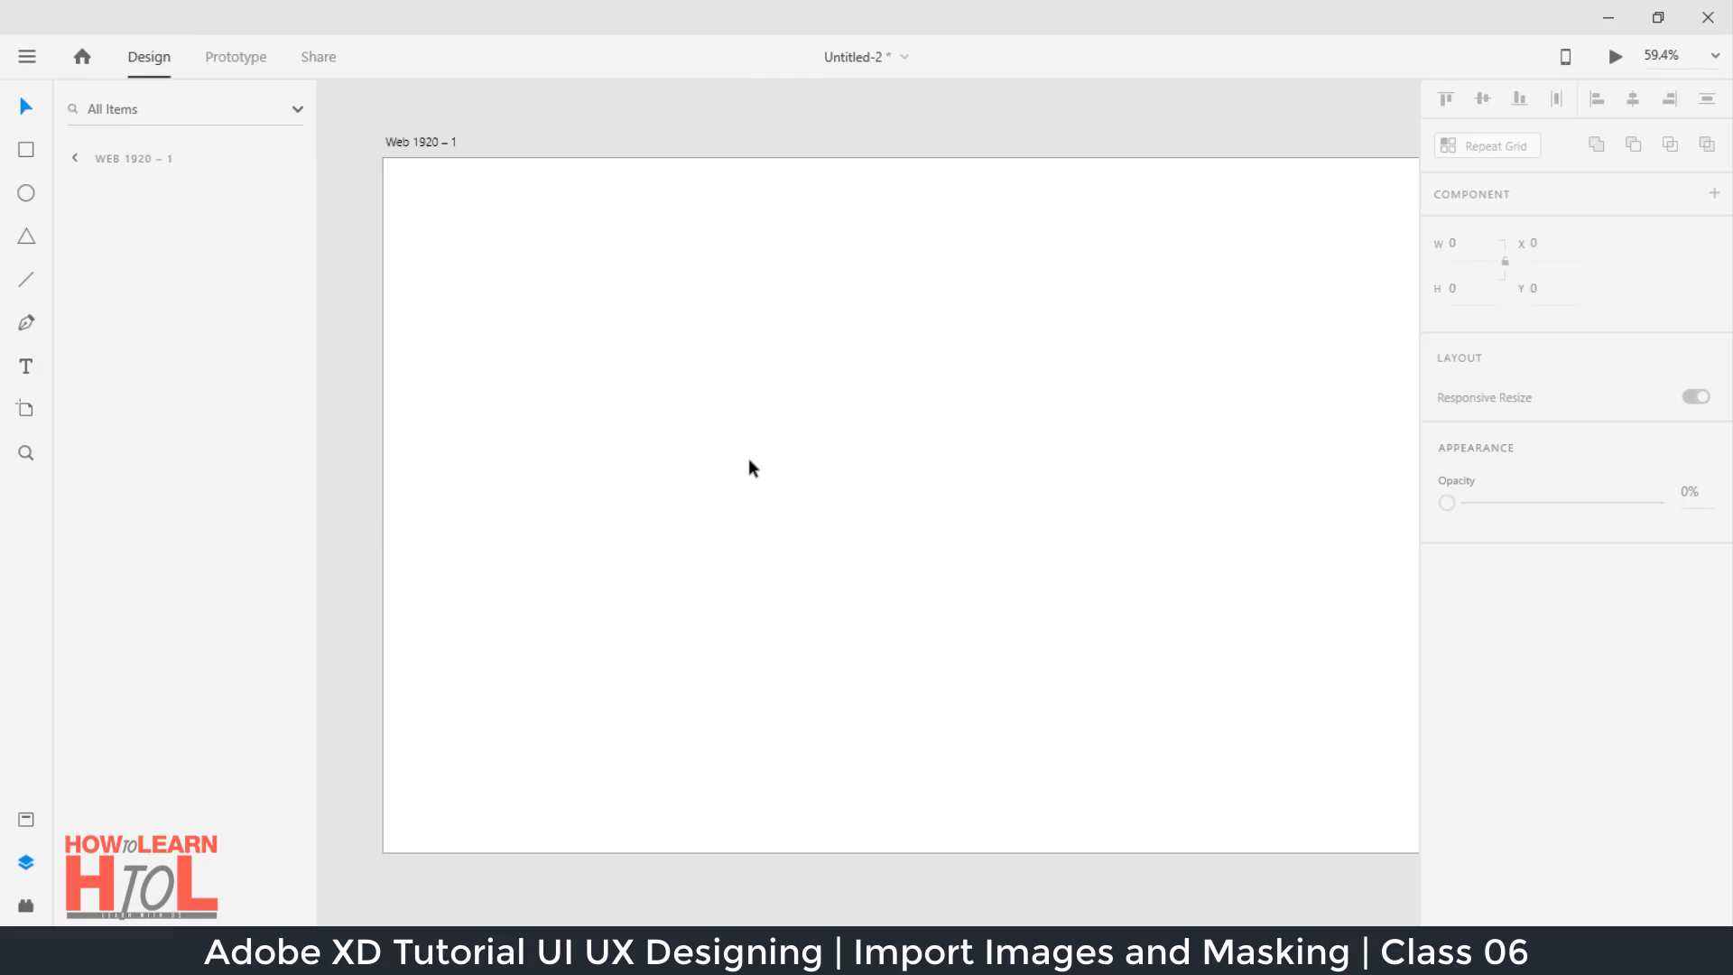
{"action": "left_click", "coordinate": [236, 175]}
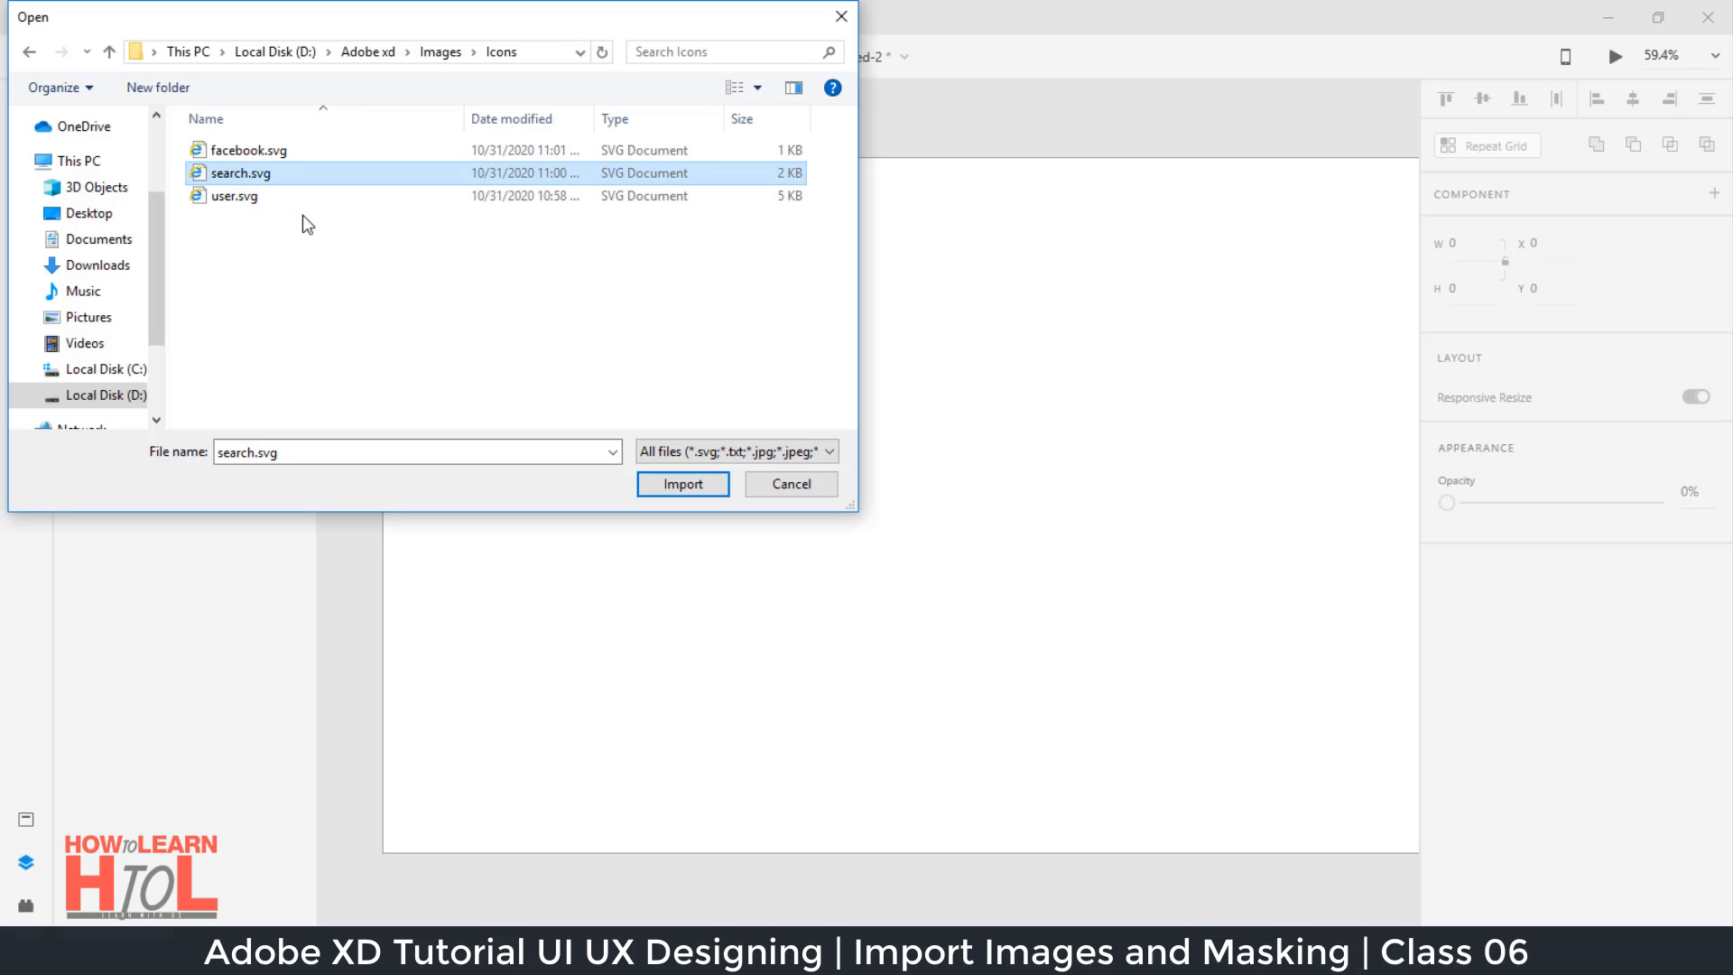
{"action": "left_click", "coordinate": [223, 198]}
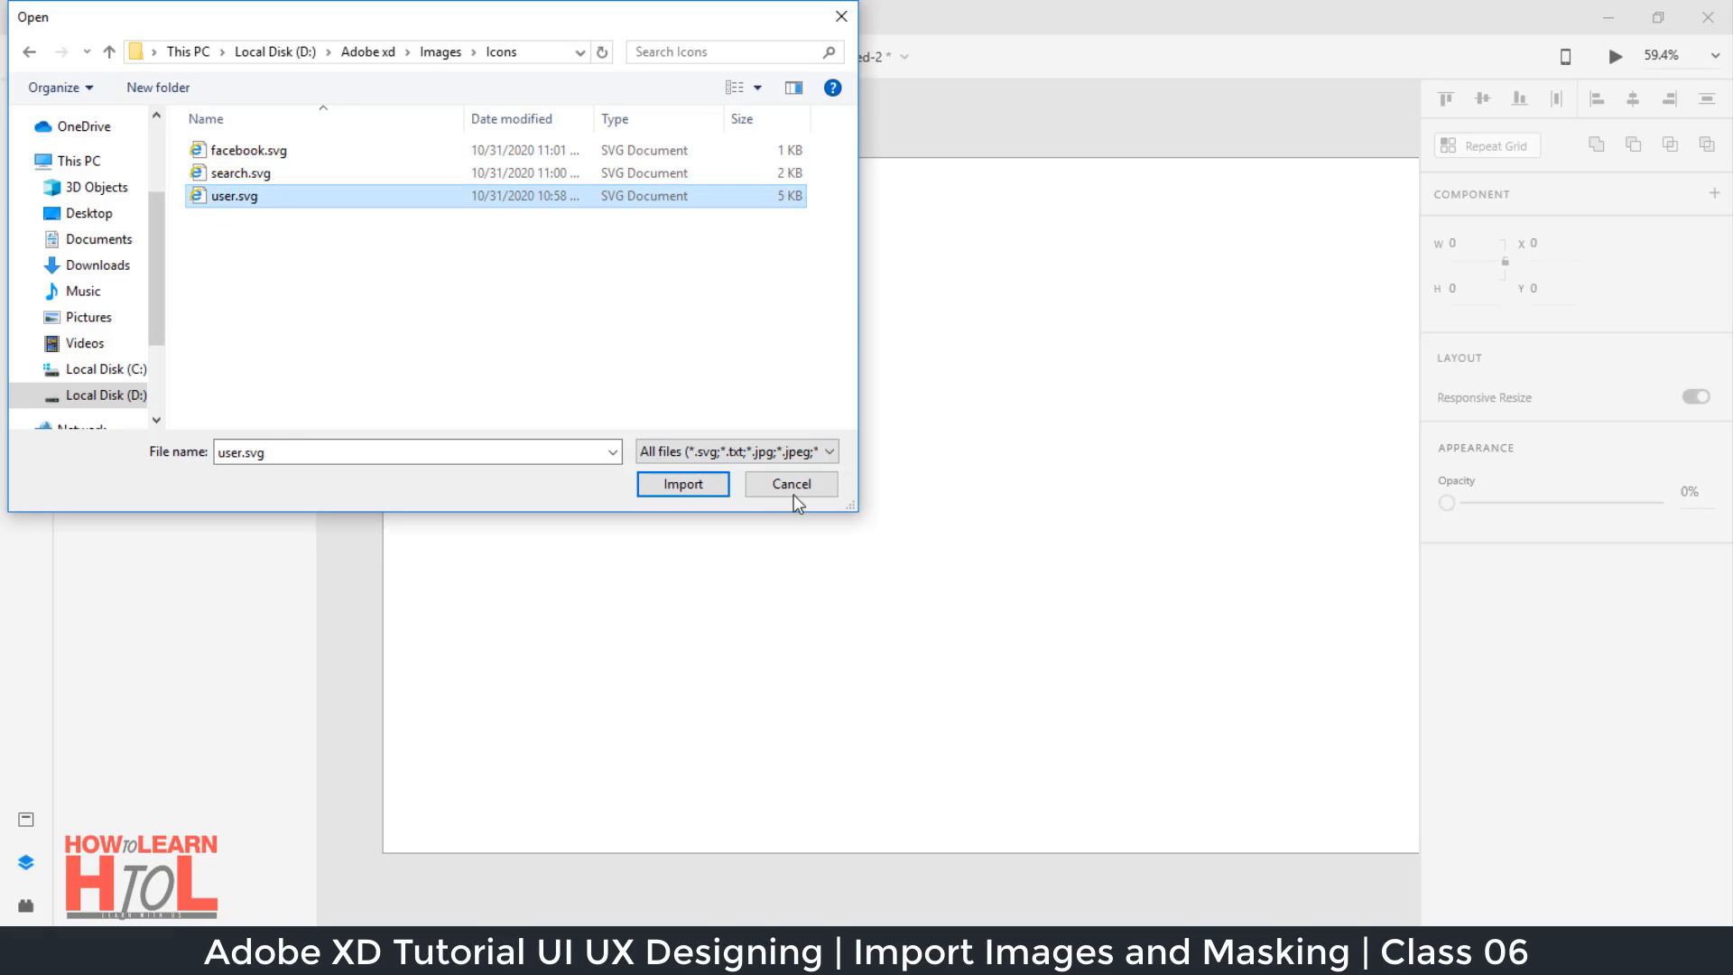
{"action": "left_click", "coordinate": [685, 485]}
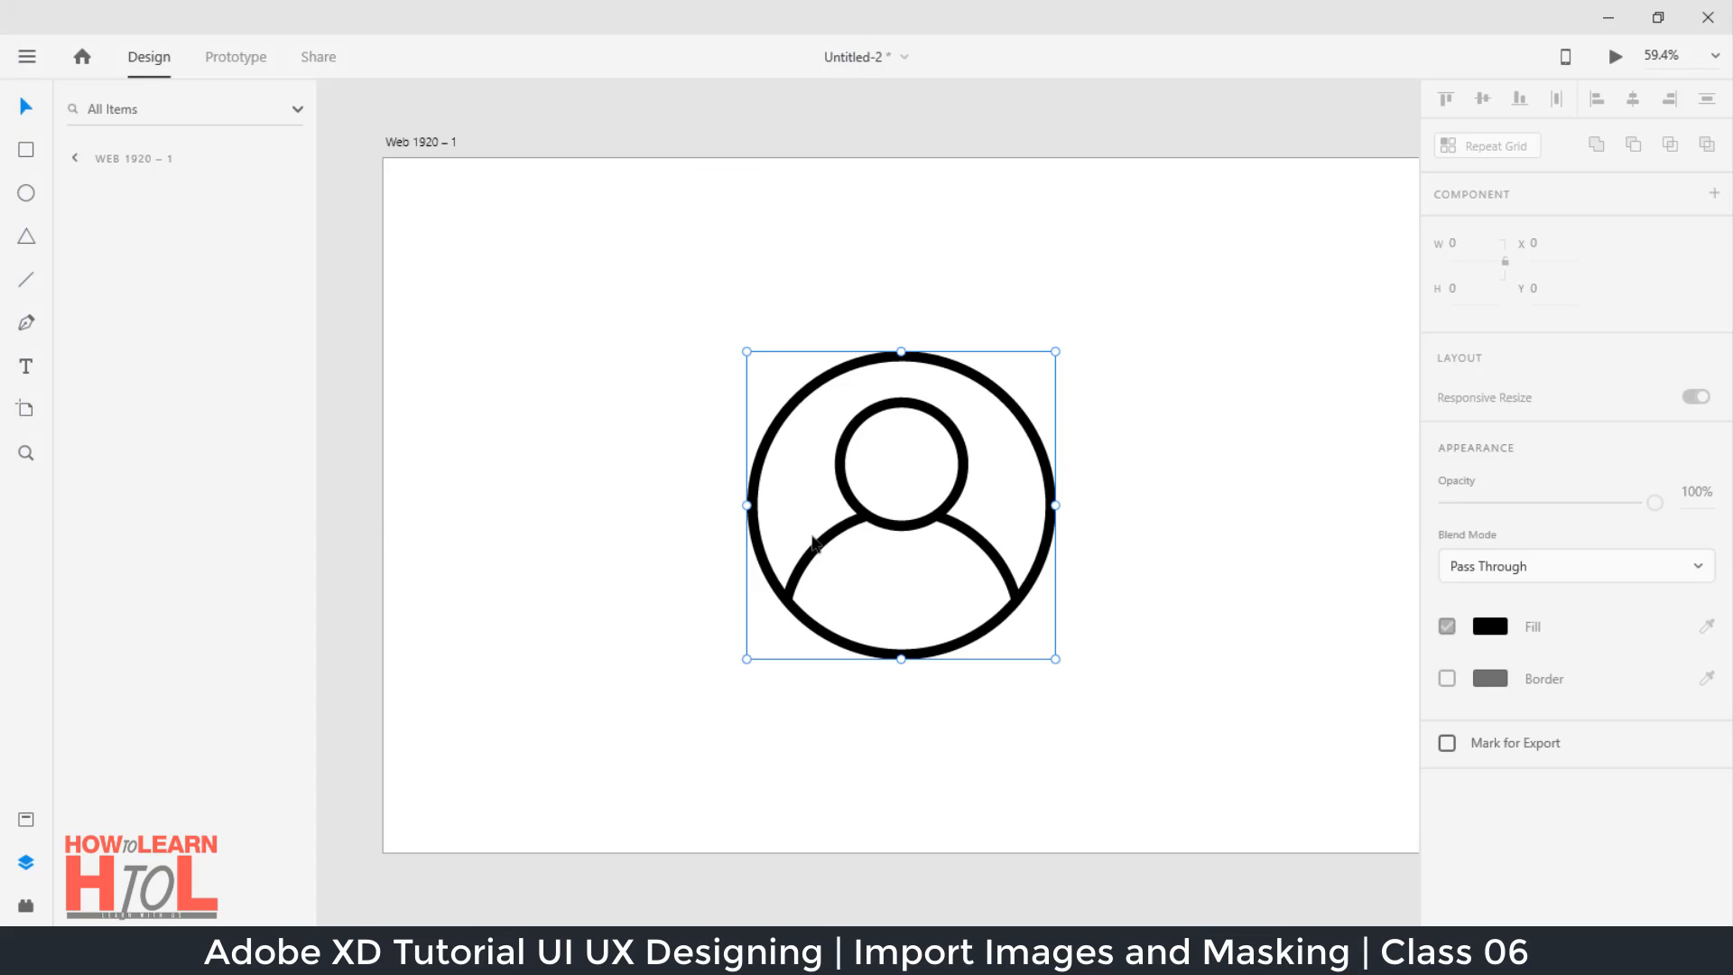
Step: Change the fill of the imported user icon to bright red and clear the selection
{"action": "left_click", "coordinate": [1149, 390]}
{"action": "left_click", "coordinate": [929, 365]}
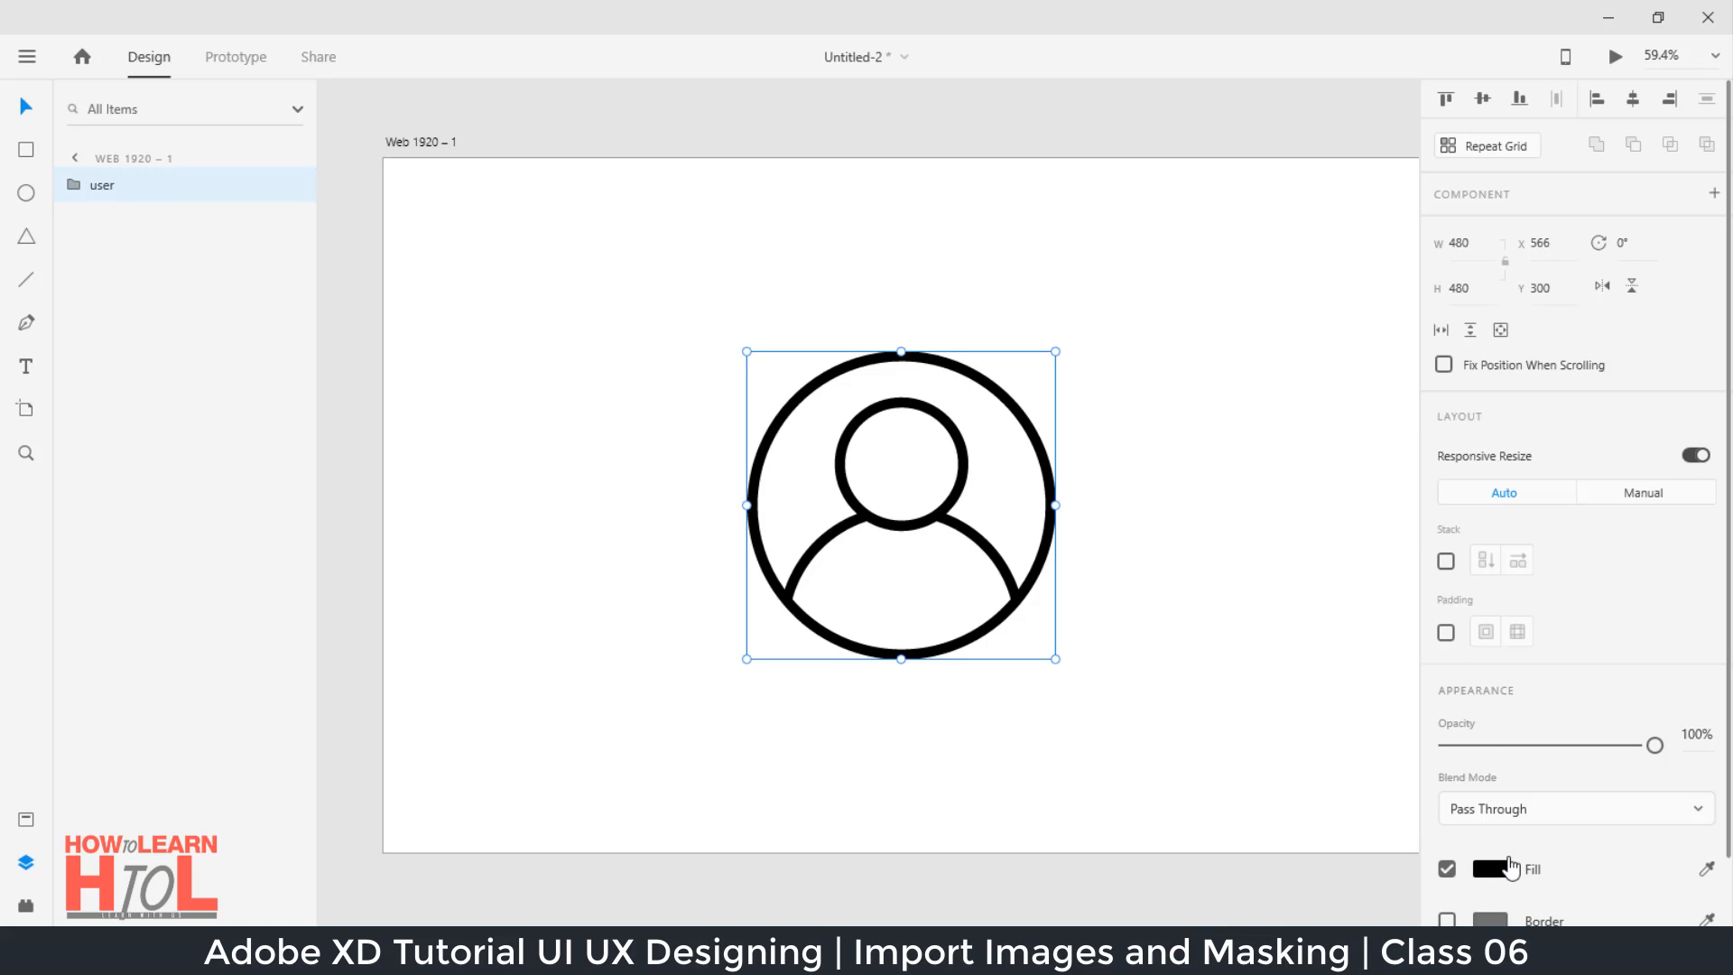
{"action": "scroll", "coordinate": [1507, 866], "scroll_direction": "down", "scroll_amount": 2}
{"action": "left_click", "coordinate": [1489, 792]}
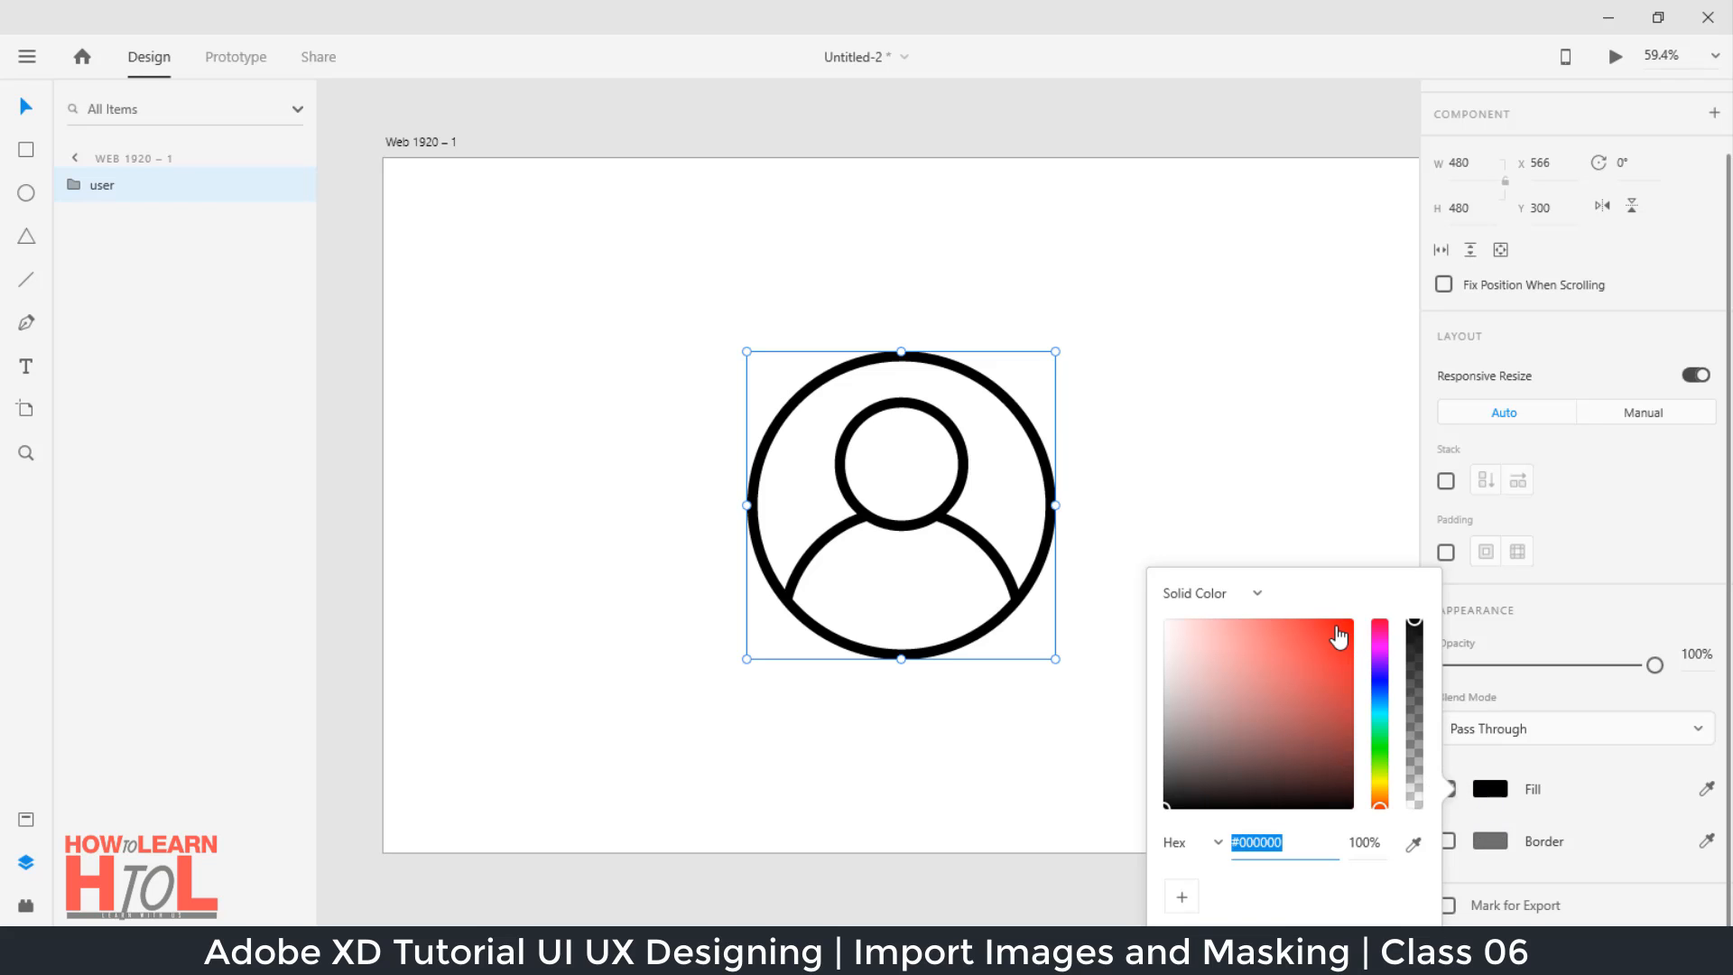
{"action": "left_click", "coordinate": [1336, 625]}
{"action": "left_click", "coordinate": [1242, 459]}
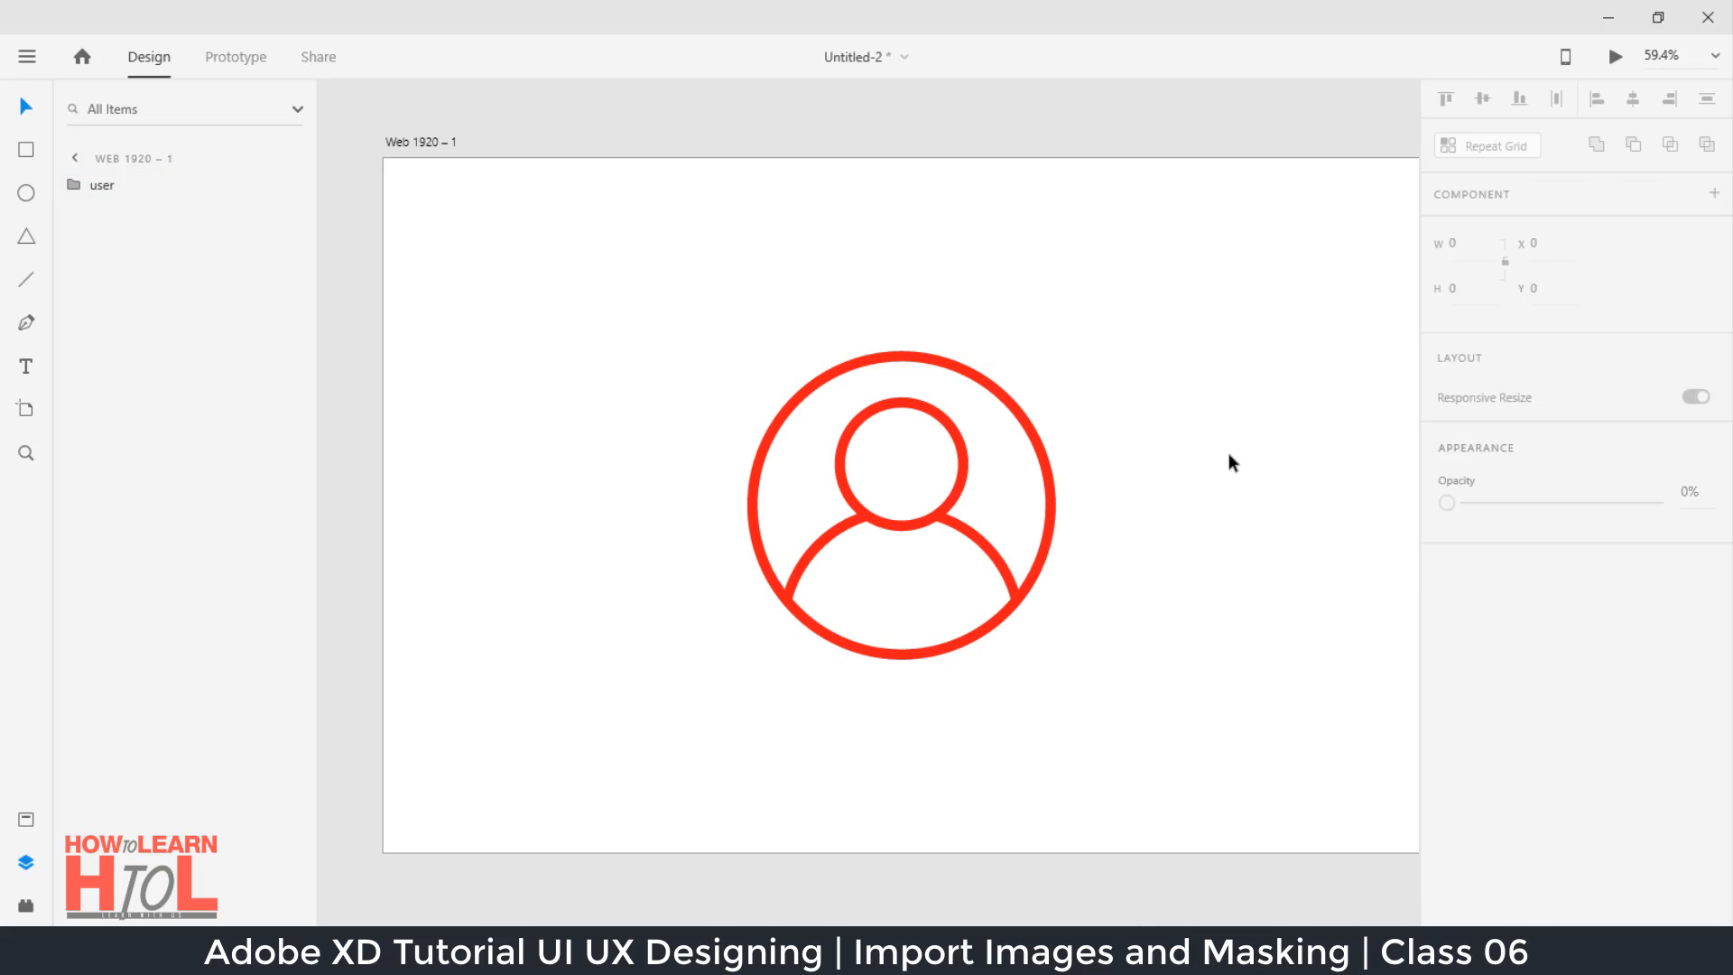
Step: Zoom in closely on the red user icon and examine the sharpness of its outline
{"action": "key", "text": "z"}
{"action": "left_click_drag", "start_coordinate": [858, 340], "coordinate": [986, 514]}
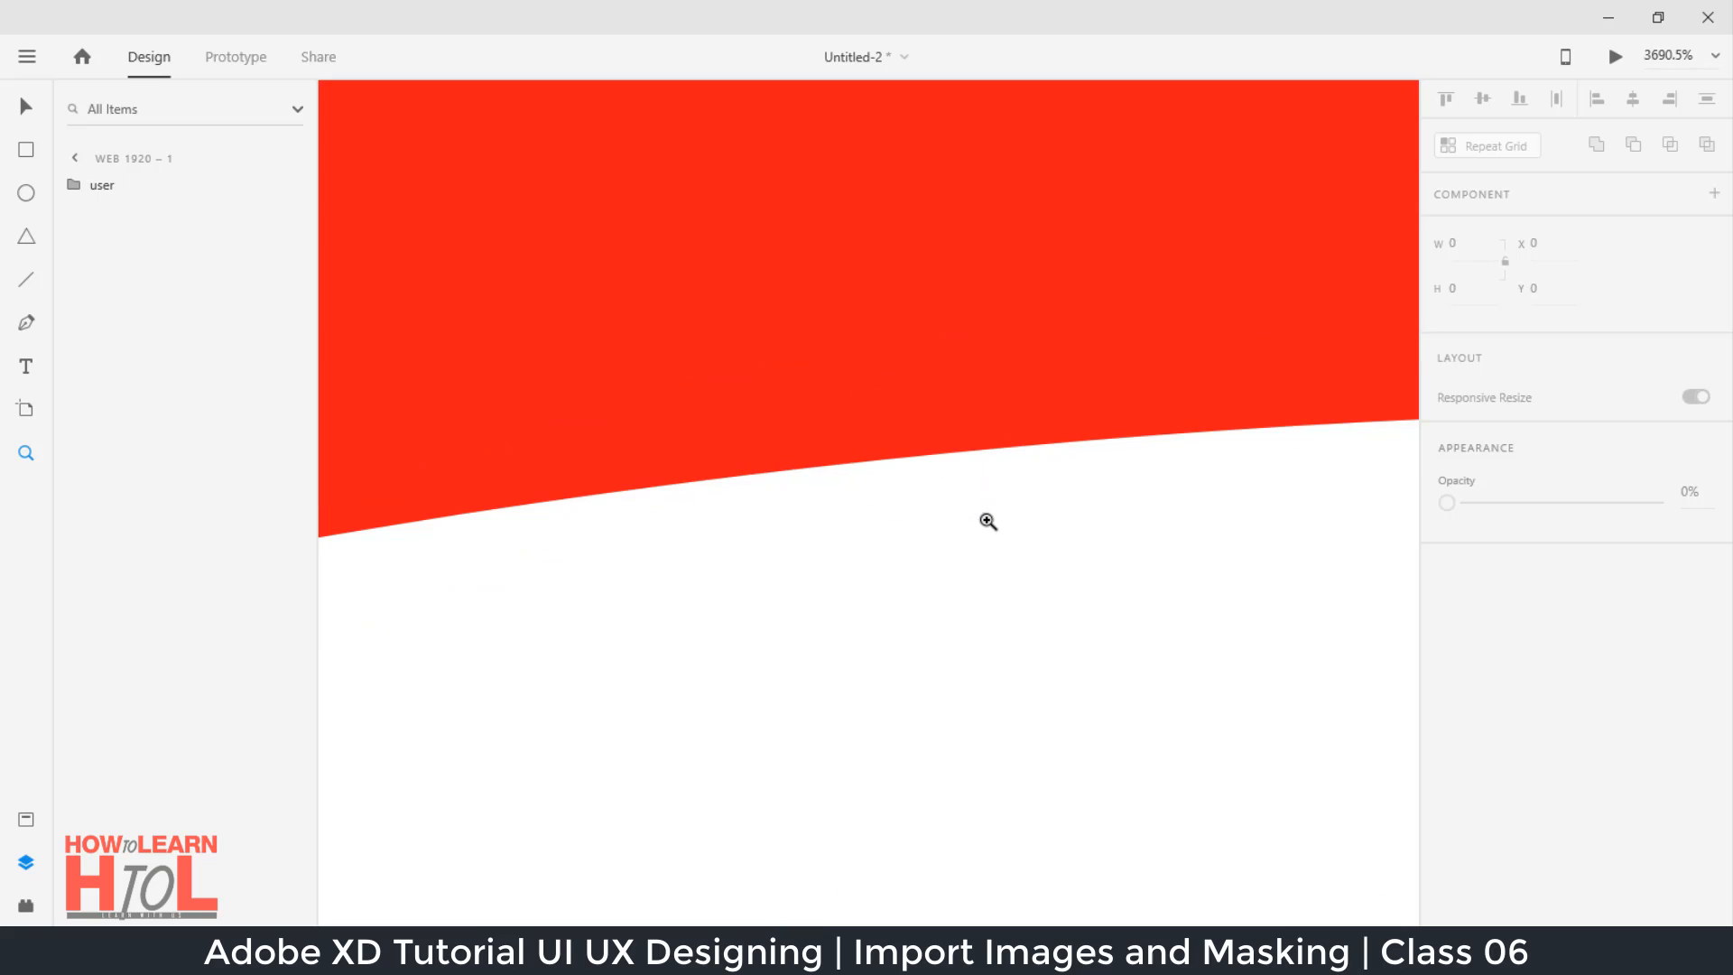
{"action": "left_click", "coordinate": [867, 451], "text": "alt"}
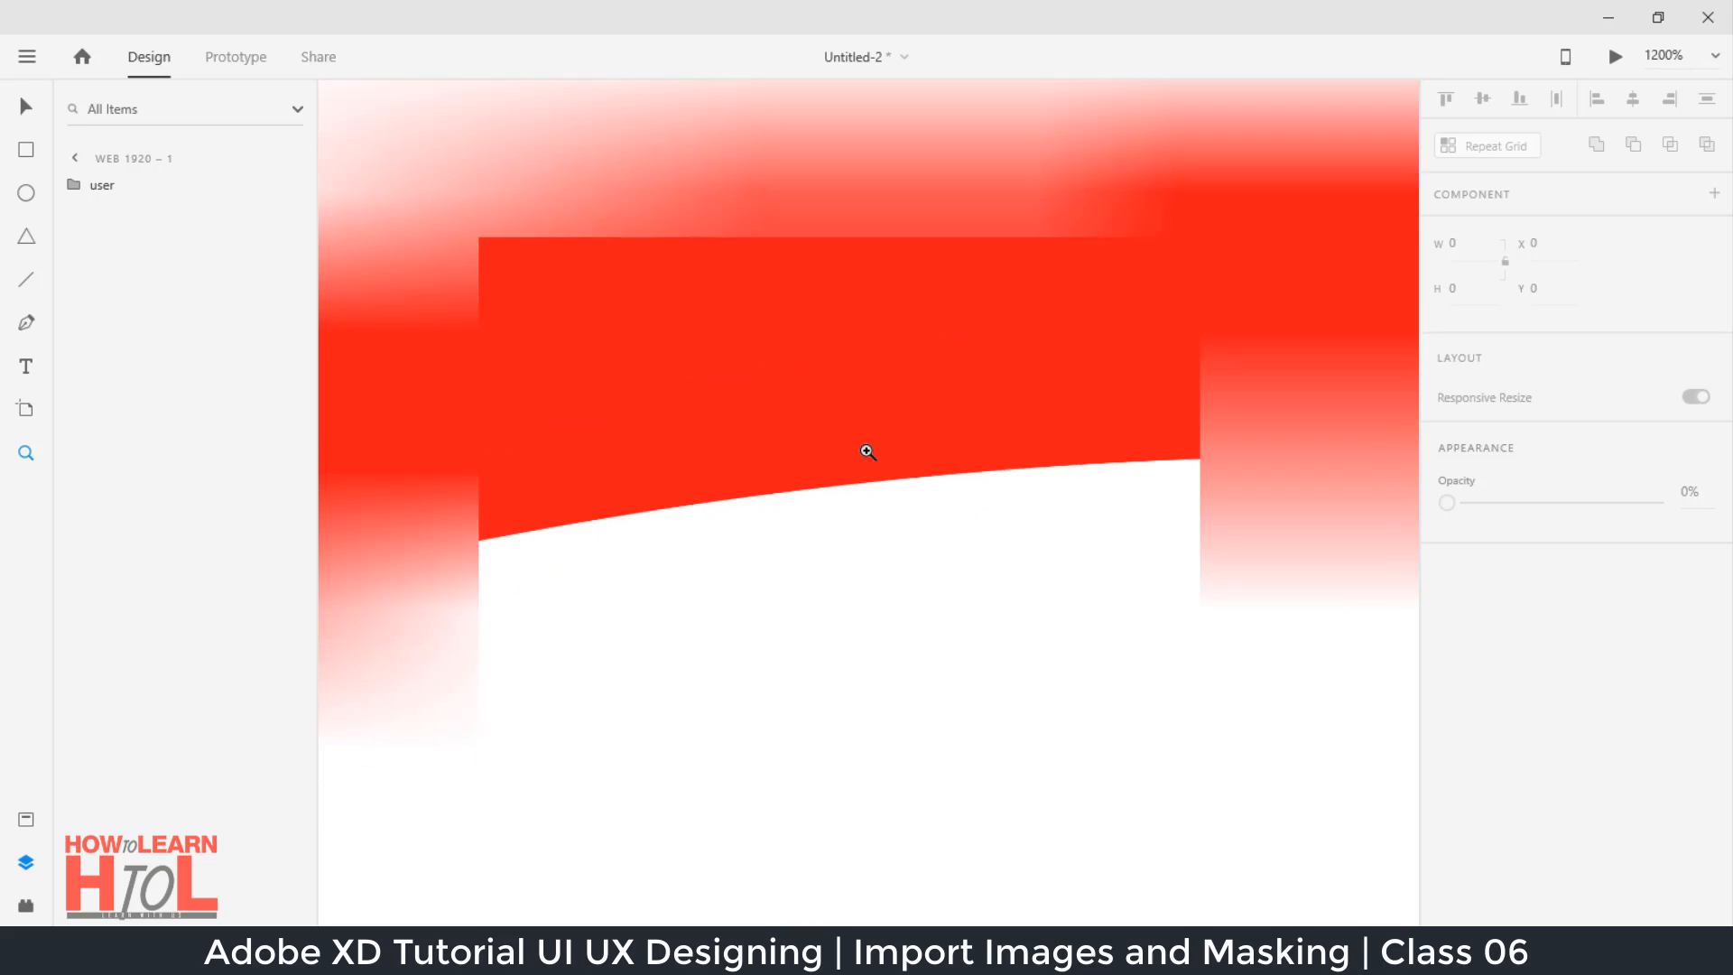
Step: Select the whole red user icon and move it up and to the left, to about X 524, Y 223
{"action": "left_click", "coordinate": [867, 451], "text": "alt"}
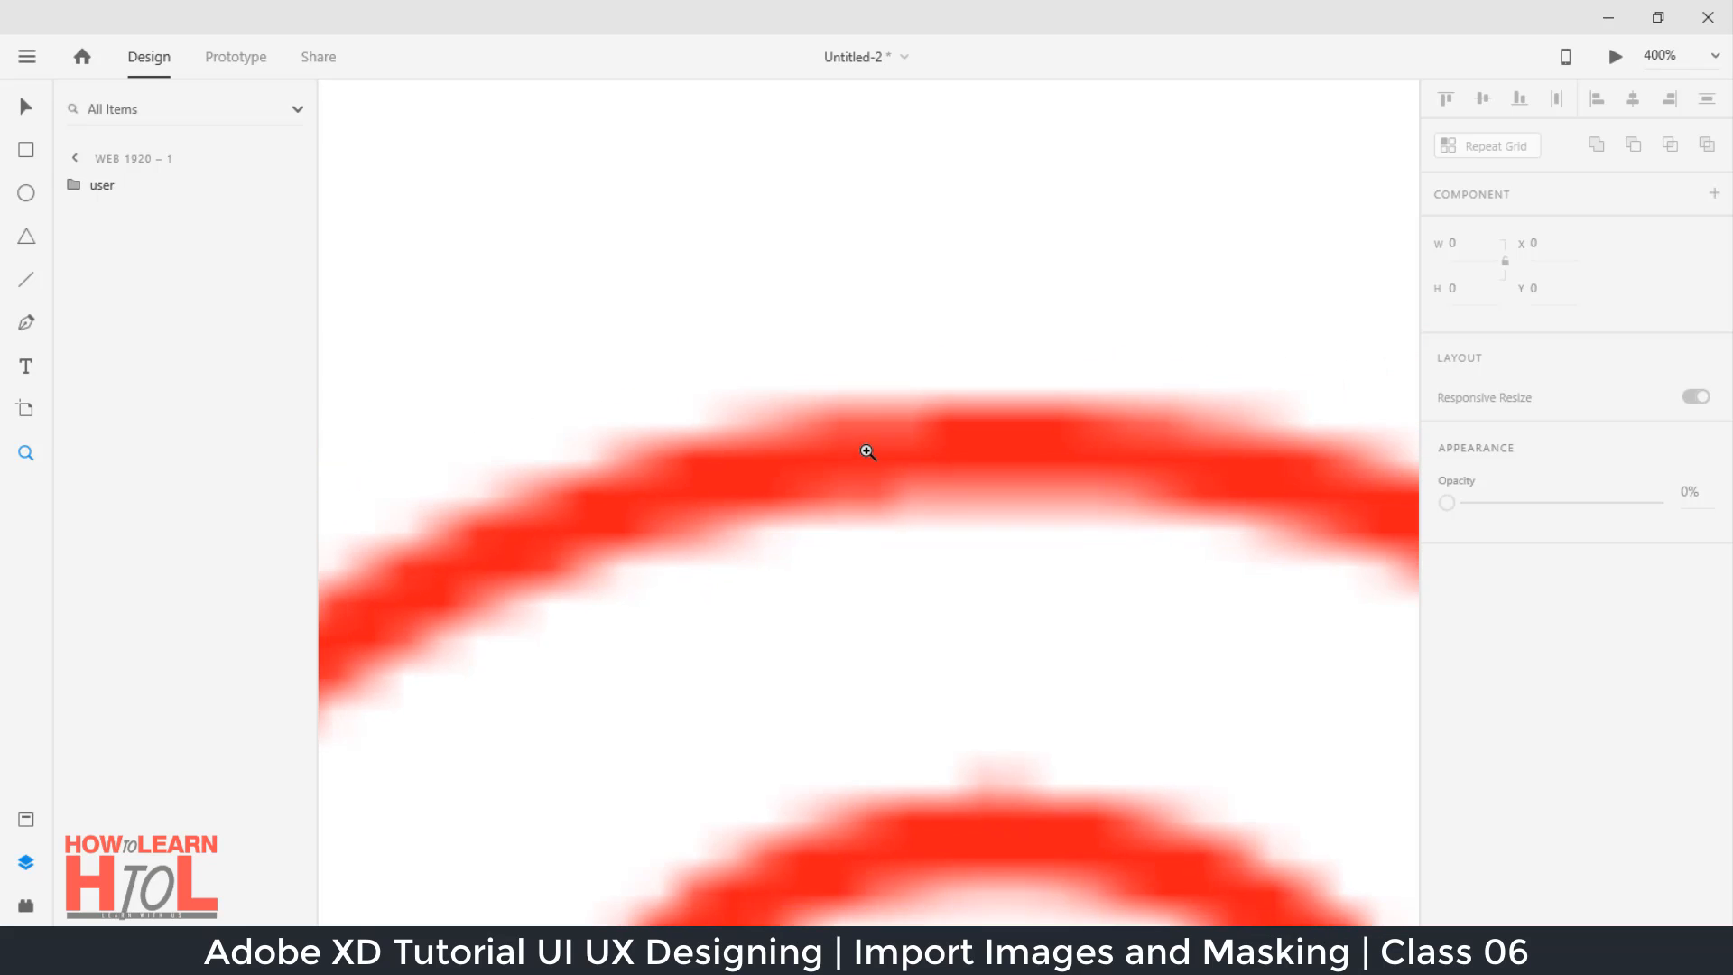
{"action": "left_click", "coordinate": [868, 452], "text": "alt"}
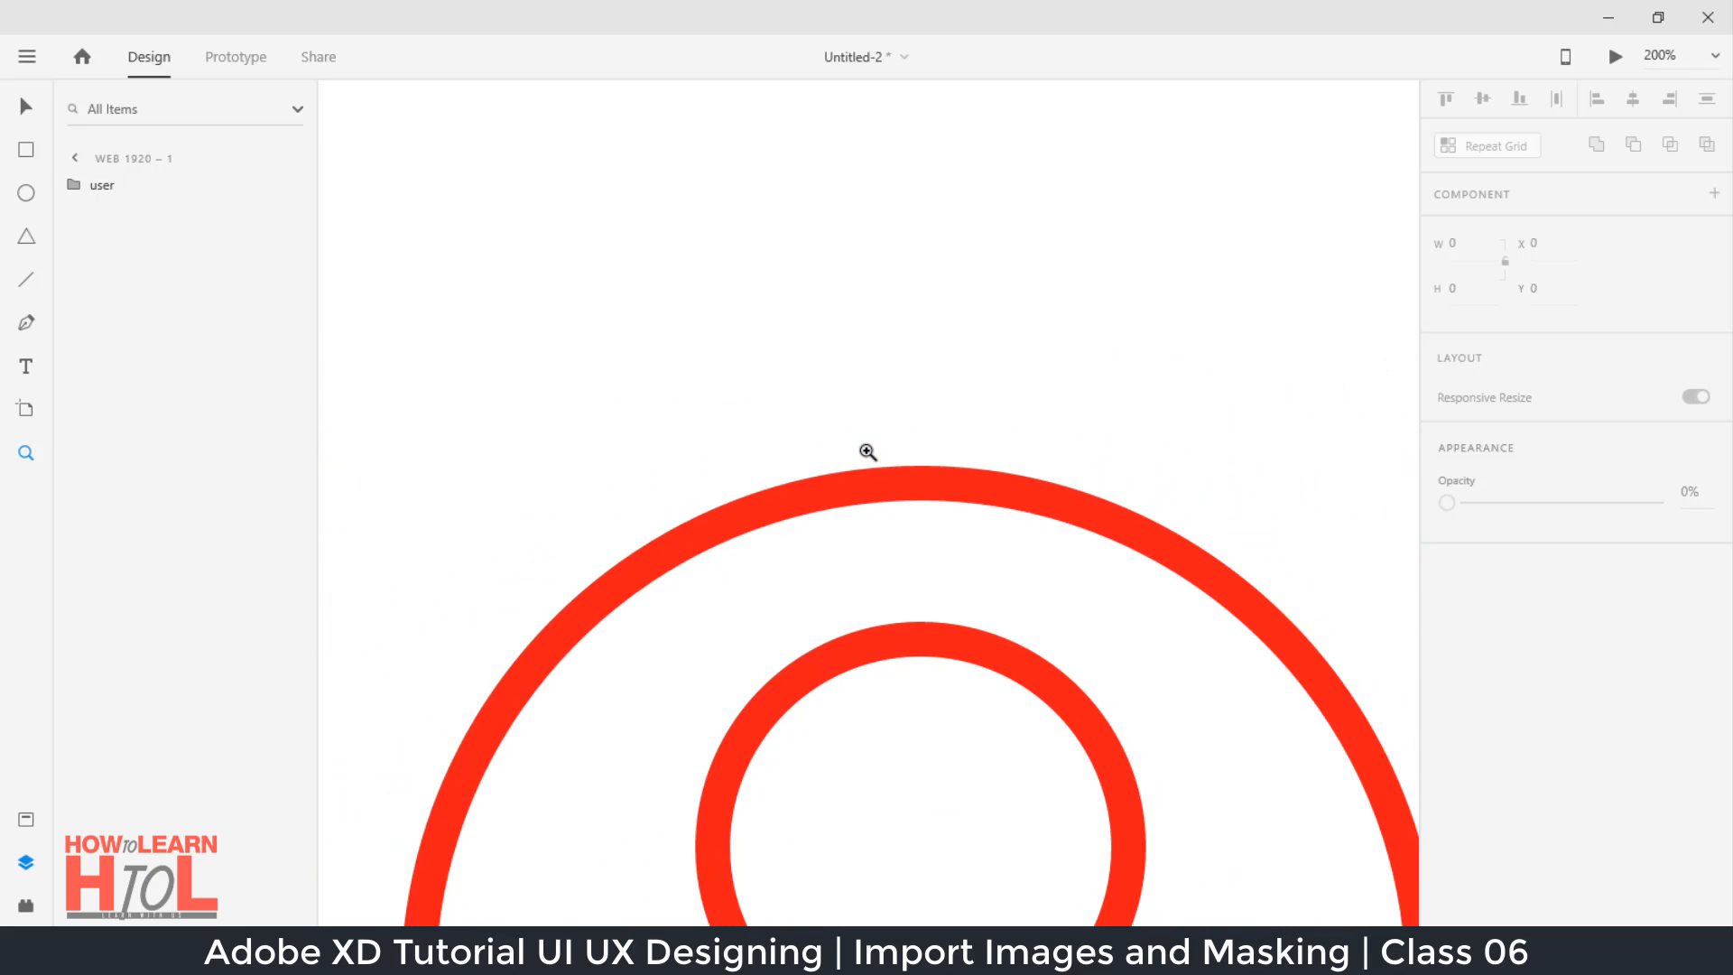
{"action": "left_click", "coordinate": [868, 452], "text": "alt"}
{"action": "key", "text": "v"}
{"action": "key", "text": "ctrl+a"}
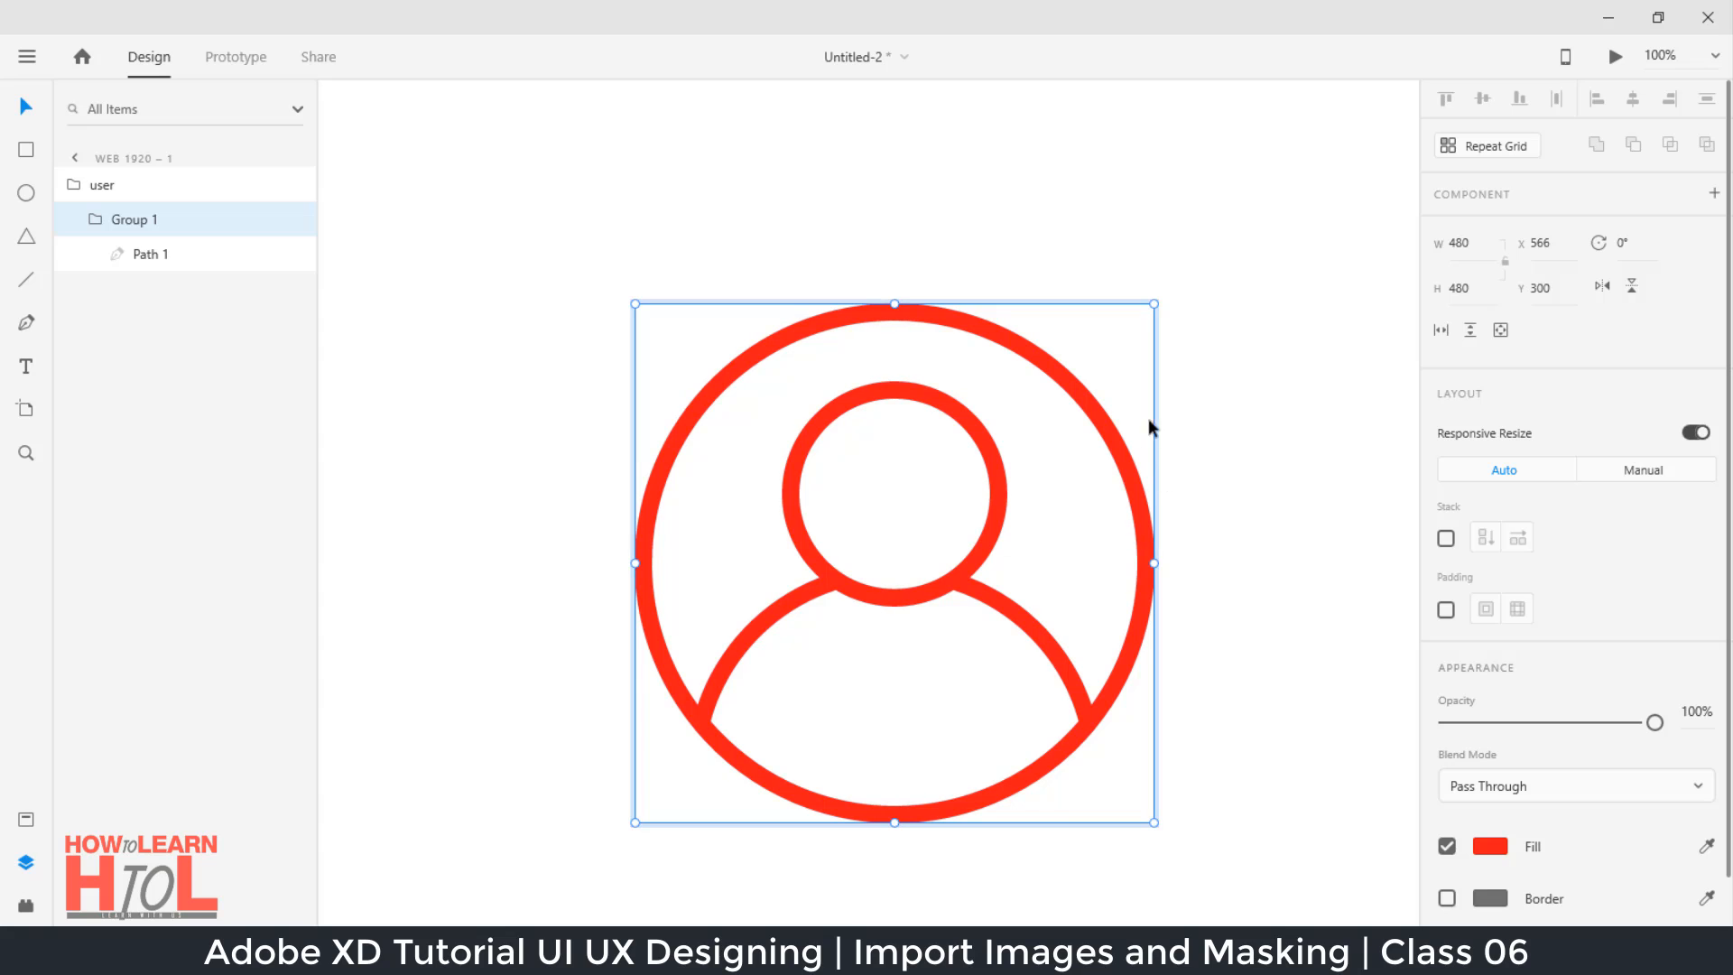
{"action": "left_click", "coordinate": [1113, 434]}
{"action": "left_click_drag", "start_coordinate": [1113, 433], "coordinate": [1065, 359]}
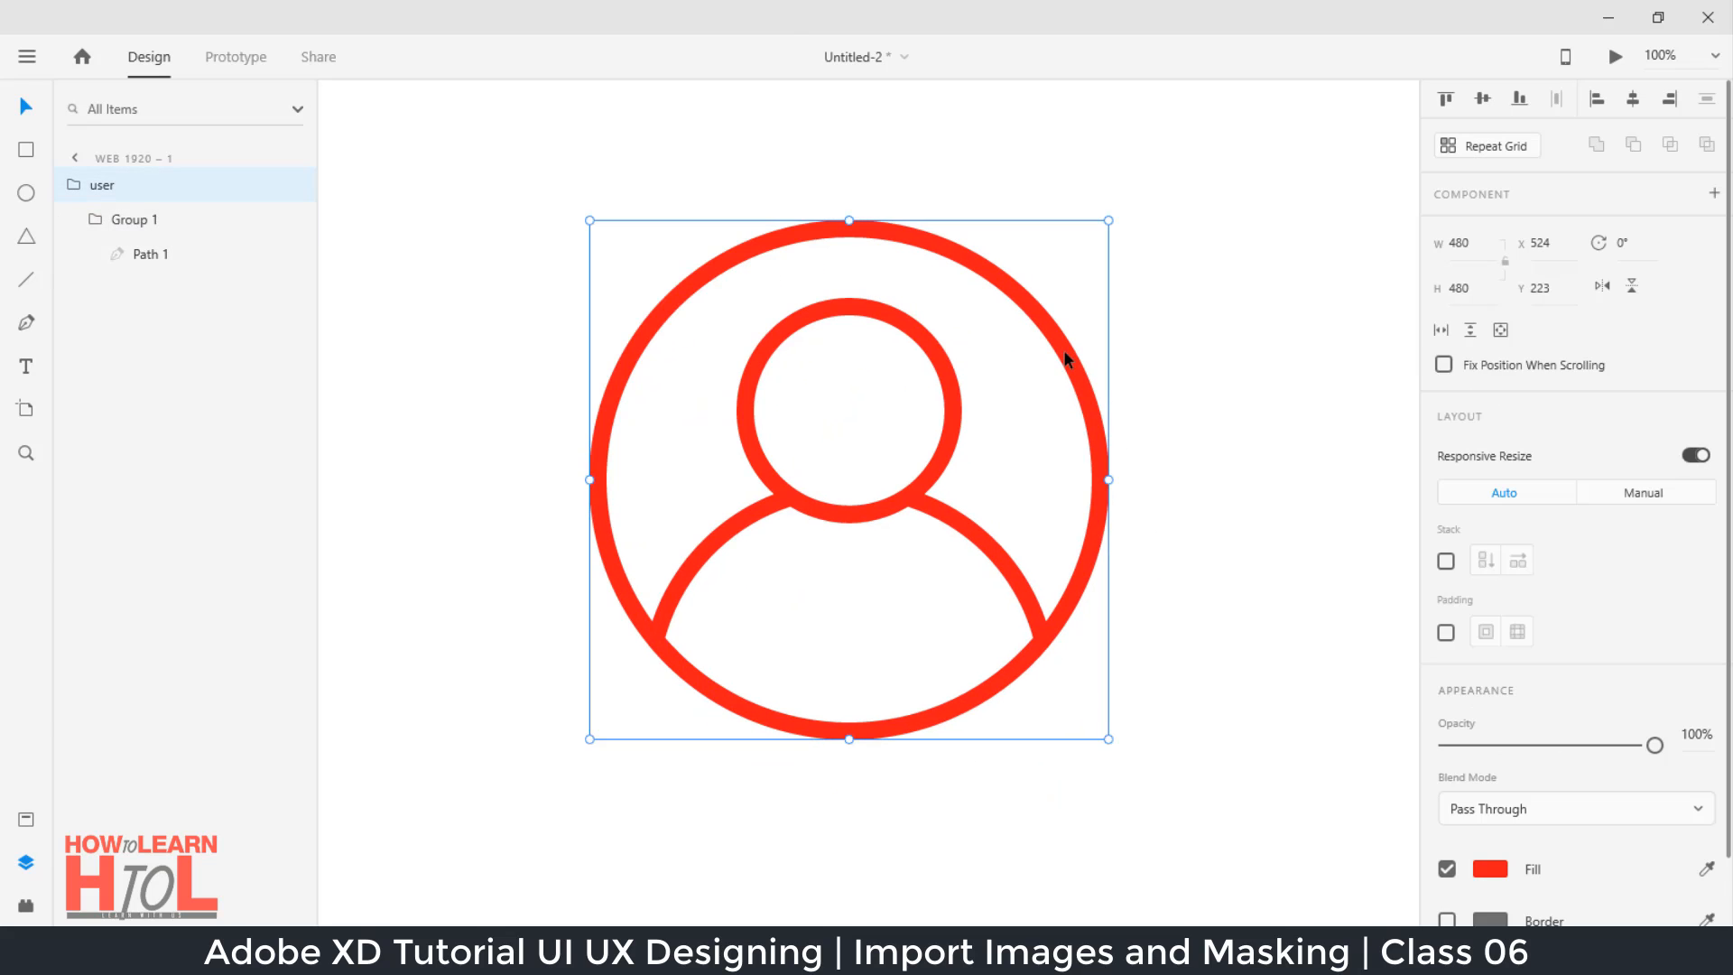
Step: Try reshaping the user icon's path by moving anchor points on the head outline, and undo the edits
{"action": "double_click", "coordinate": [1065, 358]}
{"action": "double_click", "coordinate": [957, 399]}
{"action": "double_click", "coordinate": [955, 399]}
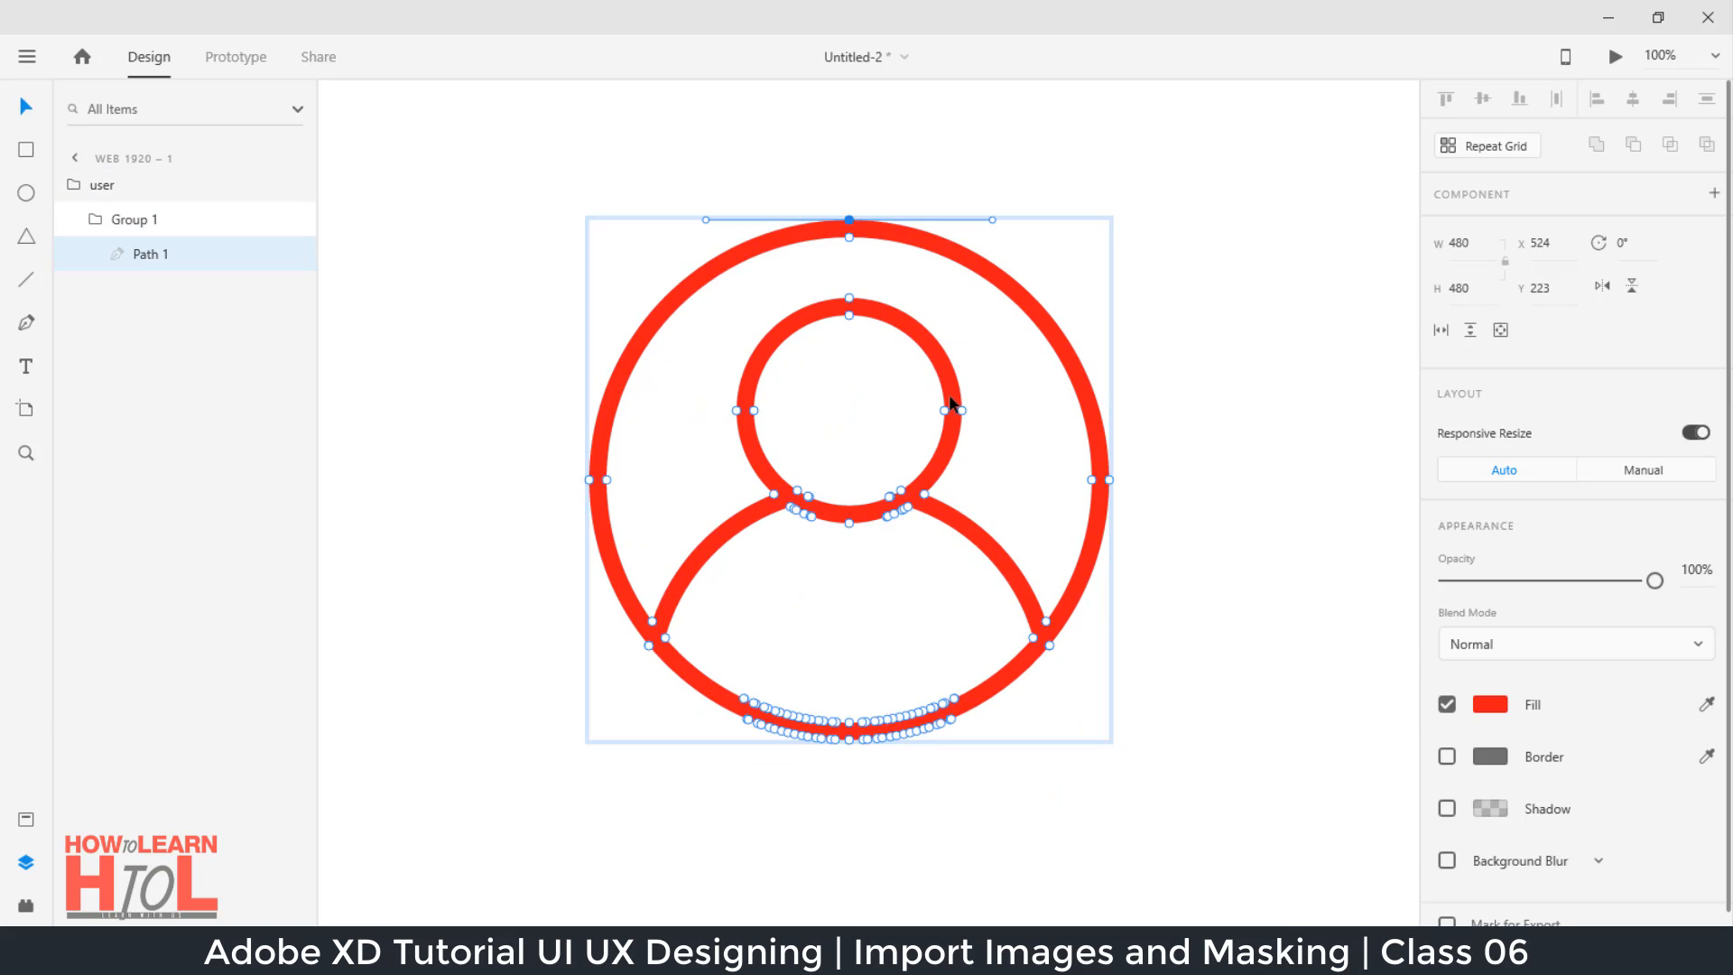
{"action": "left_click_drag", "start_coordinate": [805, 497], "coordinate": [865, 443]}
{"action": "left_click_drag", "start_coordinate": [848, 316], "coordinate": [859, 403]}
{"action": "key", "text": "ctrl+z"}
{"action": "key", "text": "ctrl+z"}
{"action": "key", "text": "Escape"}
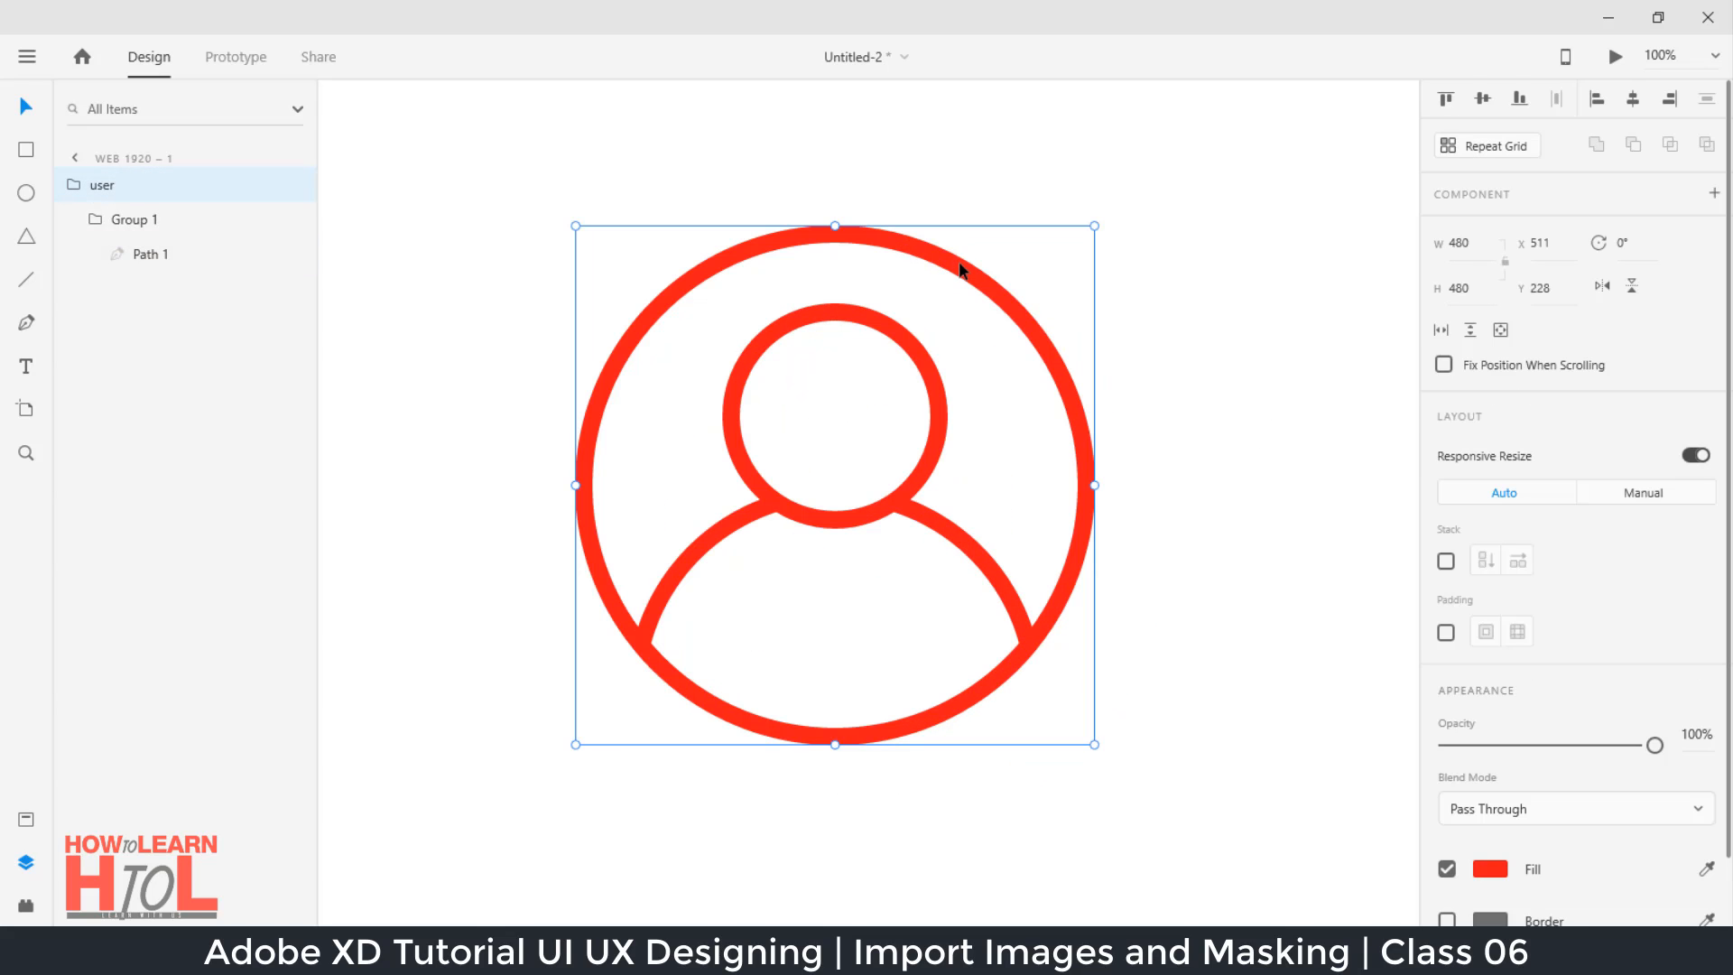
Step: Delete the user icon and import the Illustrator file Icons.ai from the illustration-business-concept folder
{"action": "key", "text": "Delete"}
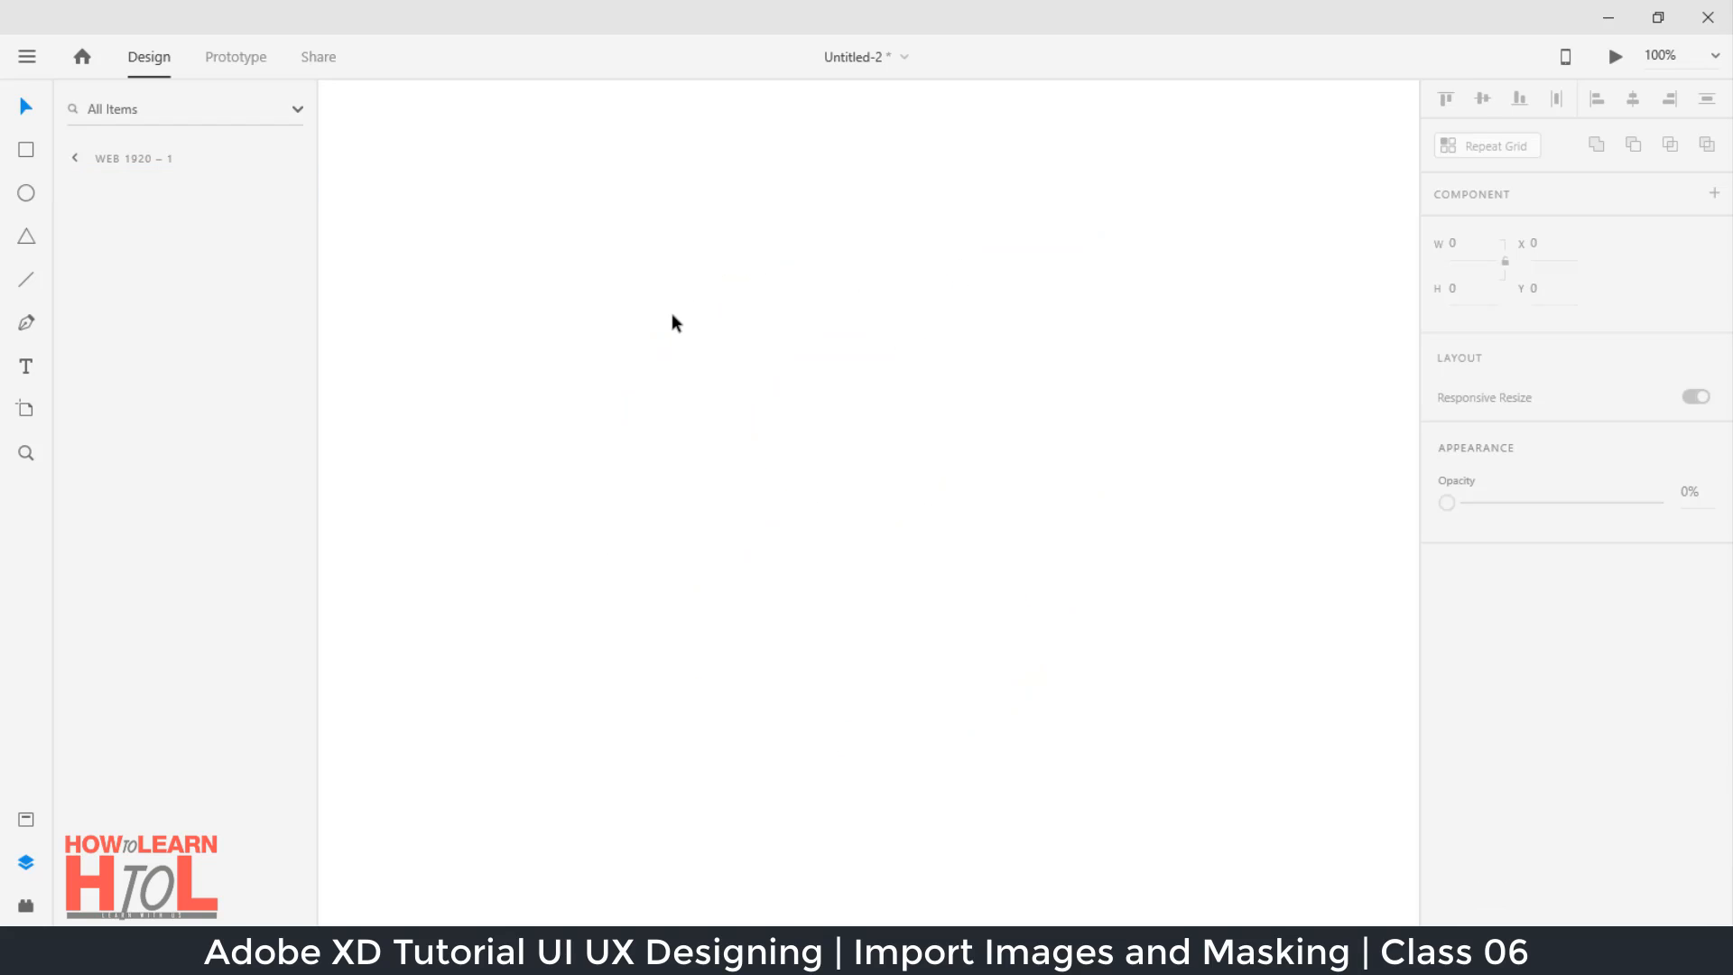
{"action": "left_click", "coordinate": [27, 56]}
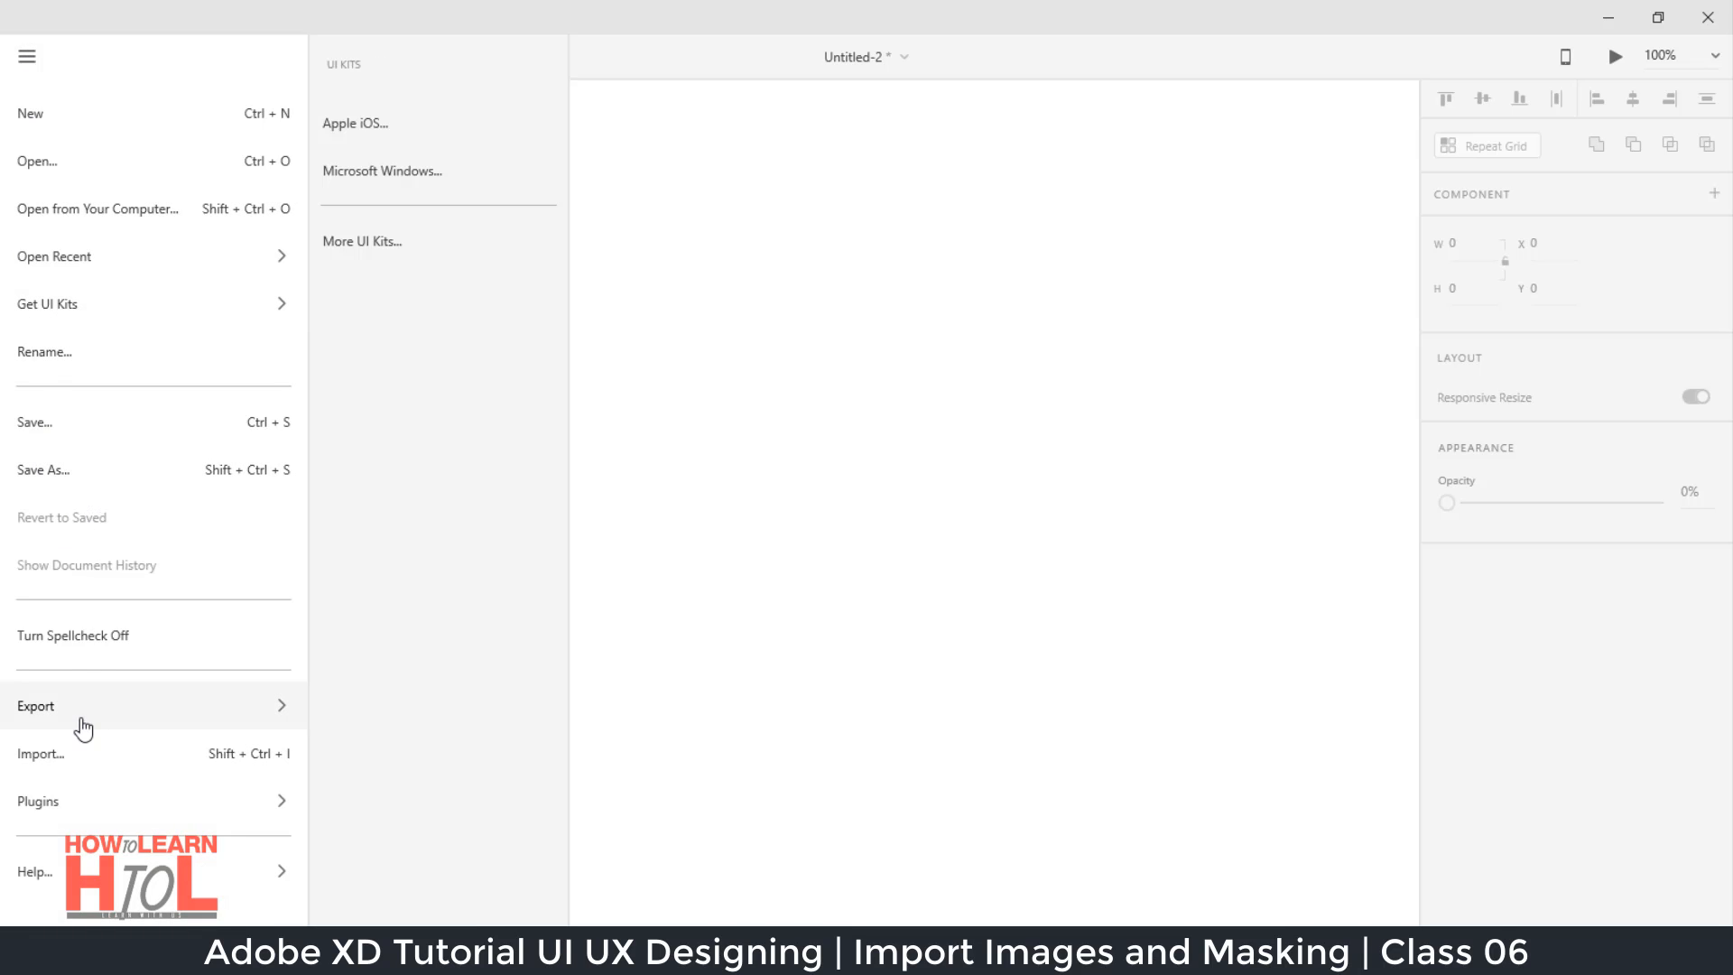
{"action": "mouse_move", "coordinate": [83, 698]}
{"action": "left_click", "coordinate": [70, 754]}
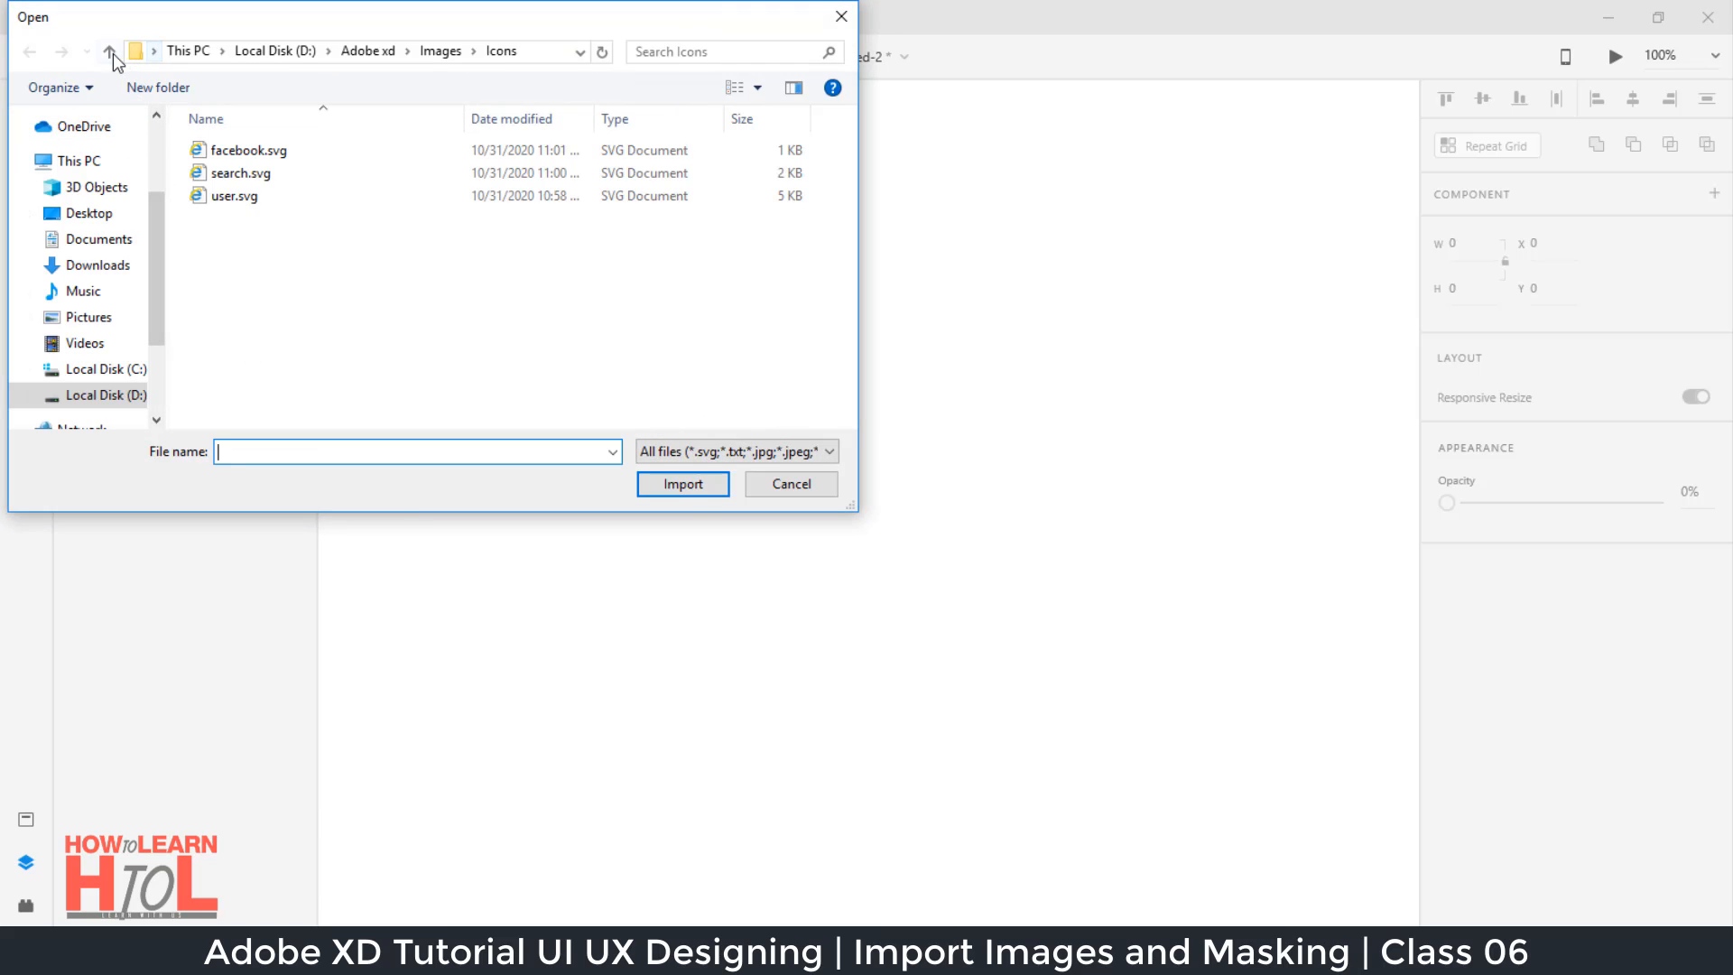
{"action": "left_click", "coordinate": [110, 52]}
{"action": "double_click", "coordinate": [352, 235]}
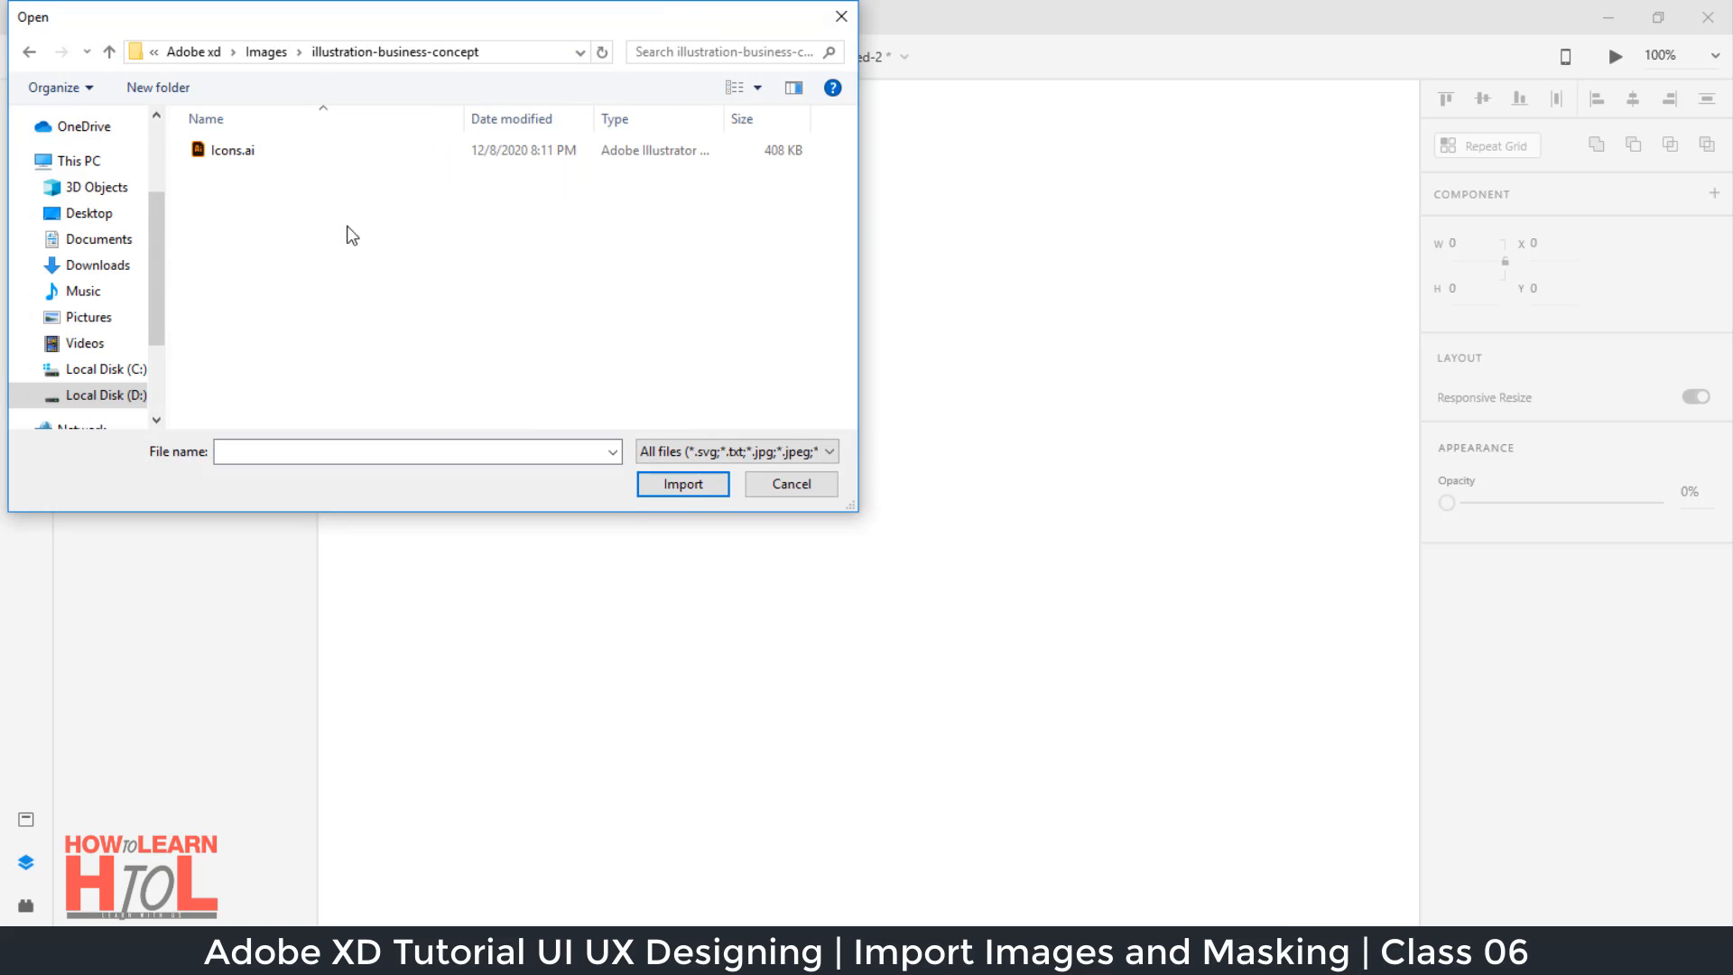
{"action": "left_click", "coordinate": [231, 156]}
{"action": "left_click", "coordinate": [672, 485]}
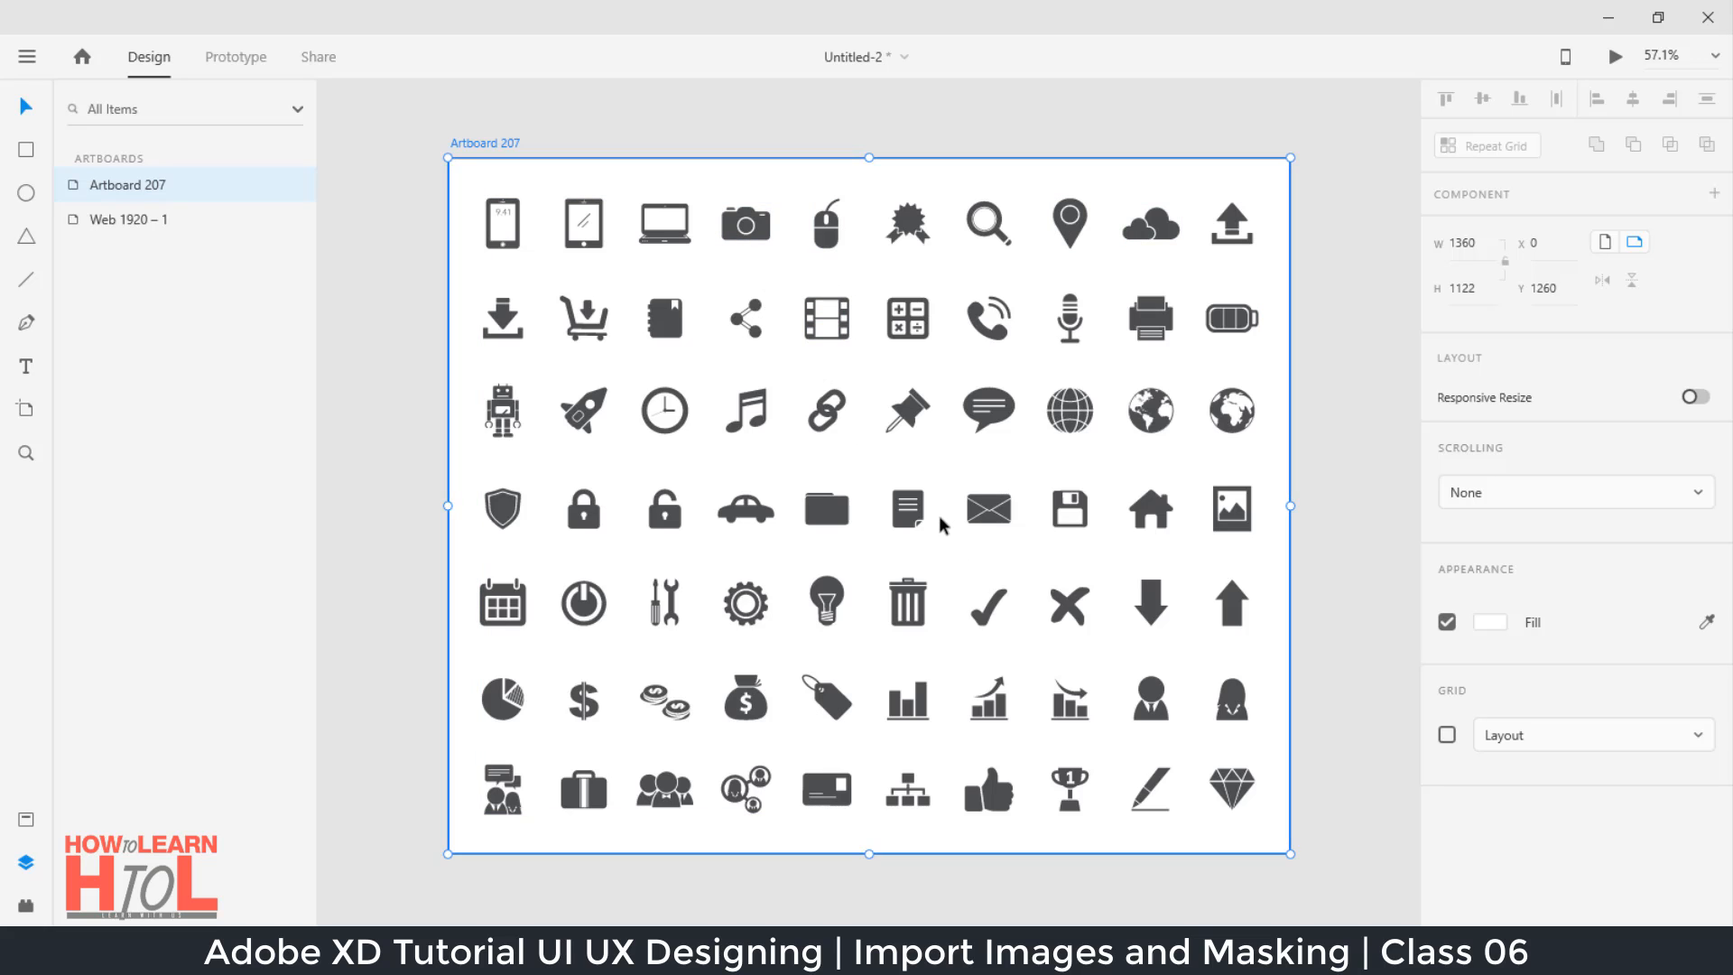
Step: Change the fill of only the camera icon in Artboard 207 to dark blue #1C3361
{"action": "left_click", "coordinate": [746, 233]}
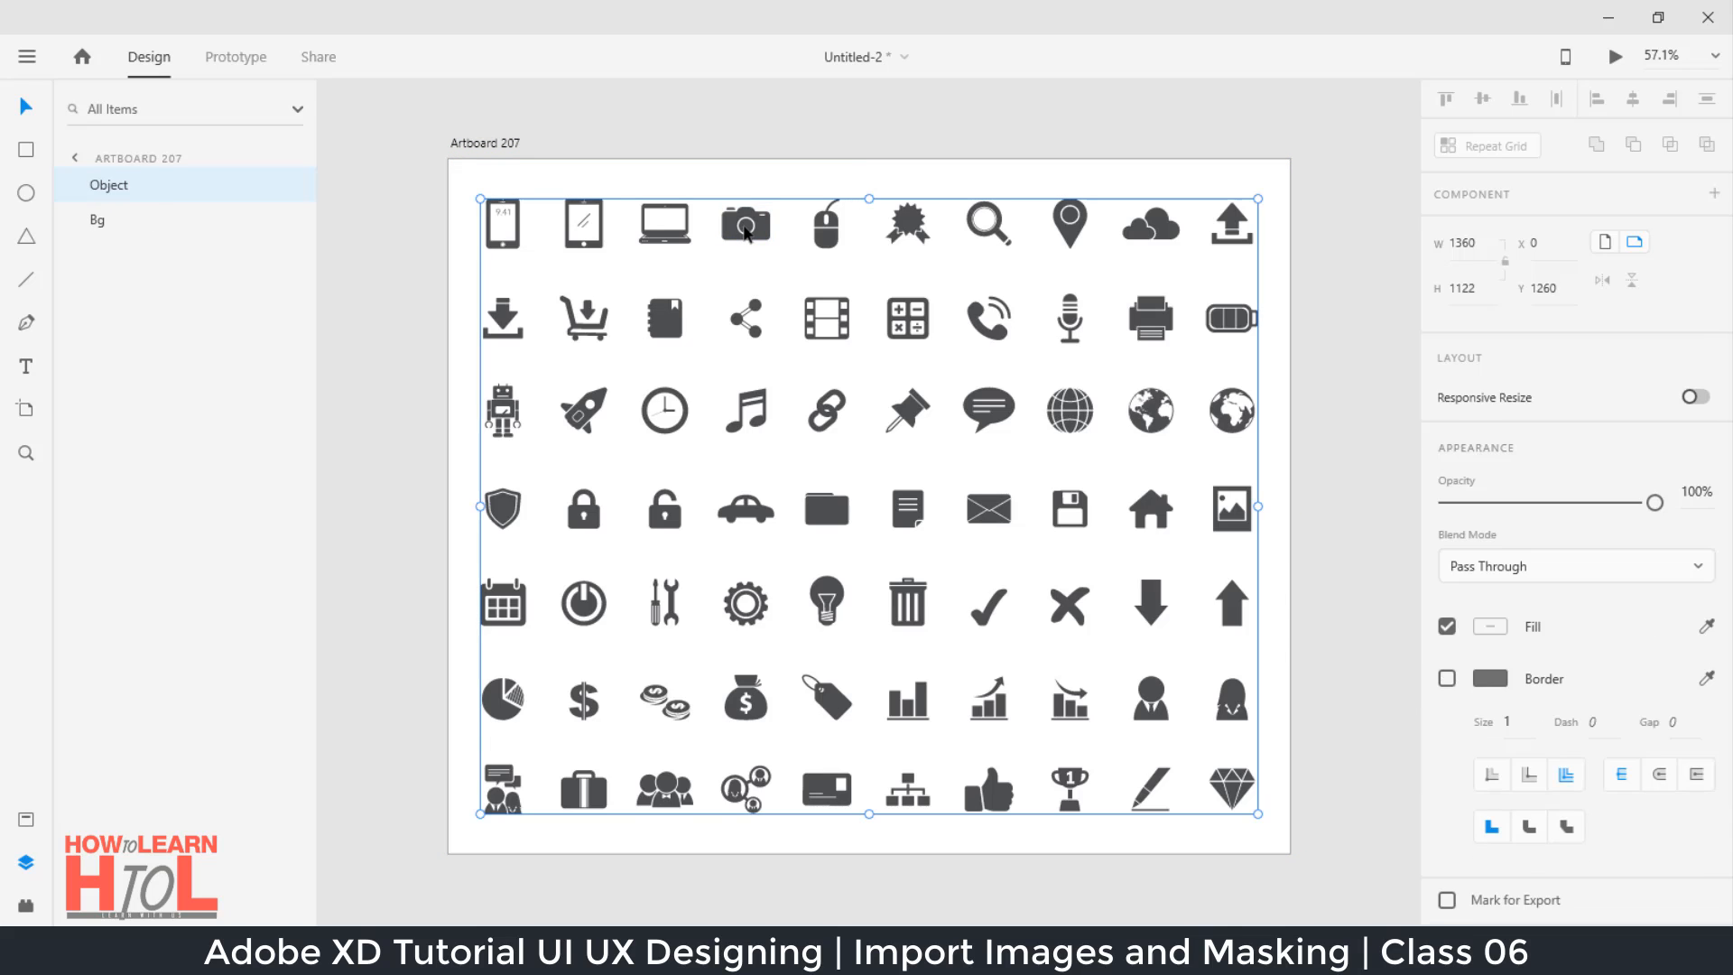
{"action": "double_click", "coordinate": [745, 233]}
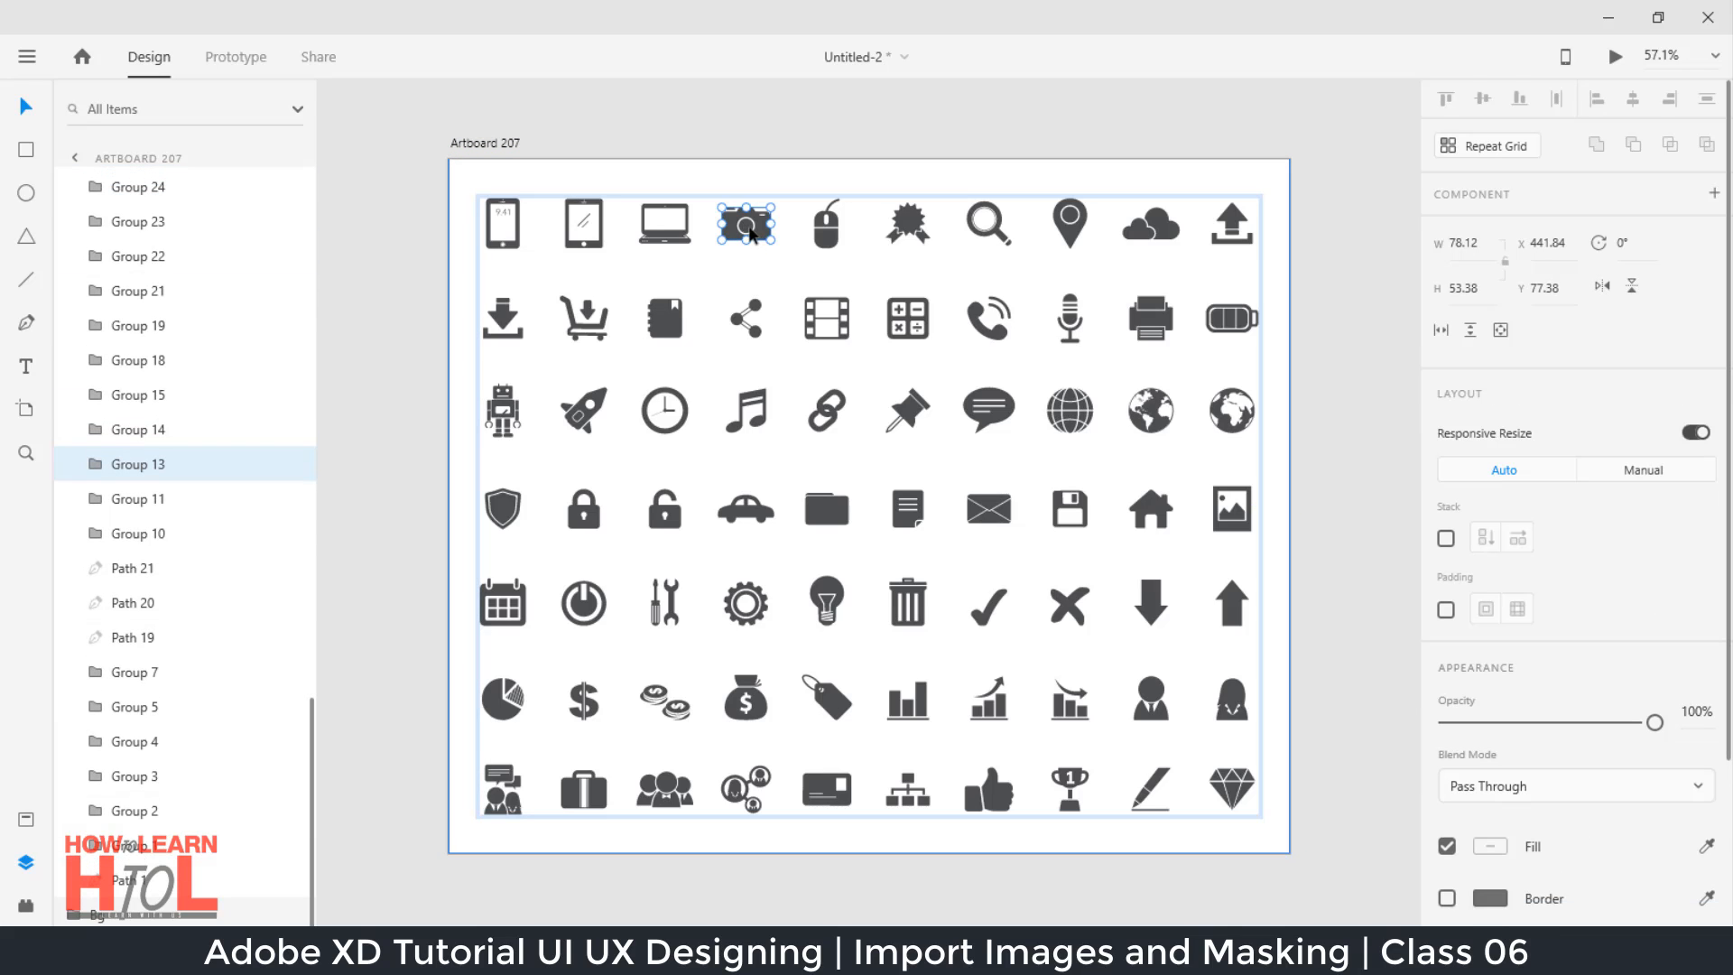
{"action": "left_click", "coordinate": [1489, 846]}
{"action": "left_click", "coordinate": [1344, 656]}
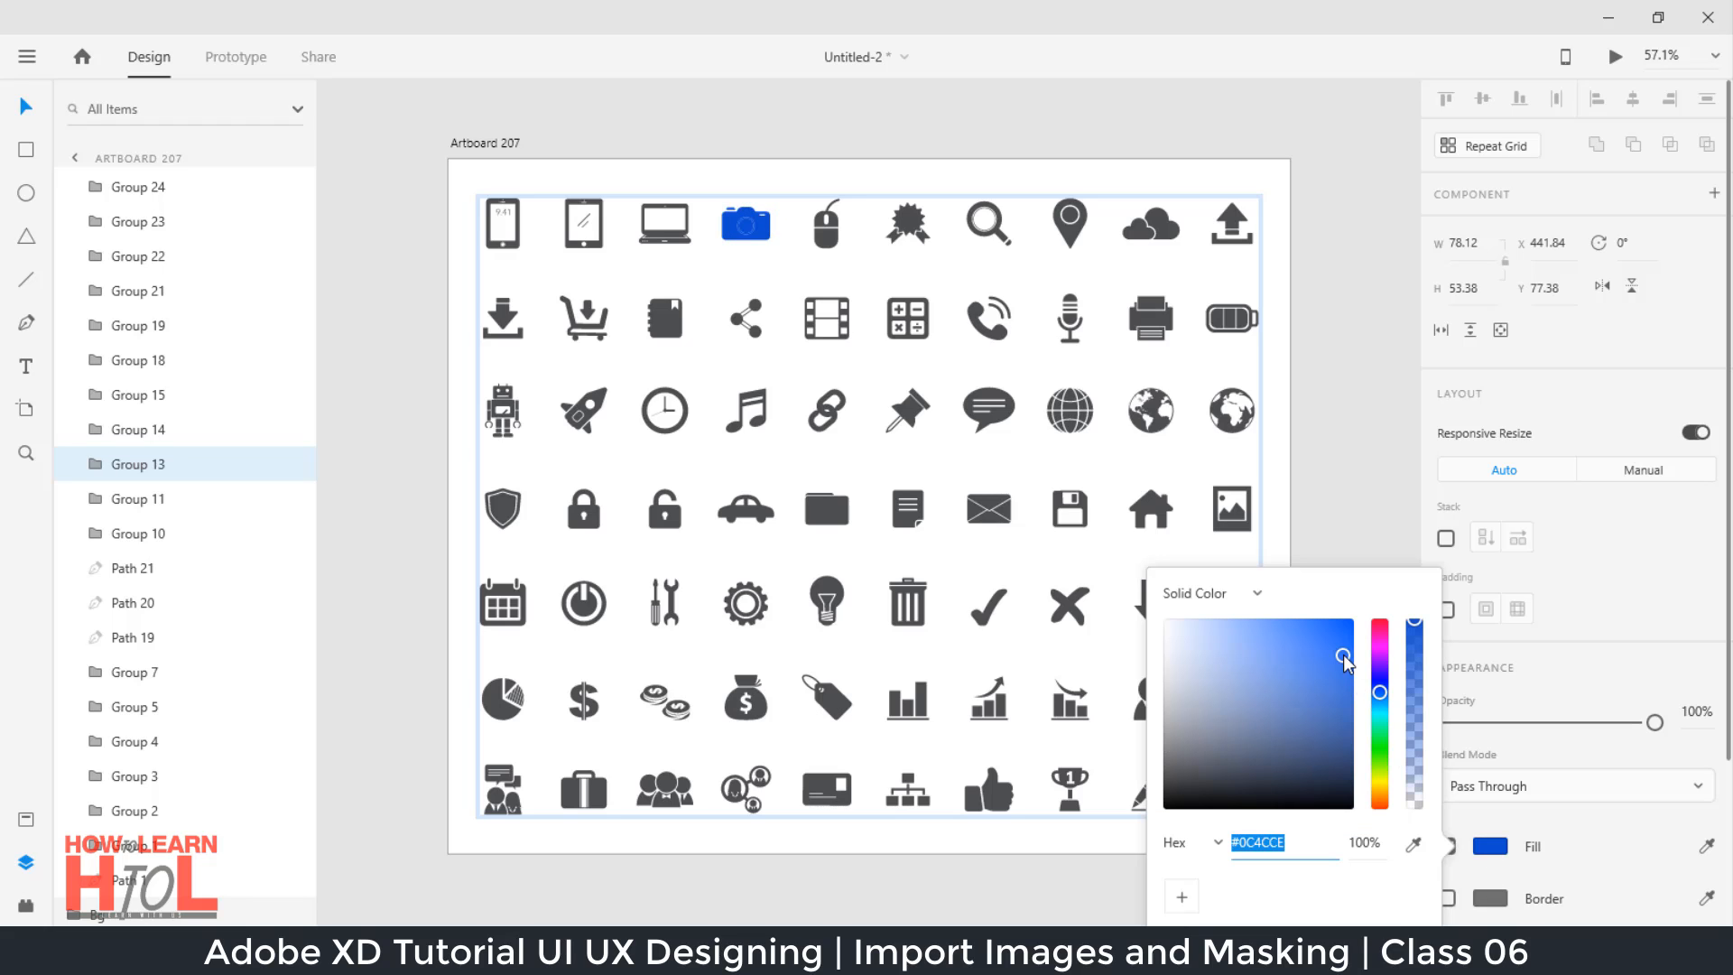
{"action": "left_click_drag", "start_coordinate": [1344, 656], "coordinate": [1299, 735]}
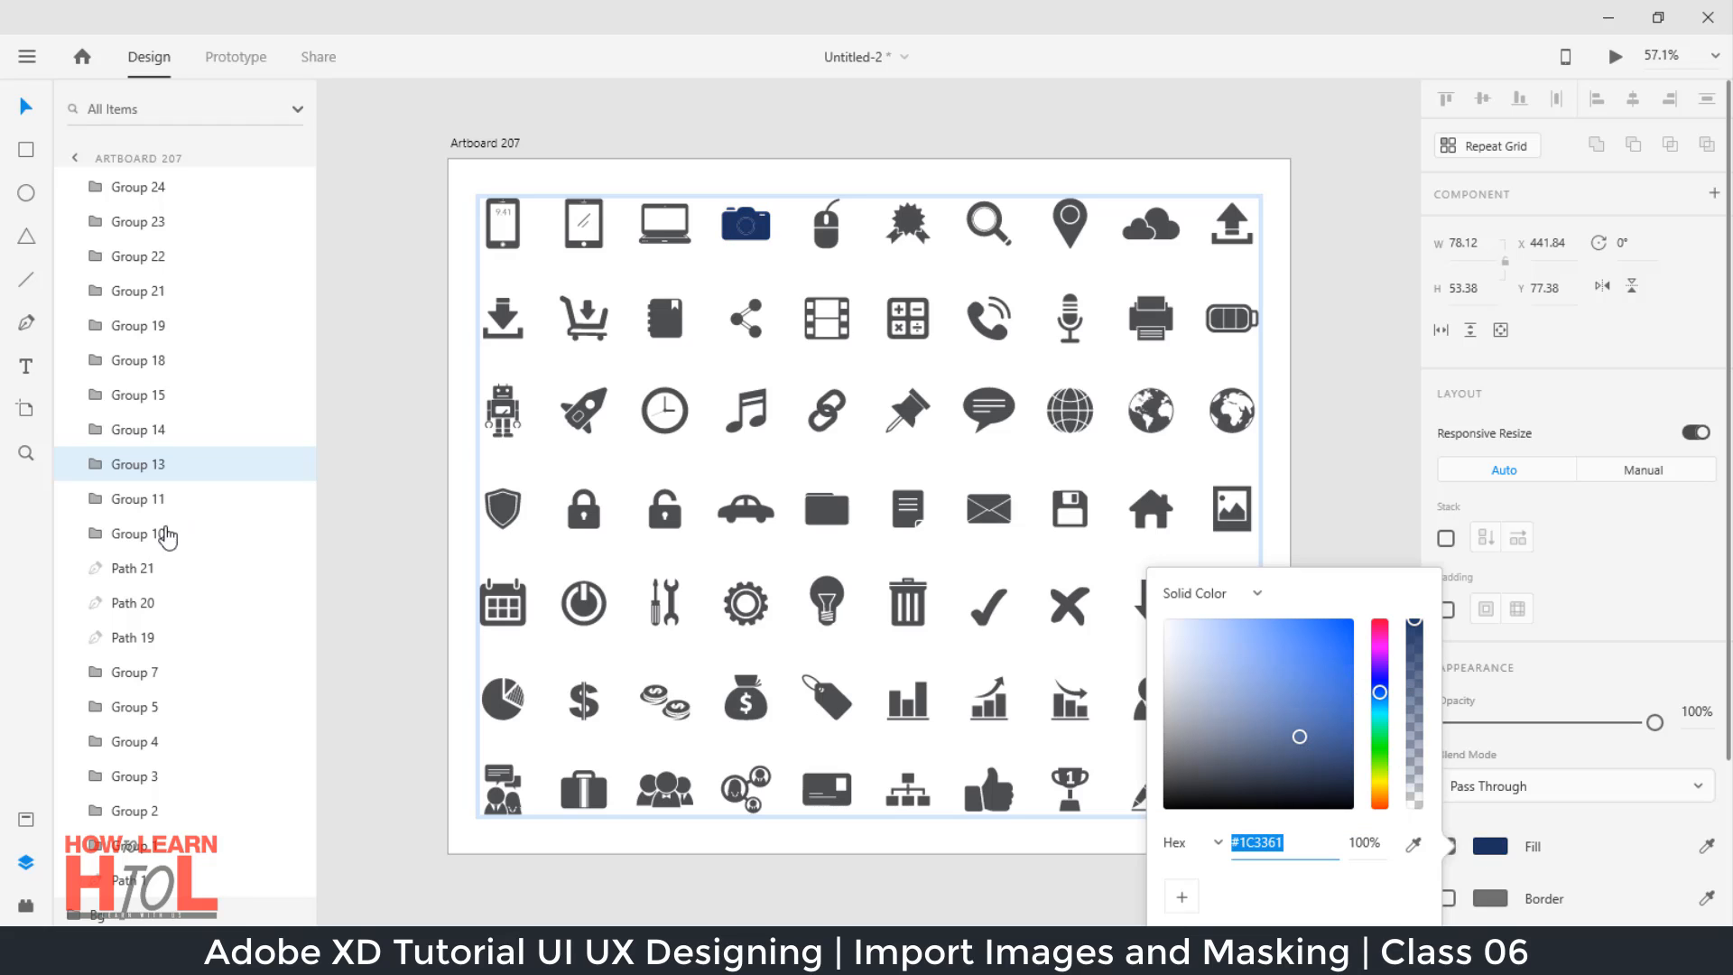
Step: Look through the layers of Artboard 207 and select Group 84 at the start of the Object group
{"action": "scroll", "coordinate": [169, 591], "scroll_direction": "up", "scroll_amount": 4}
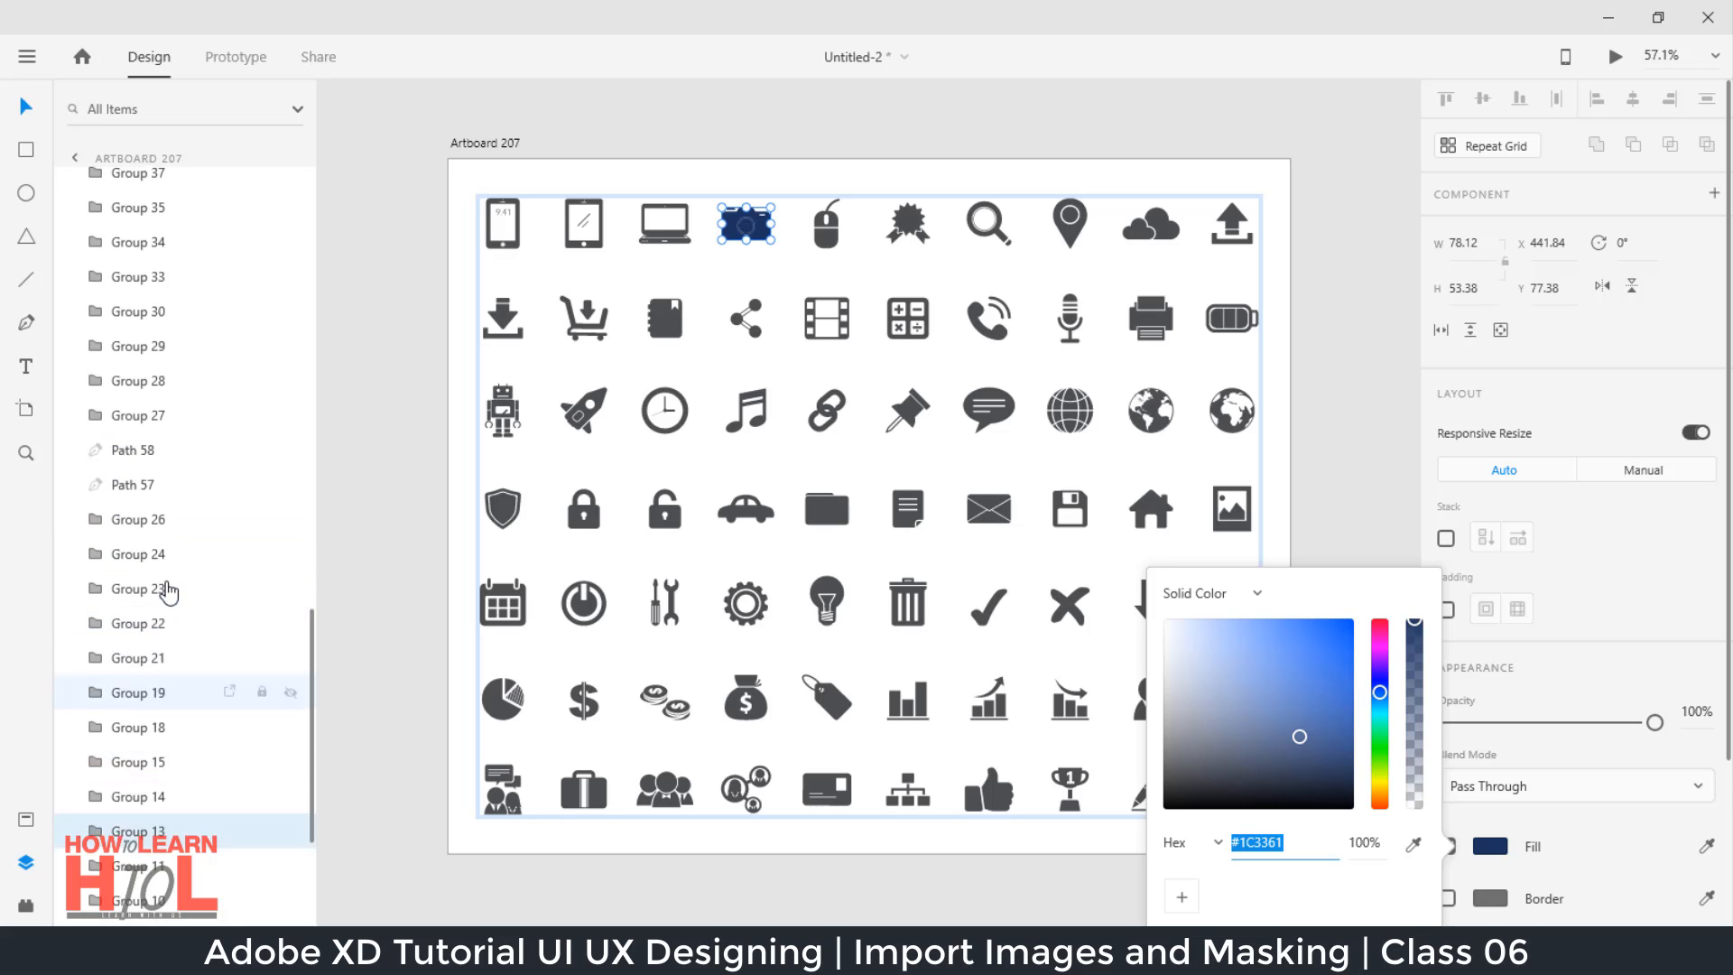
{"action": "scroll", "coordinate": [171, 595], "scroll_direction": "up", "scroll_amount": 10}
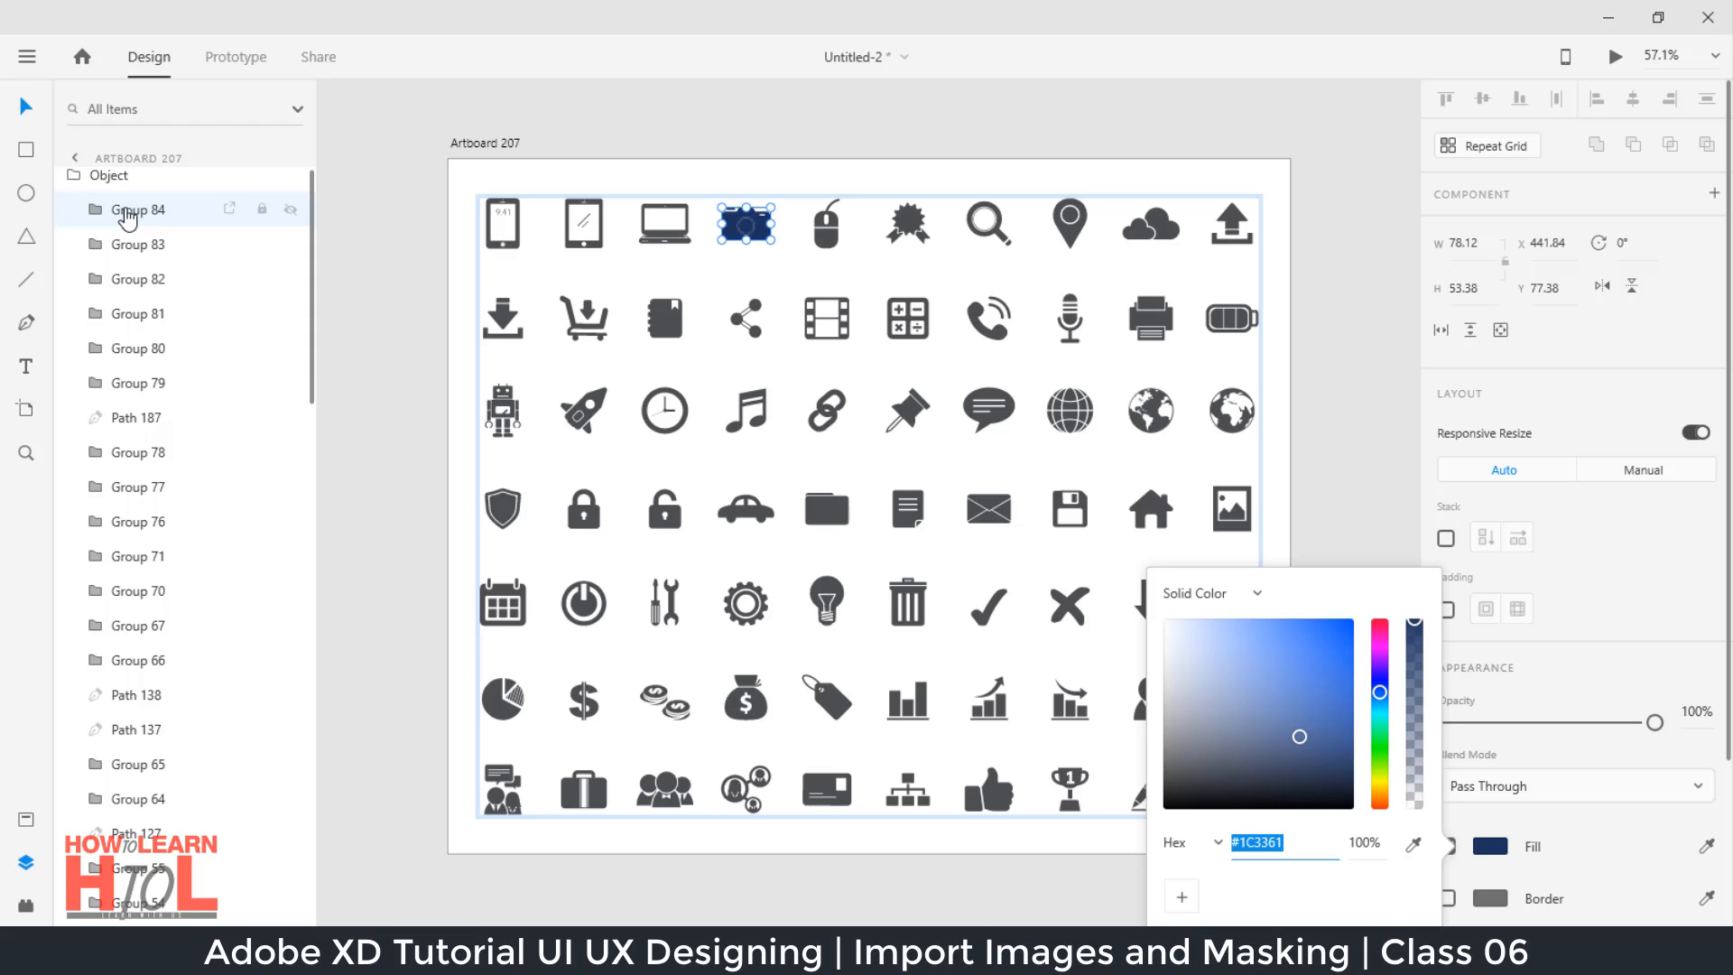
{"action": "left_click", "coordinate": [126, 217]}
{"action": "left_click", "coordinate": [126, 217]}
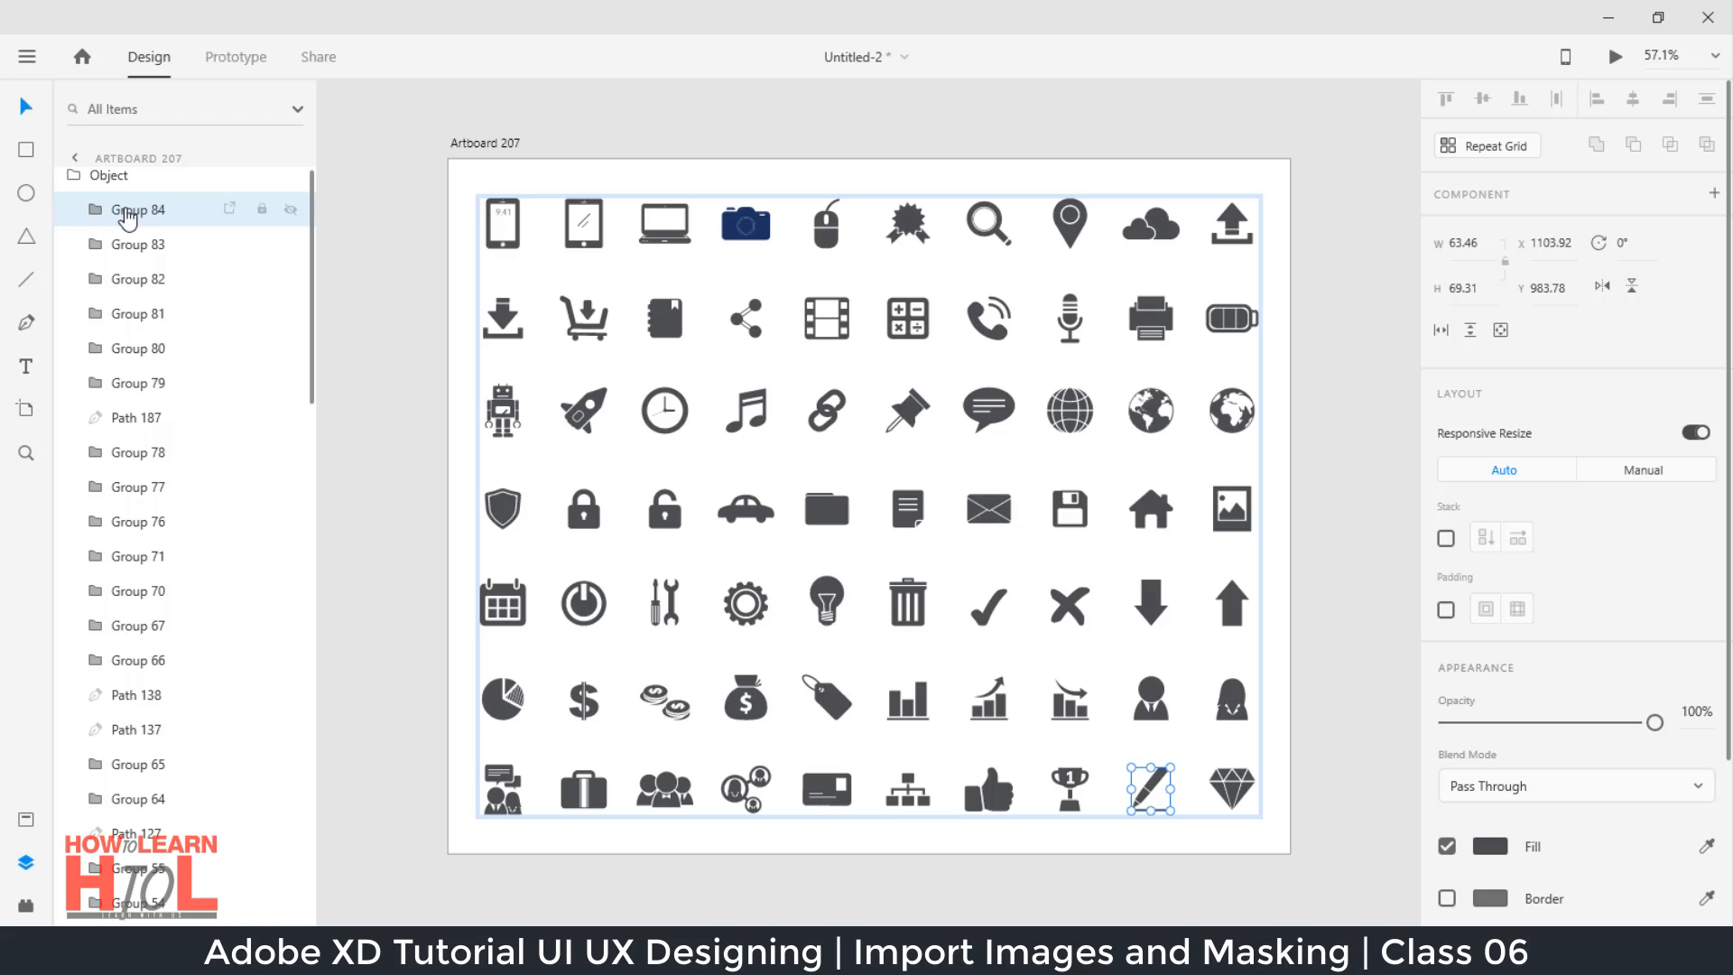
{"action": "scroll", "coordinate": [435, 509], "scroll_direction": "up", "scroll_amount": 2}
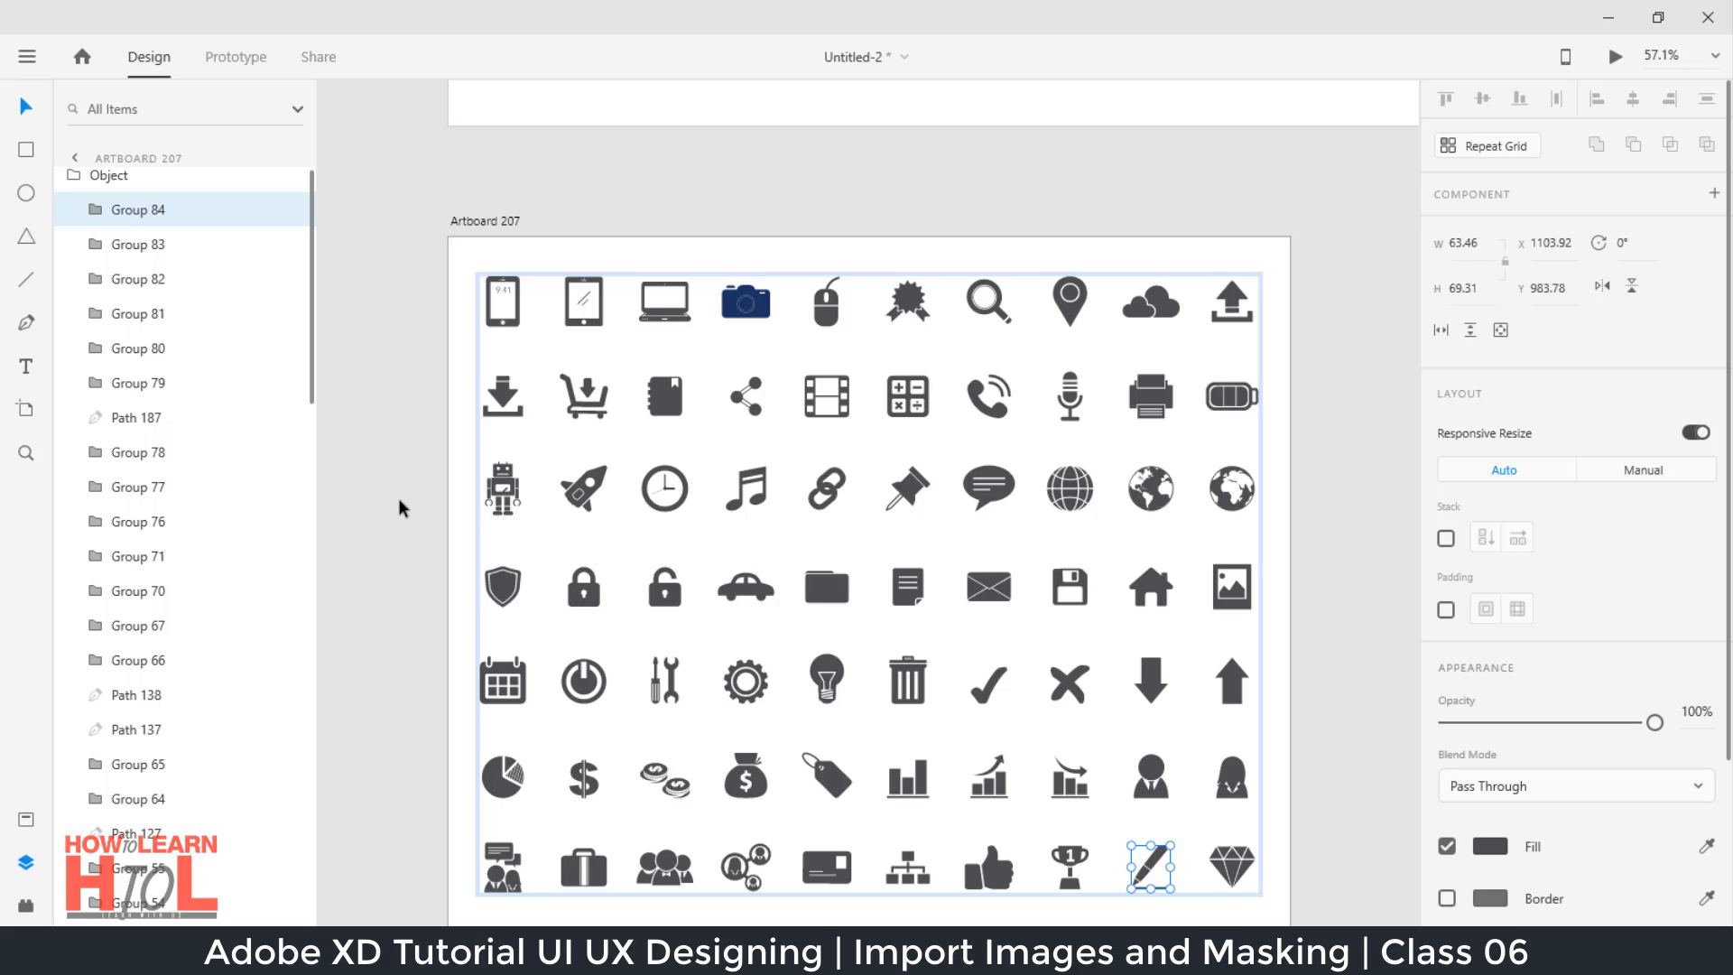
{"action": "scroll", "coordinate": [398, 517], "scroll_direction": "up", "scroll_amount": 10}
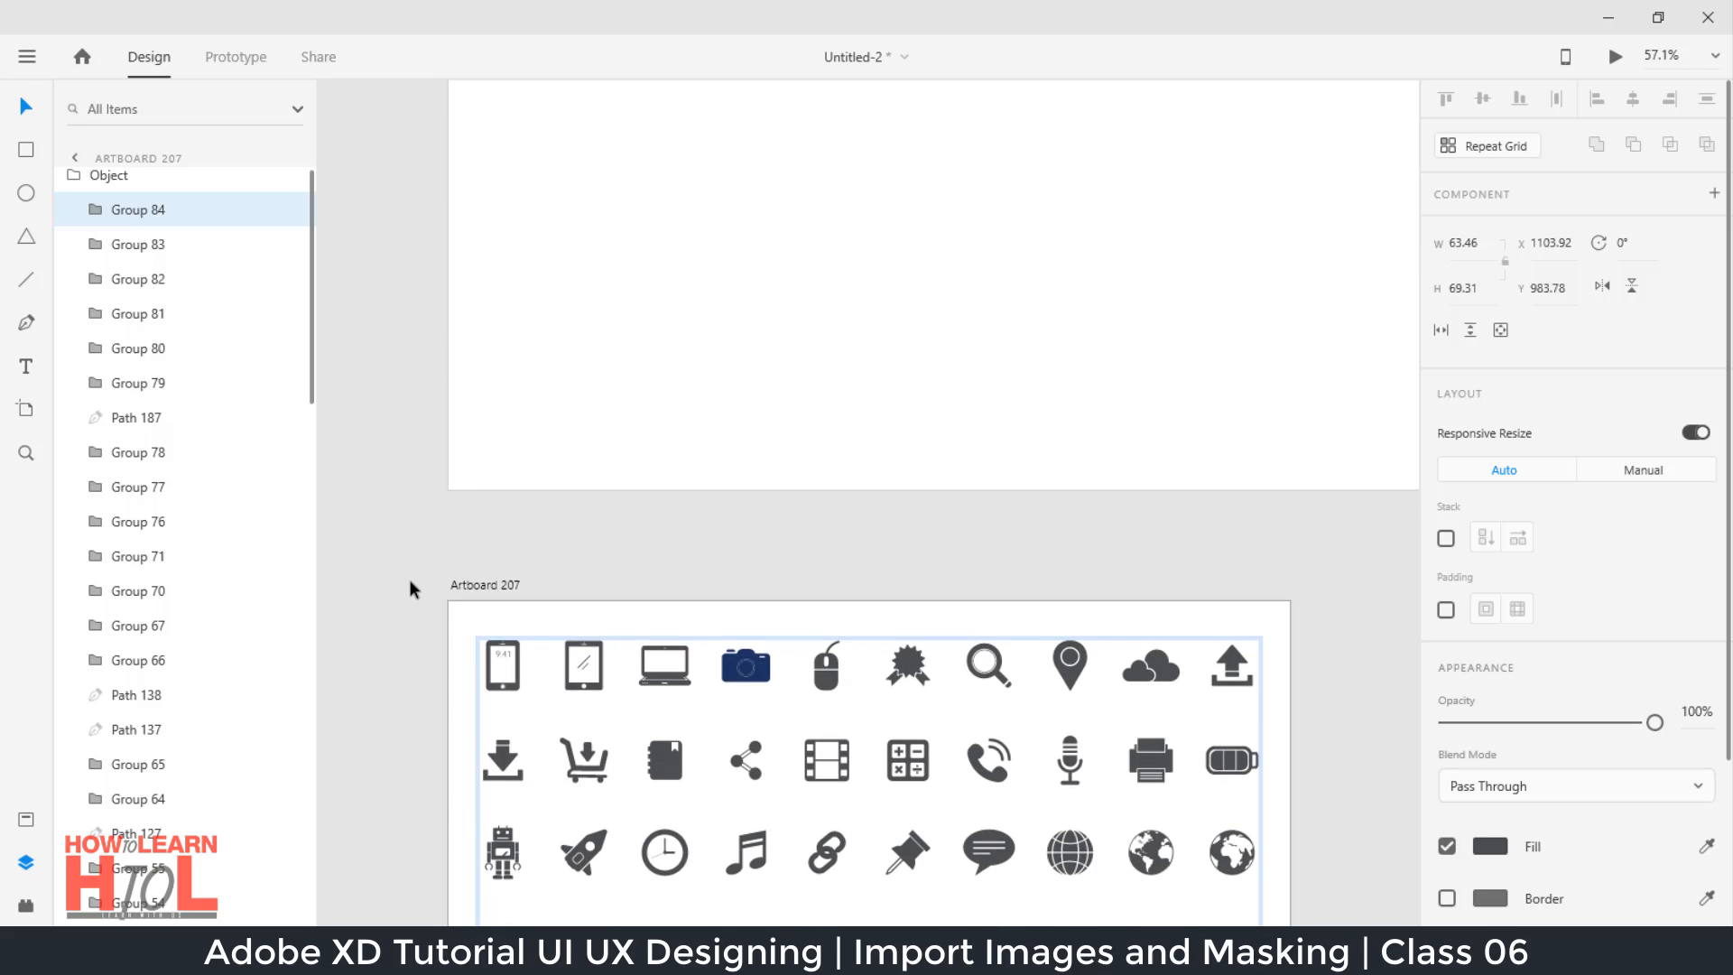
{"action": "scroll", "coordinate": [412, 591], "scroll_direction": "up", "scroll_amount": 5}
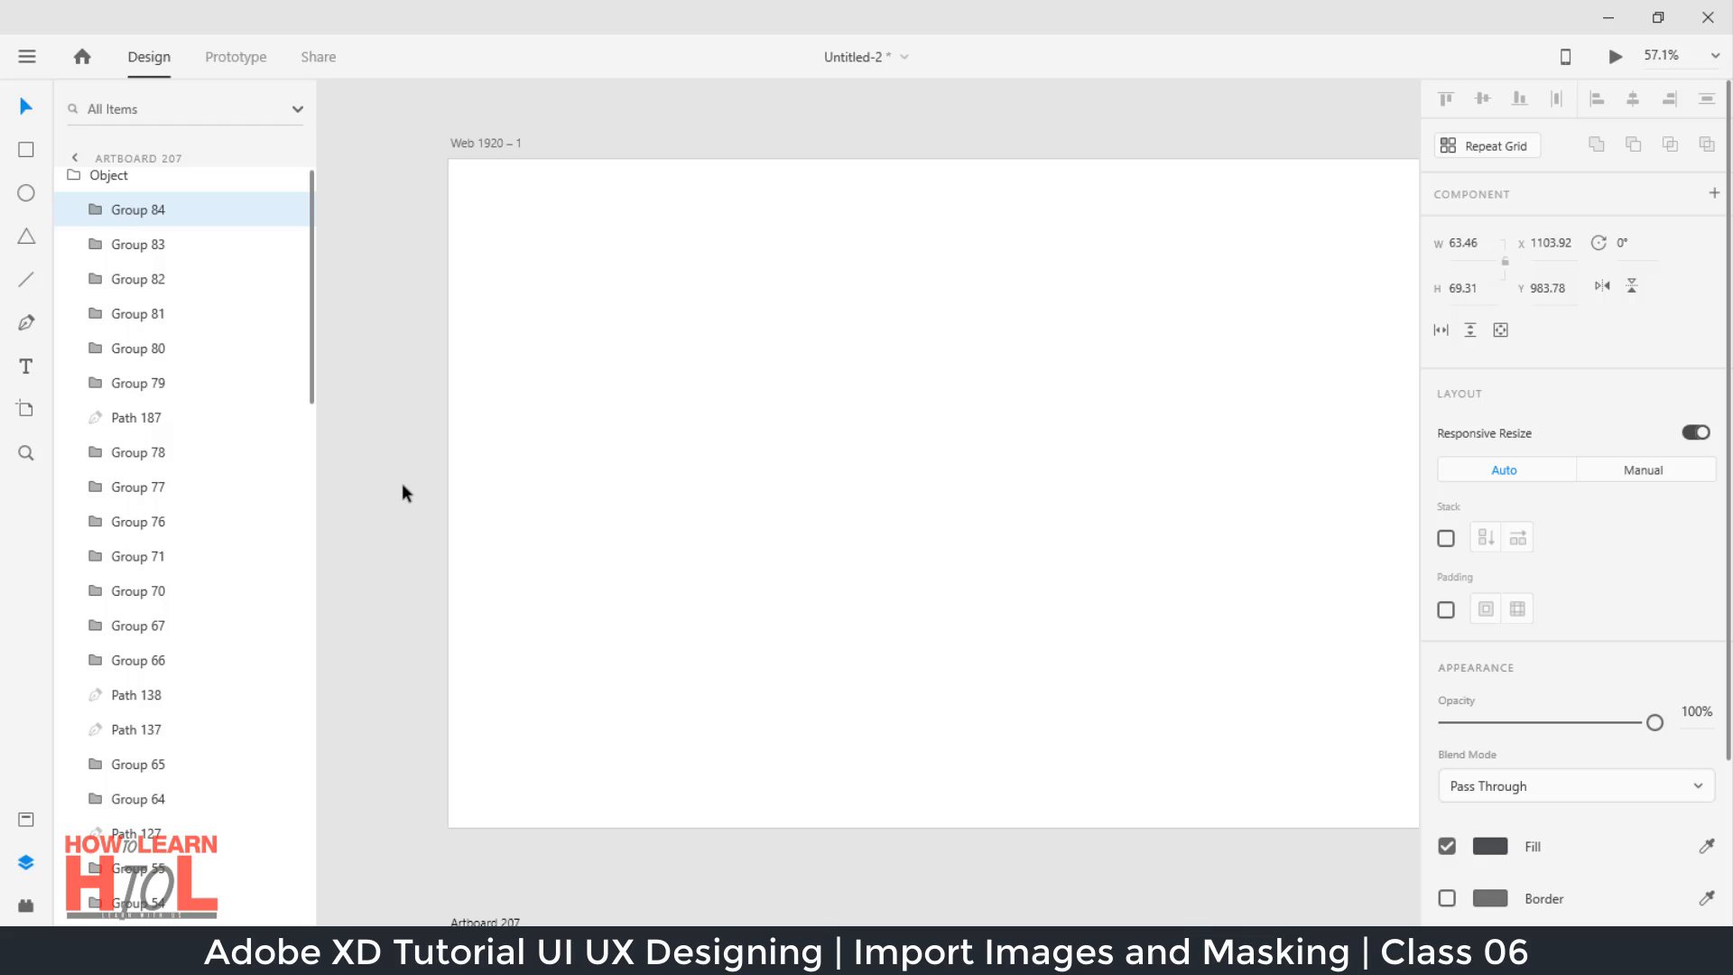